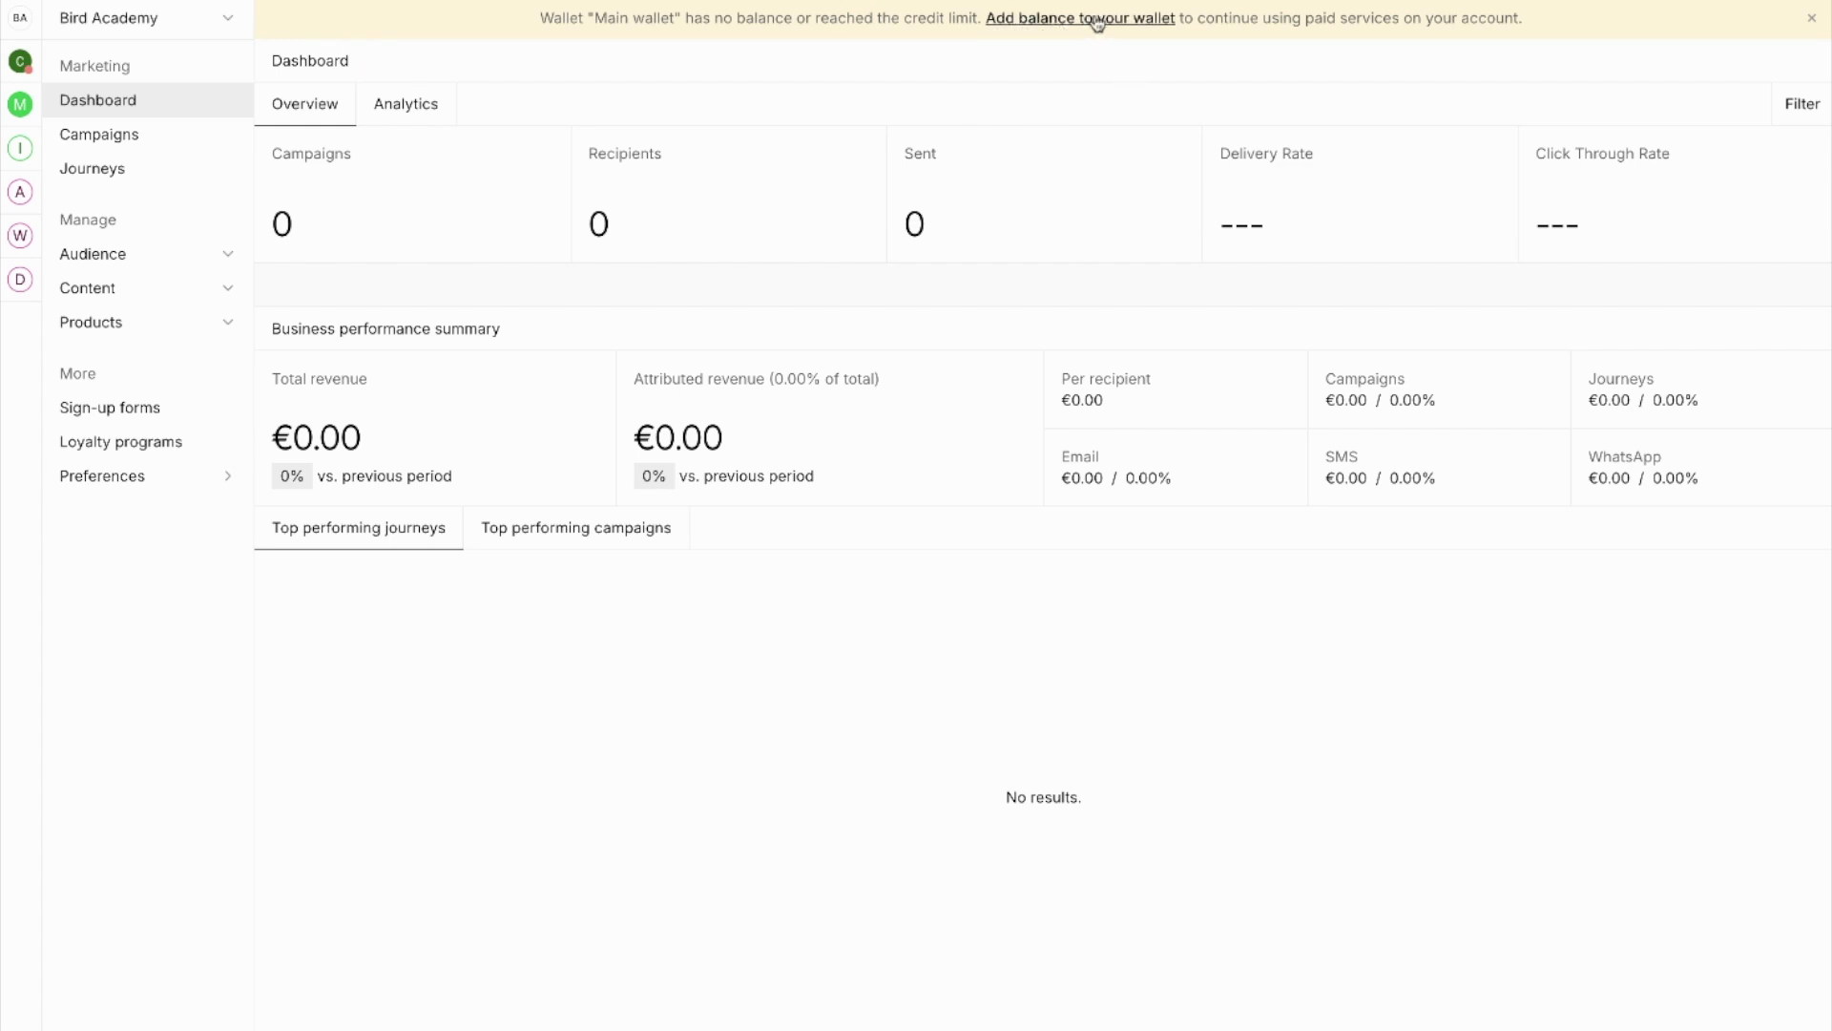
Step: Open the Bird Academy organization dropdown at the top-left of the dashboard
click(105, 18)
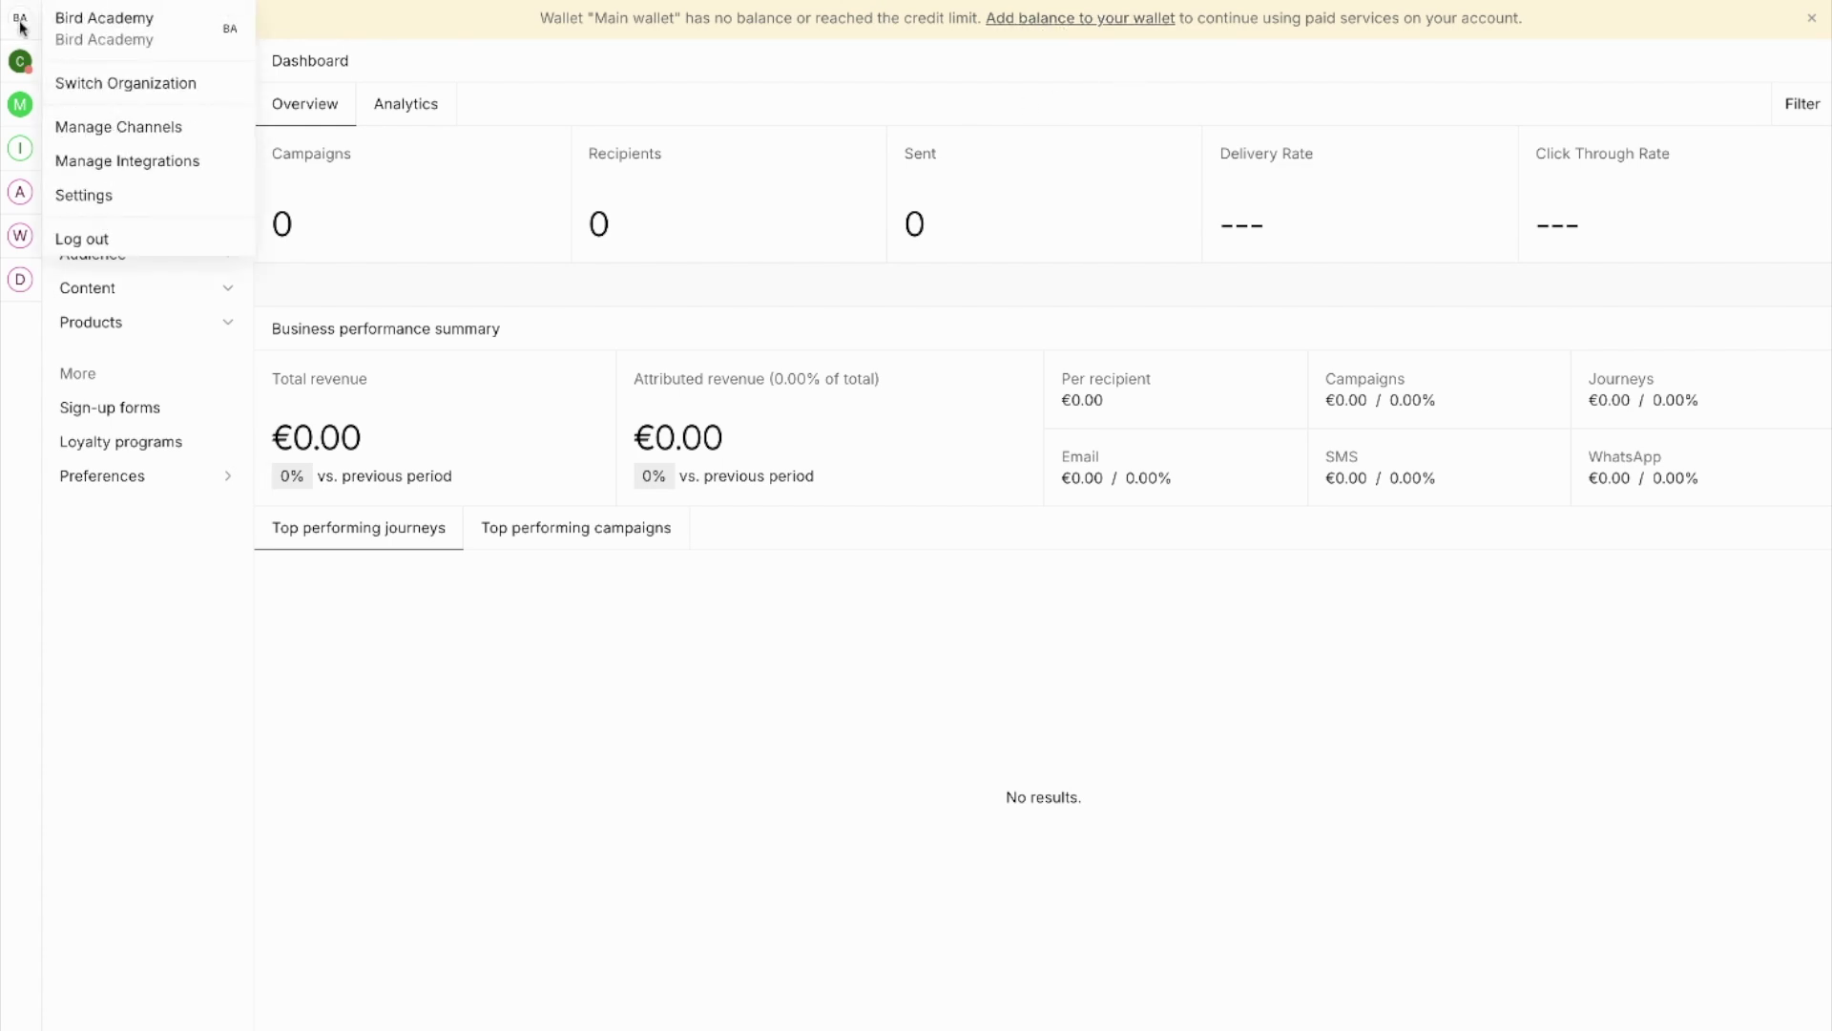
Step: Go to the organization Settings and open Billing > Wallets
click(98, 199)
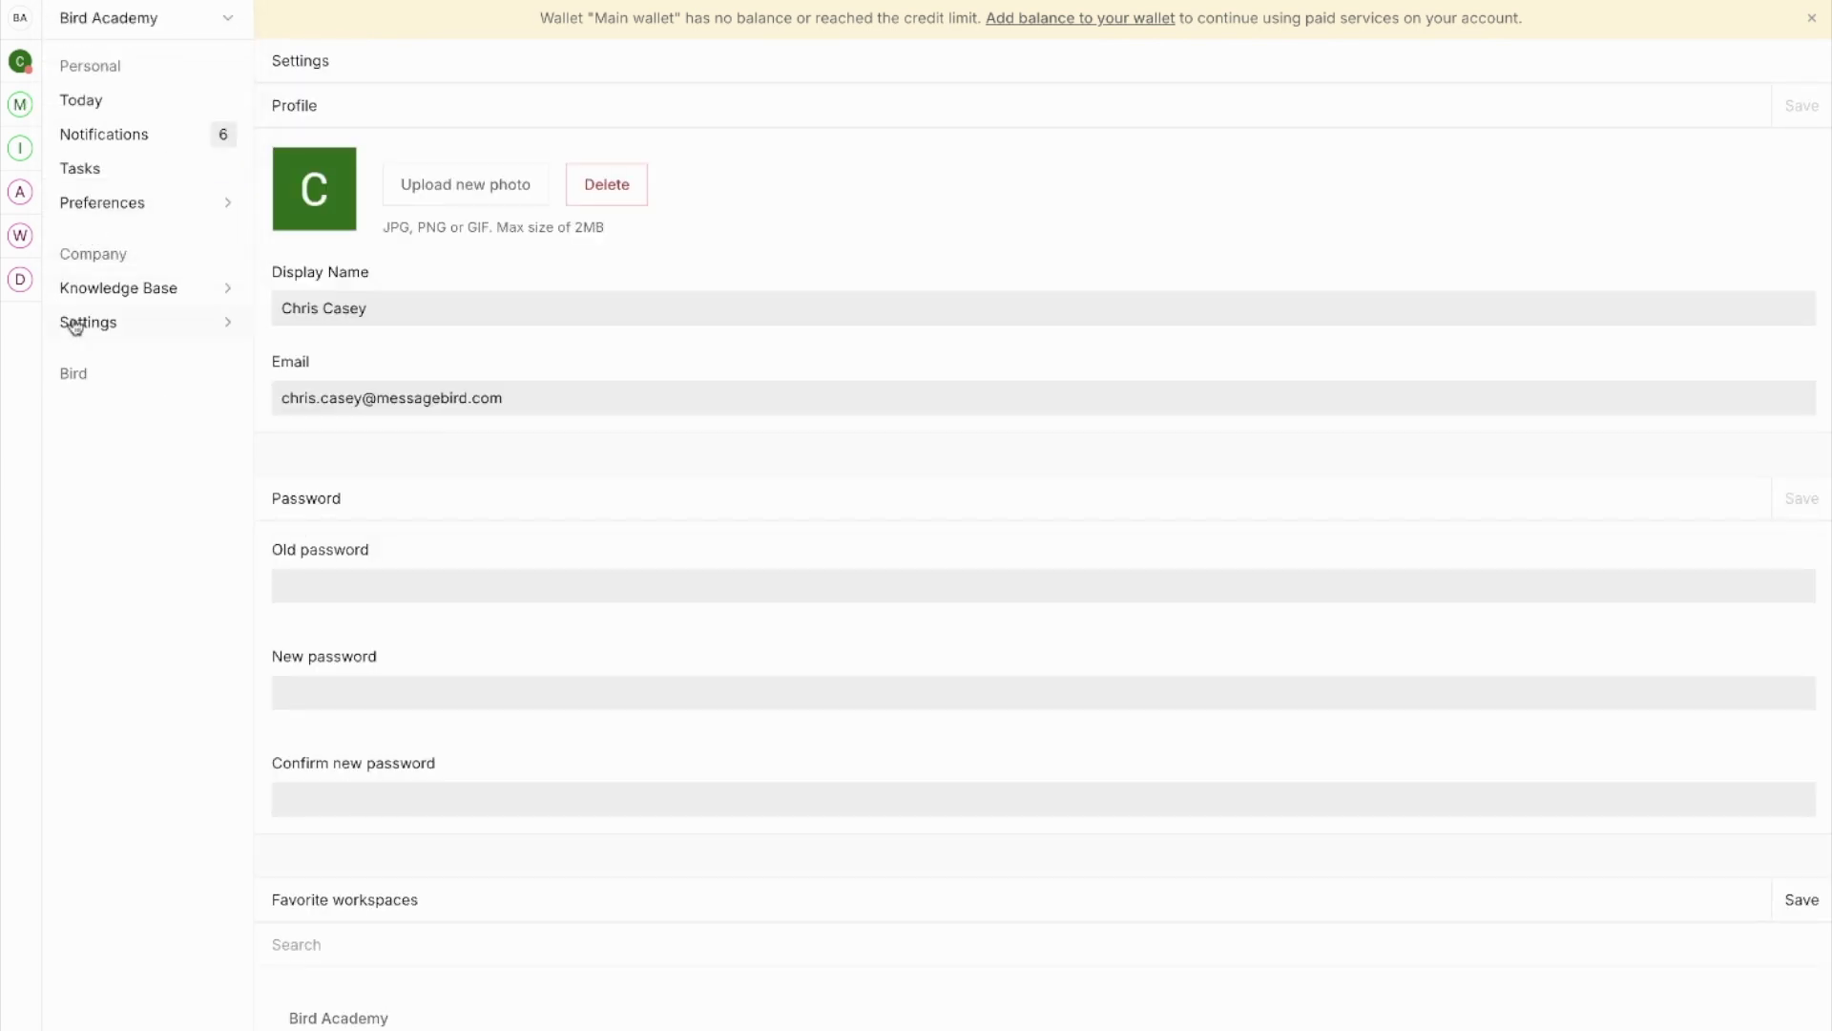
click(112, 327)
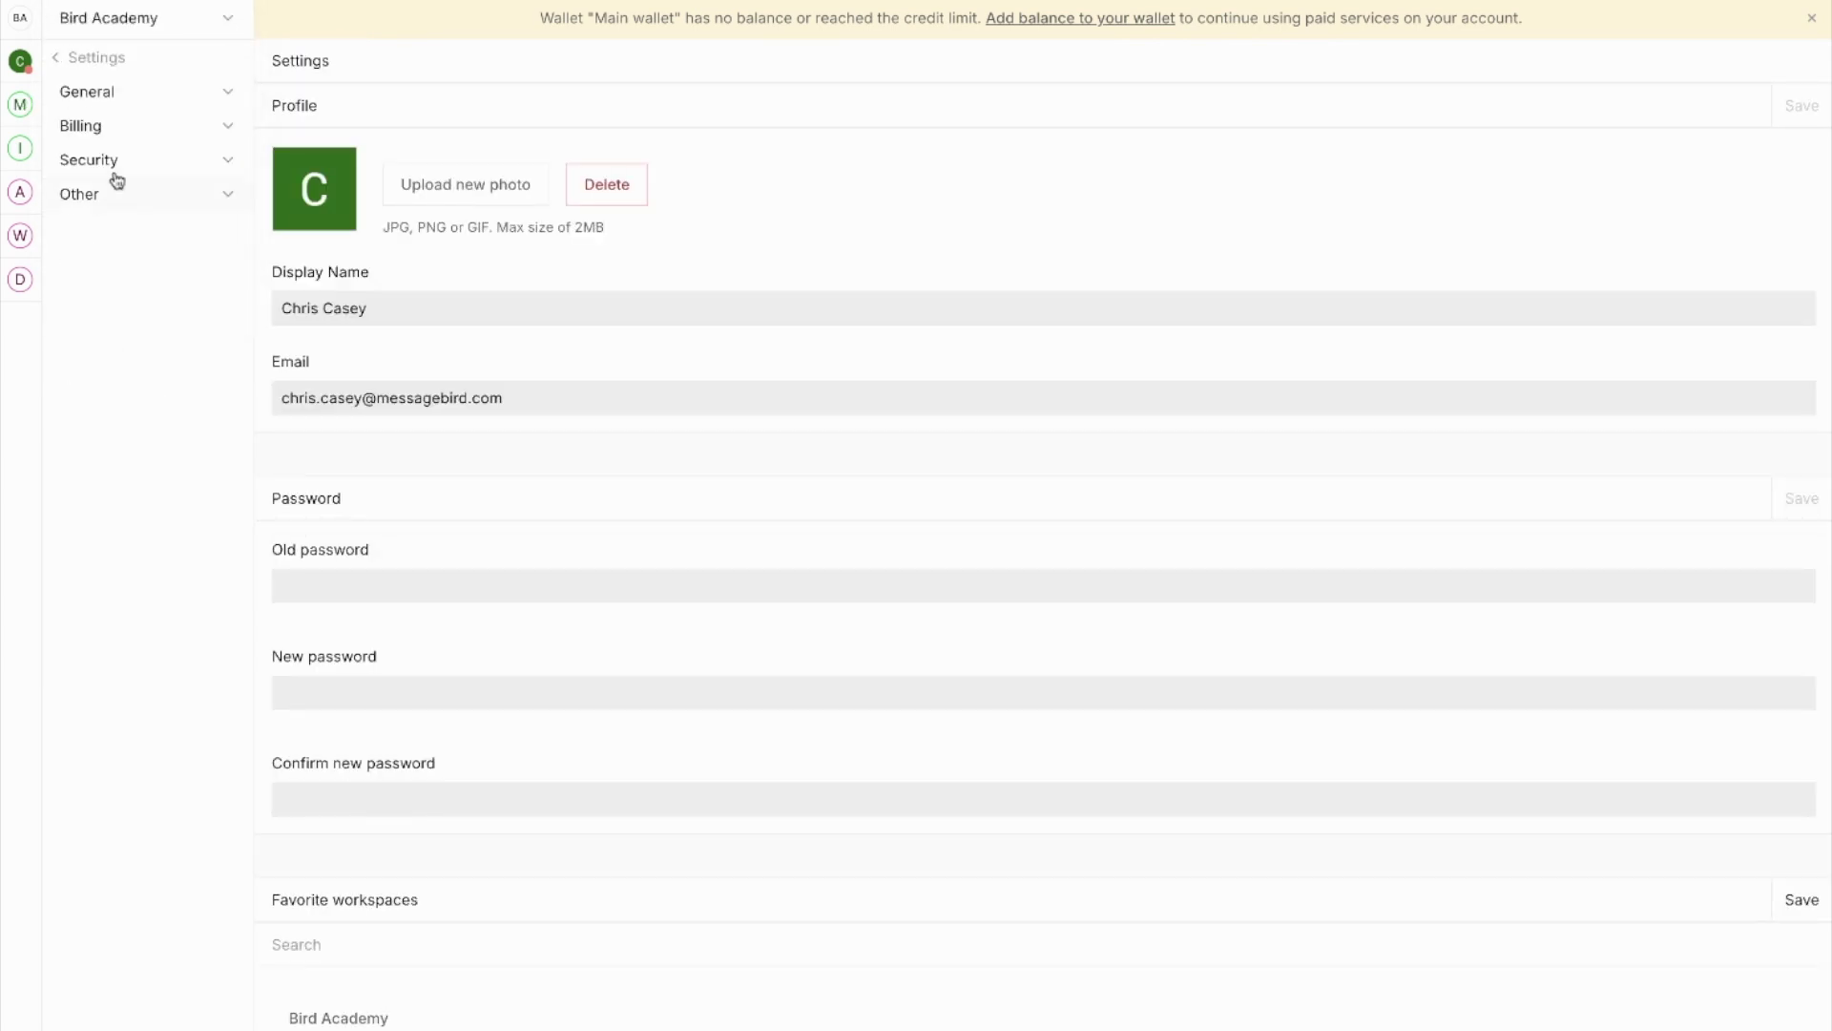
click(109, 125)
click(107, 196)
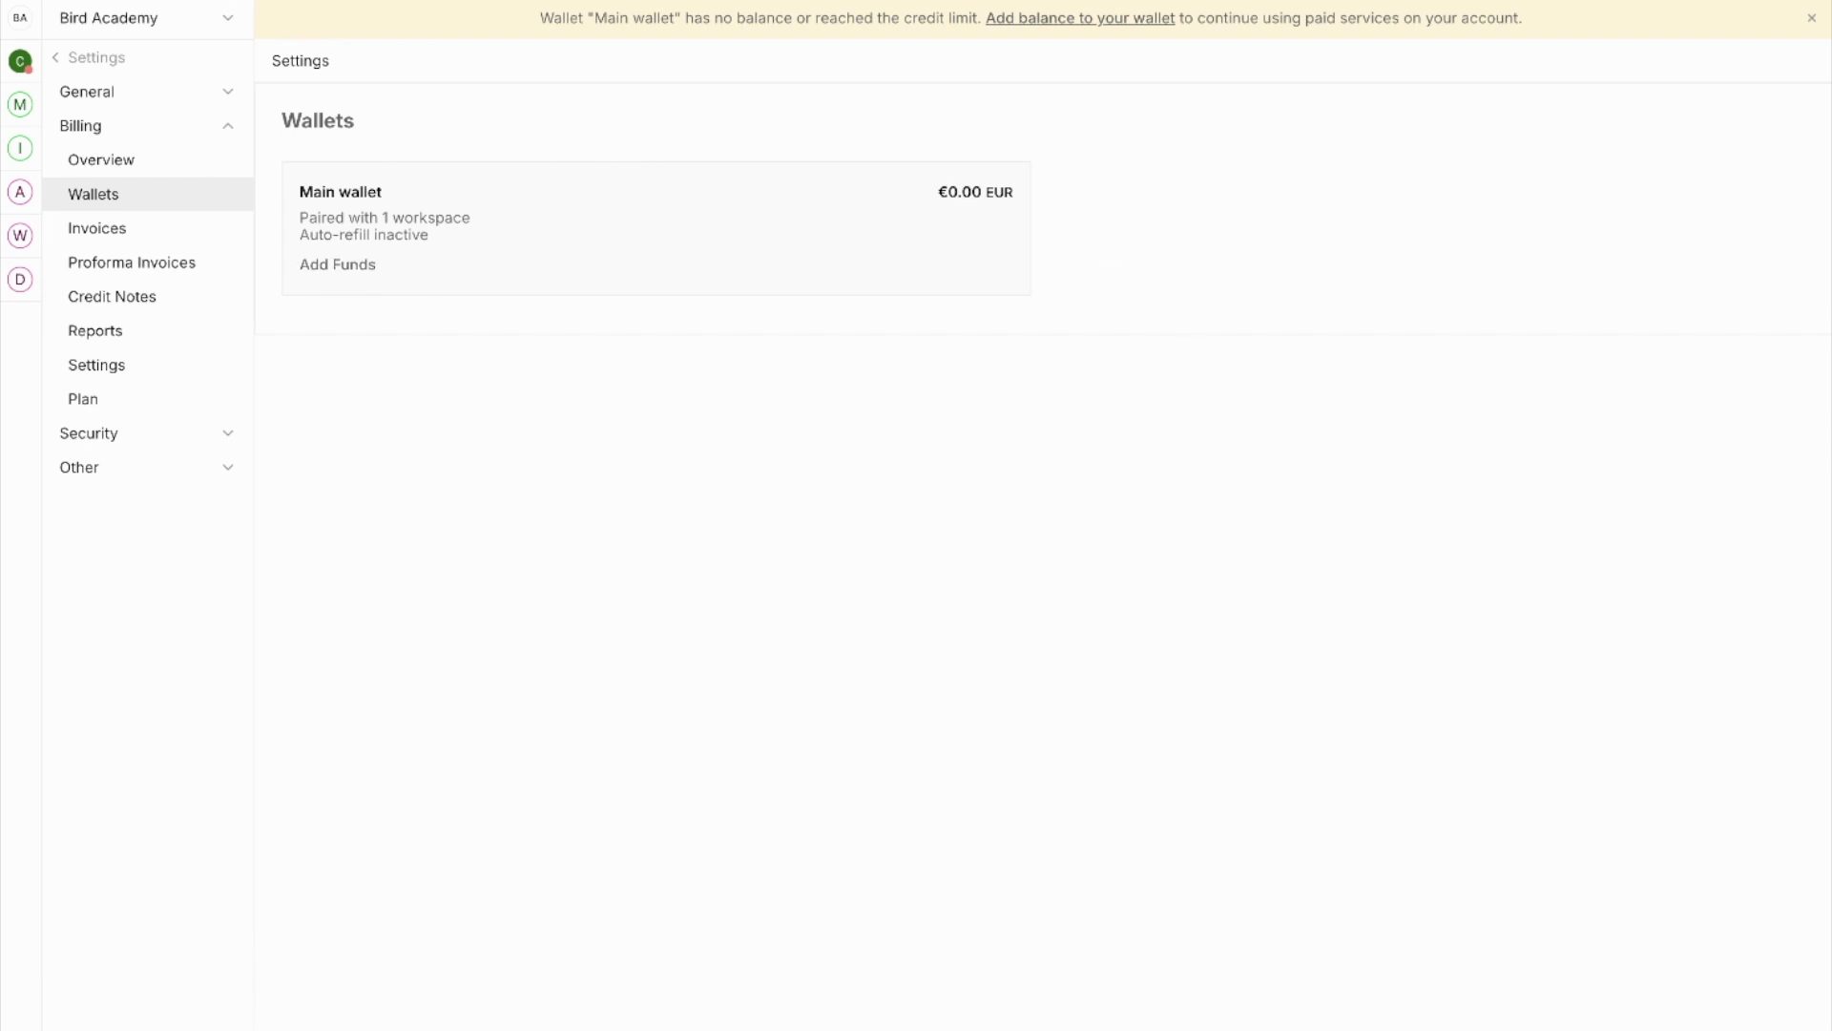
Step: Start a €100 top-up of the Main wallet and continue to billing information
click(334, 268)
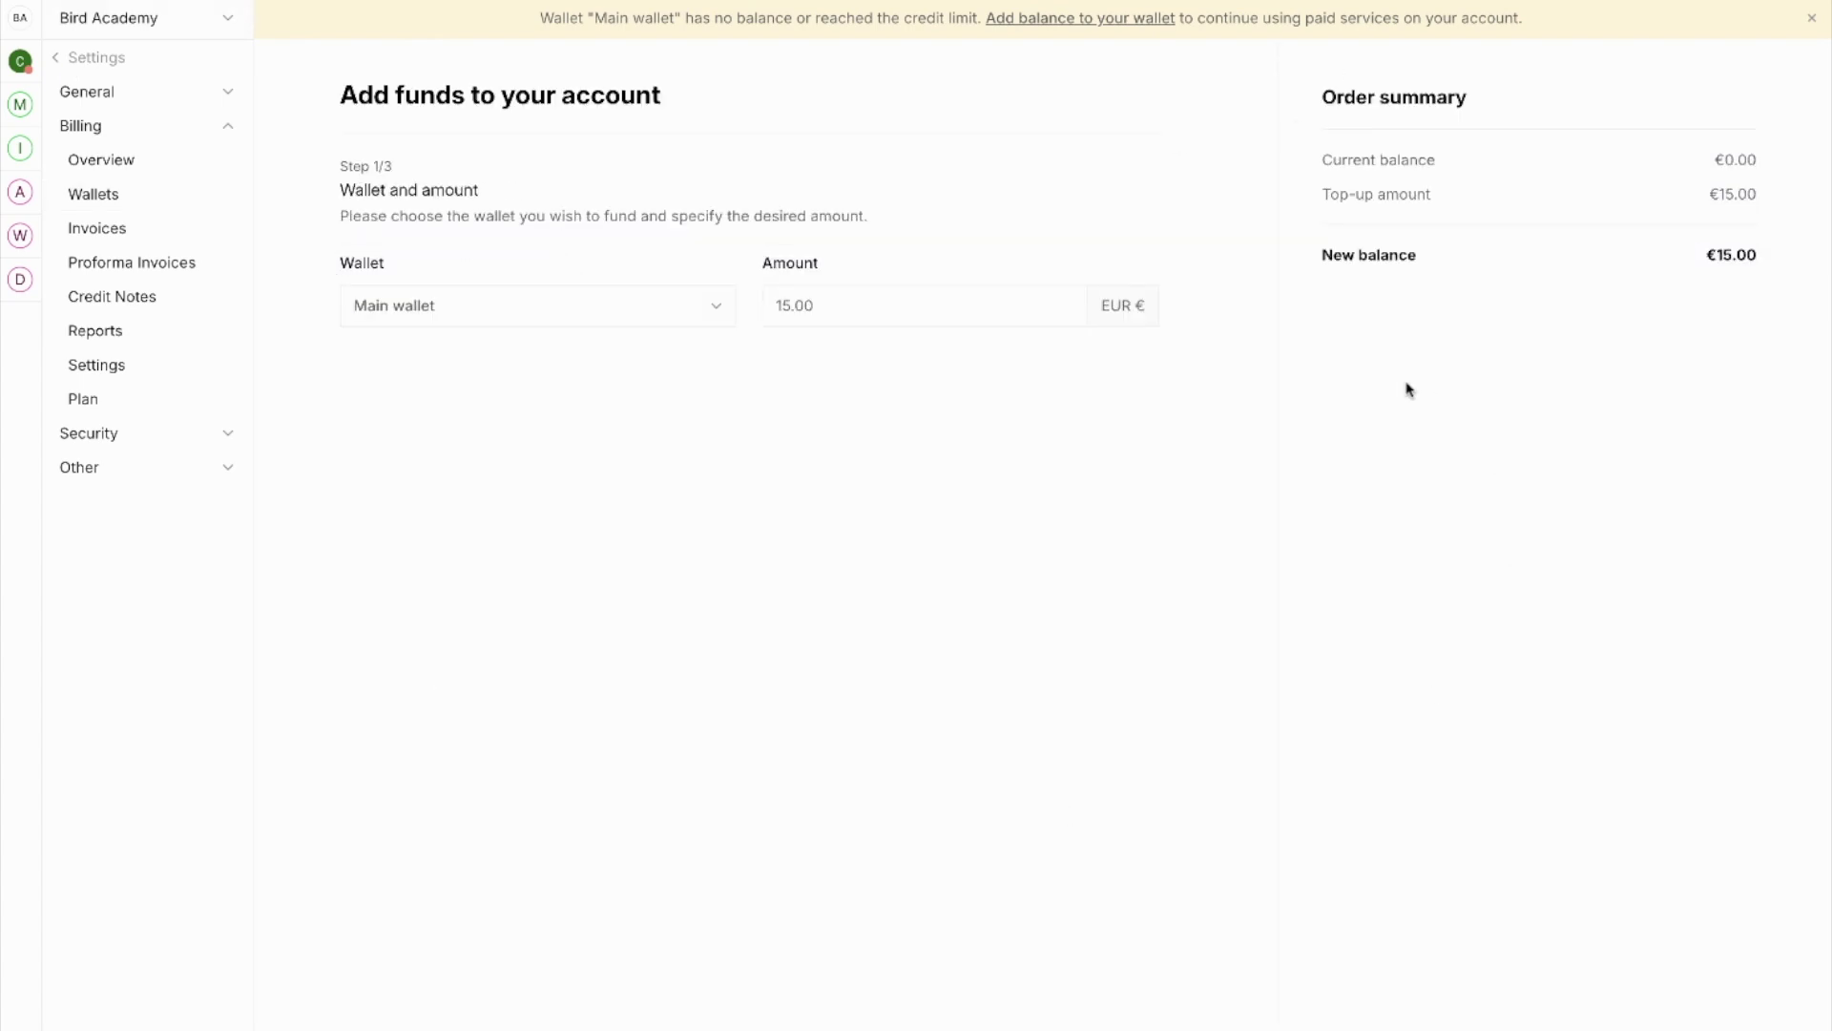
click(864, 301)
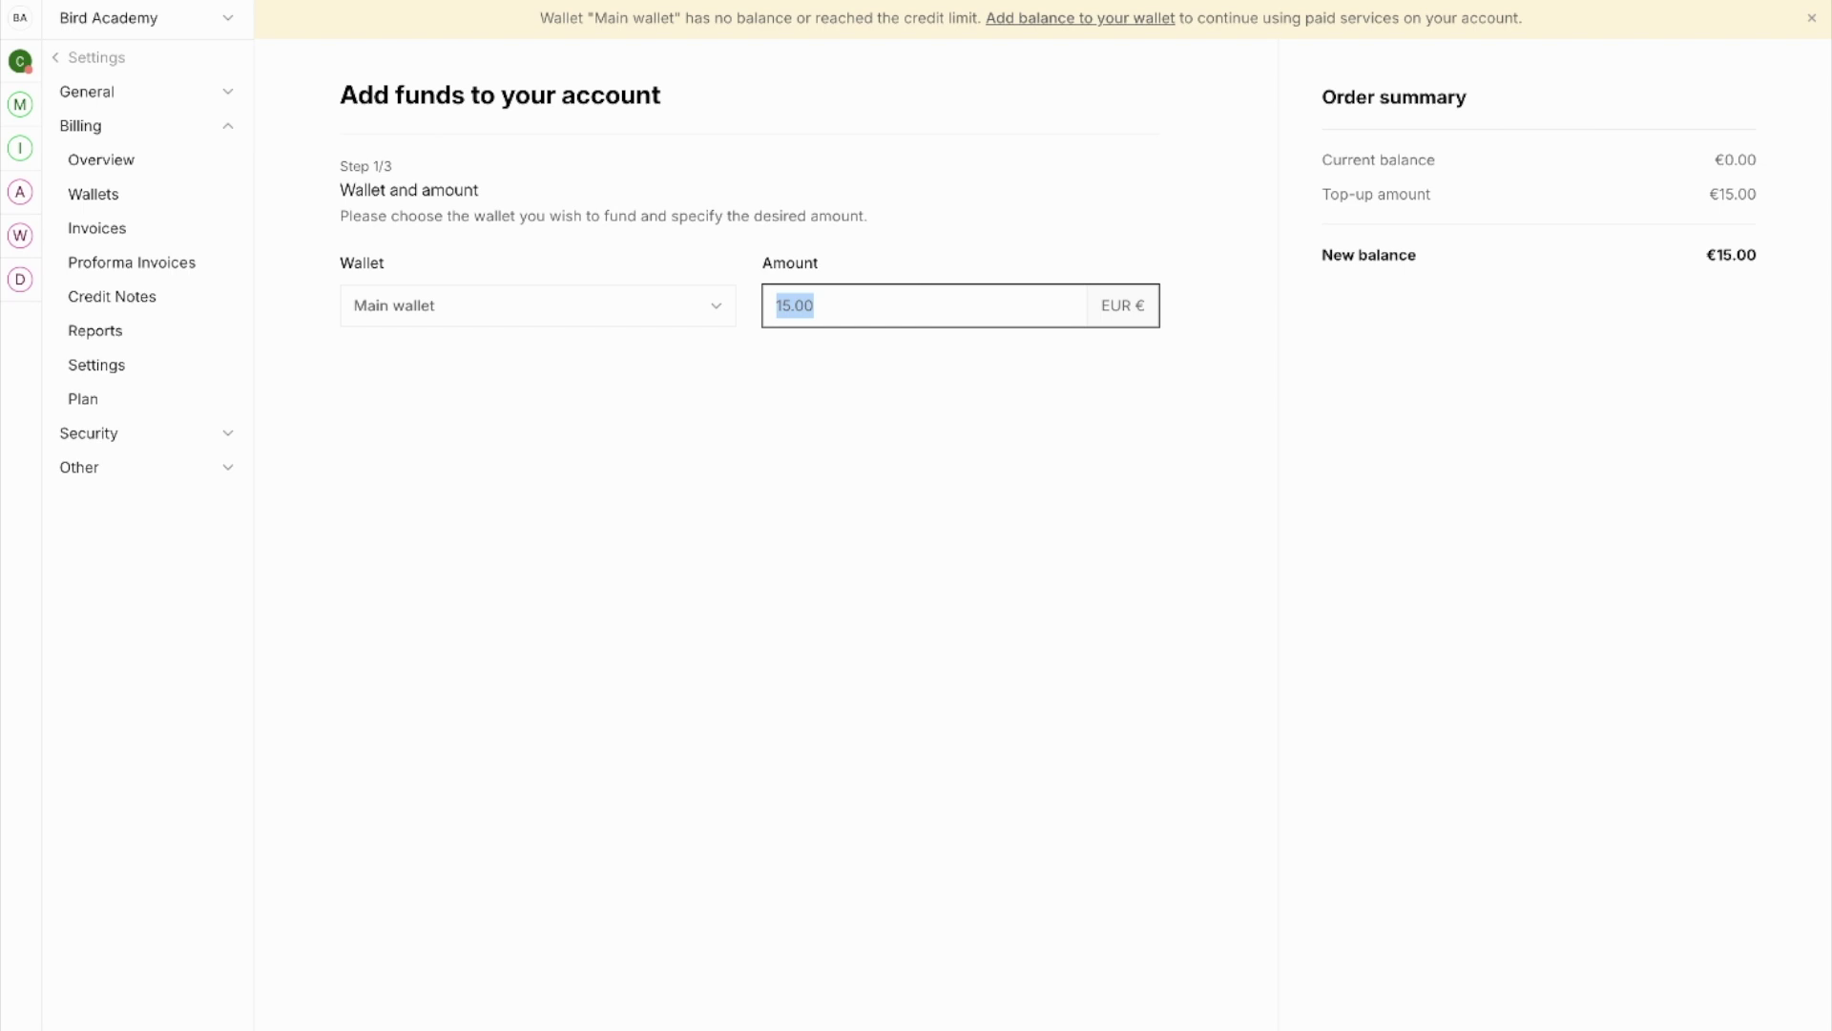
text(100)
click(852, 393)
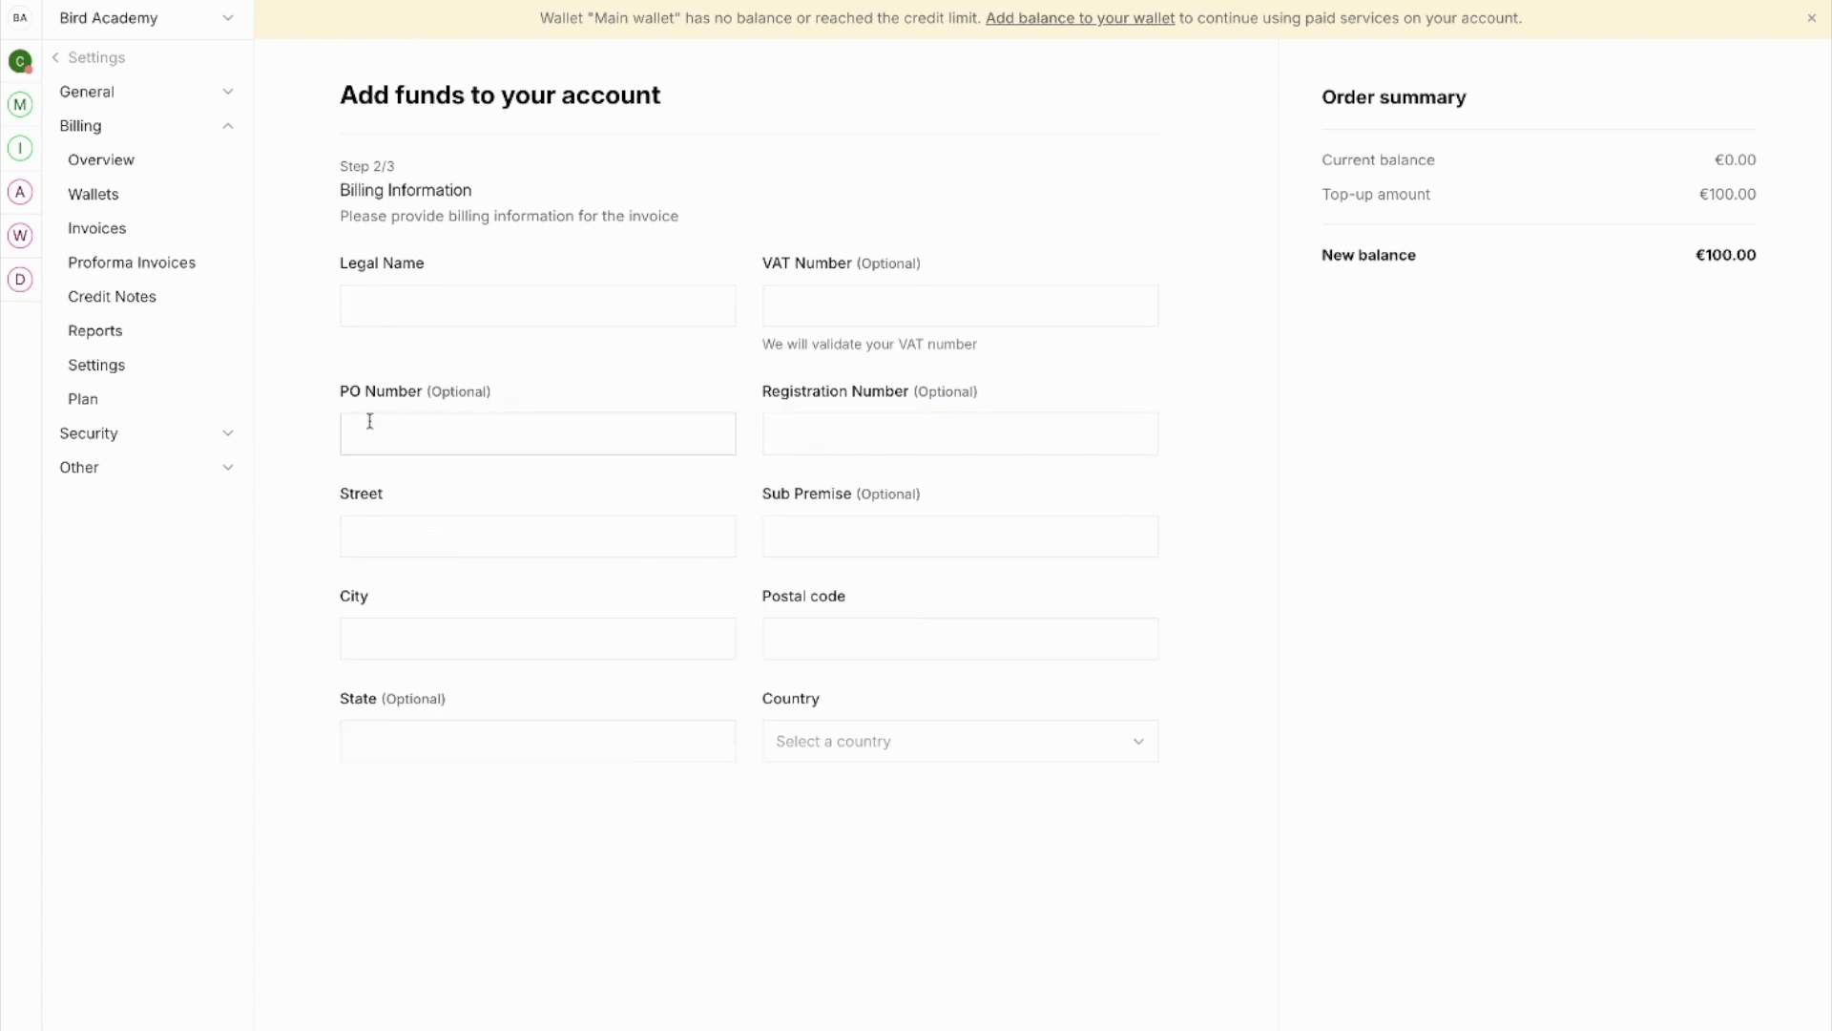
Step: Enter legal name Bird, street '1 test street', city 'Test city', postal code 'tst1 1st', country Netherlands
click(380, 297)
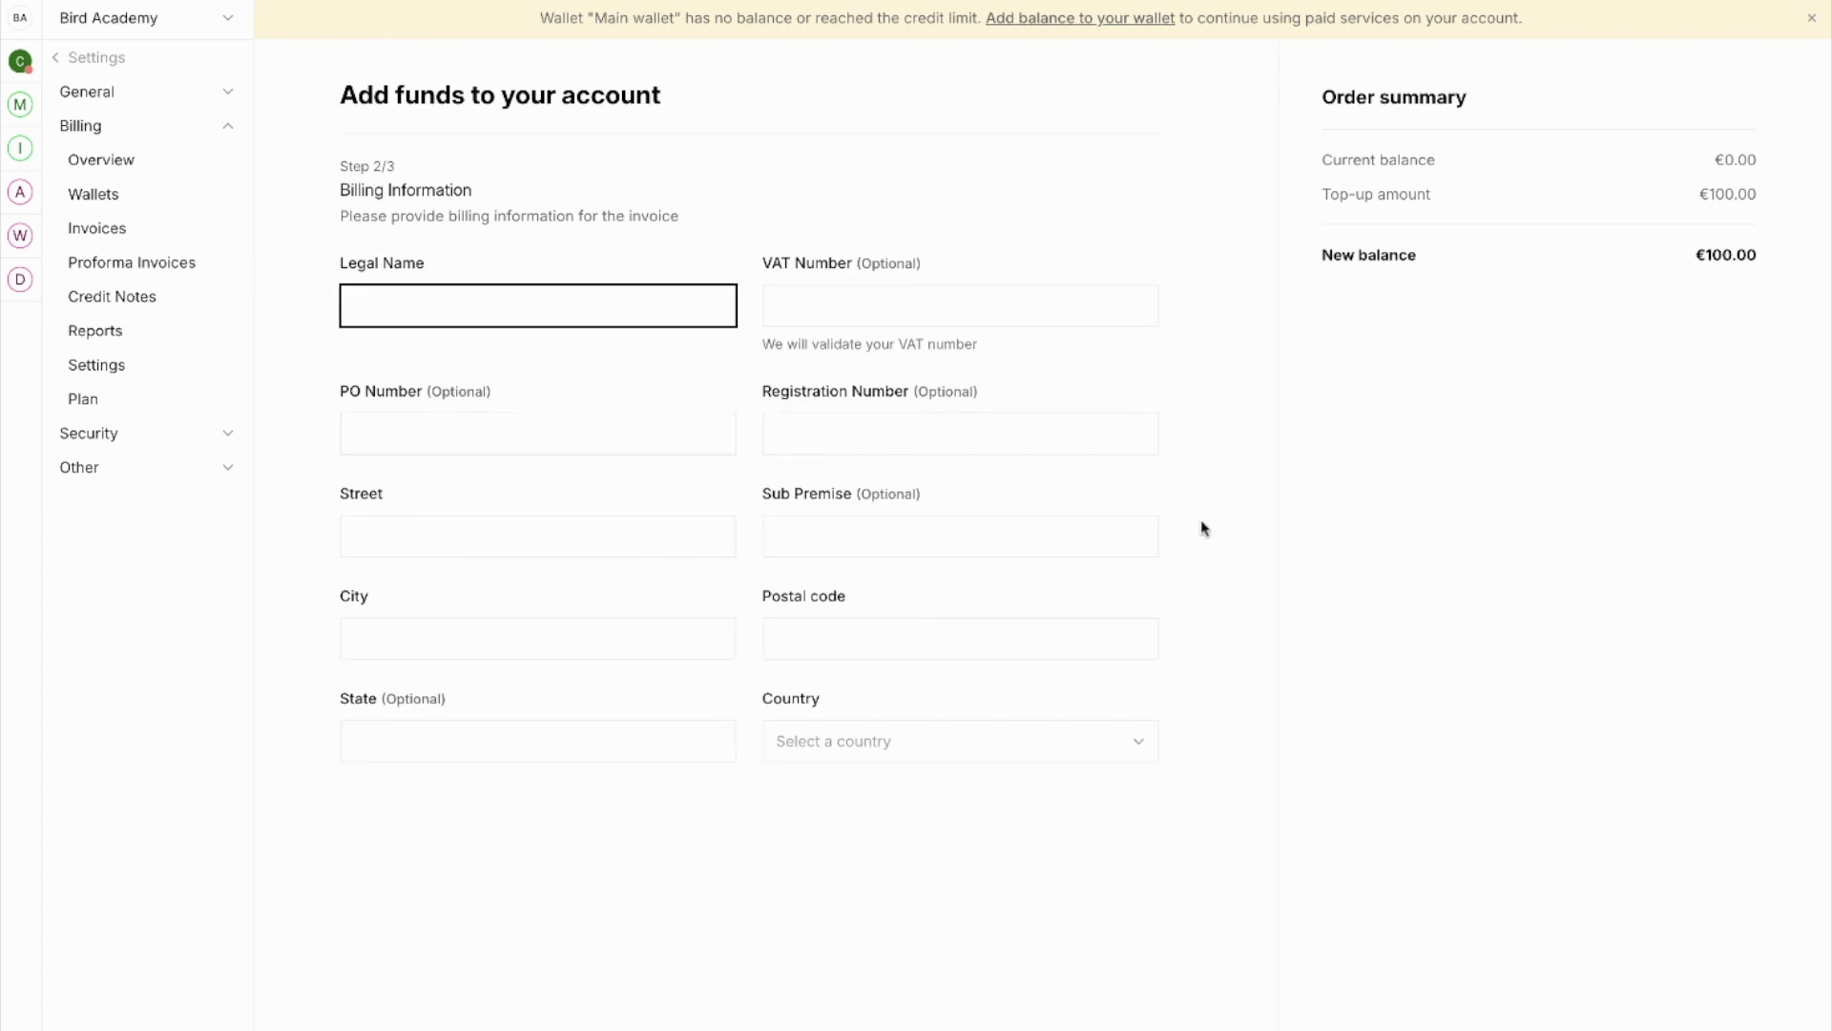
text(Bird)
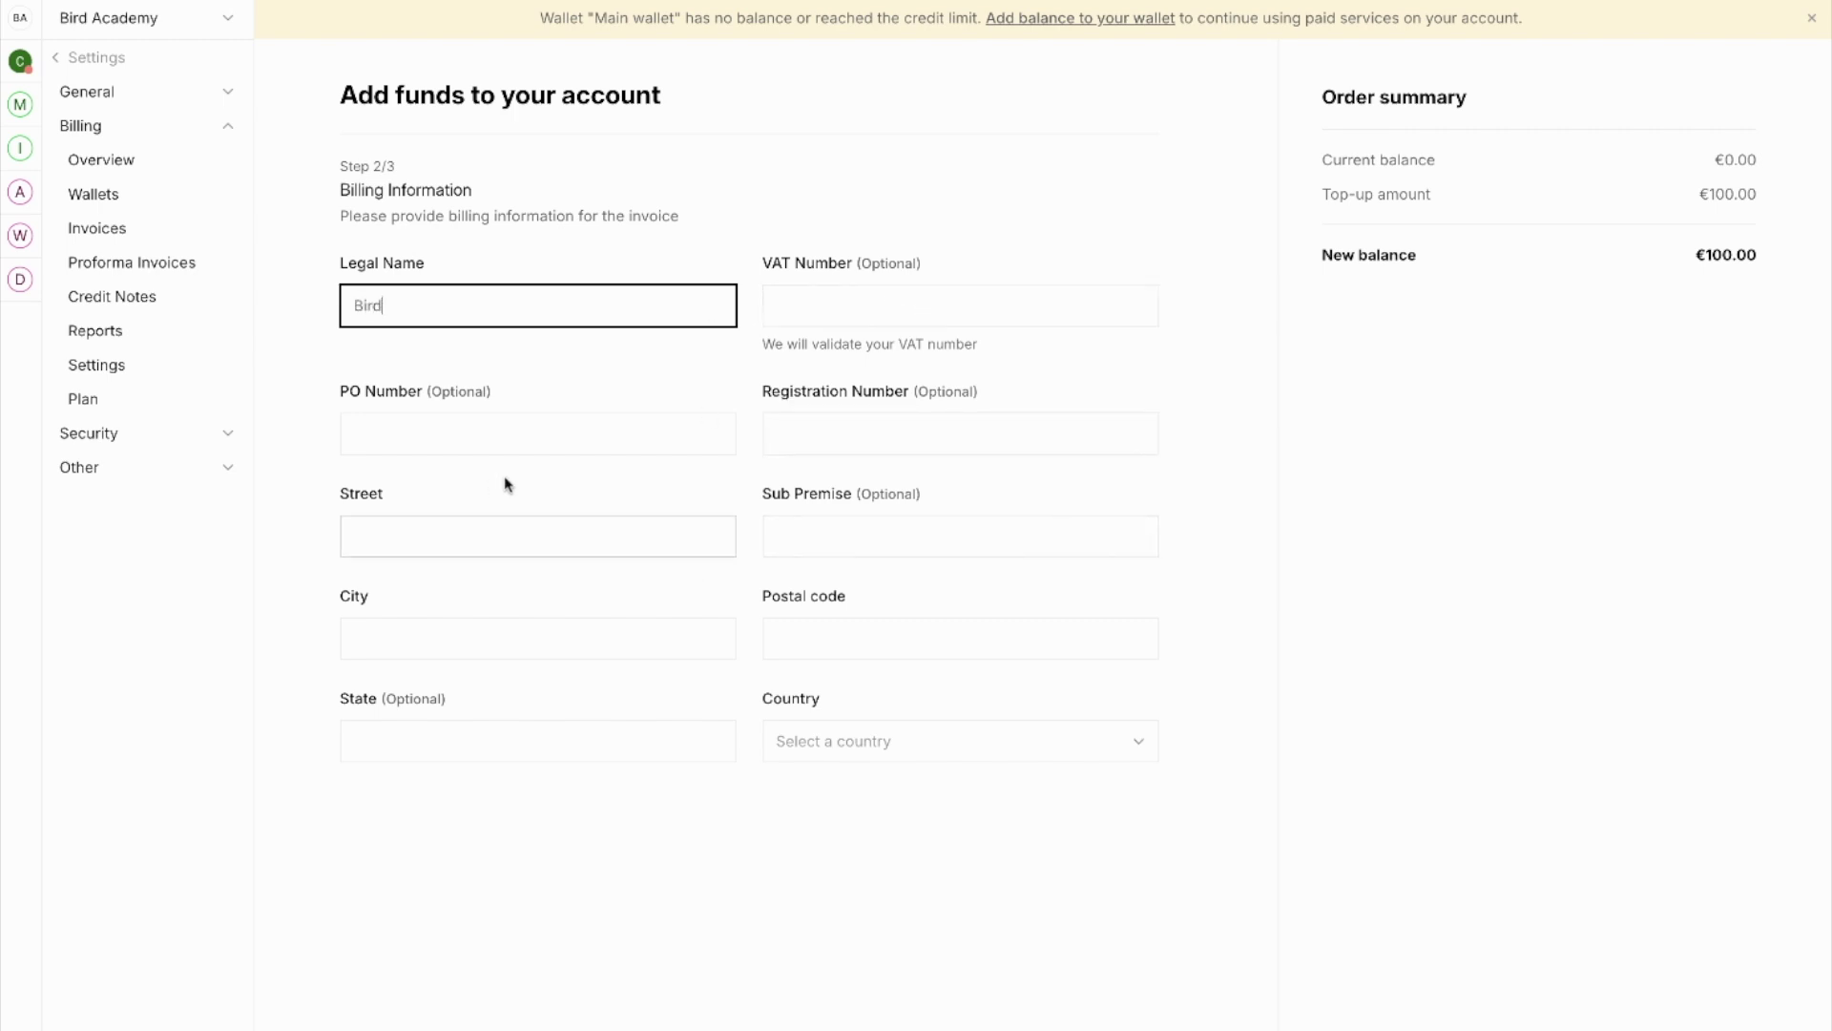
click(432, 537)
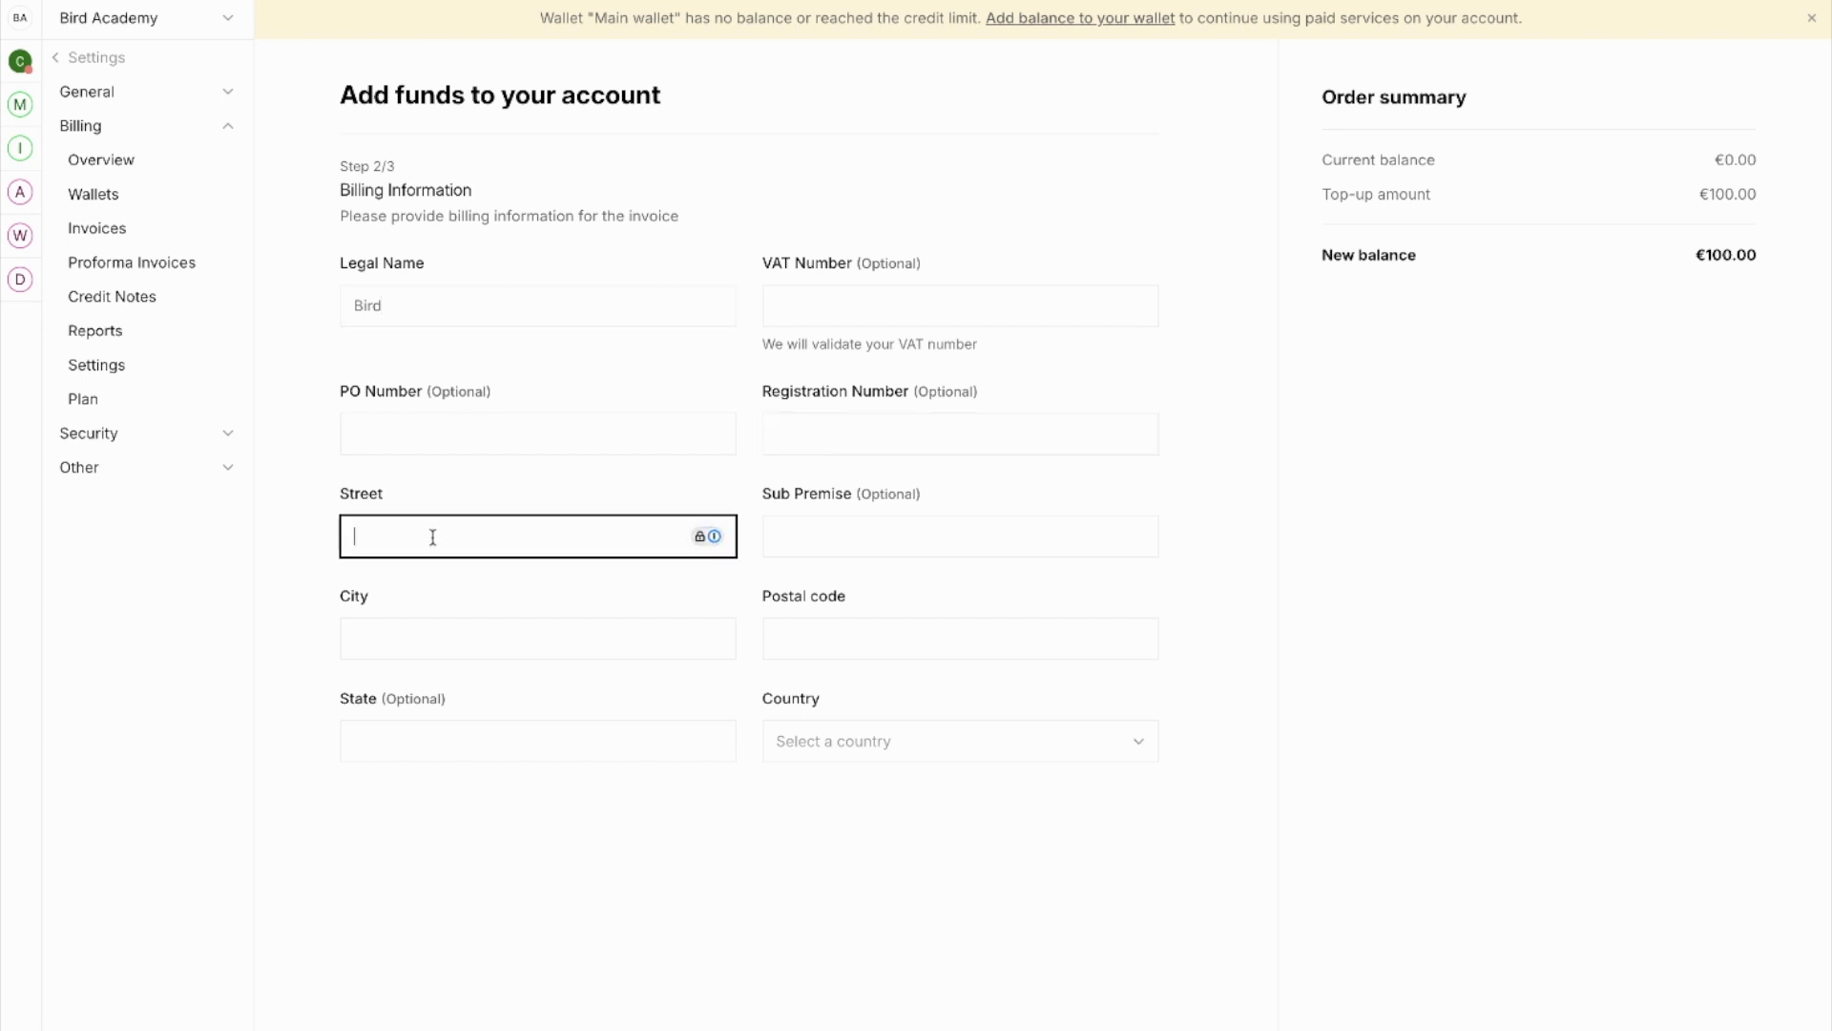
text(1 test street)
click(461, 645)
text(Test city)
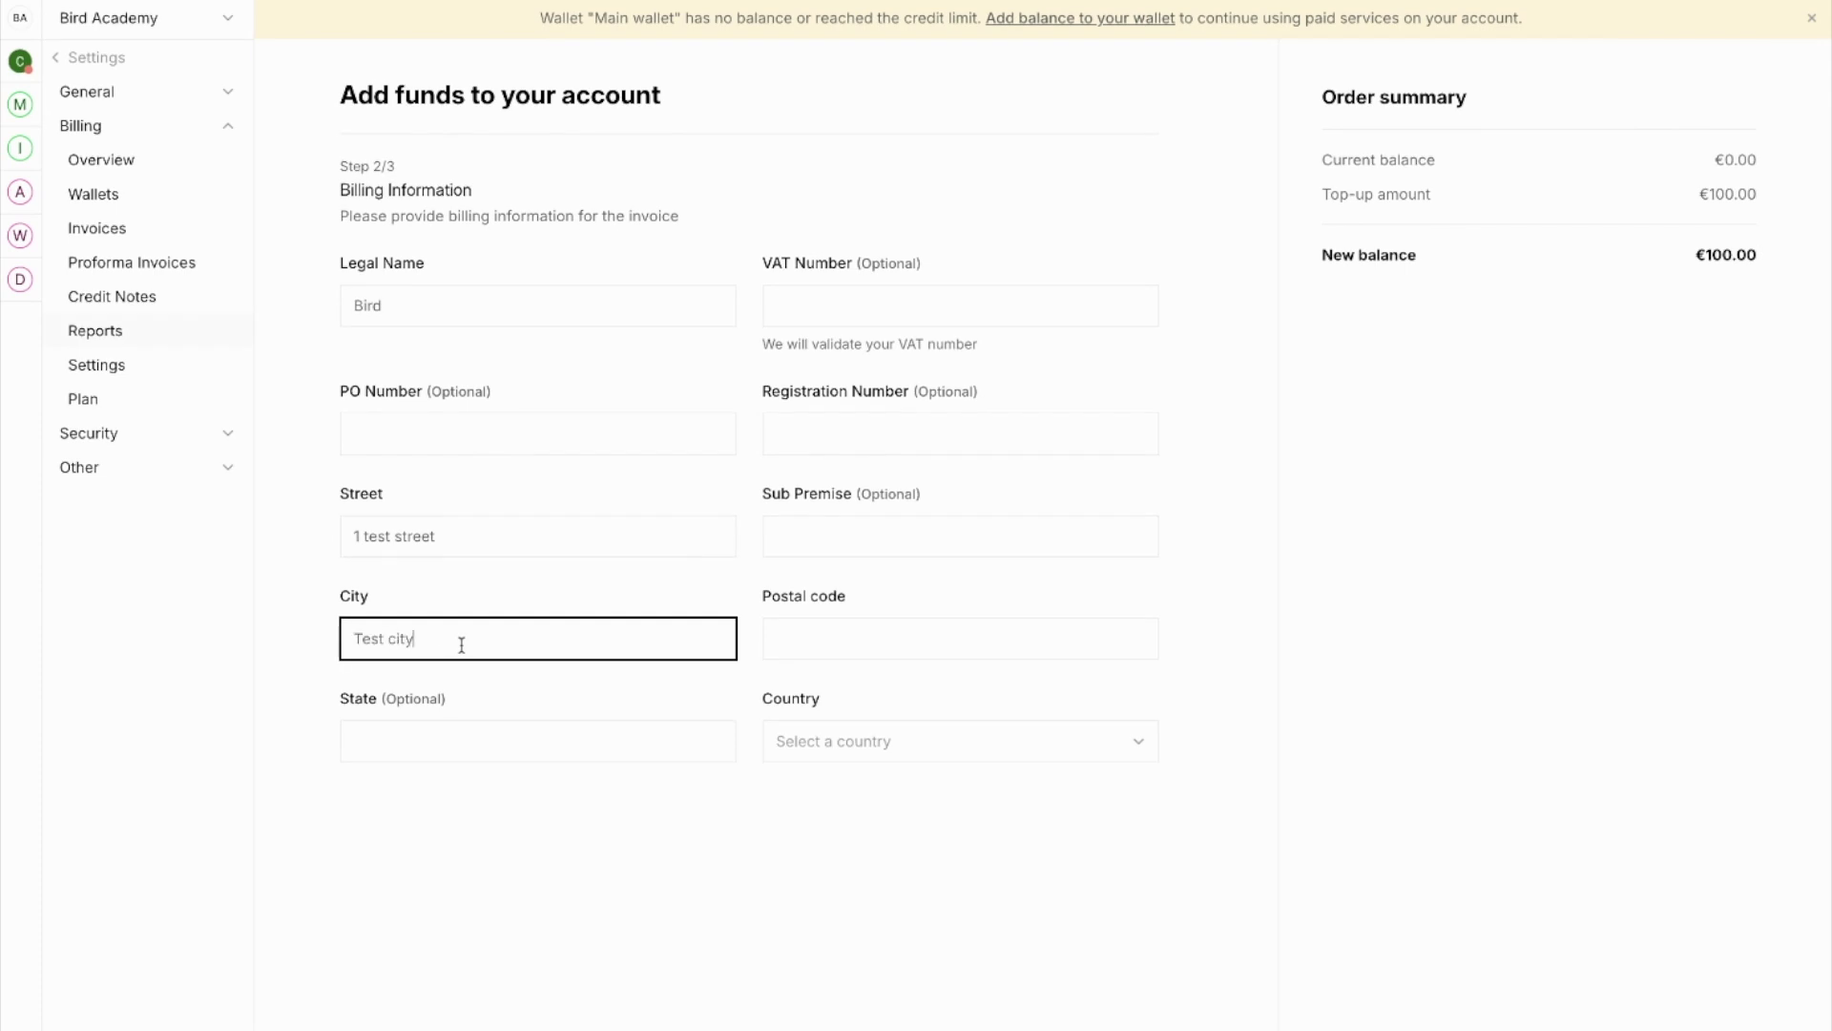
click(867, 655)
text(tst1 1st)
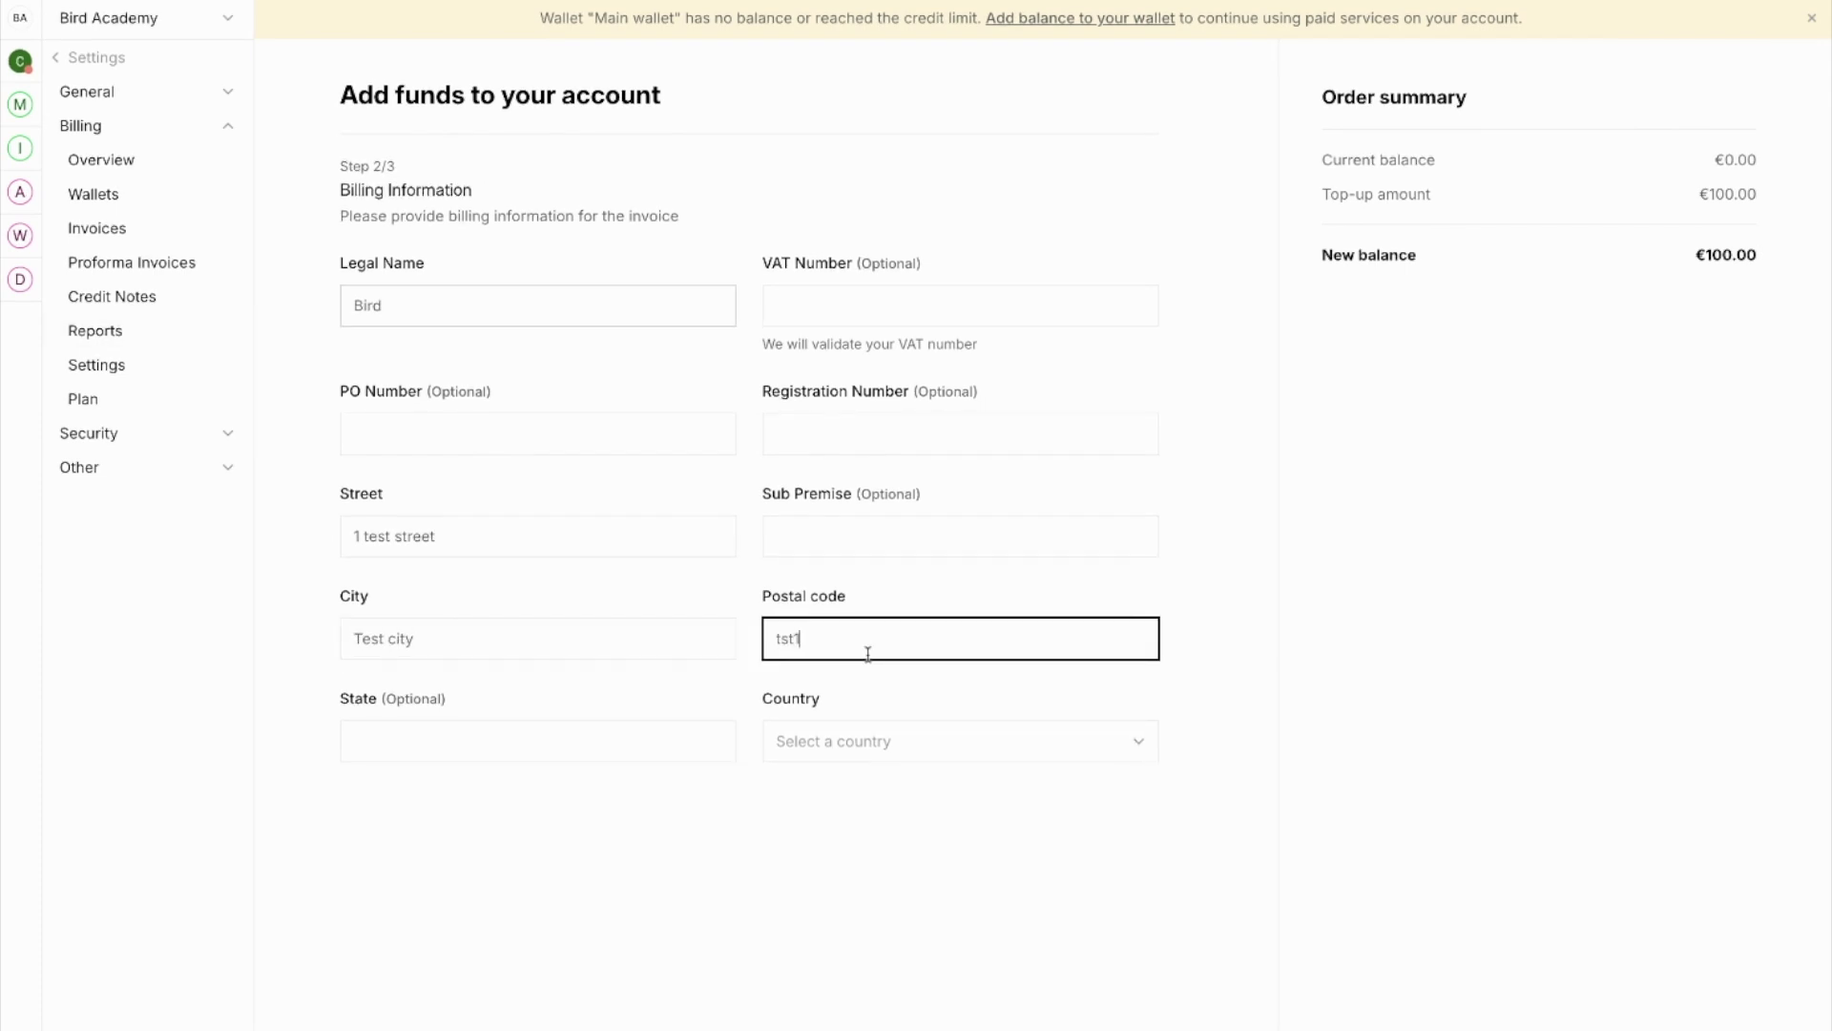
click(868, 752)
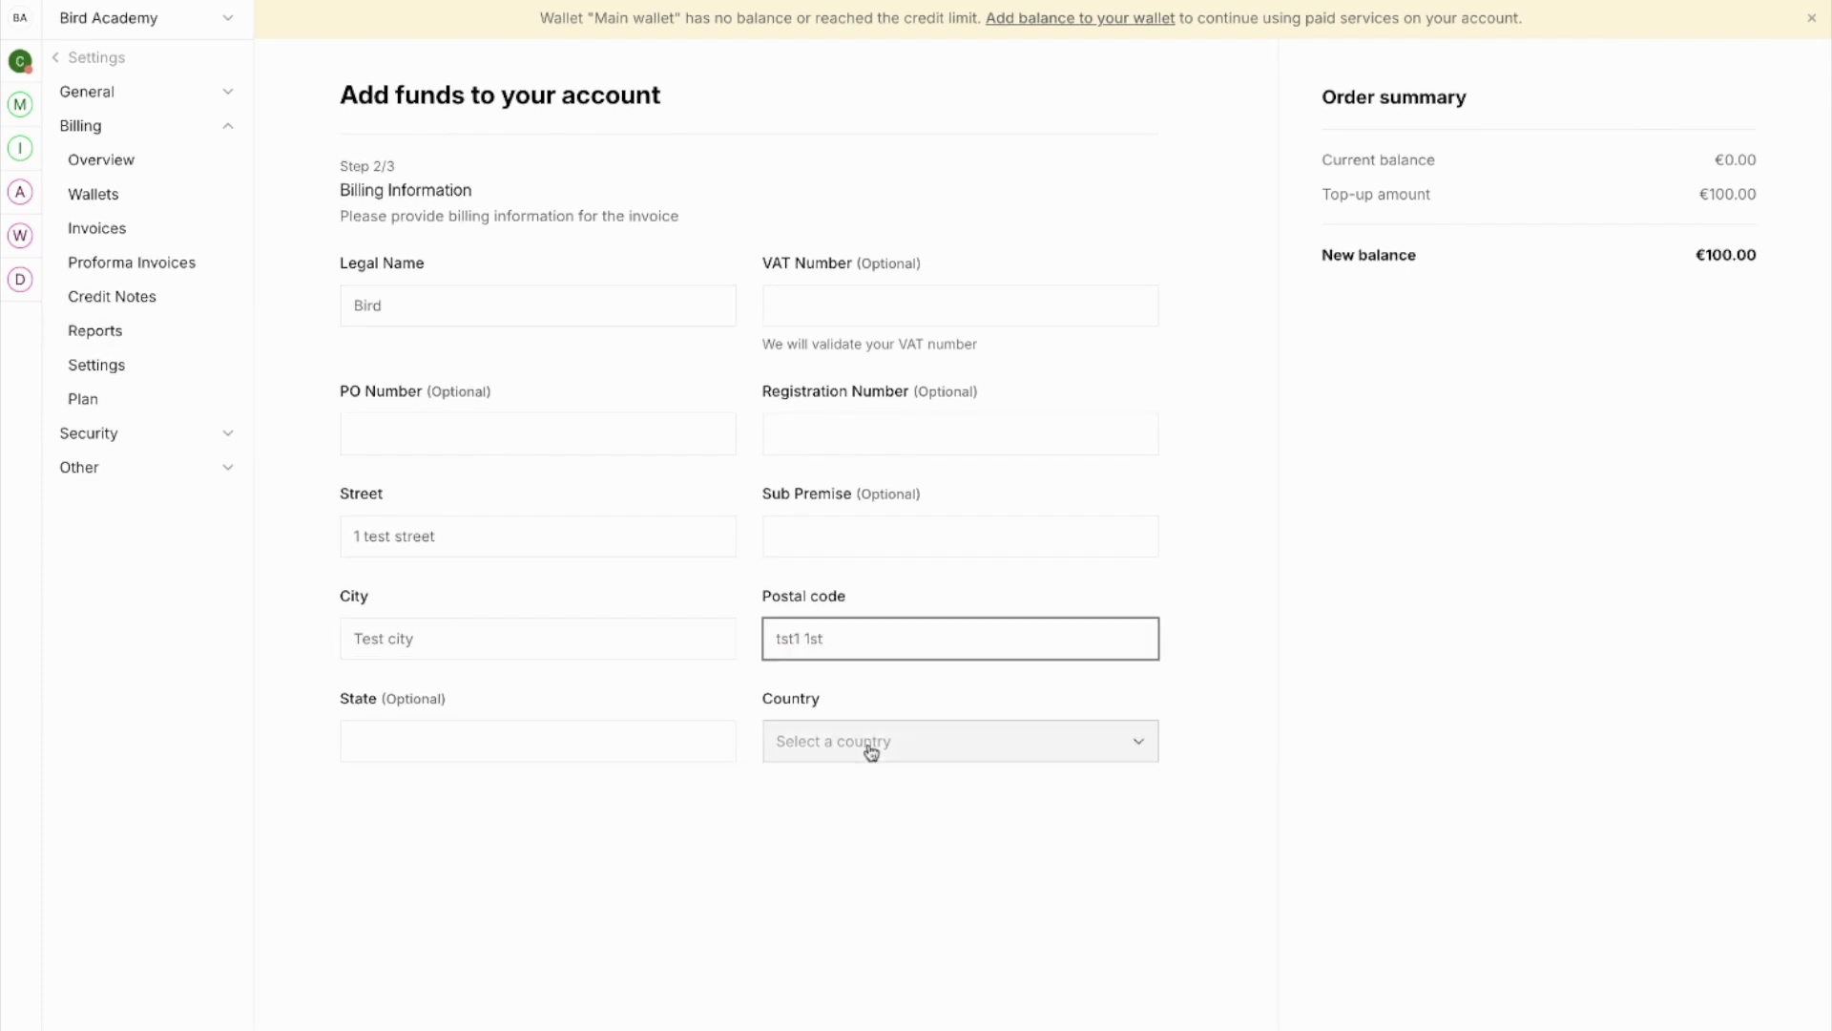
text(neth)
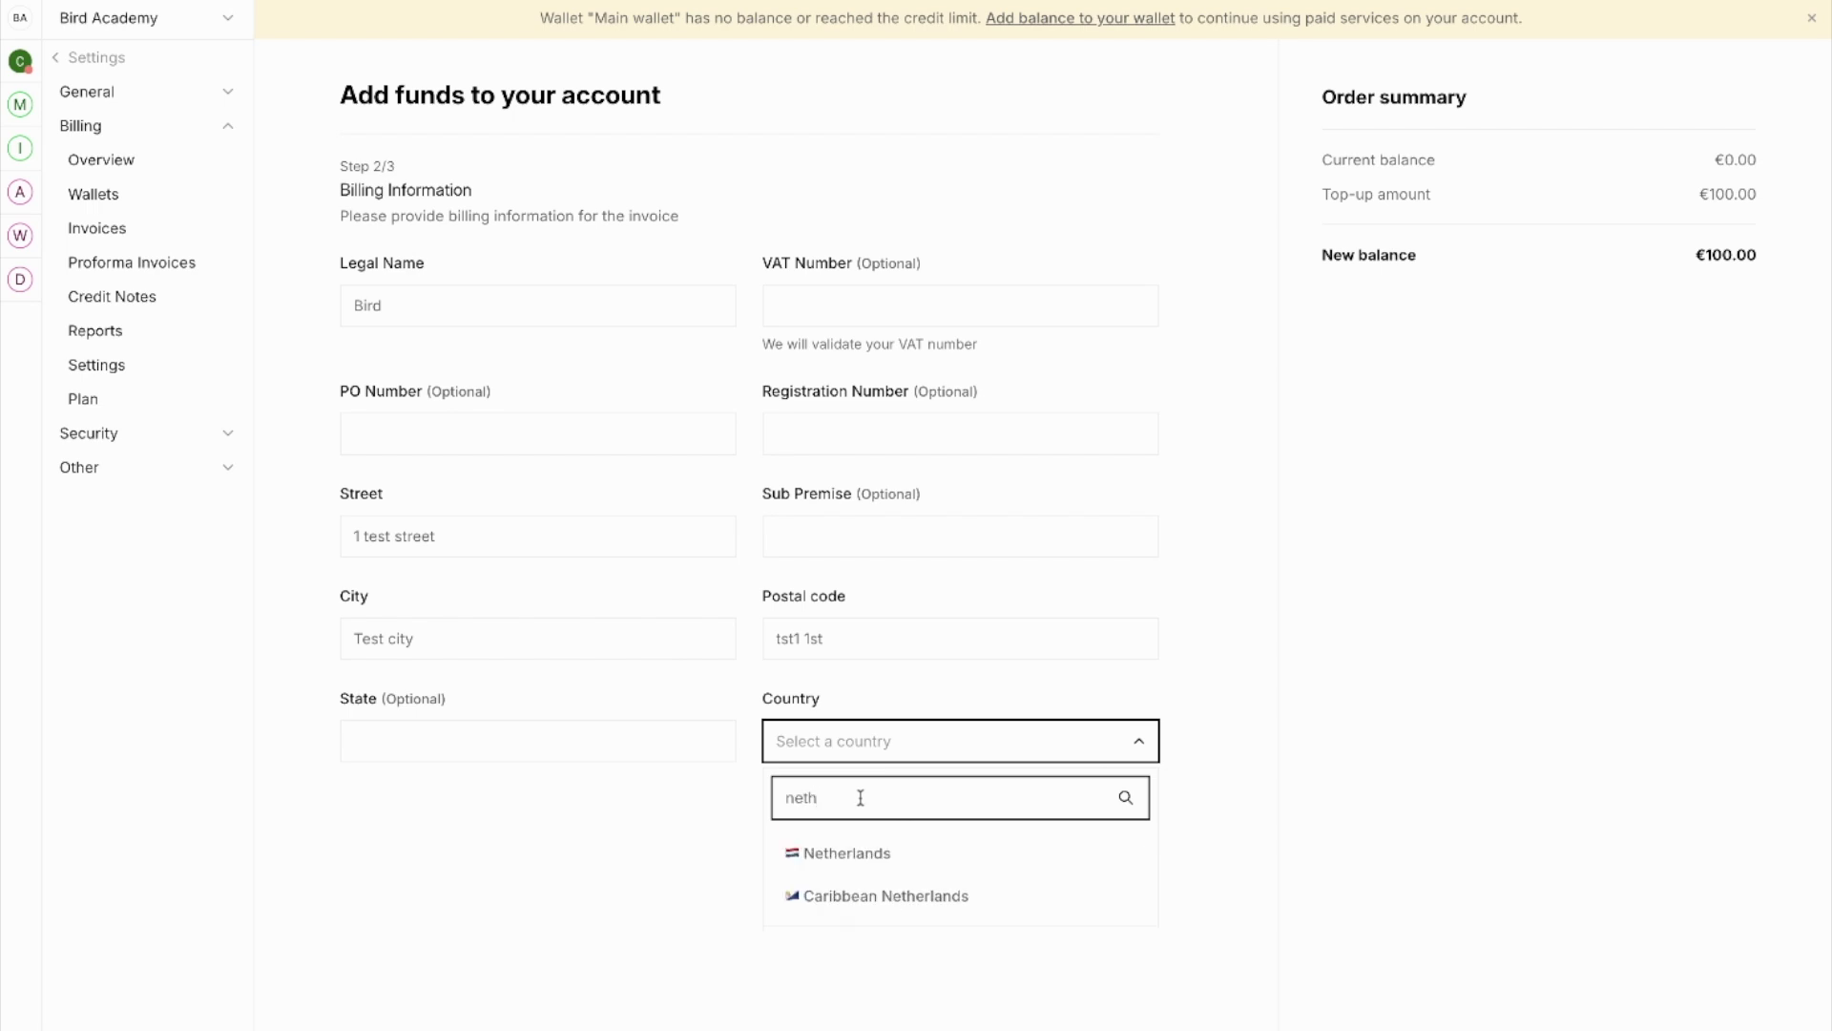
click(872, 852)
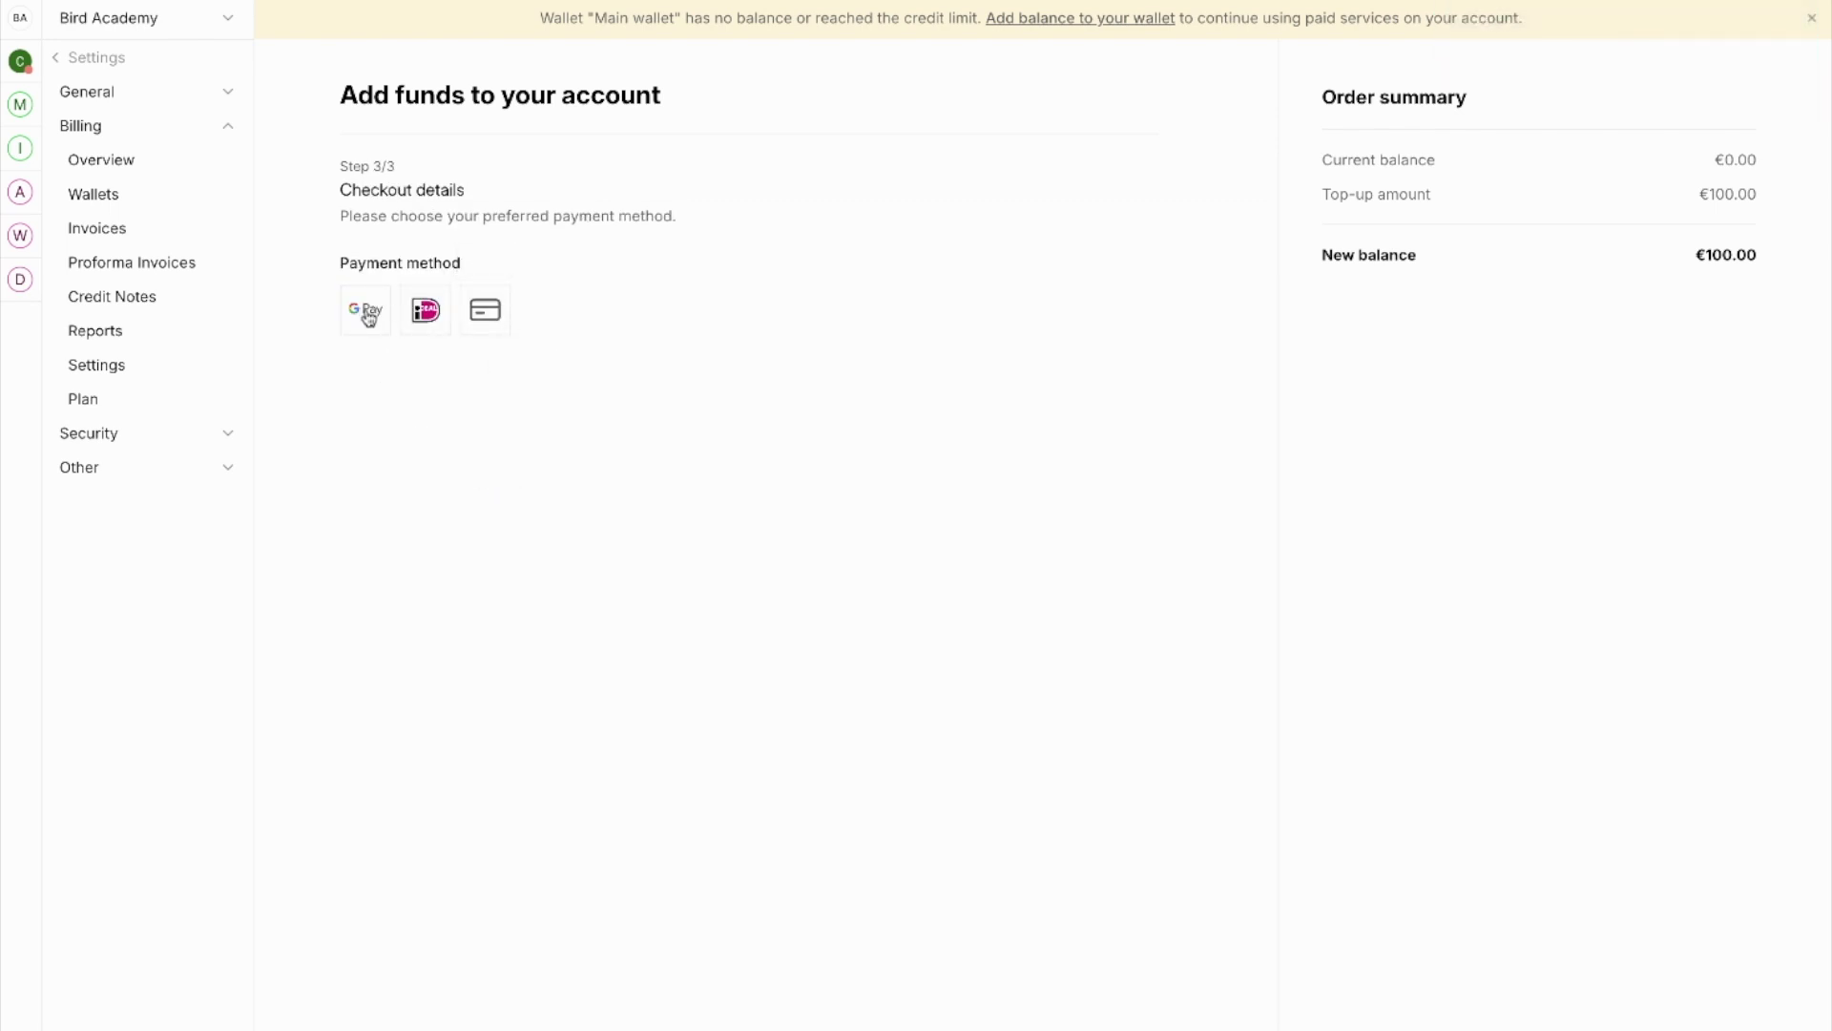
Step: Choose card payment and enter the cardholder's name, expiry date and security code
click(493, 319)
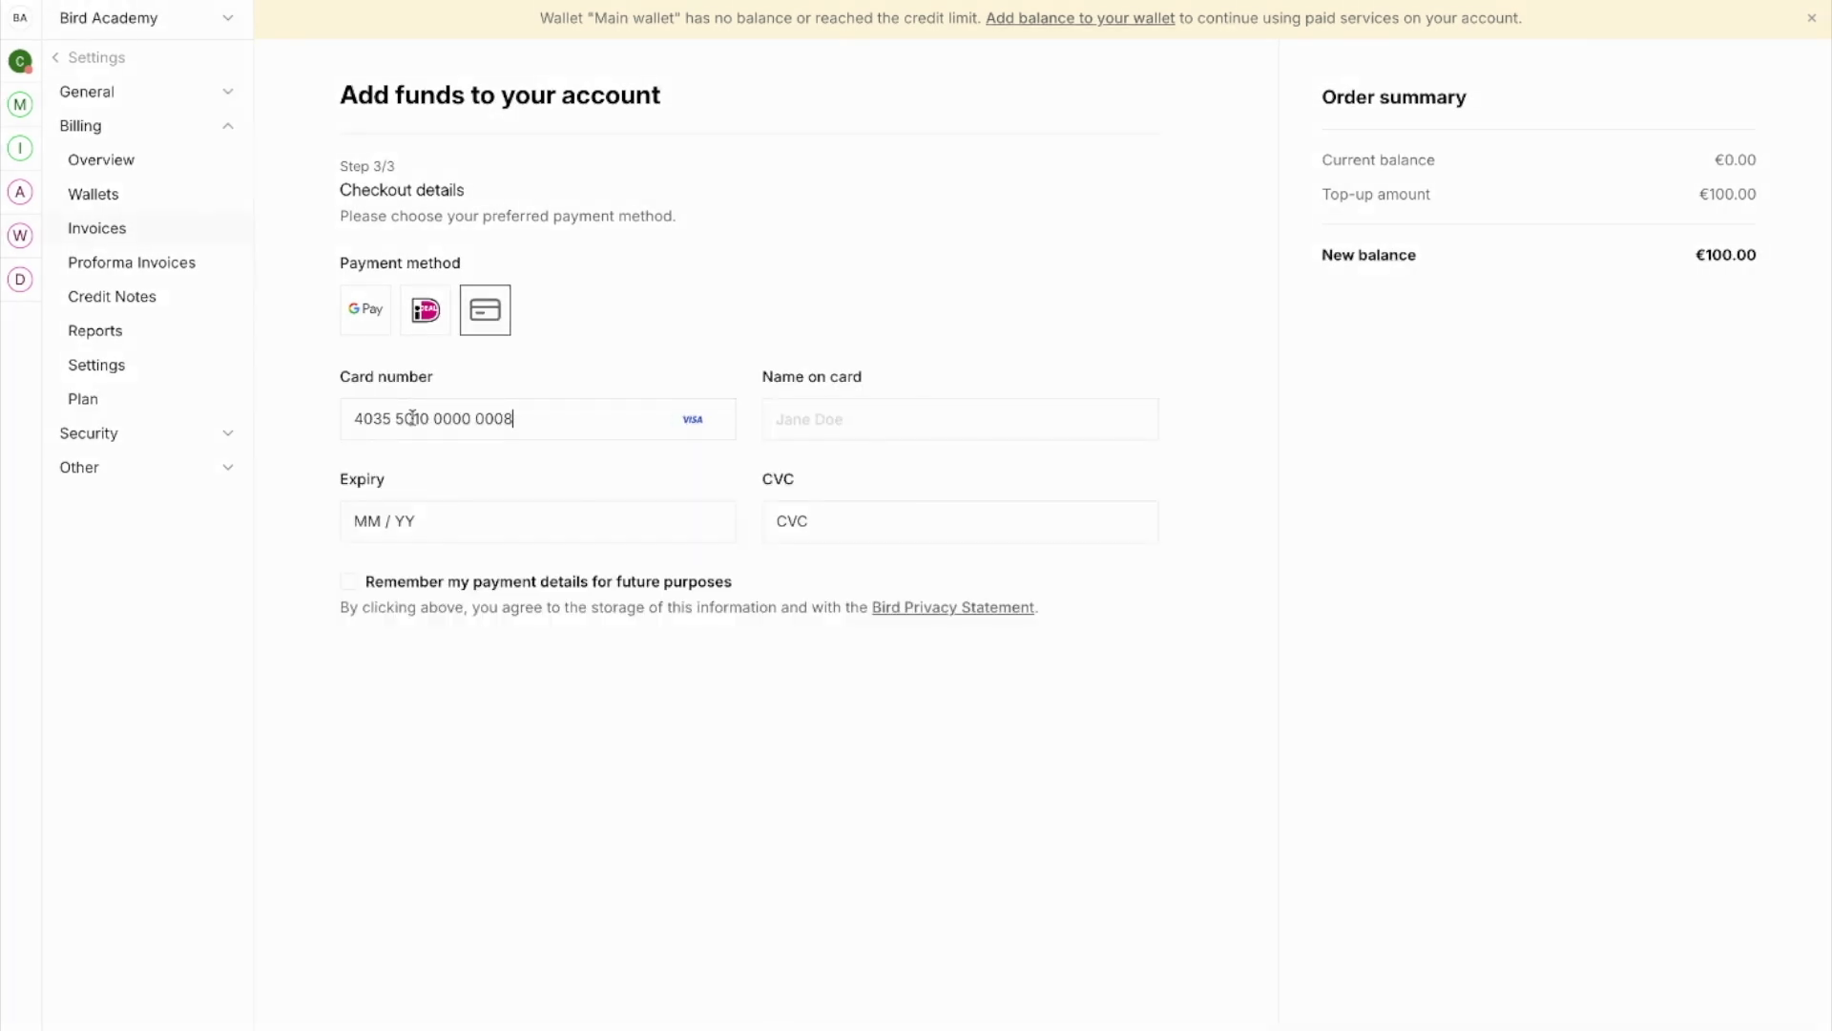
click(887, 419)
text(John Smot)
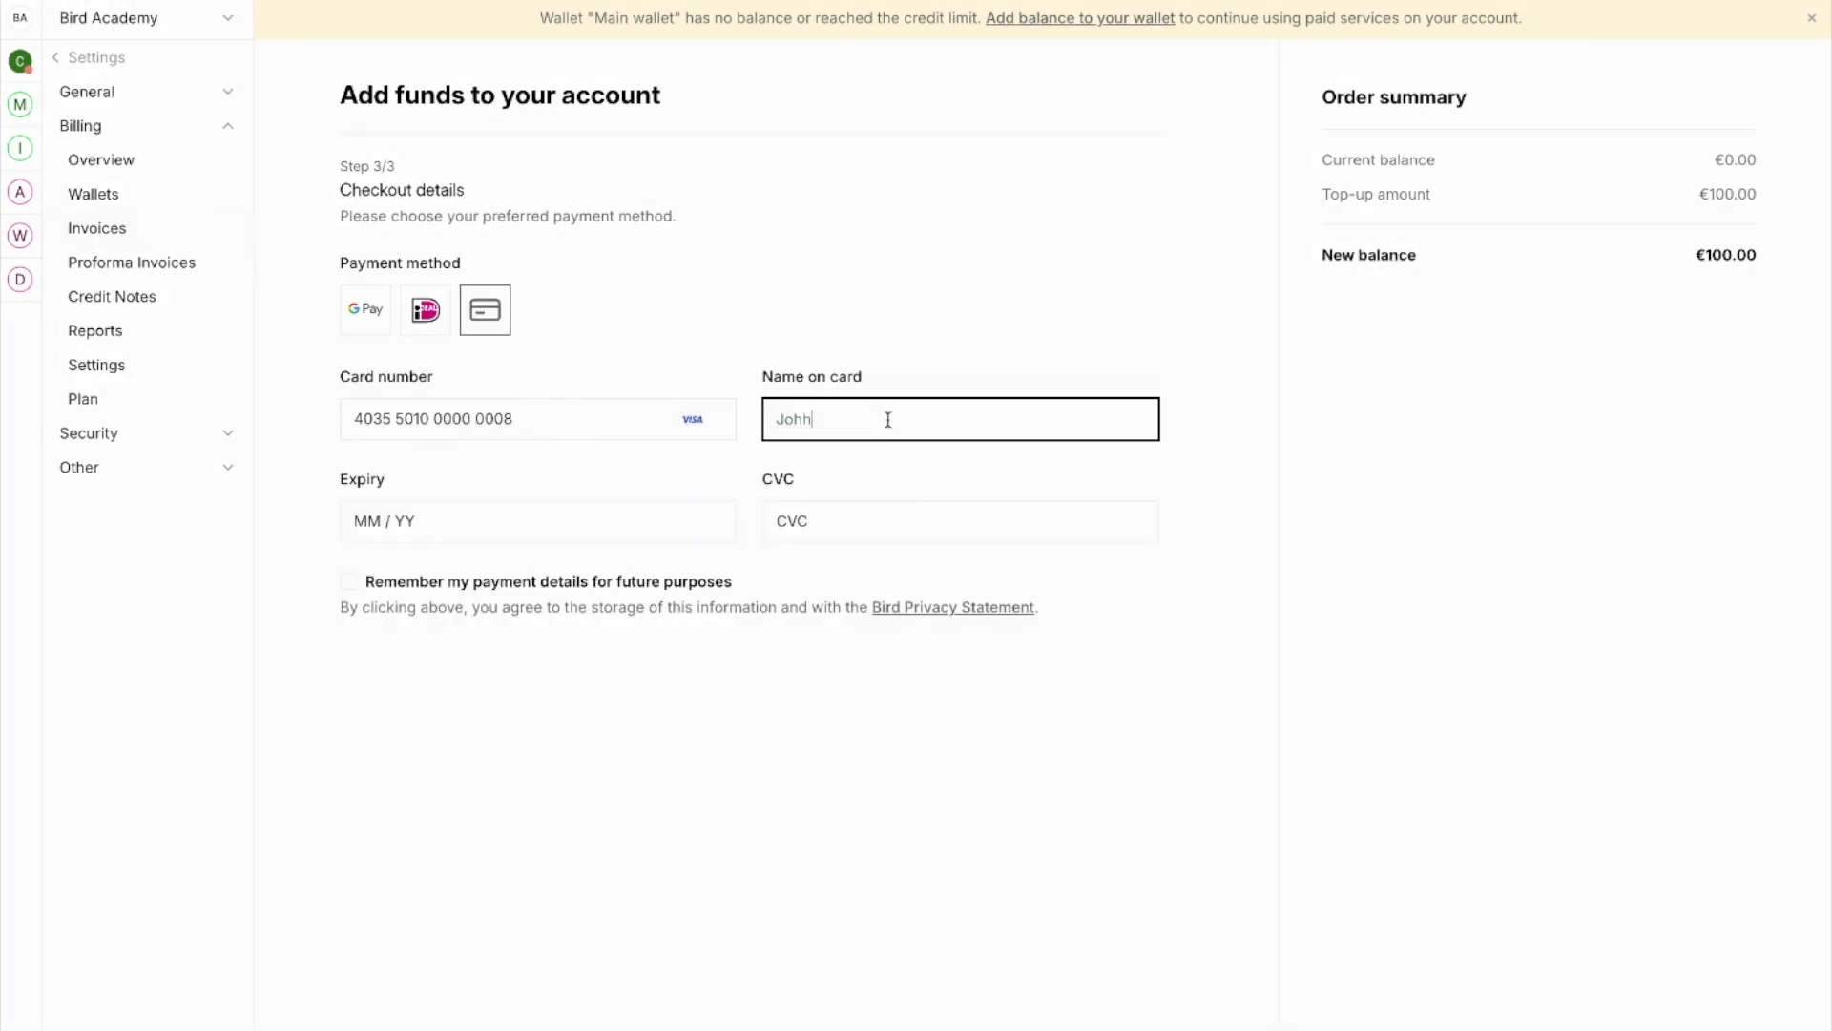
text(th)
click(459, 519)
text(0126)
click(841, 532)
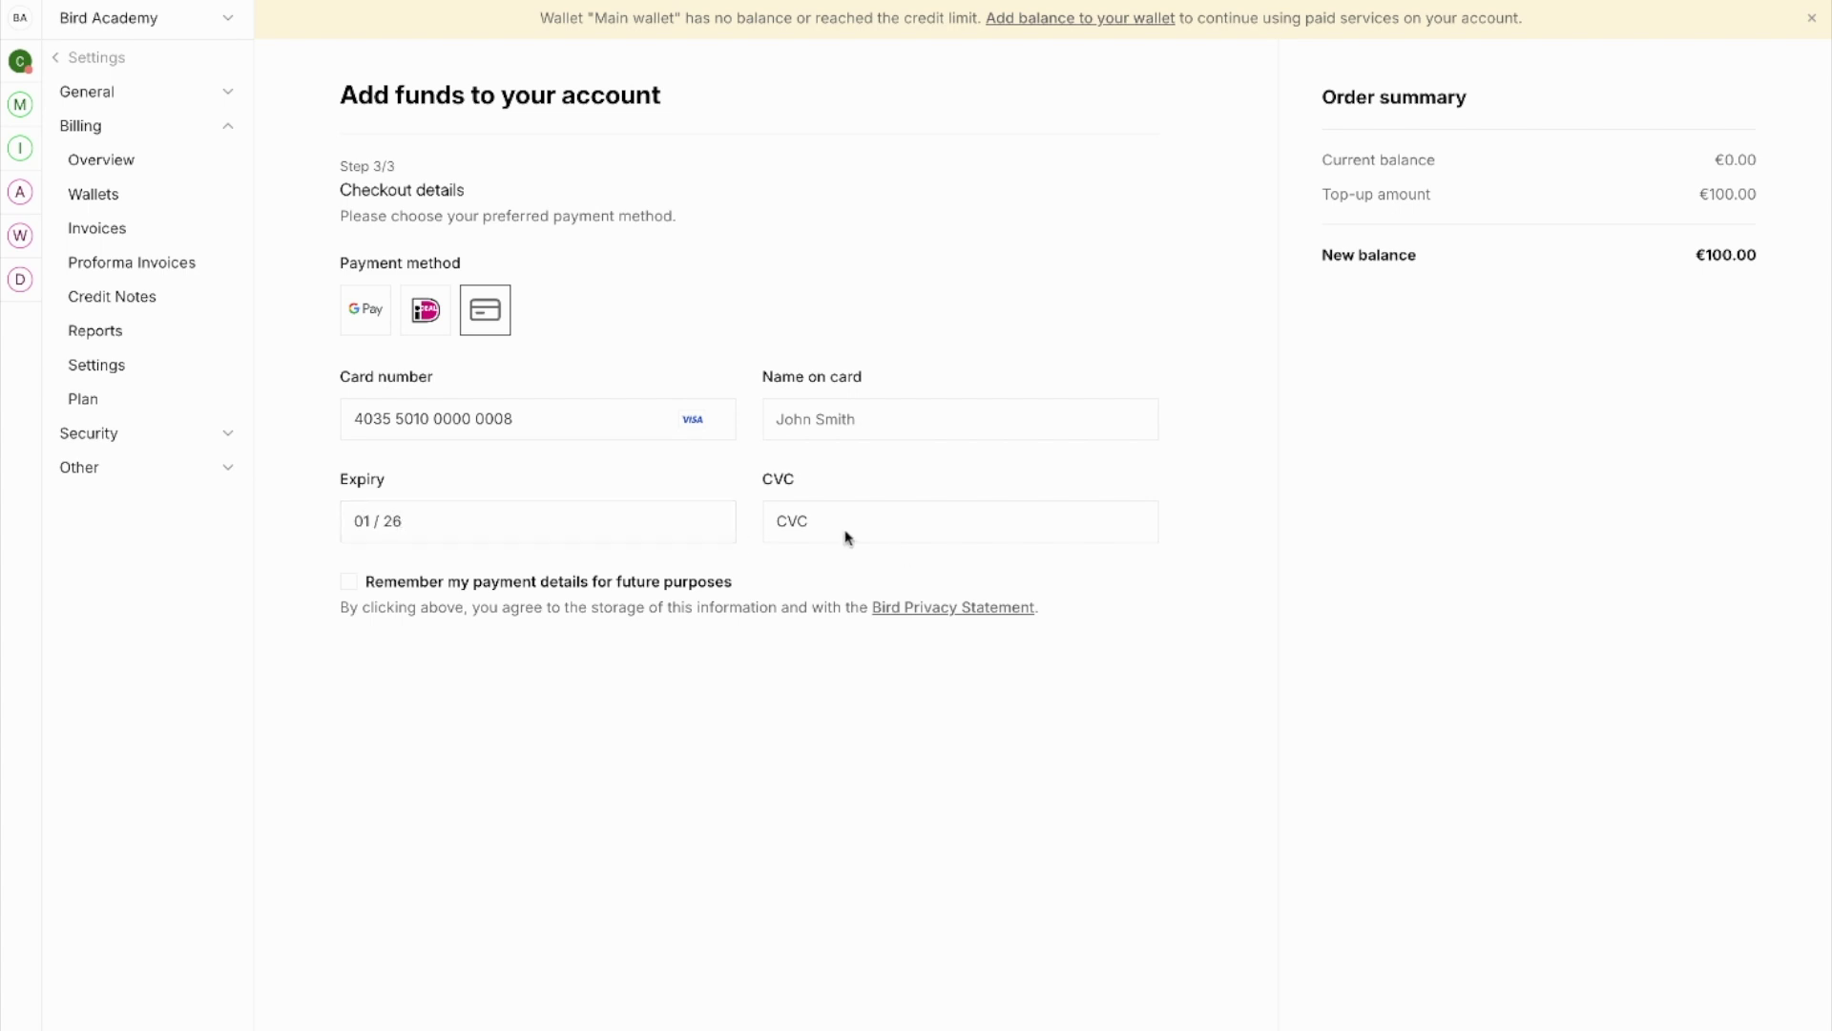
text(123)
Step: Remember the payment details for future use and submit the card payment
click(349, 583)
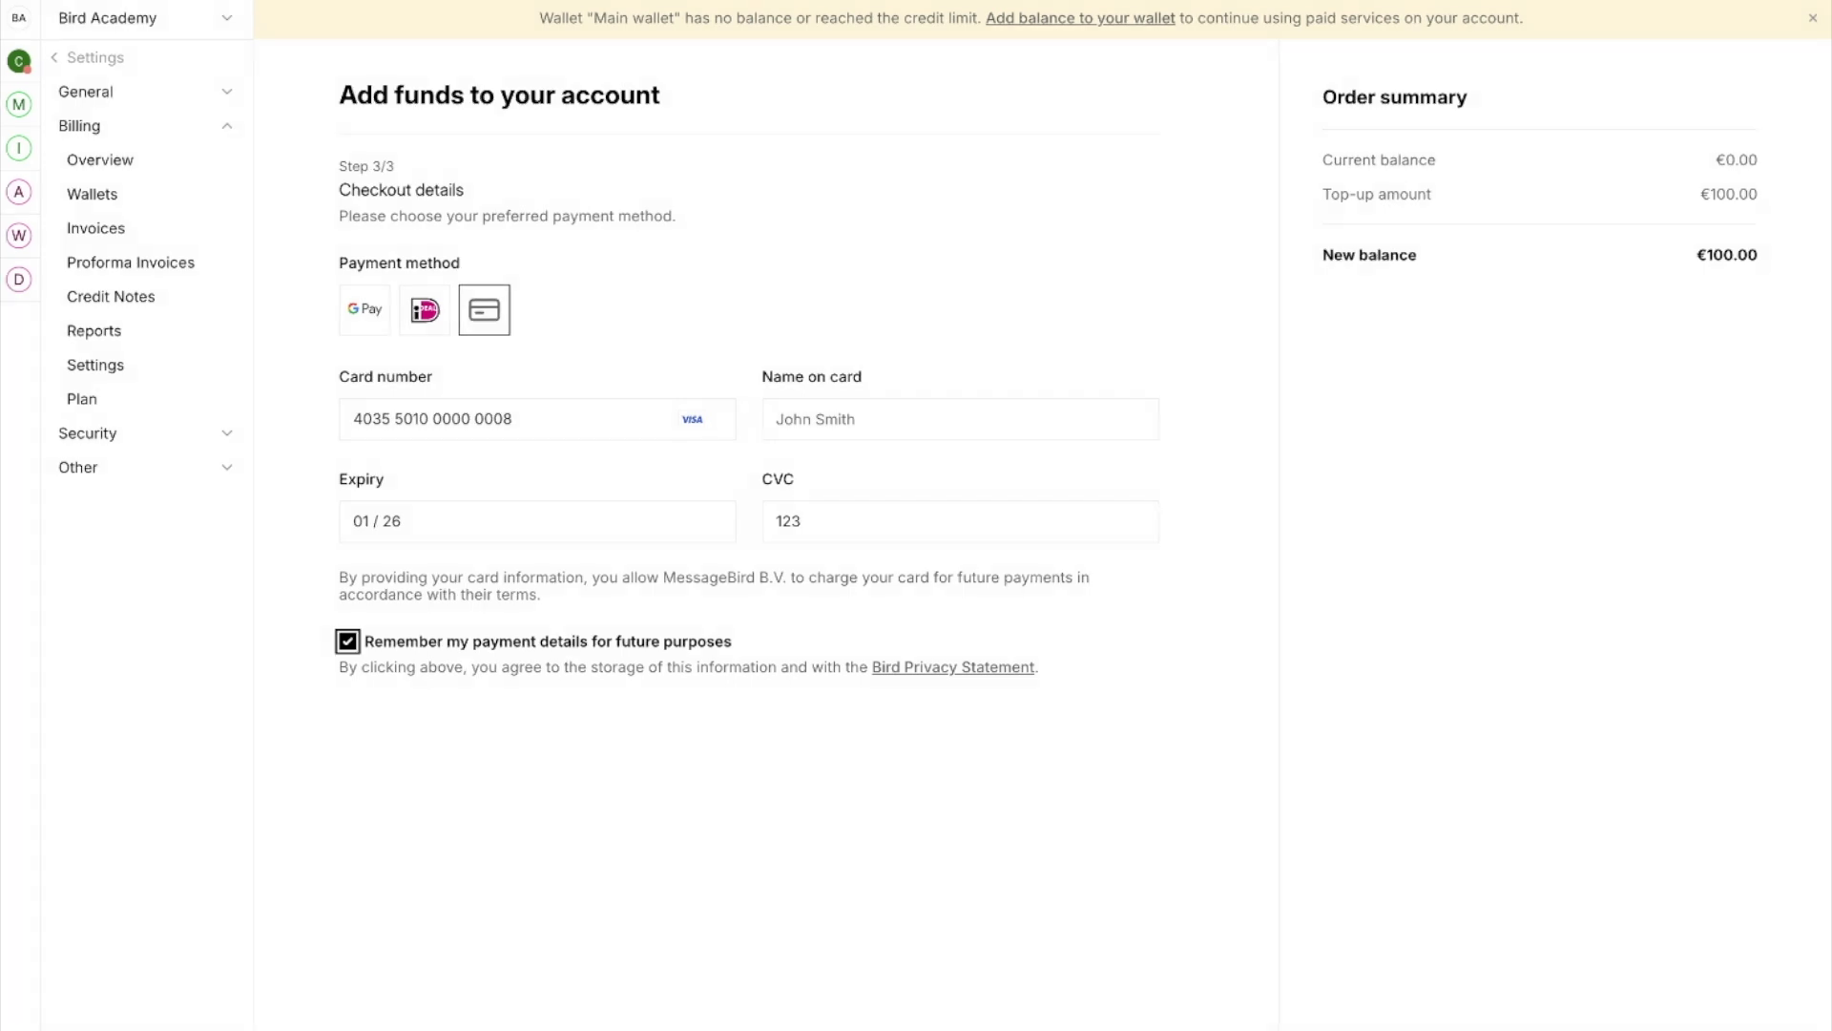
scroll(1055, 982, down, 4)
click(1055, 975)
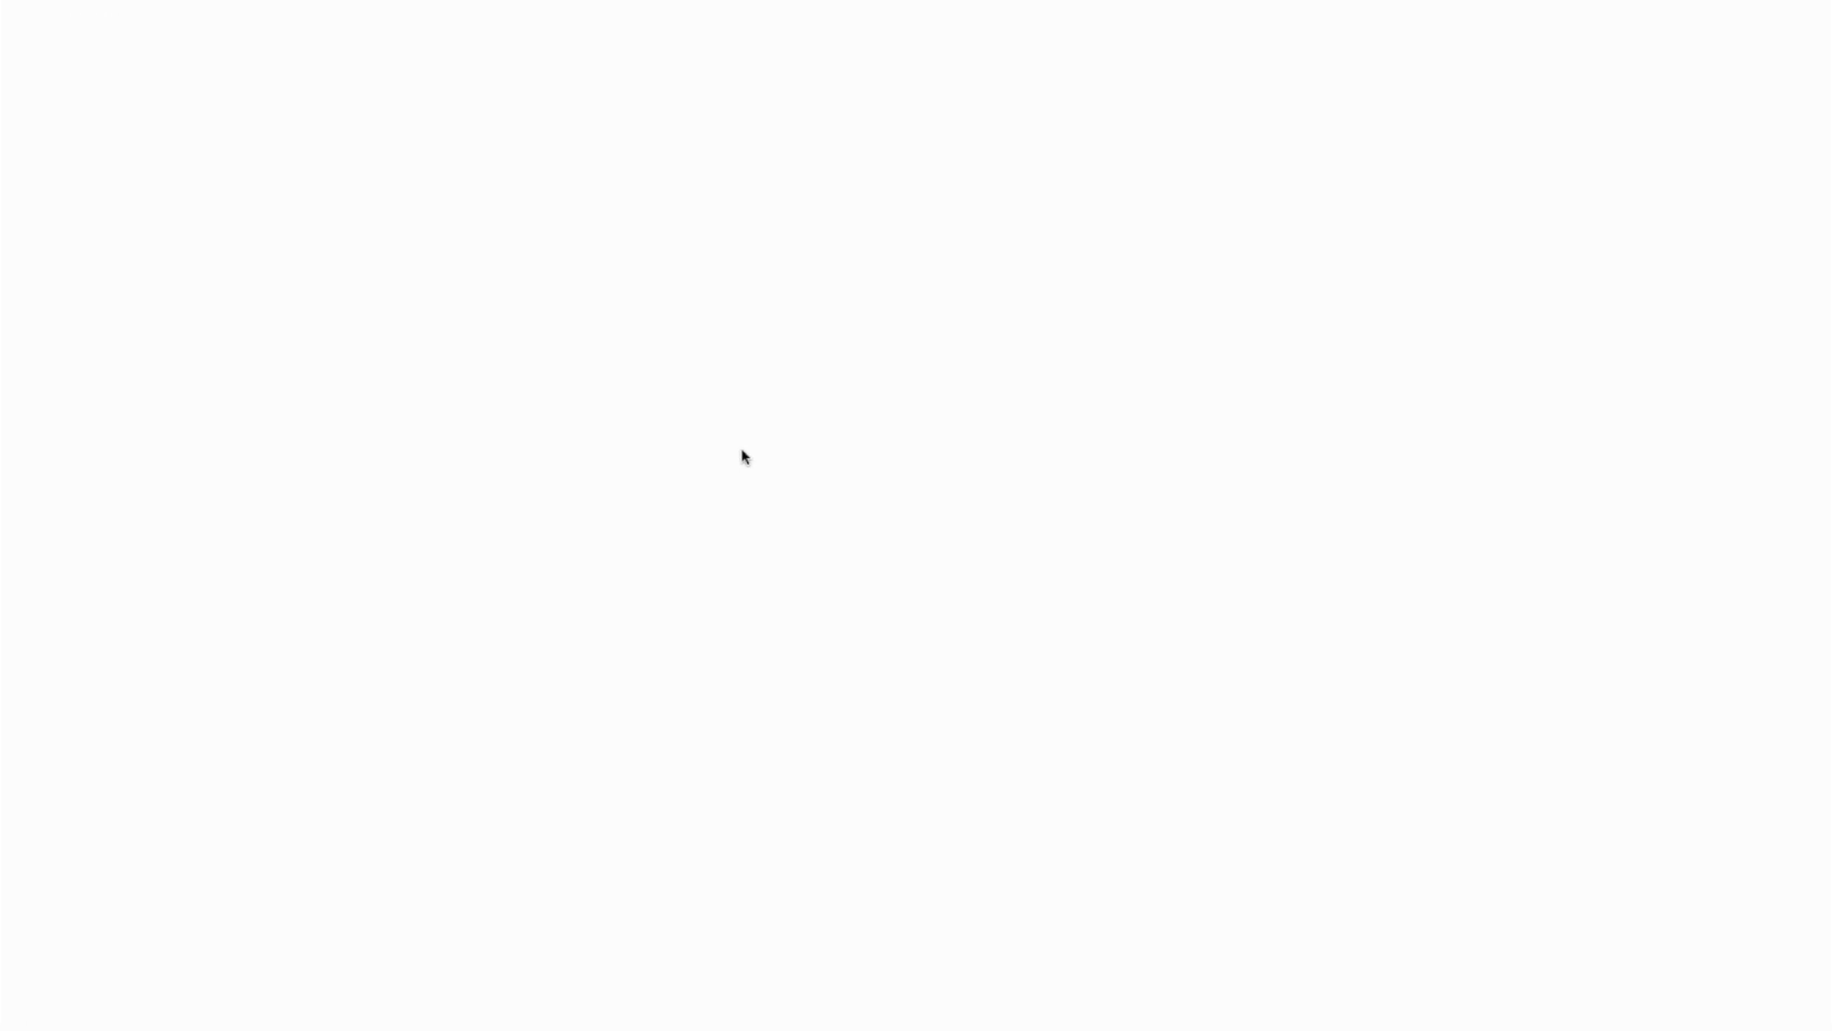
Step: Submit the card verification code, view the €100 Main wallet, and open Edit Wallet
click(783, 288)
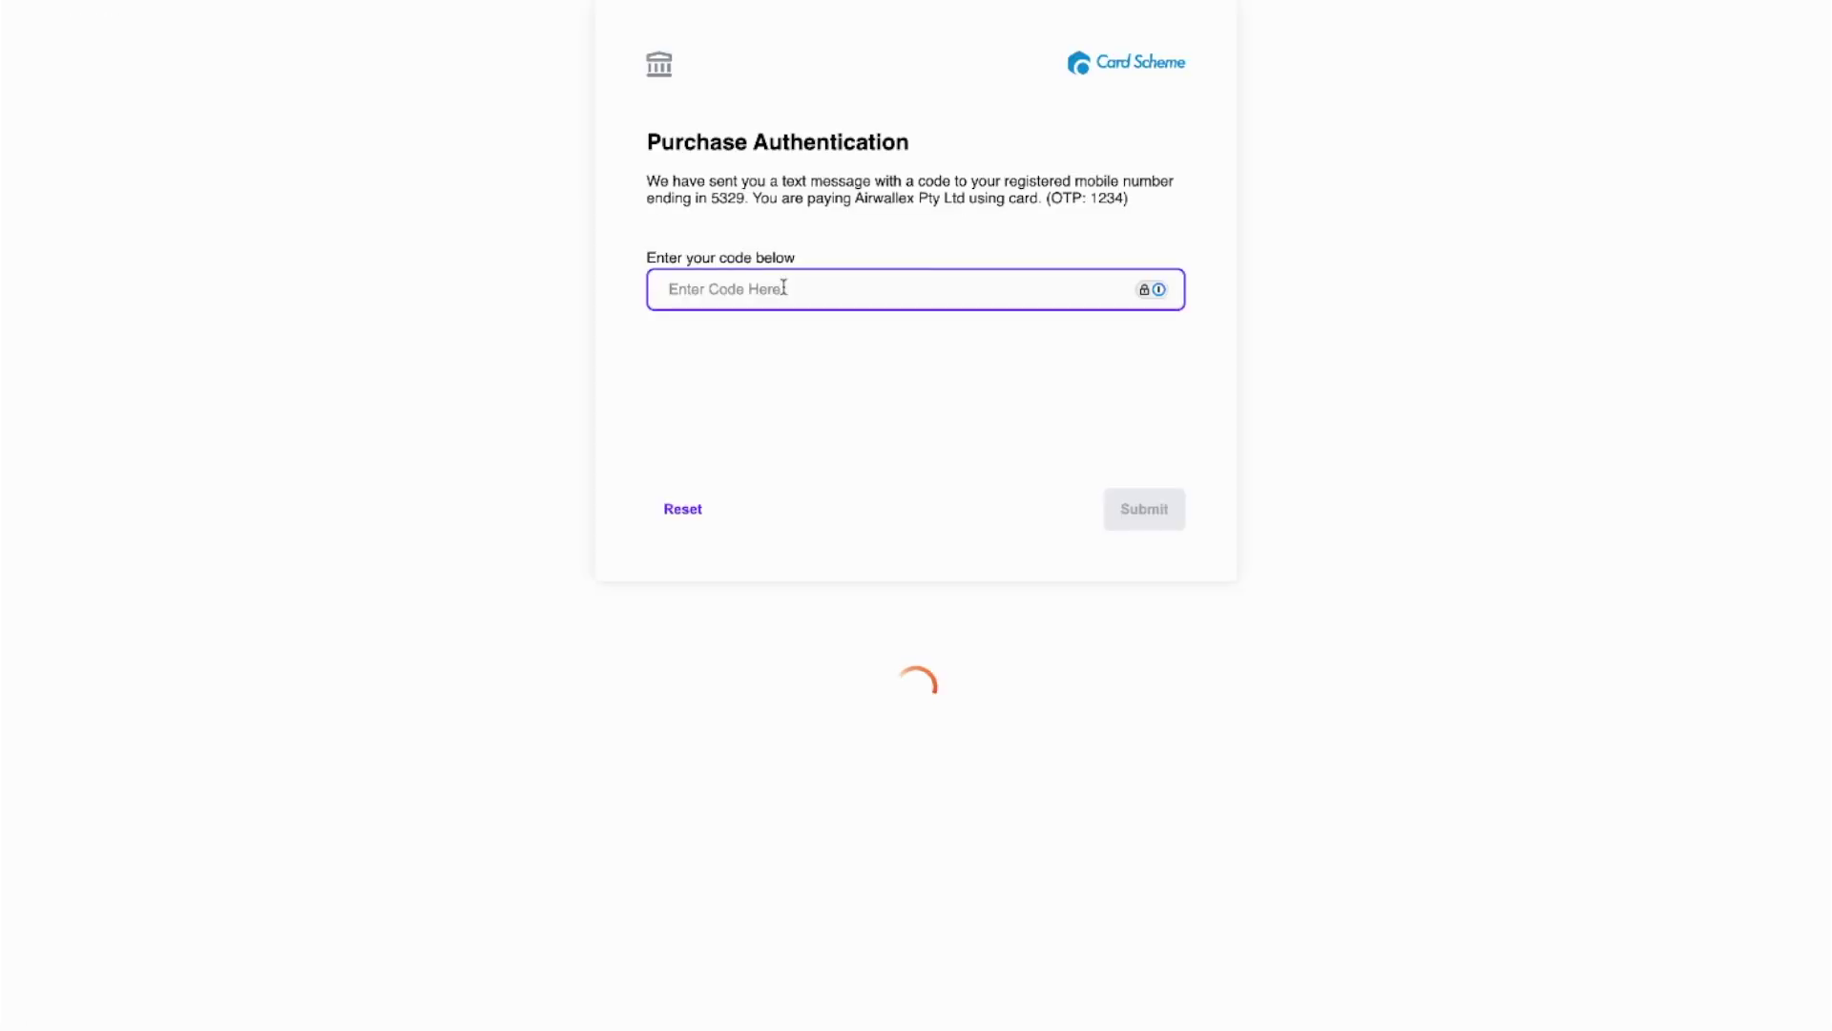
text(1234)
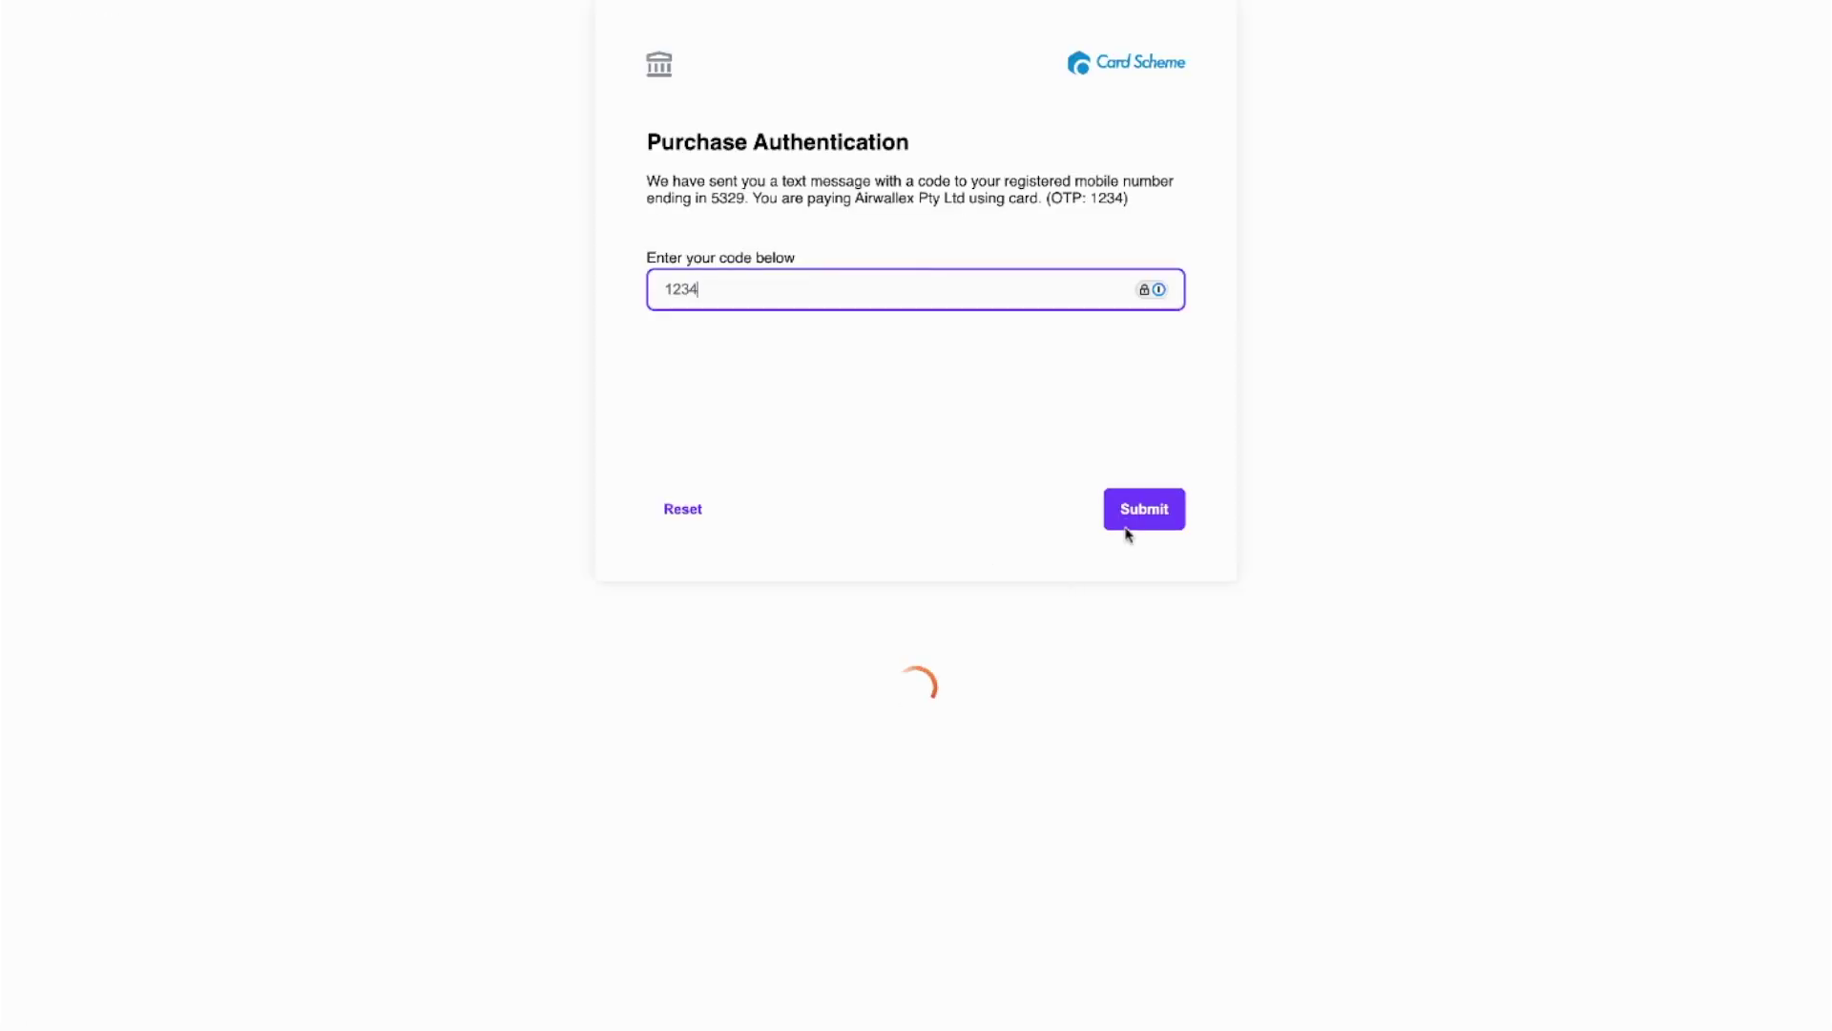
click(1134, 520)
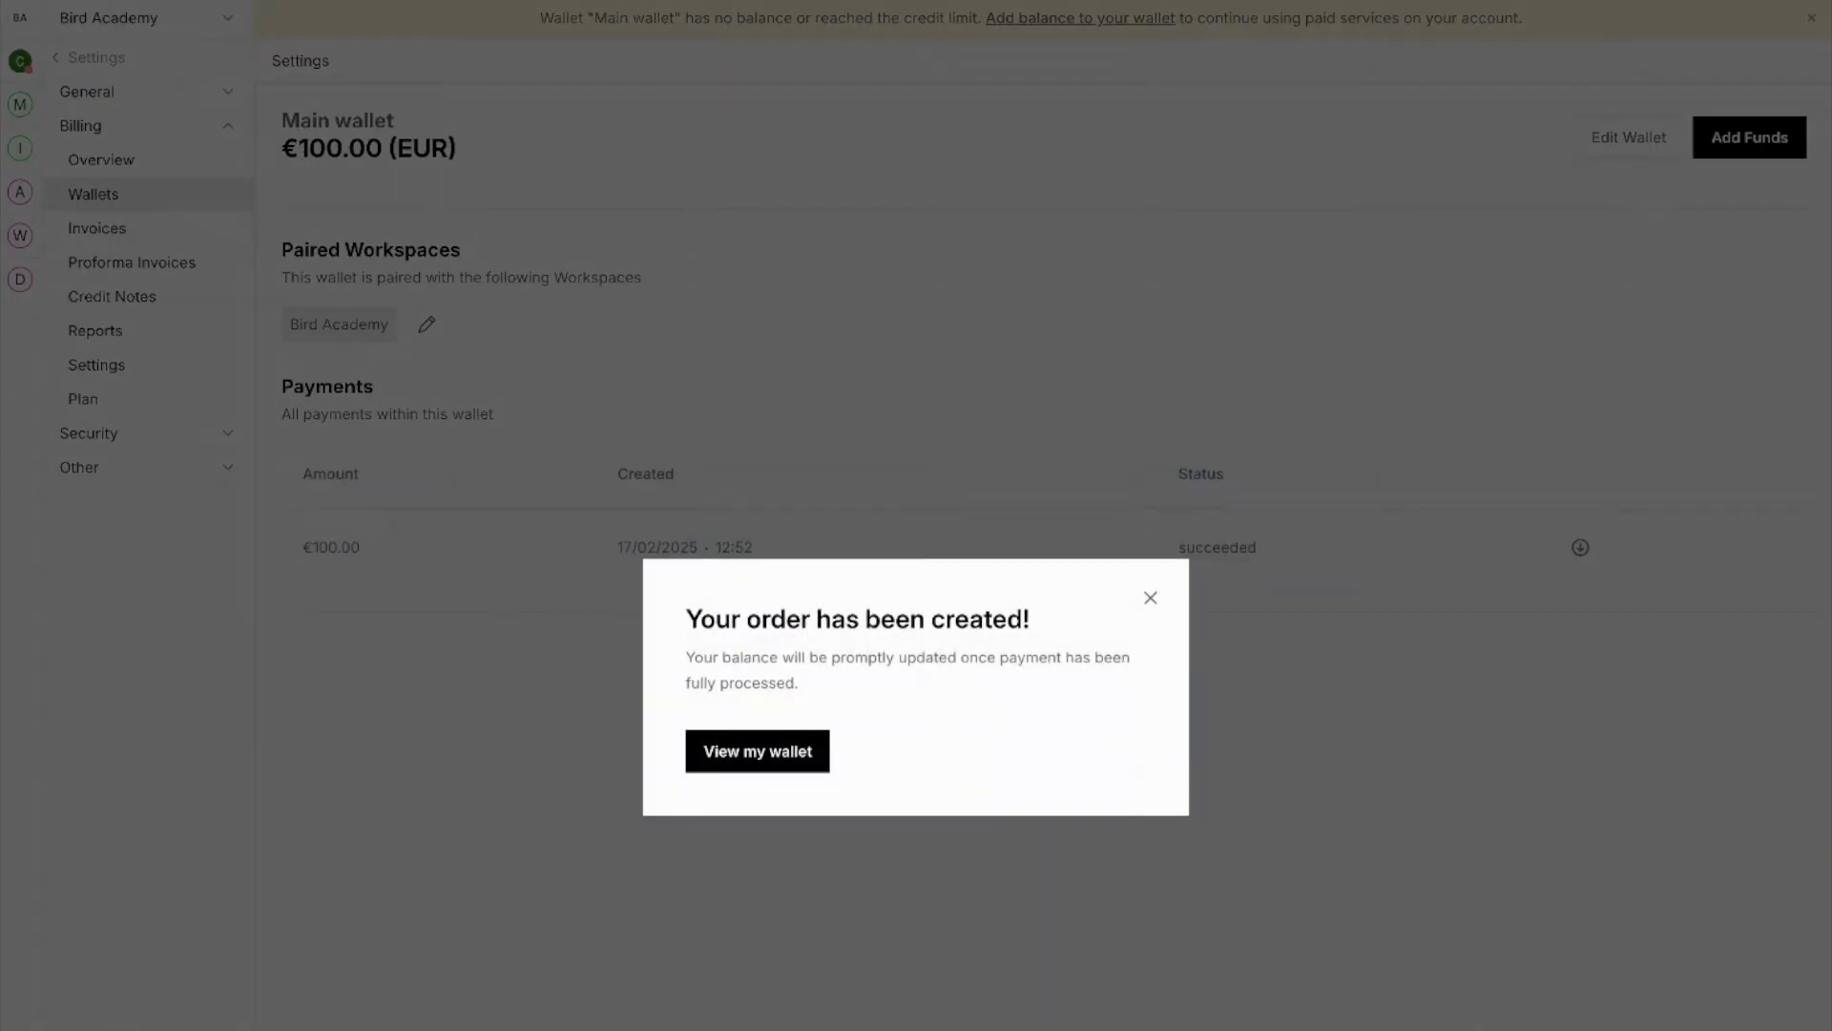
click(745, 758)
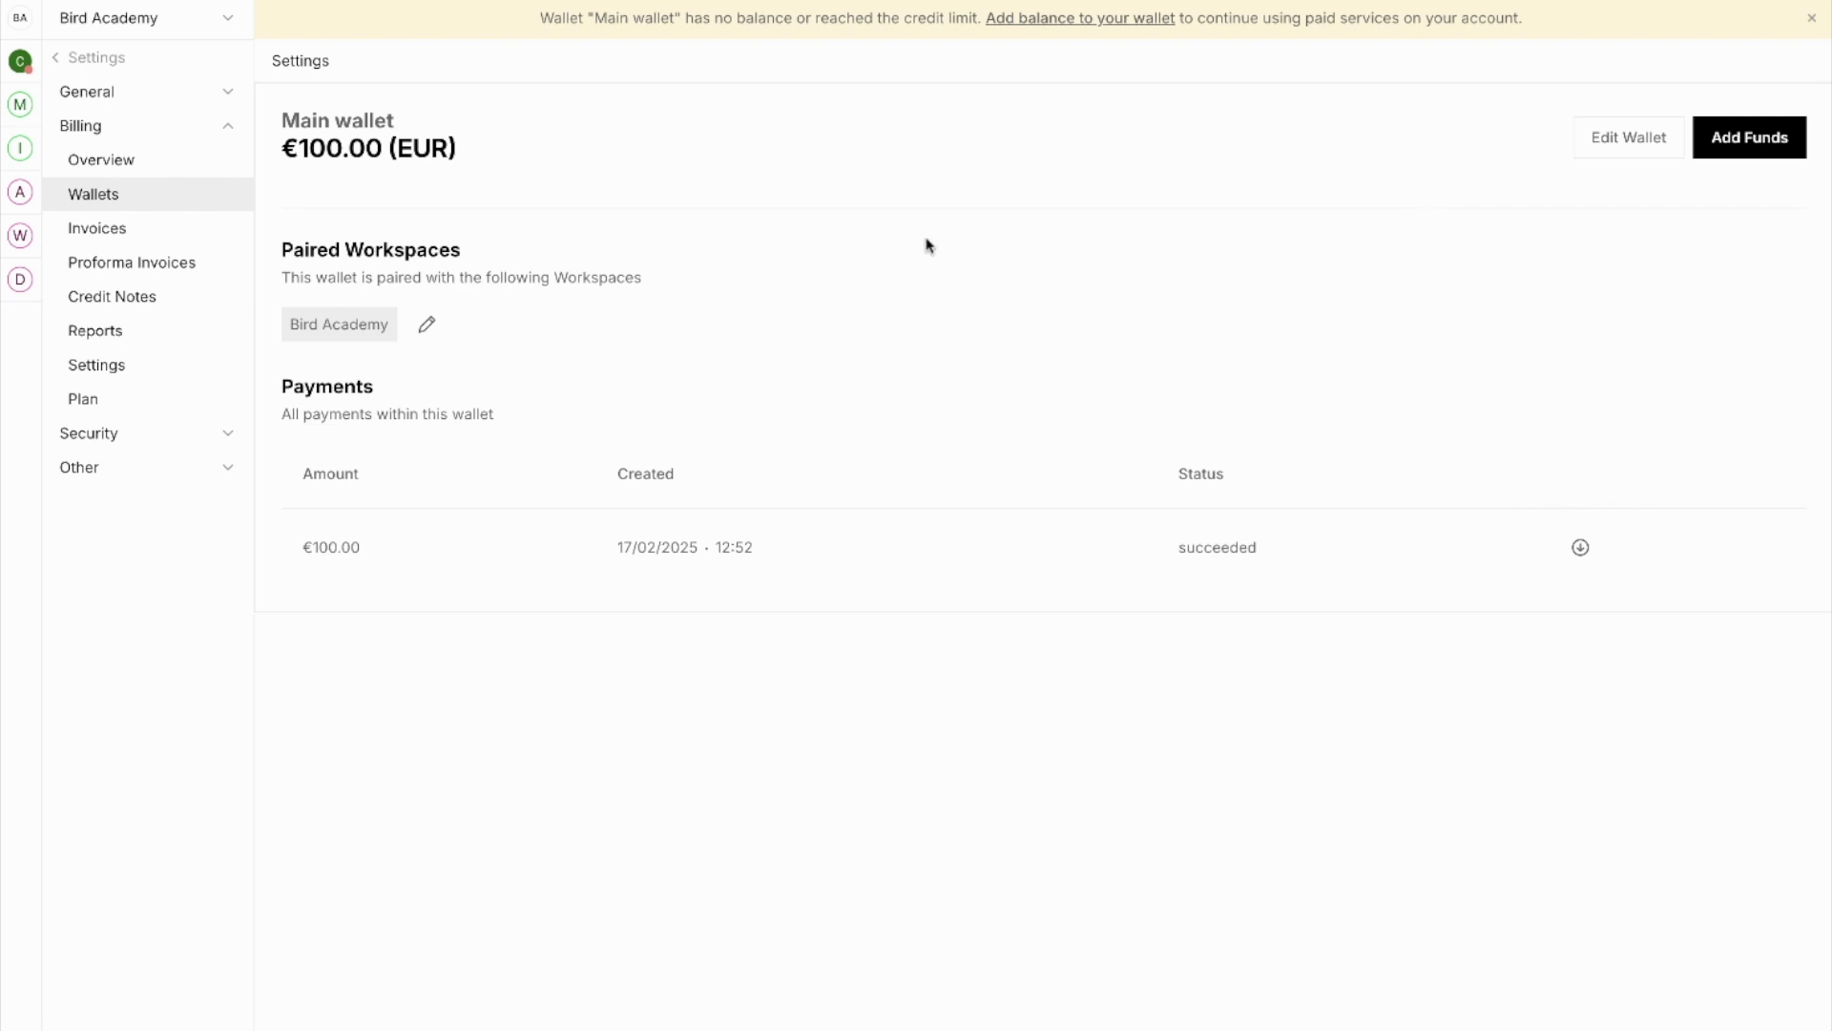
click(1649, 138)
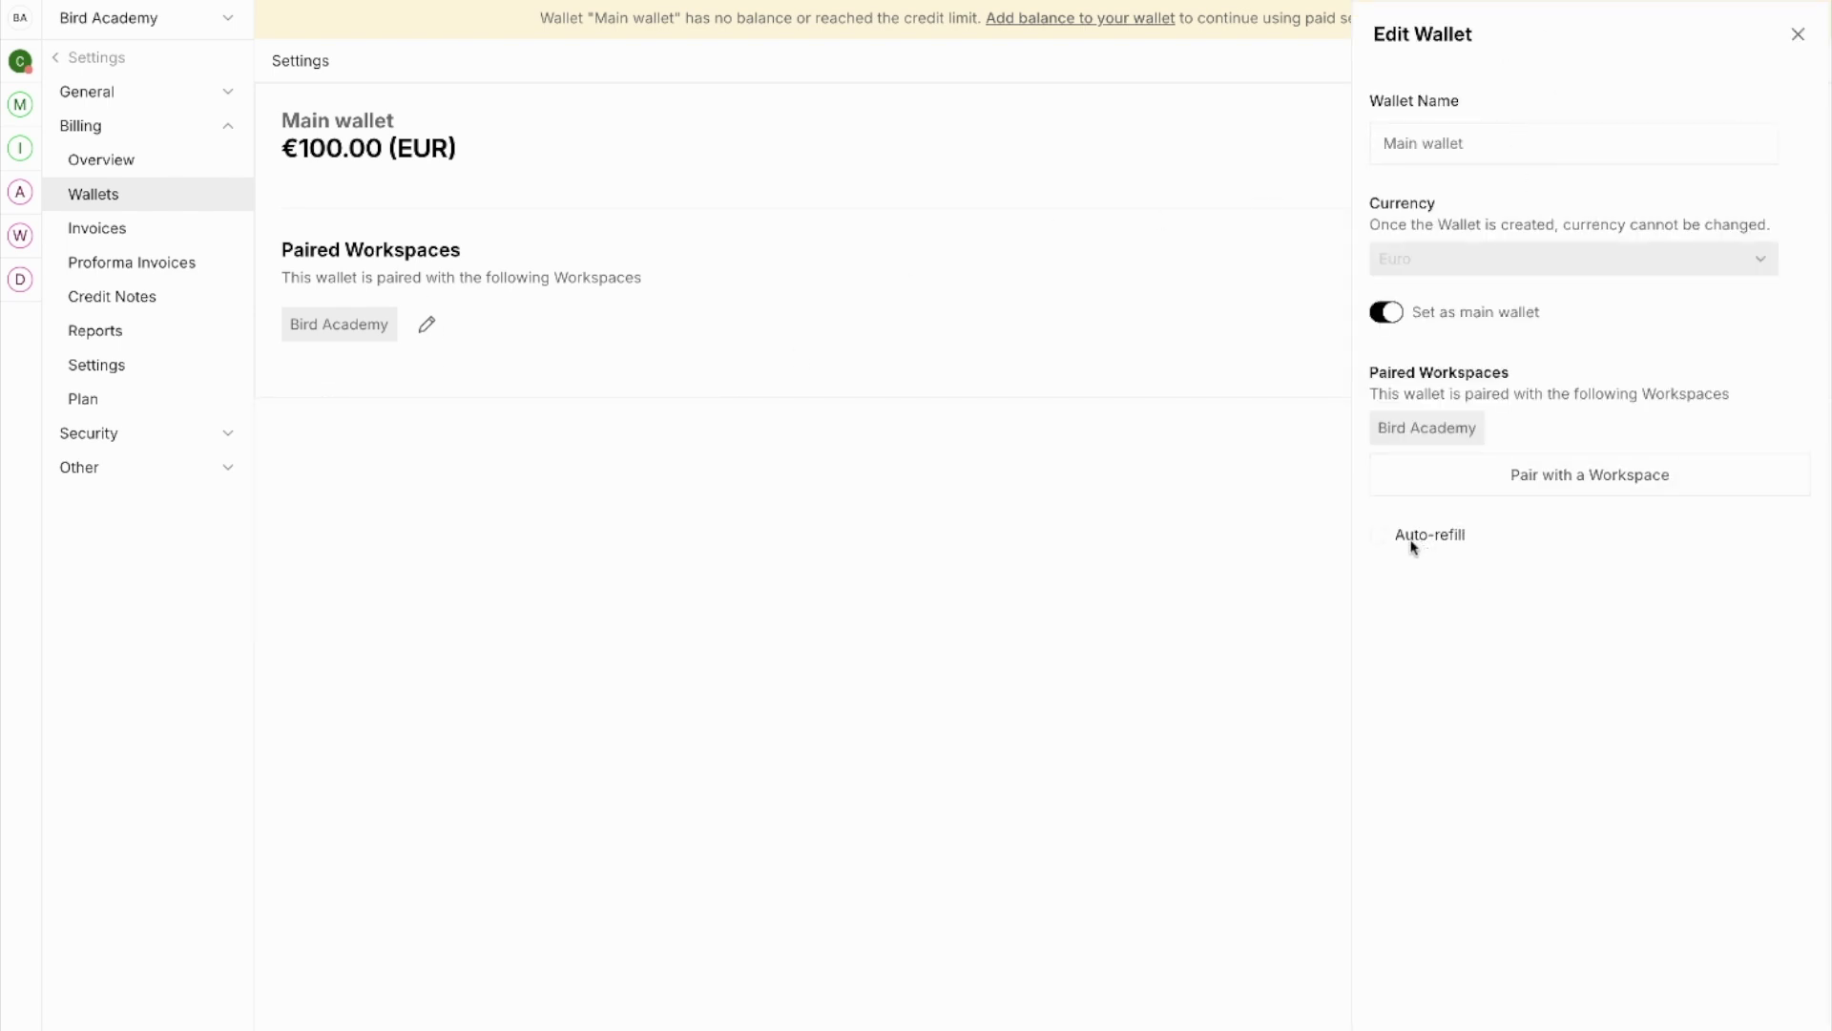
Step: Enable auto-refill of €100 when the balance drops below €15, charged to the saved card
click(1378, 534)
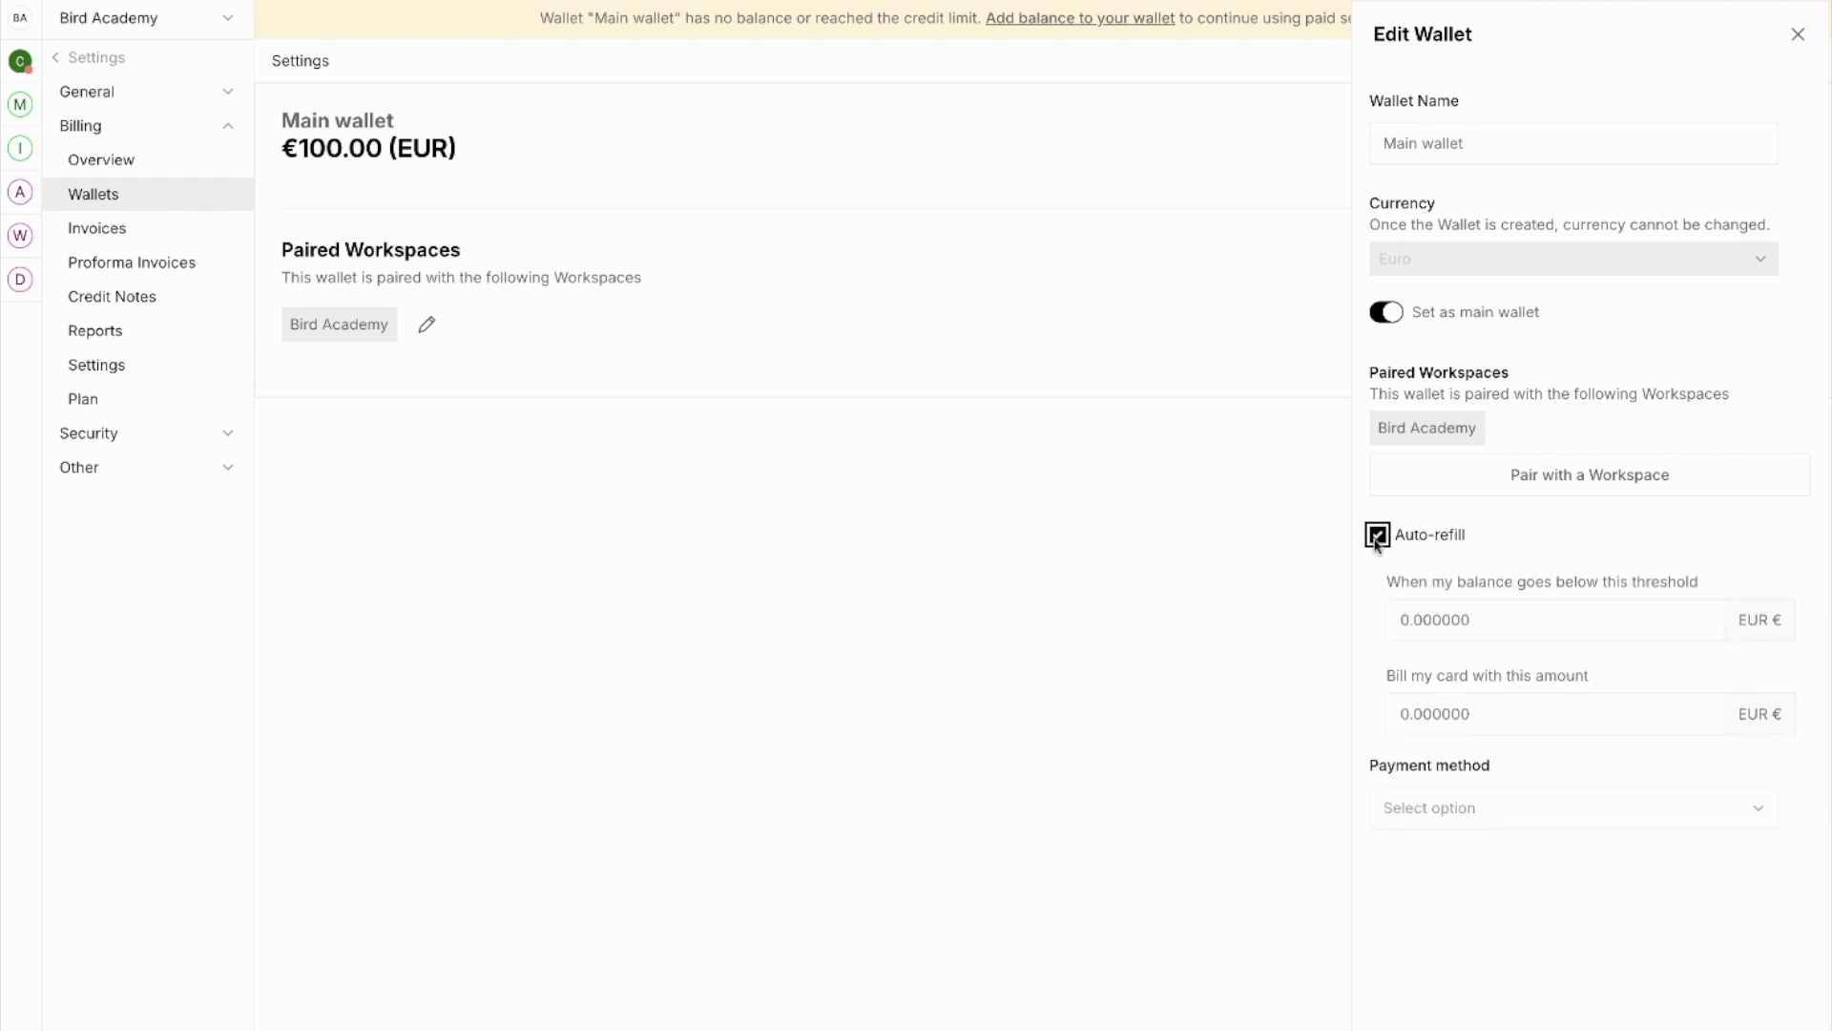
drag(1400, 619, 1474, 619)
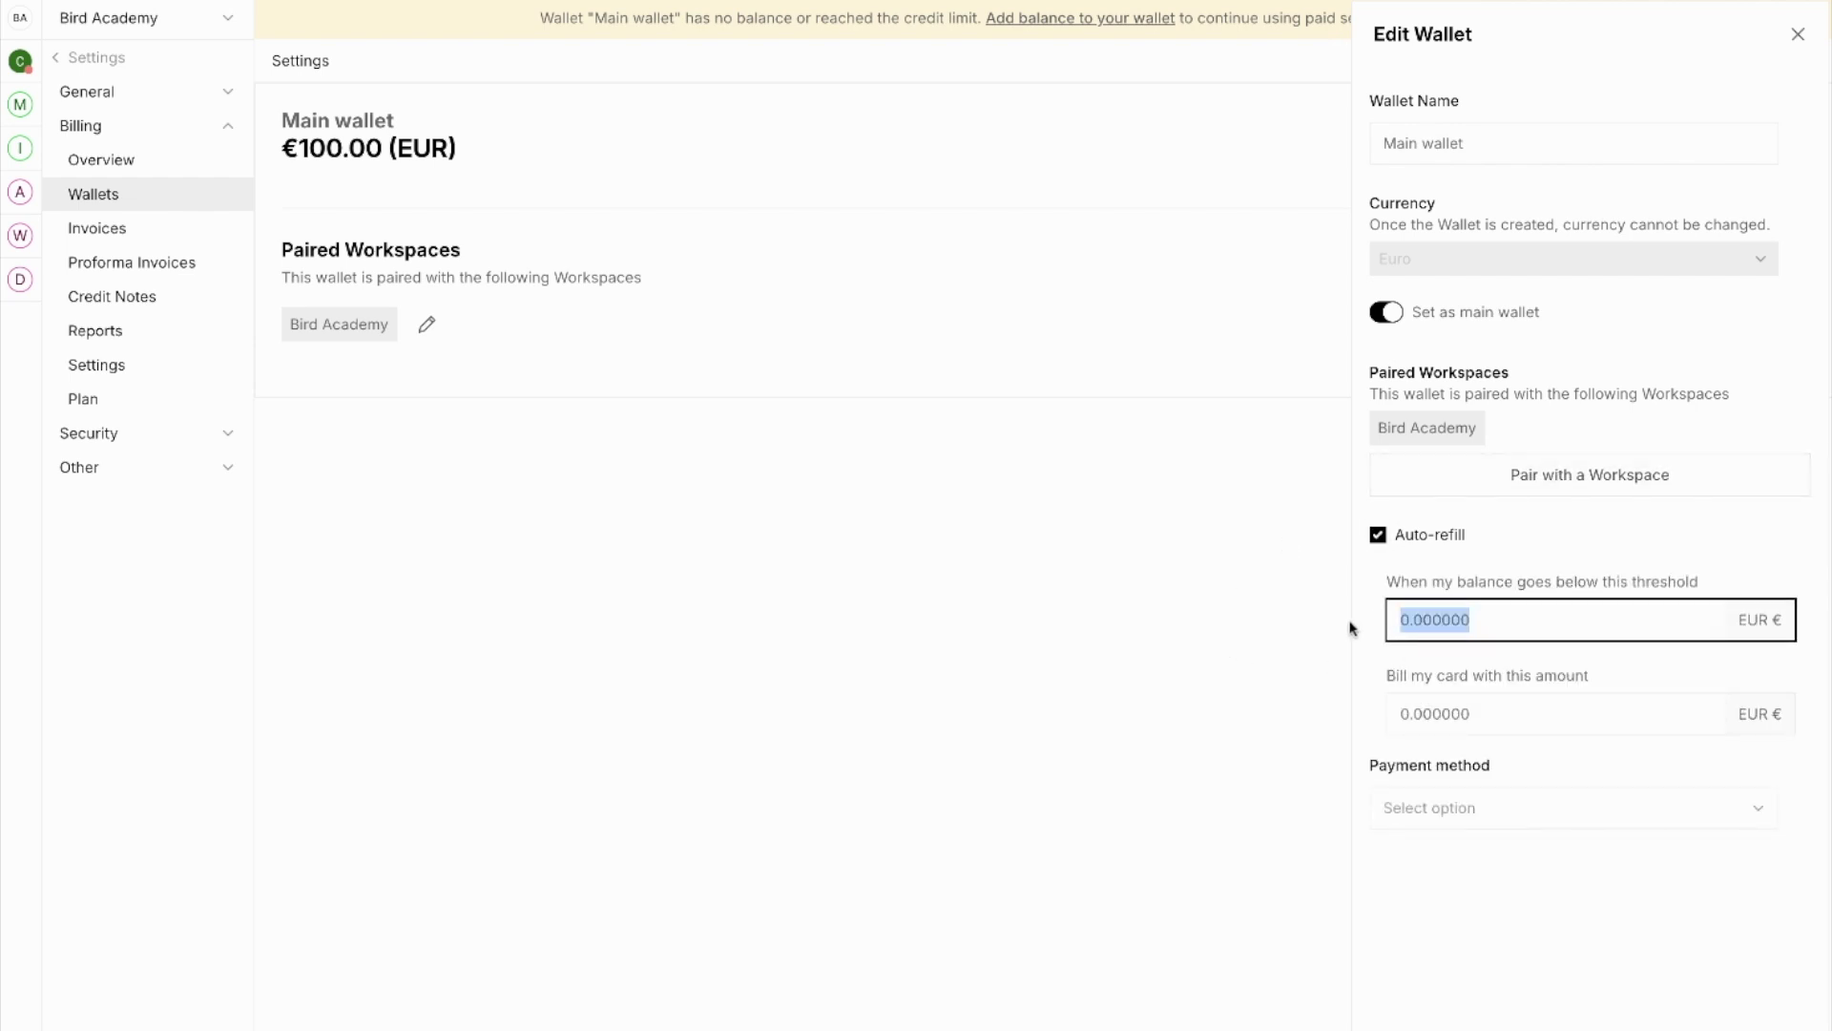
text(15)
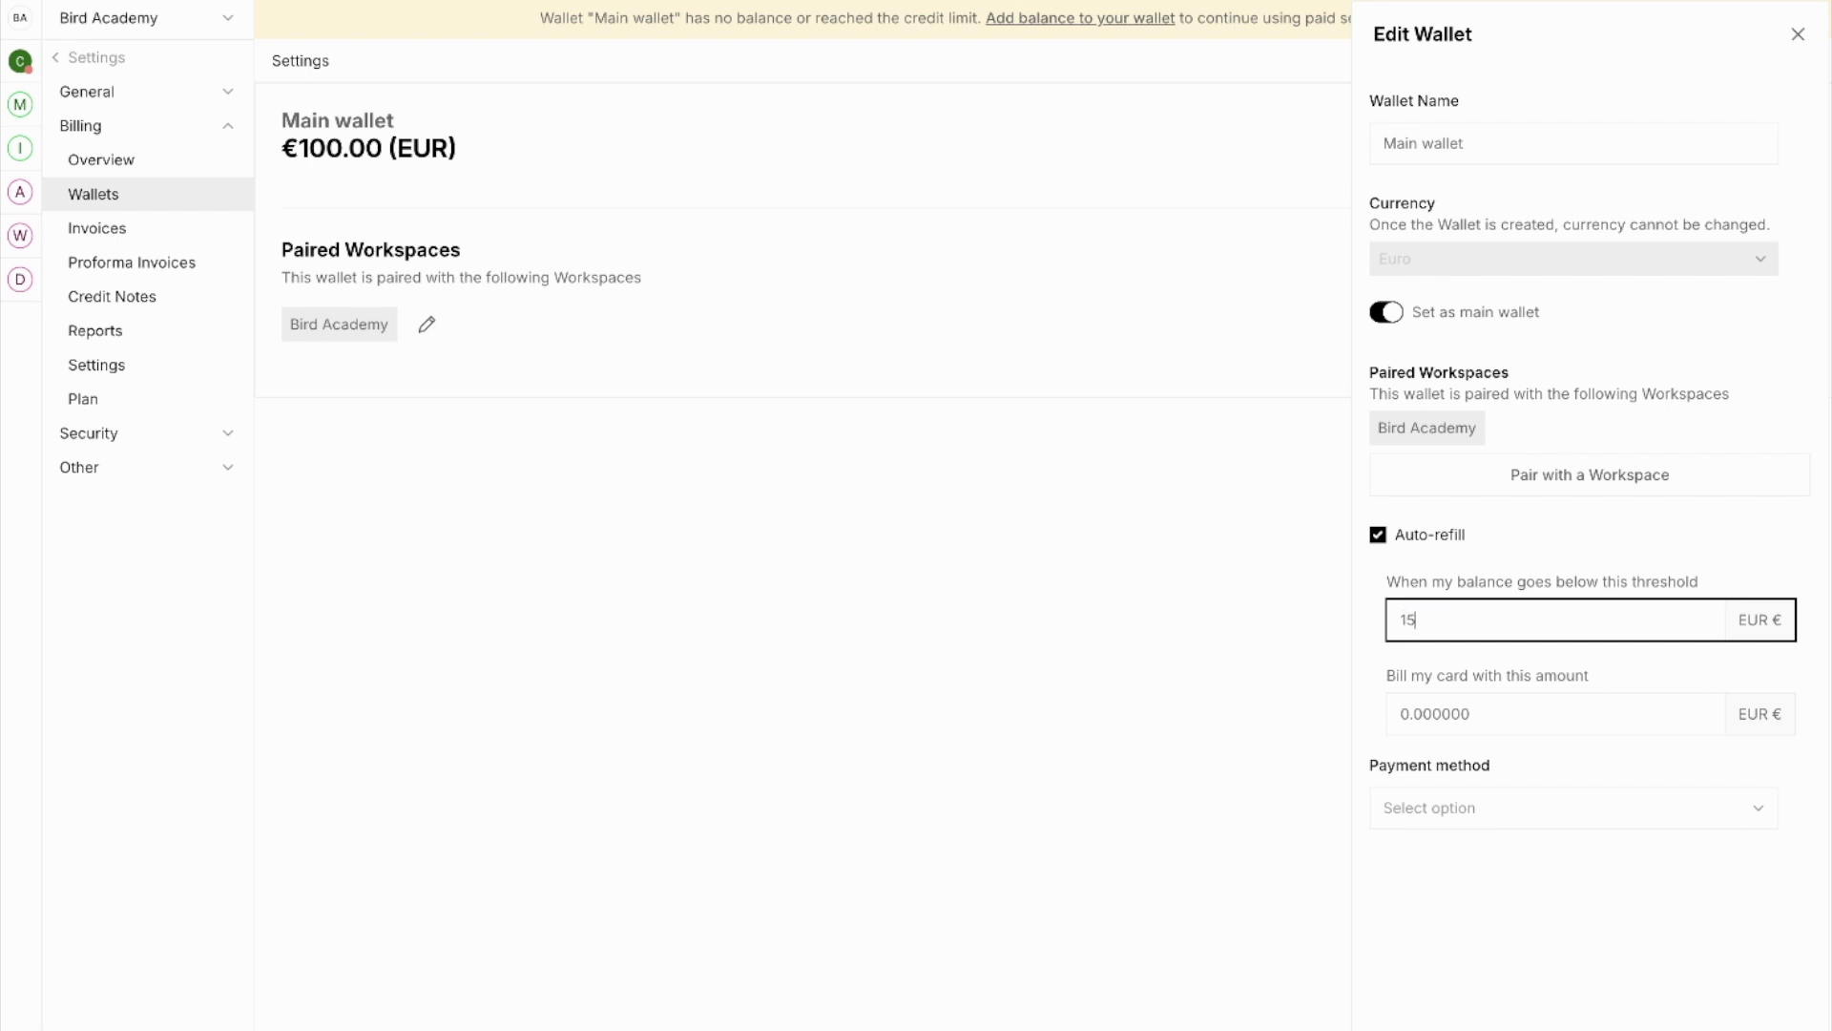
double_click(1518, 721)
text(100)
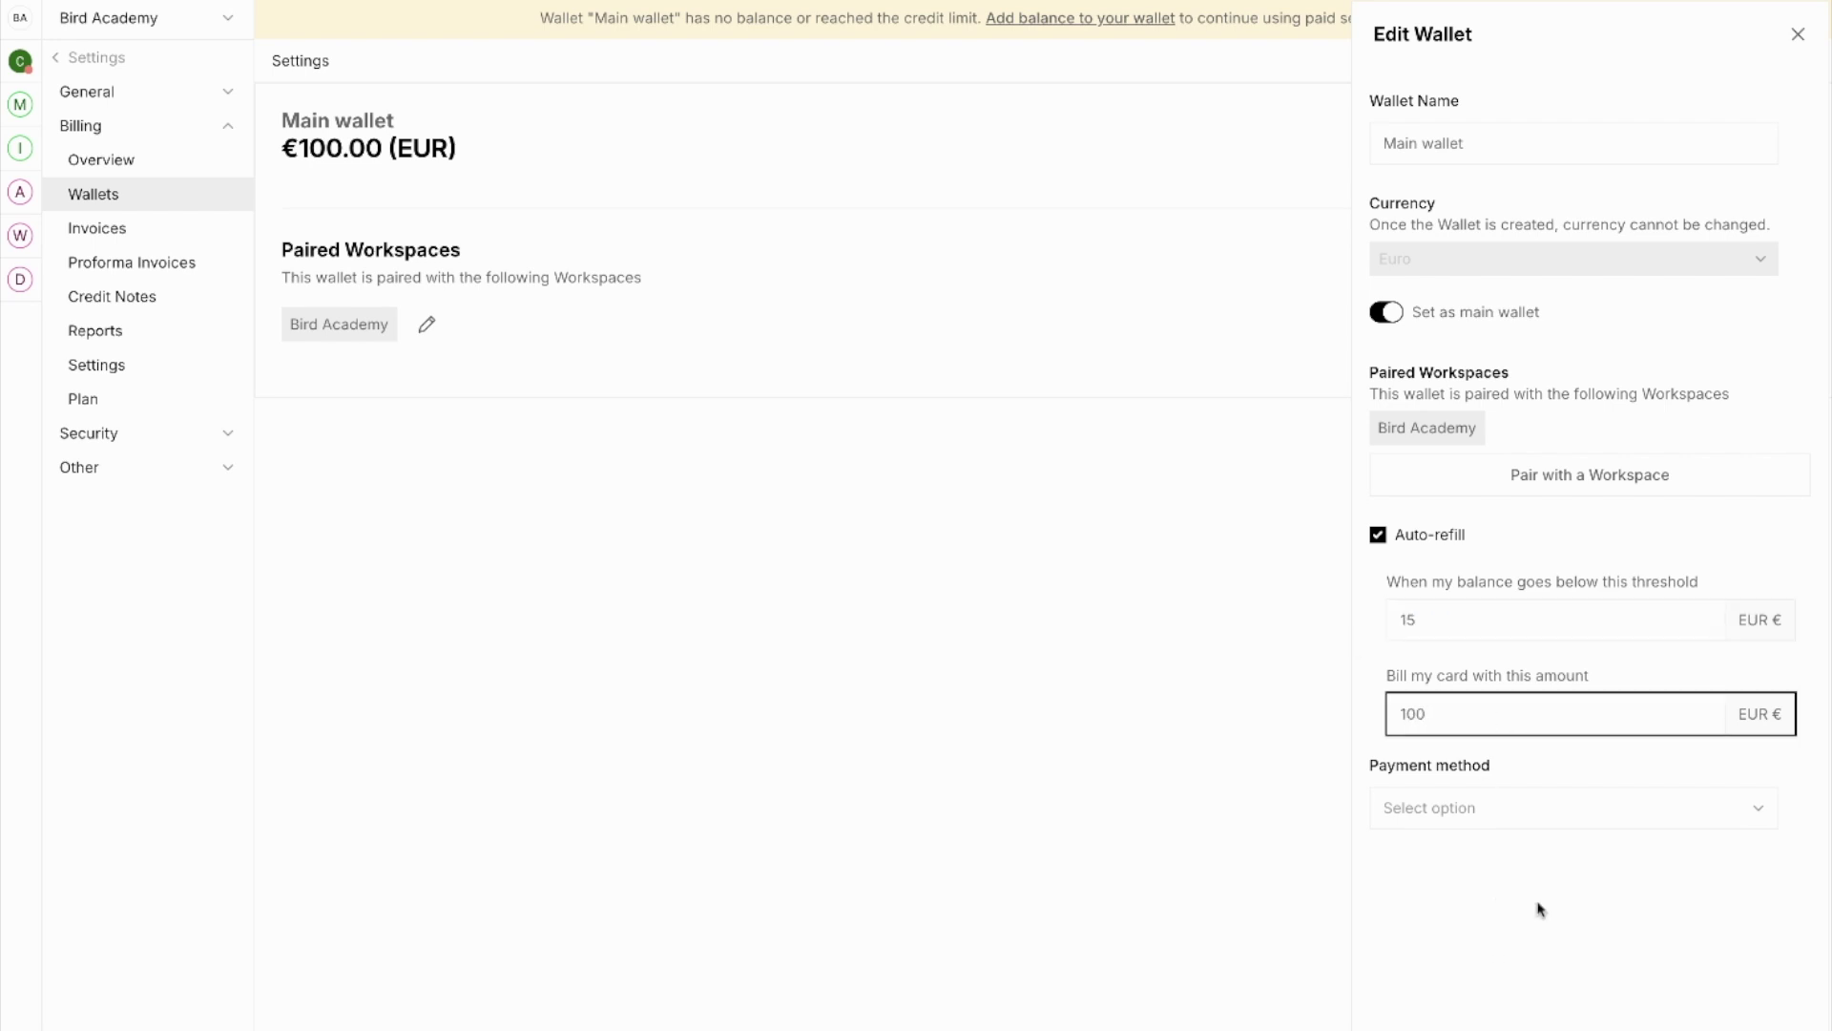
click(1540, 911)
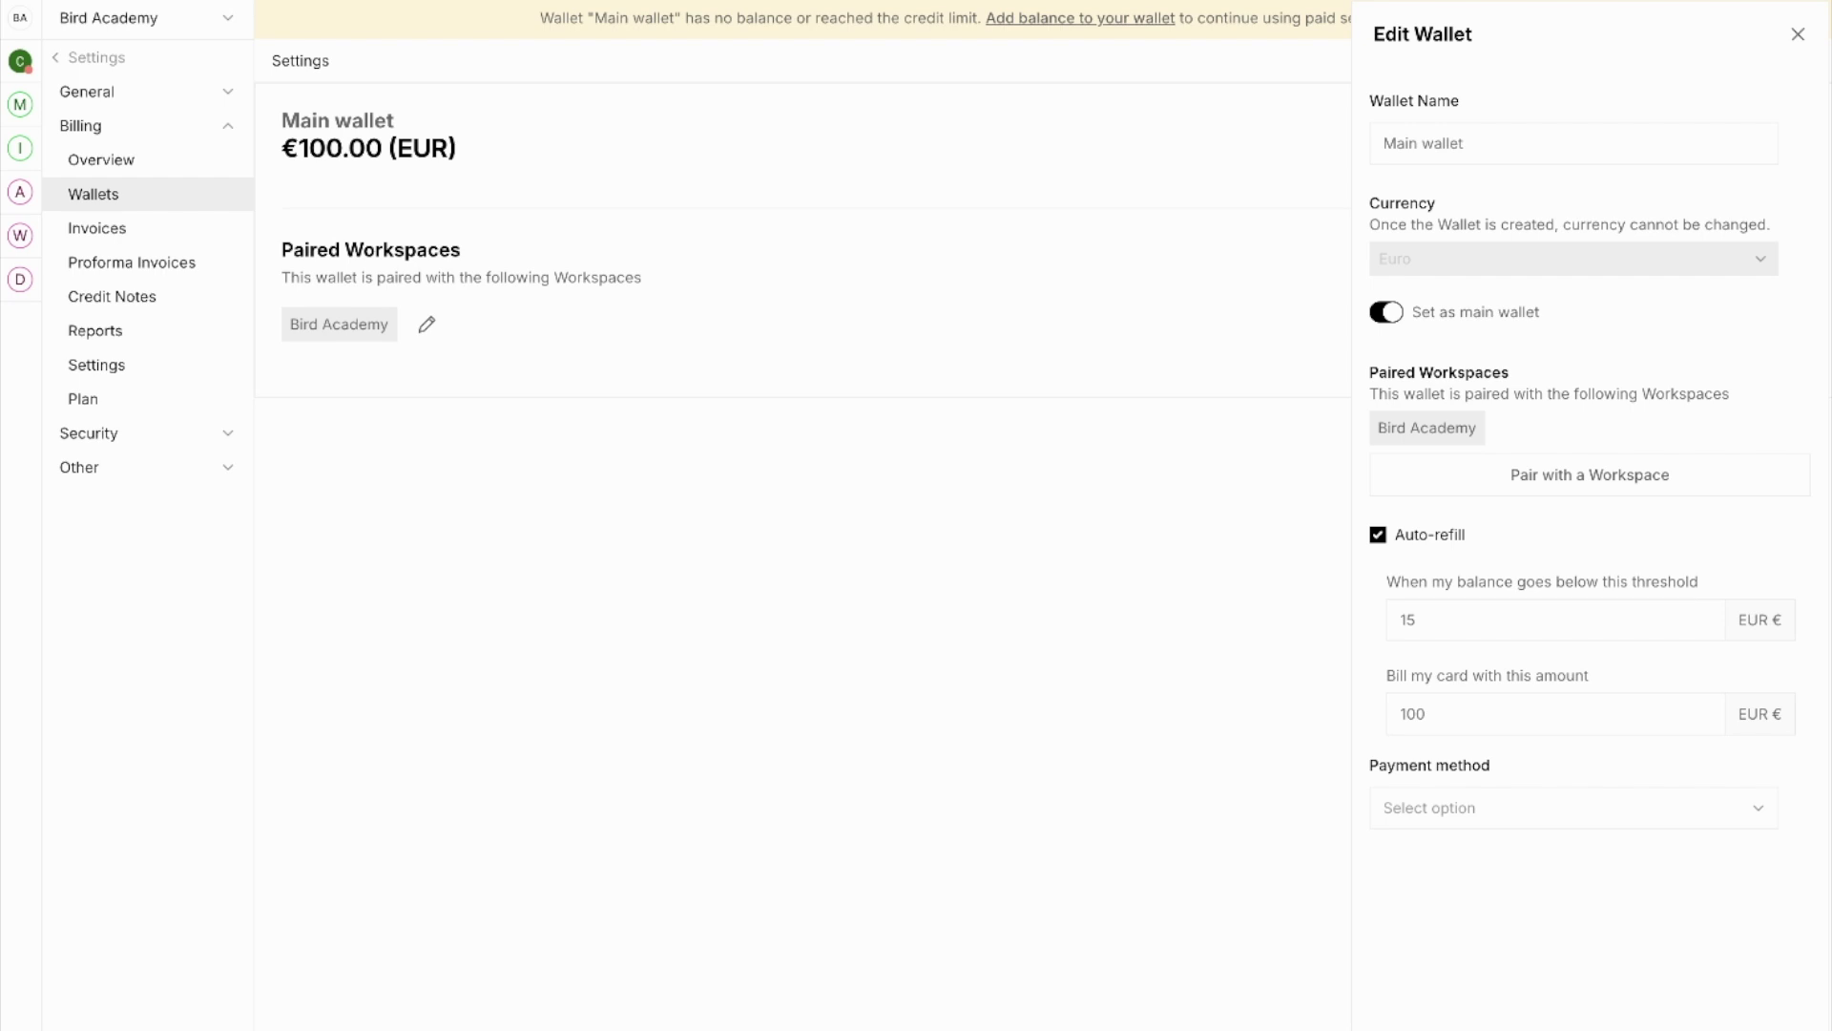
click(1478, 813)
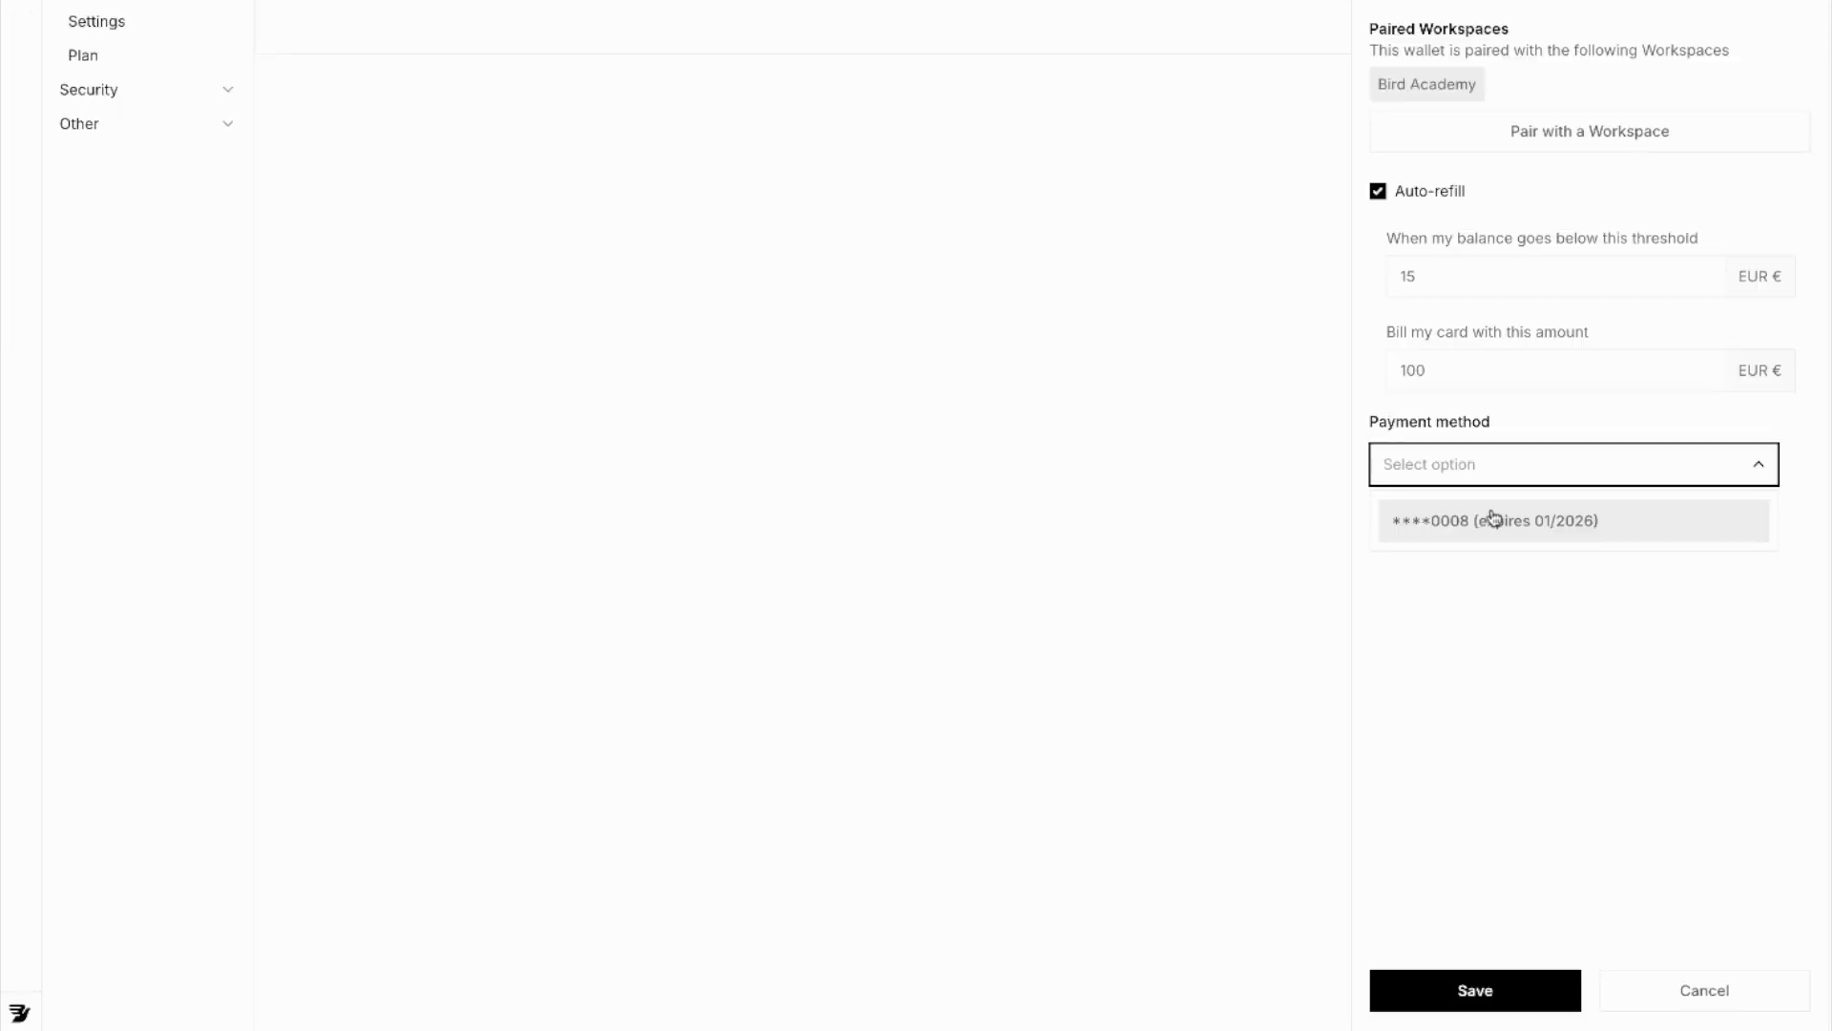
click(1489, 524)
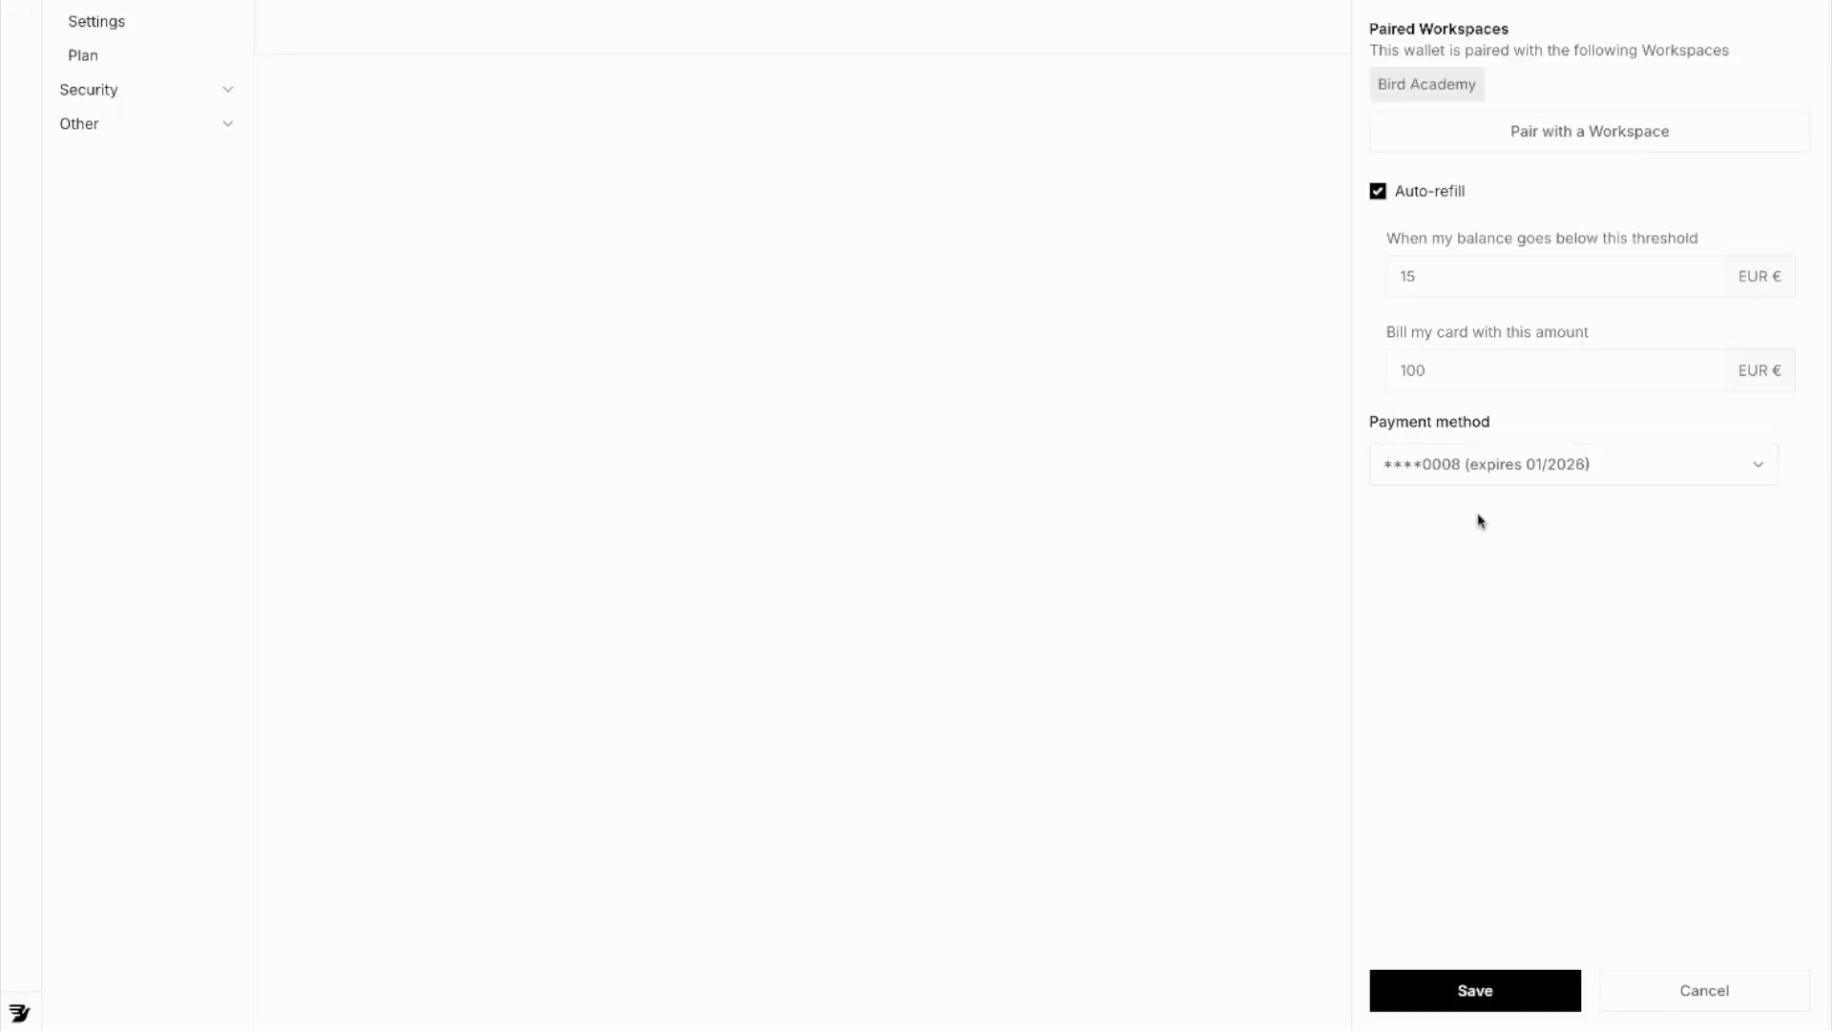
click(1476, 989)
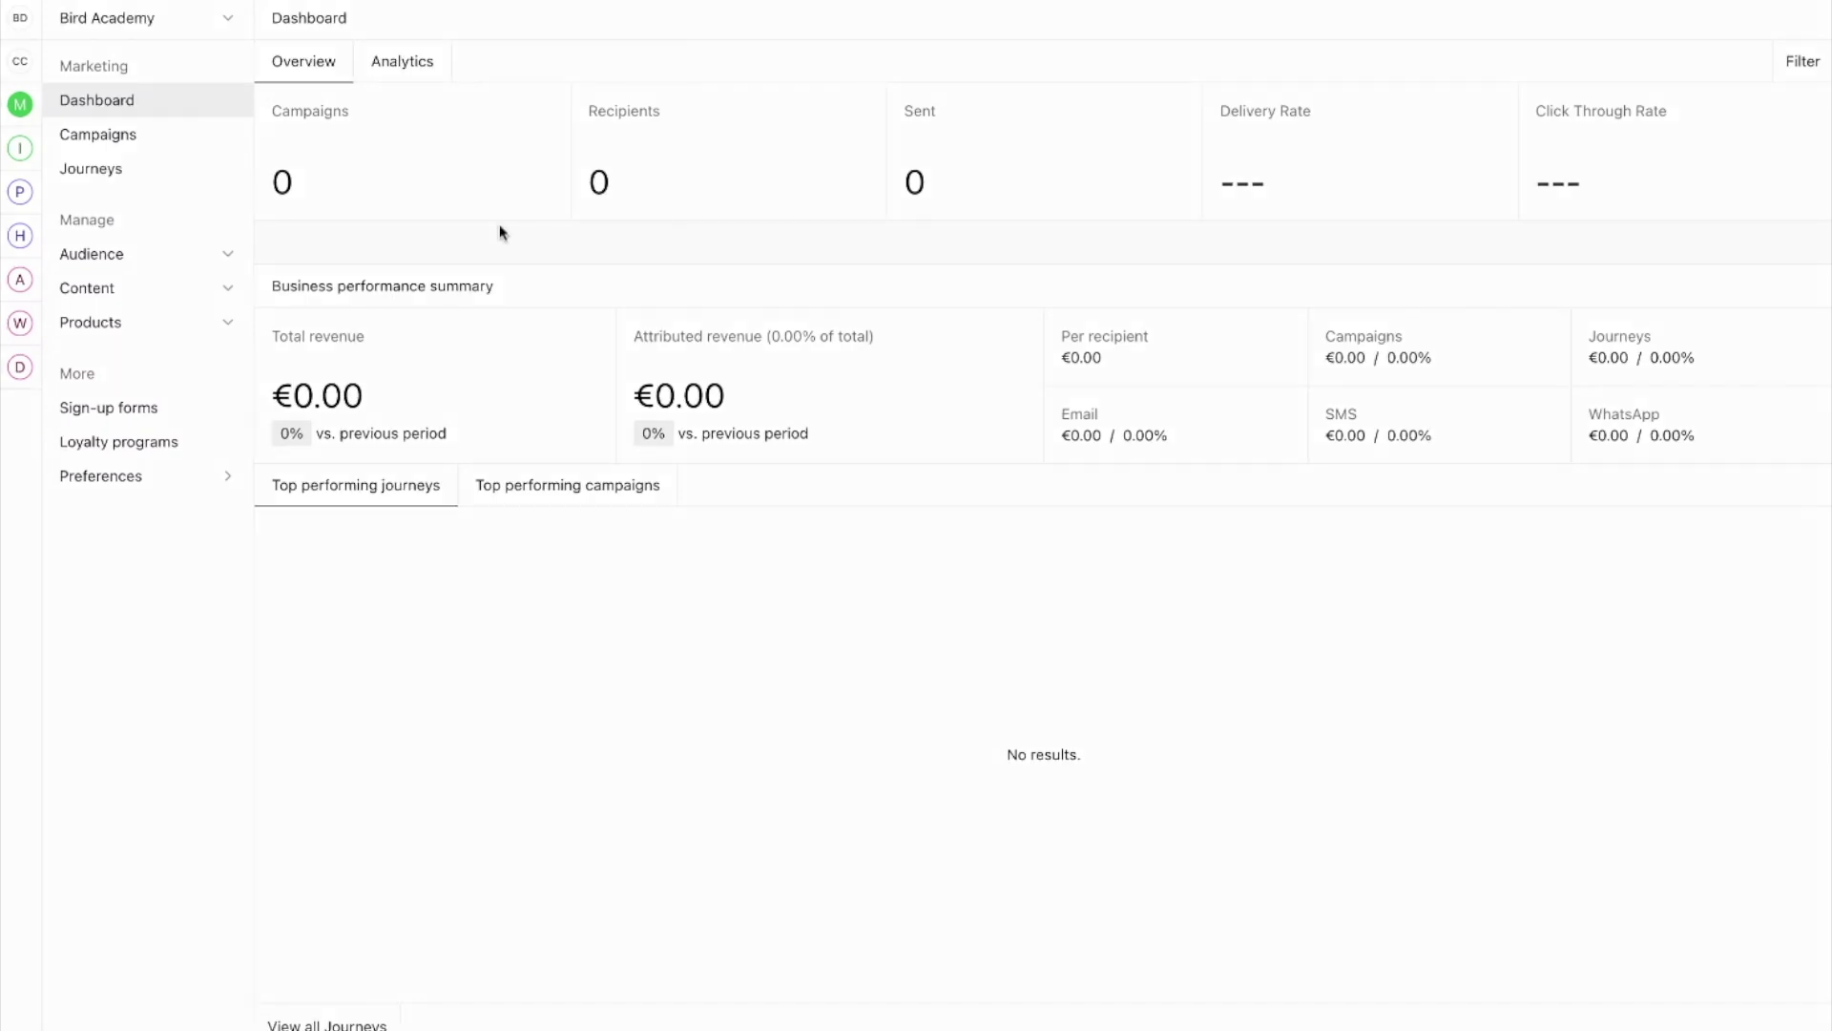
Step: Go to Manage Channels, pick WhatsApp, and bring up the Install WhatsApp form
click(19, 18)
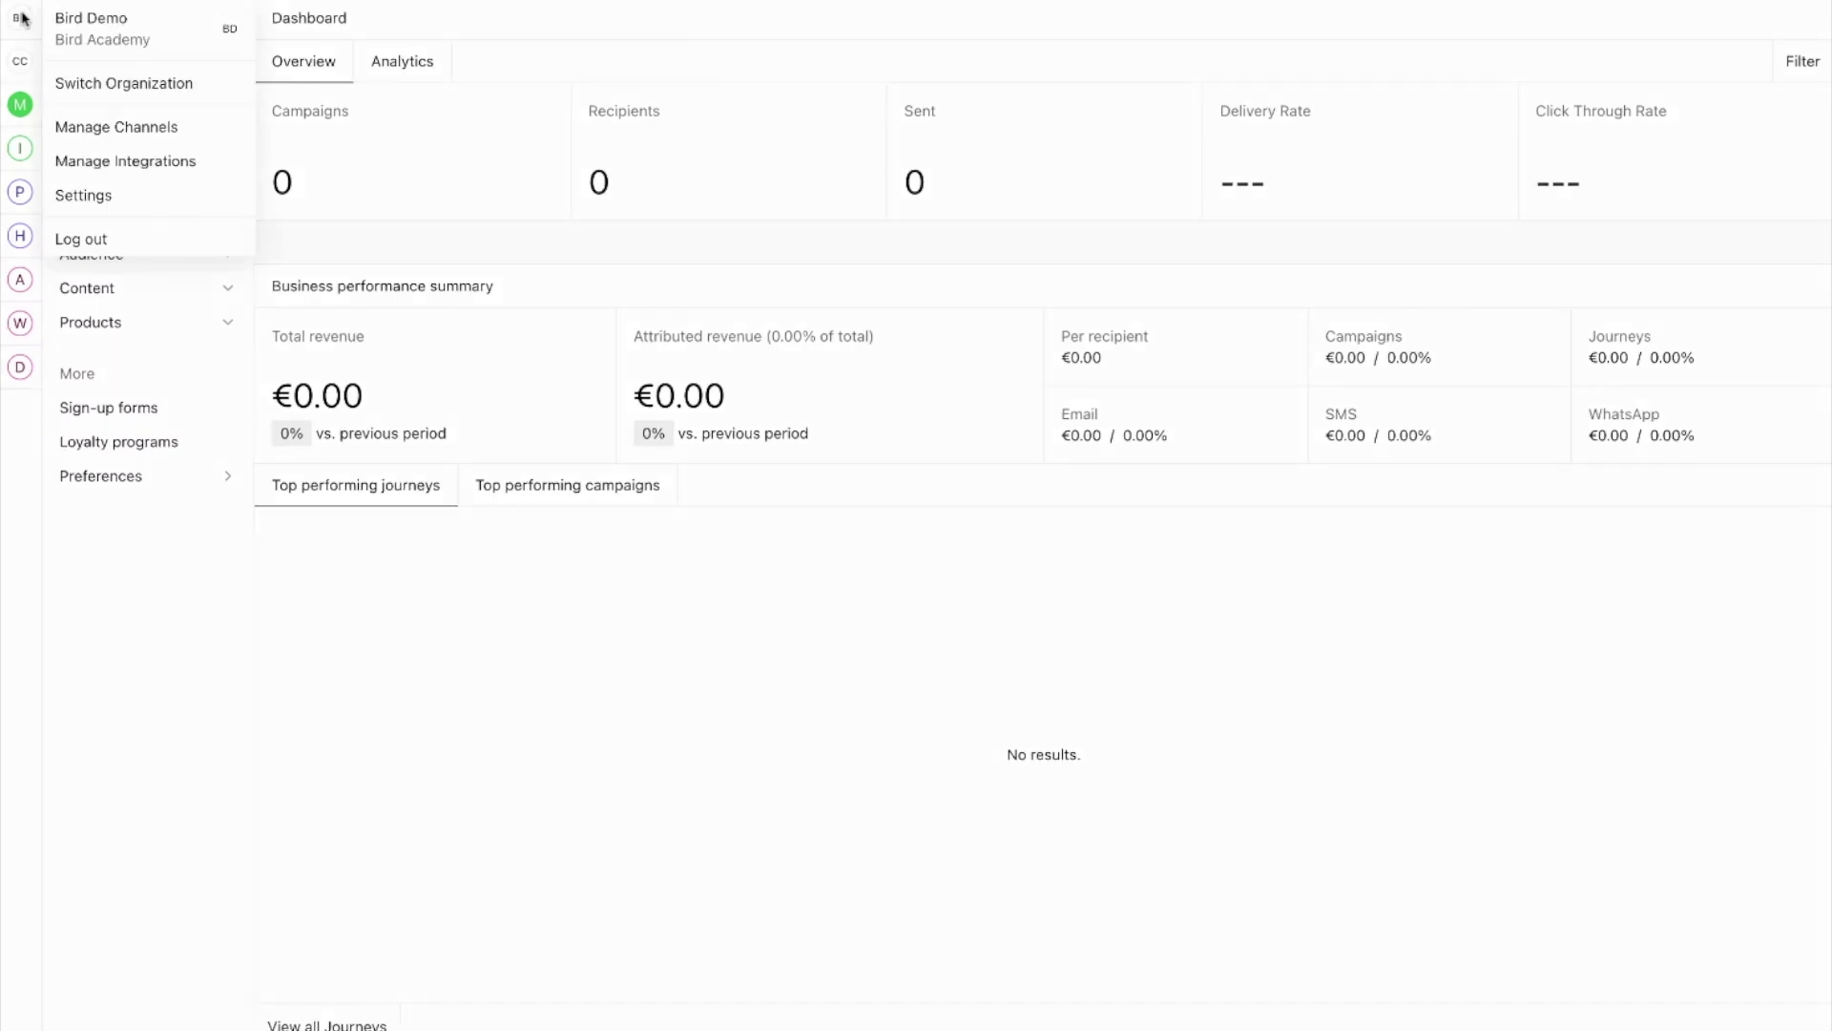
click(109, 130)
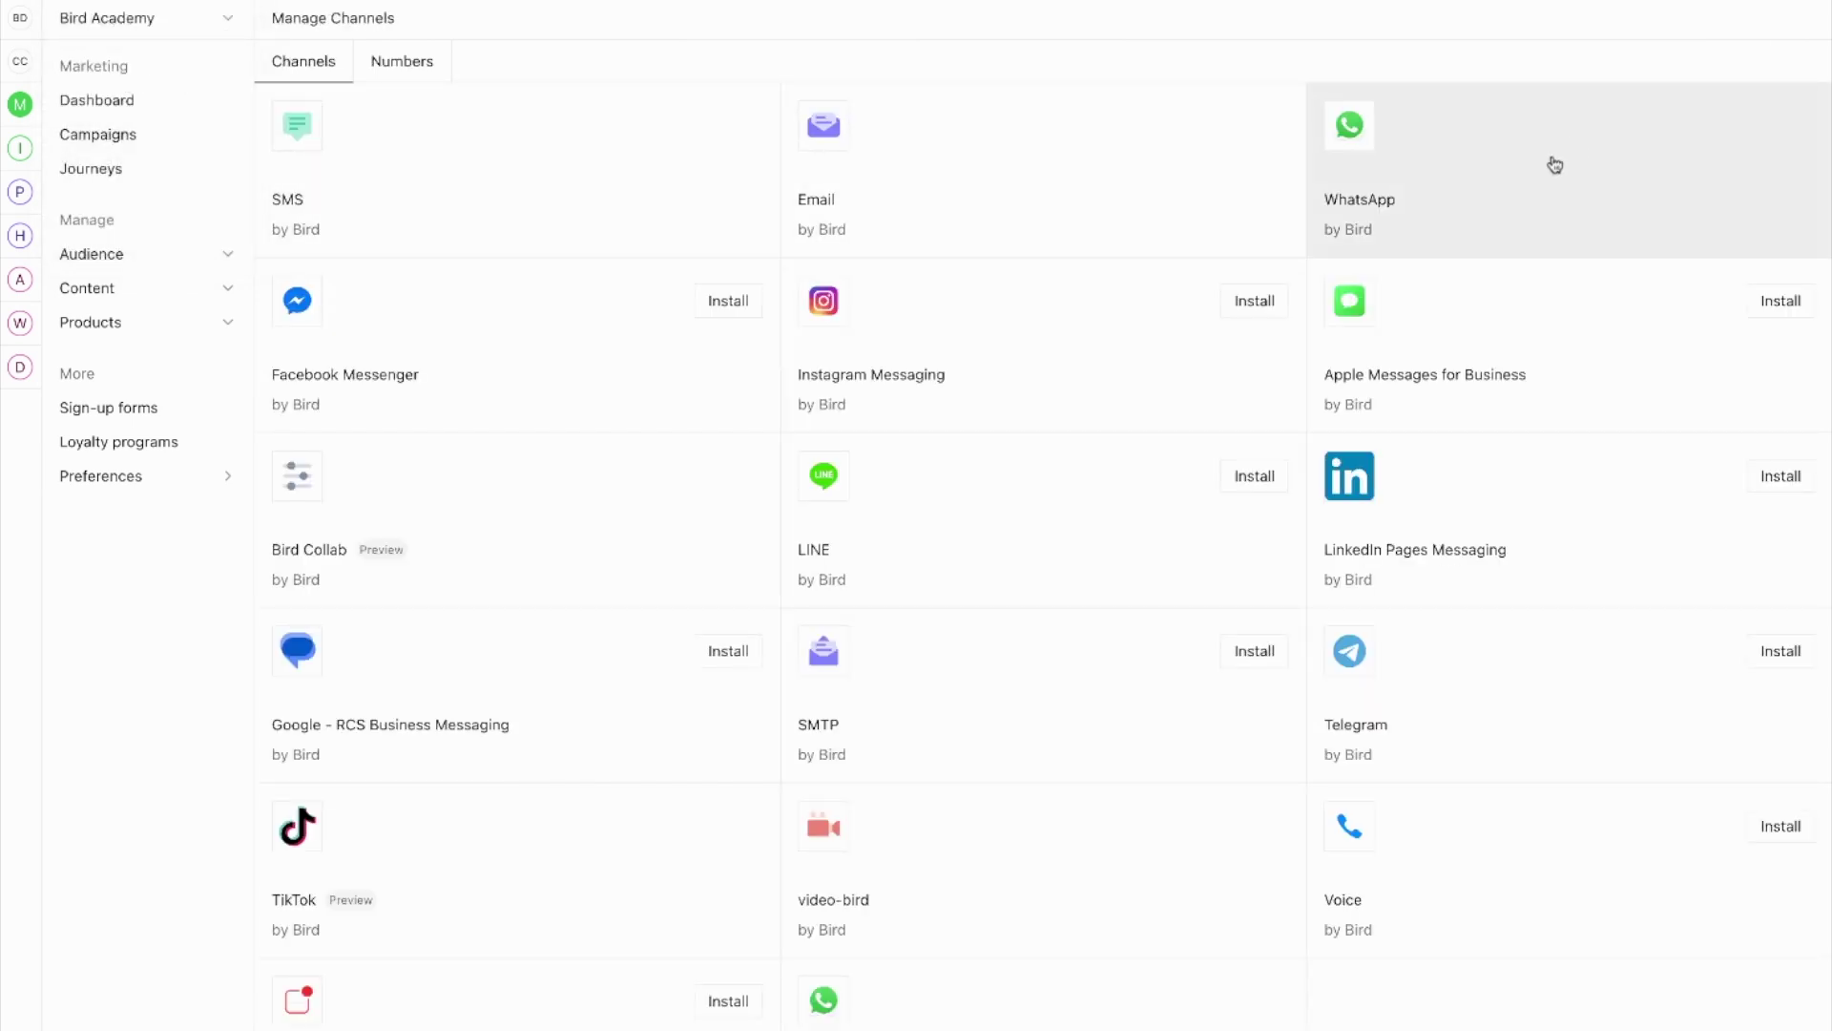
click(1554, 162)
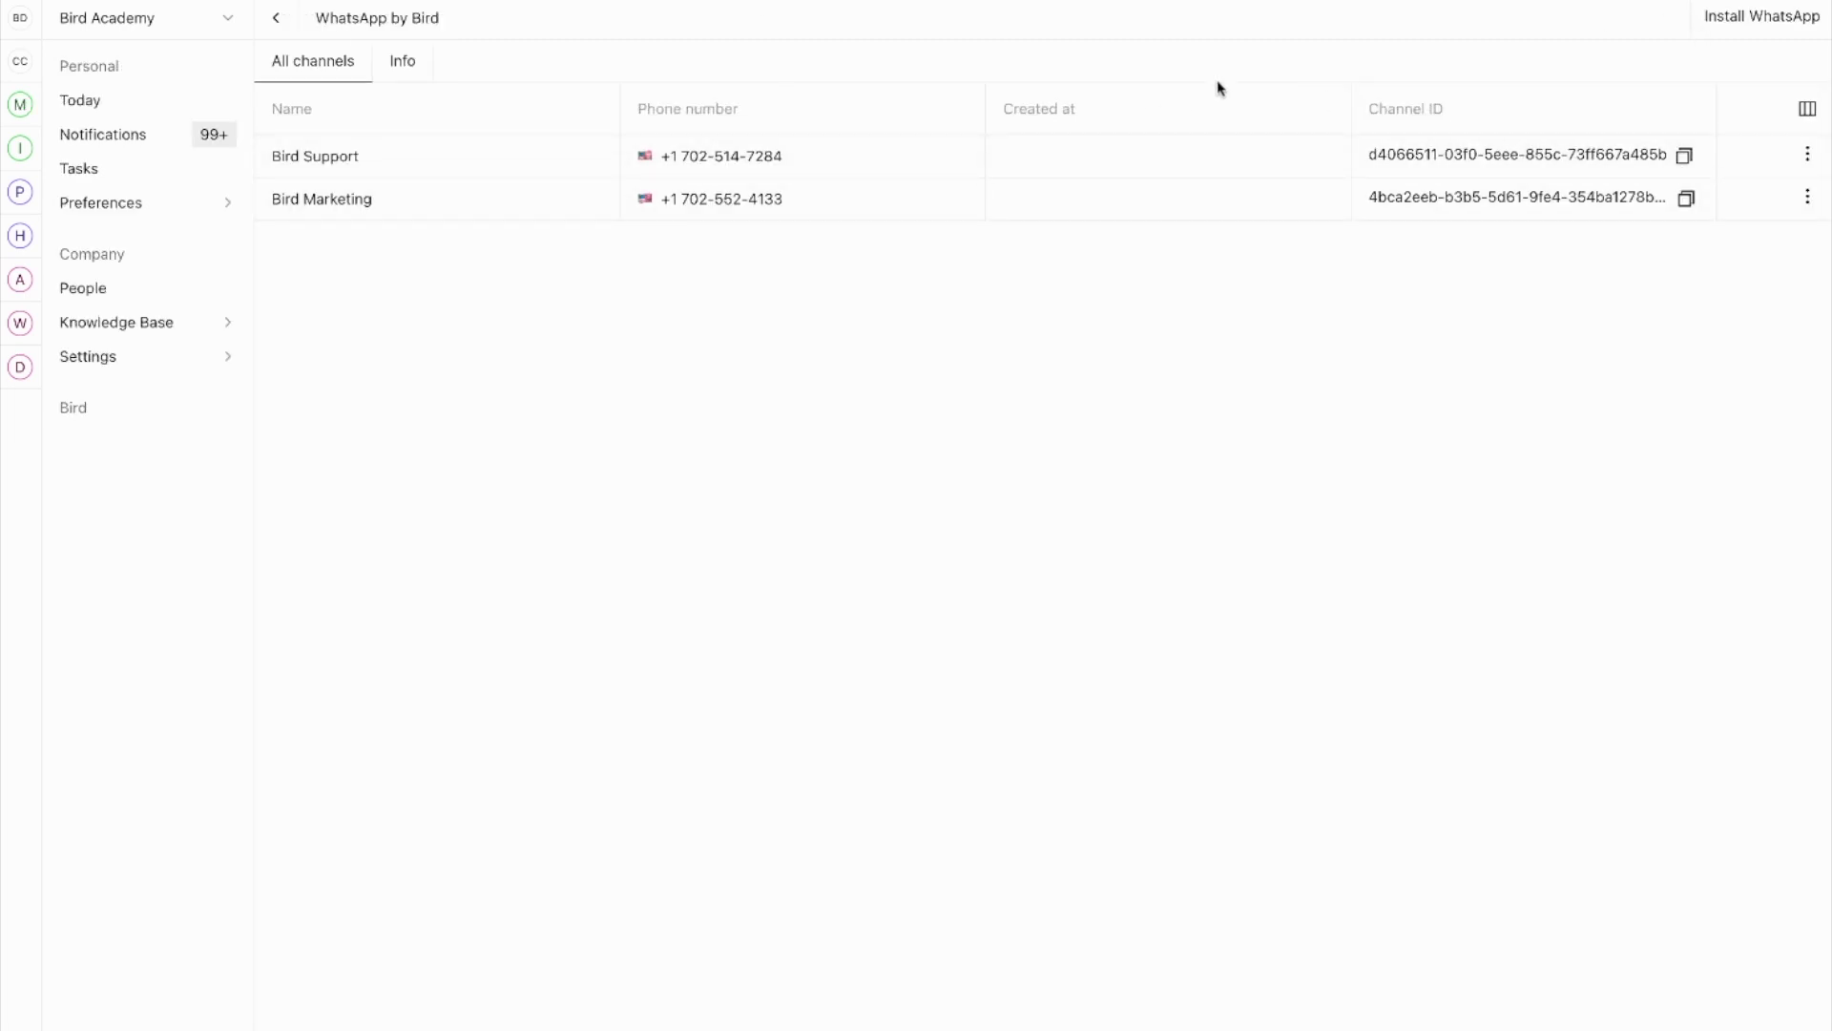
click(1746, 25)
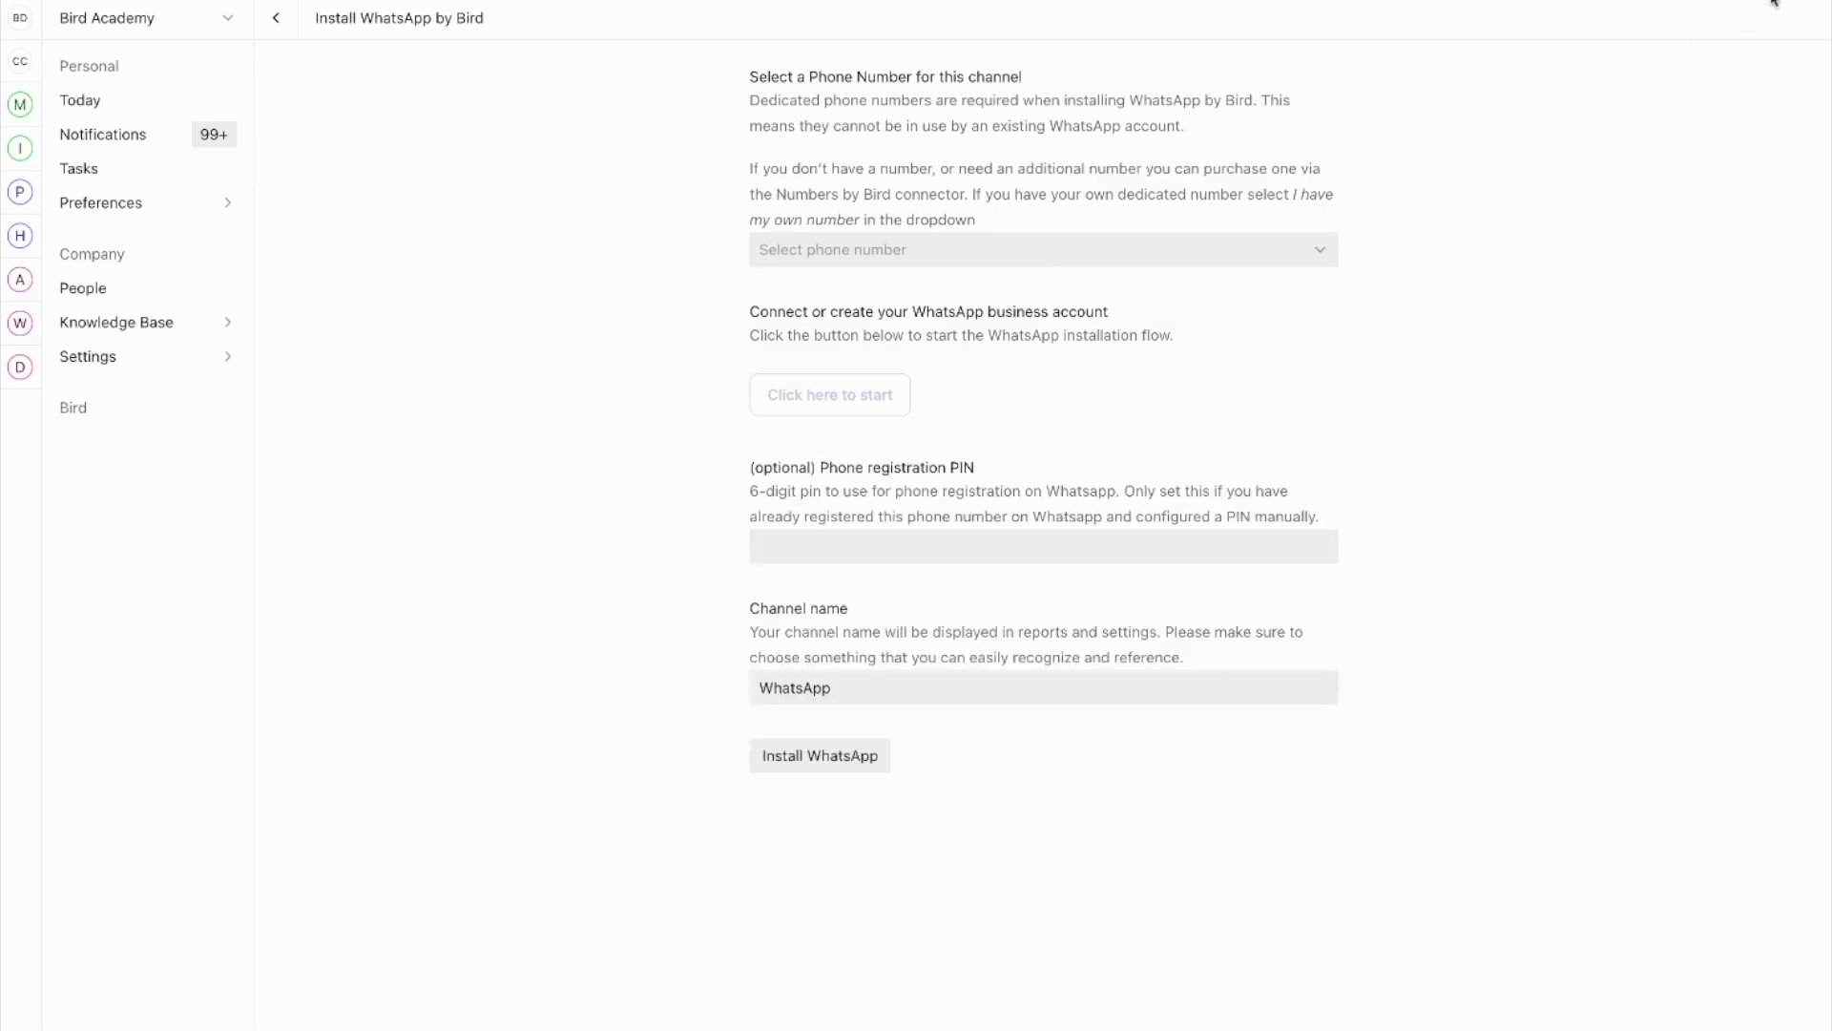
Step: Pick the verified US number, then choose Buy a number from the phone number list
click(1084, 249)
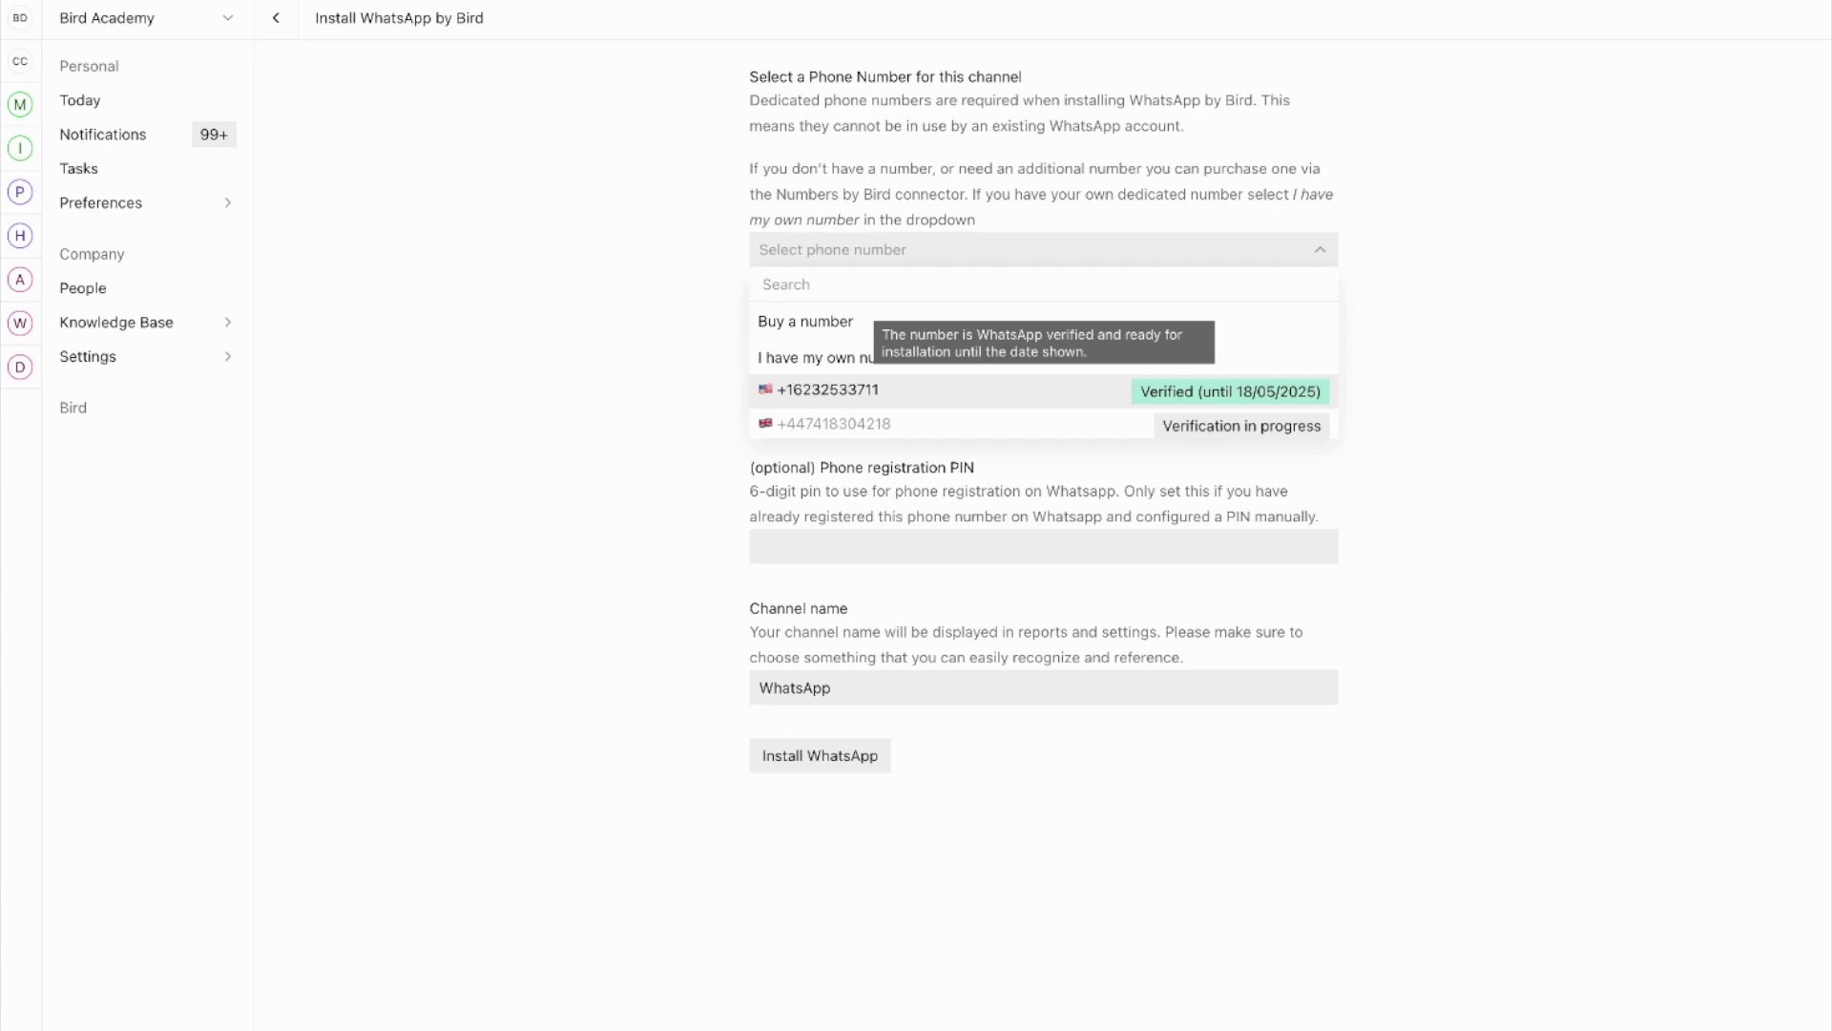
click(1114, 399)
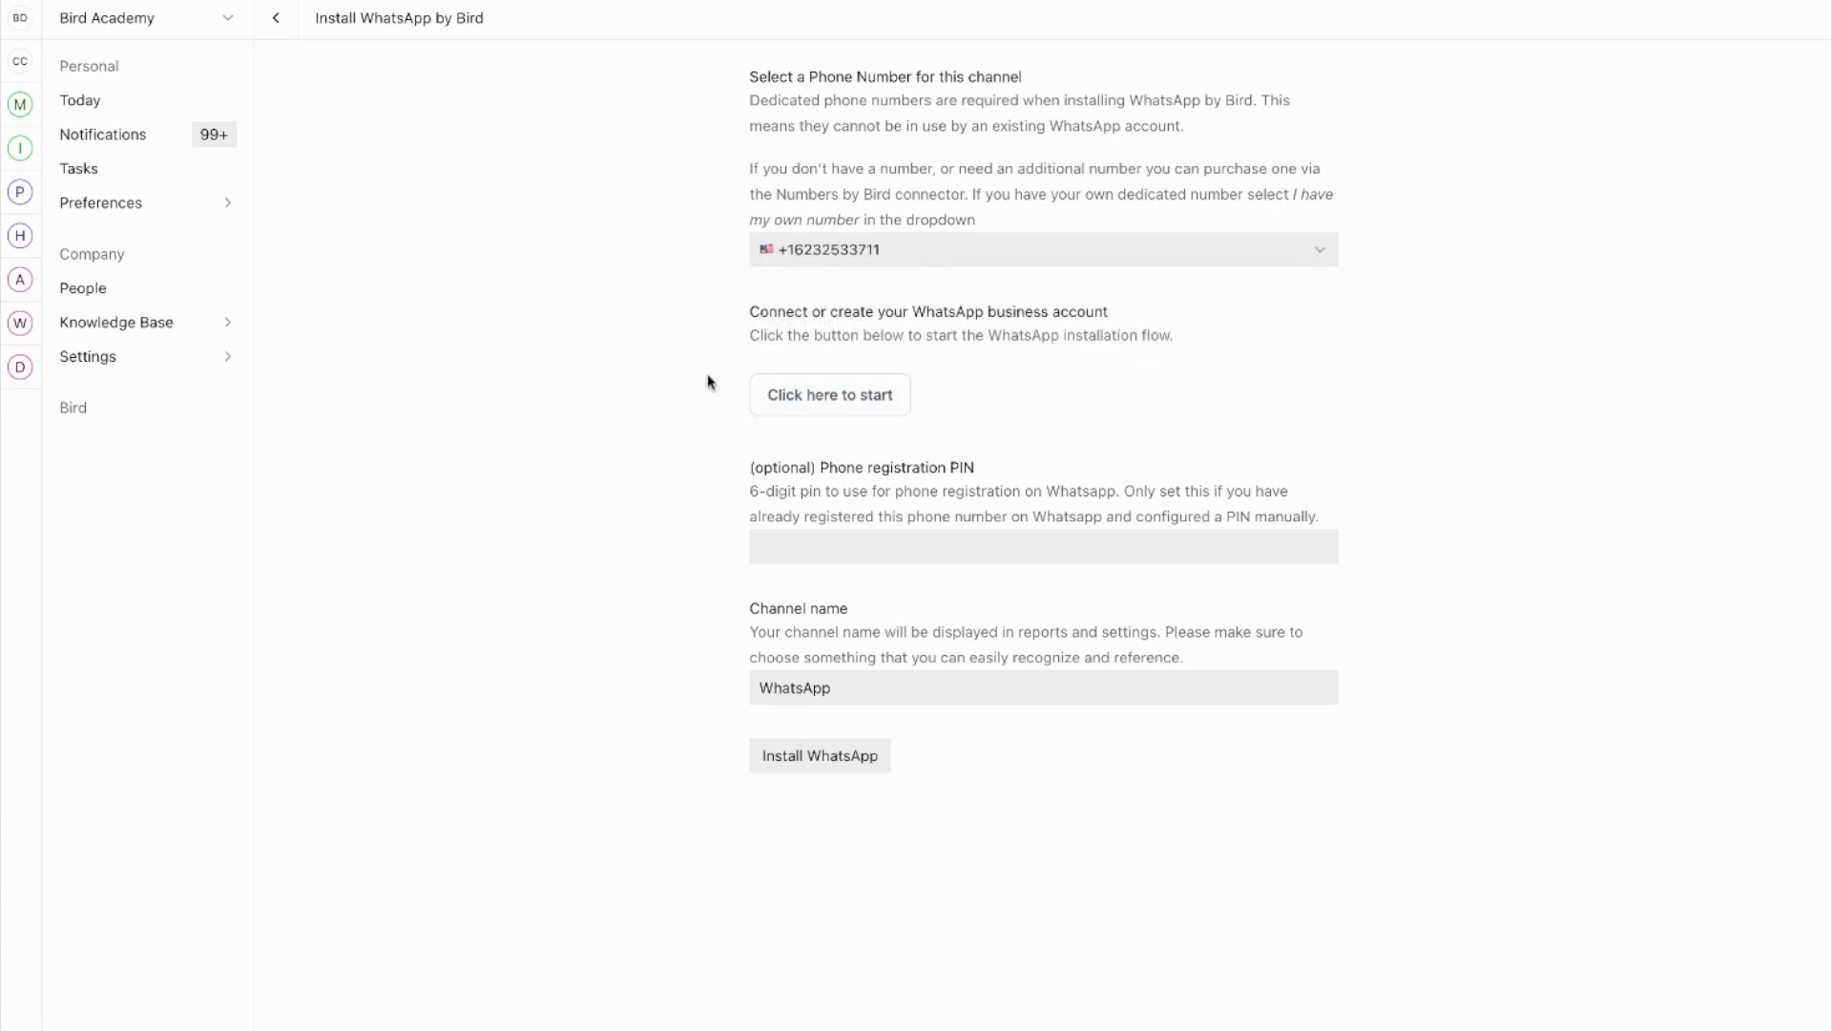
click(901, 246)
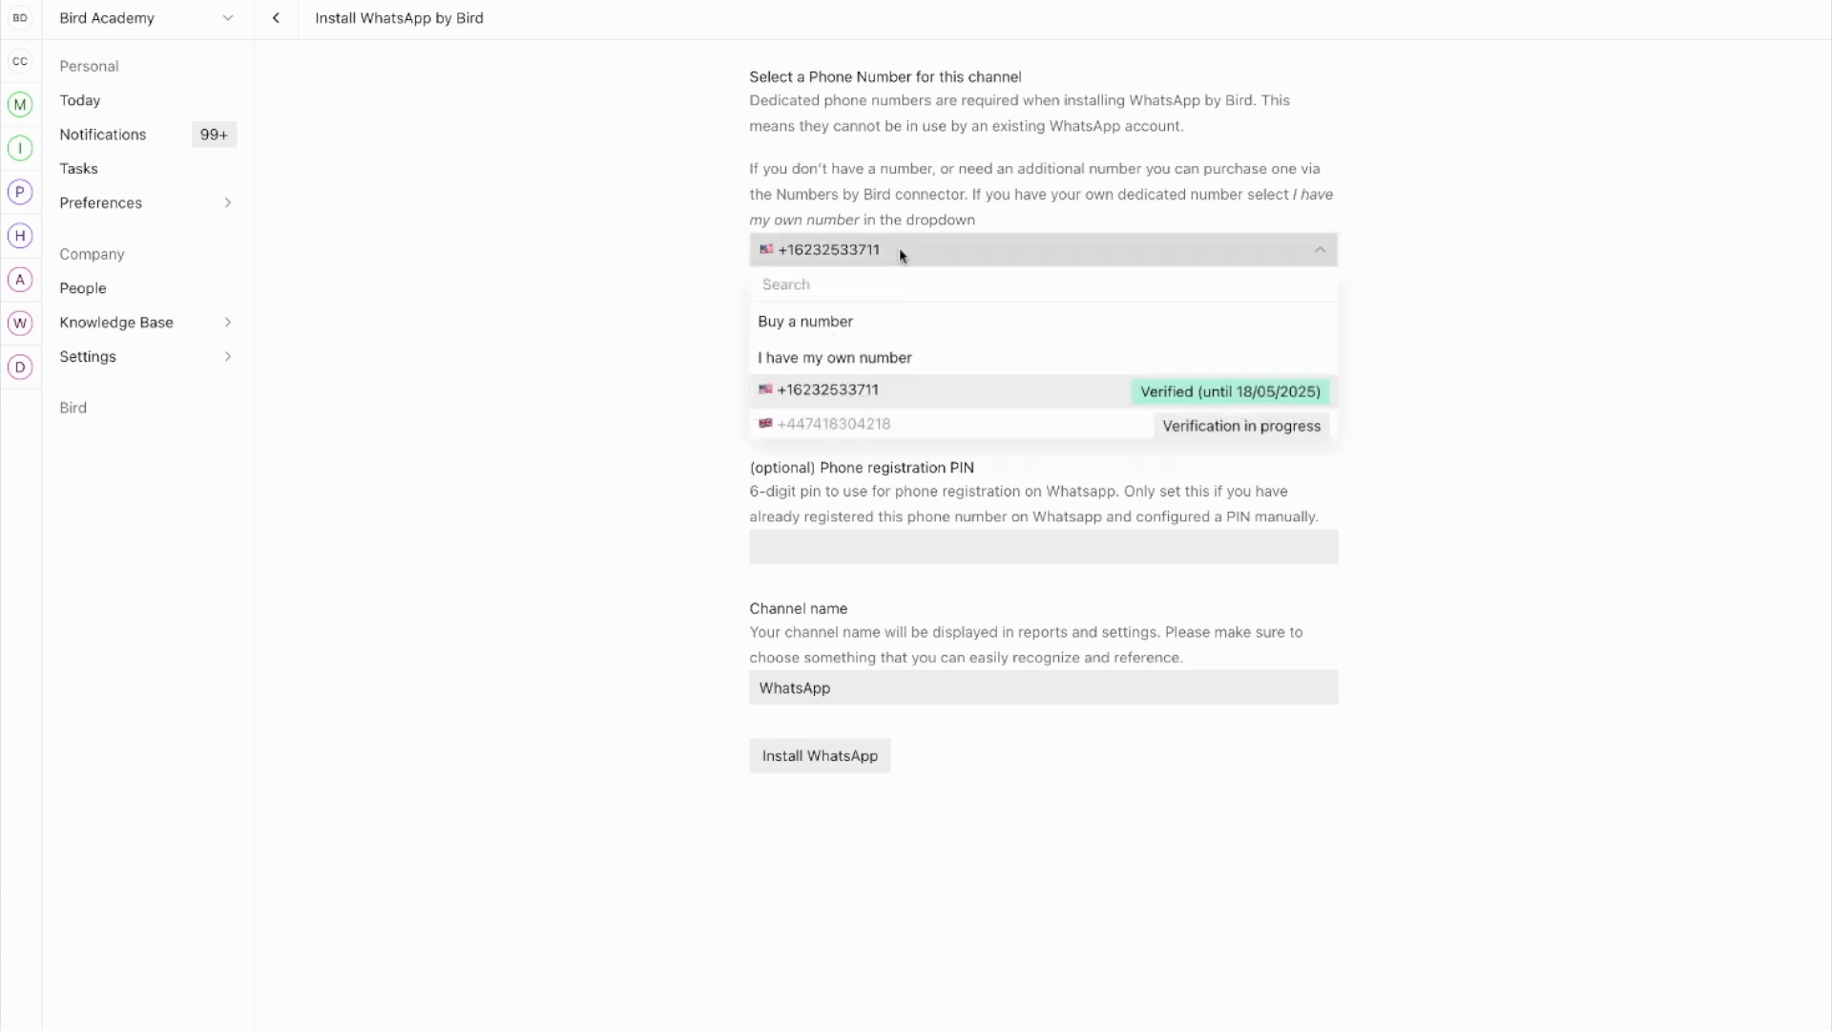
click(822, 322)
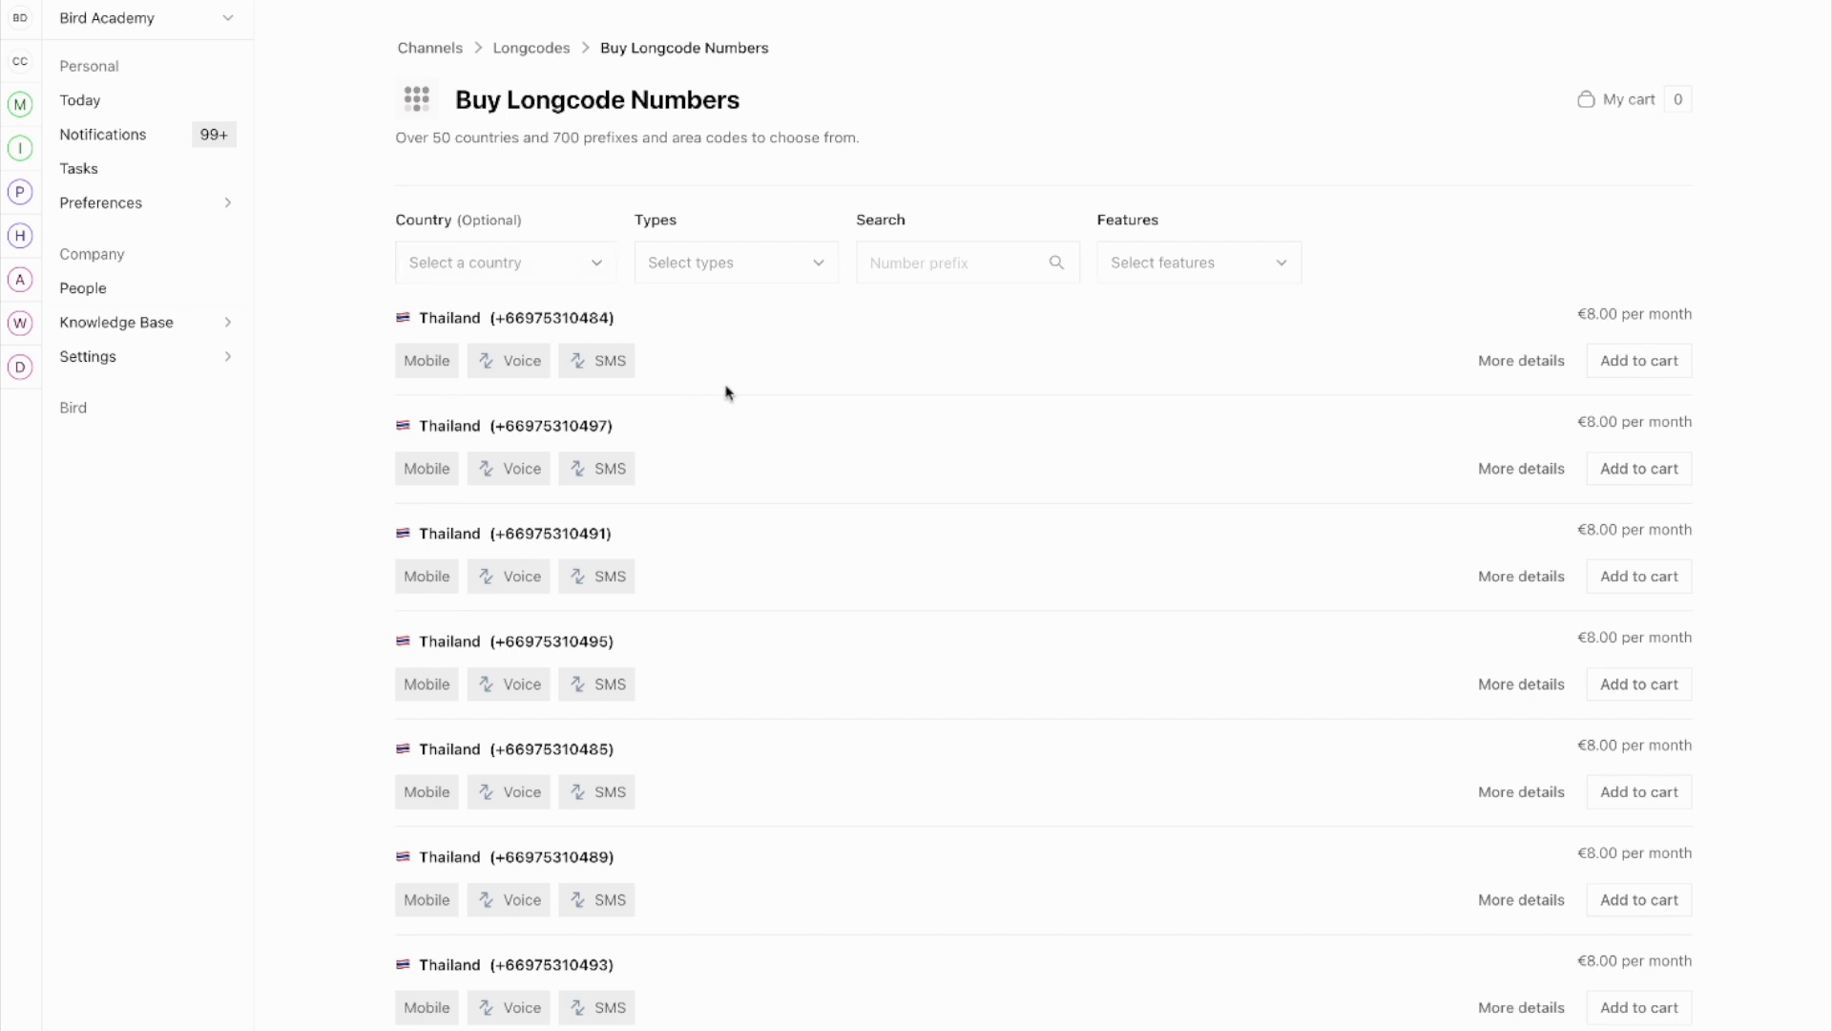
Step: Filter the available longcode numbers to United States
click(539, 277)
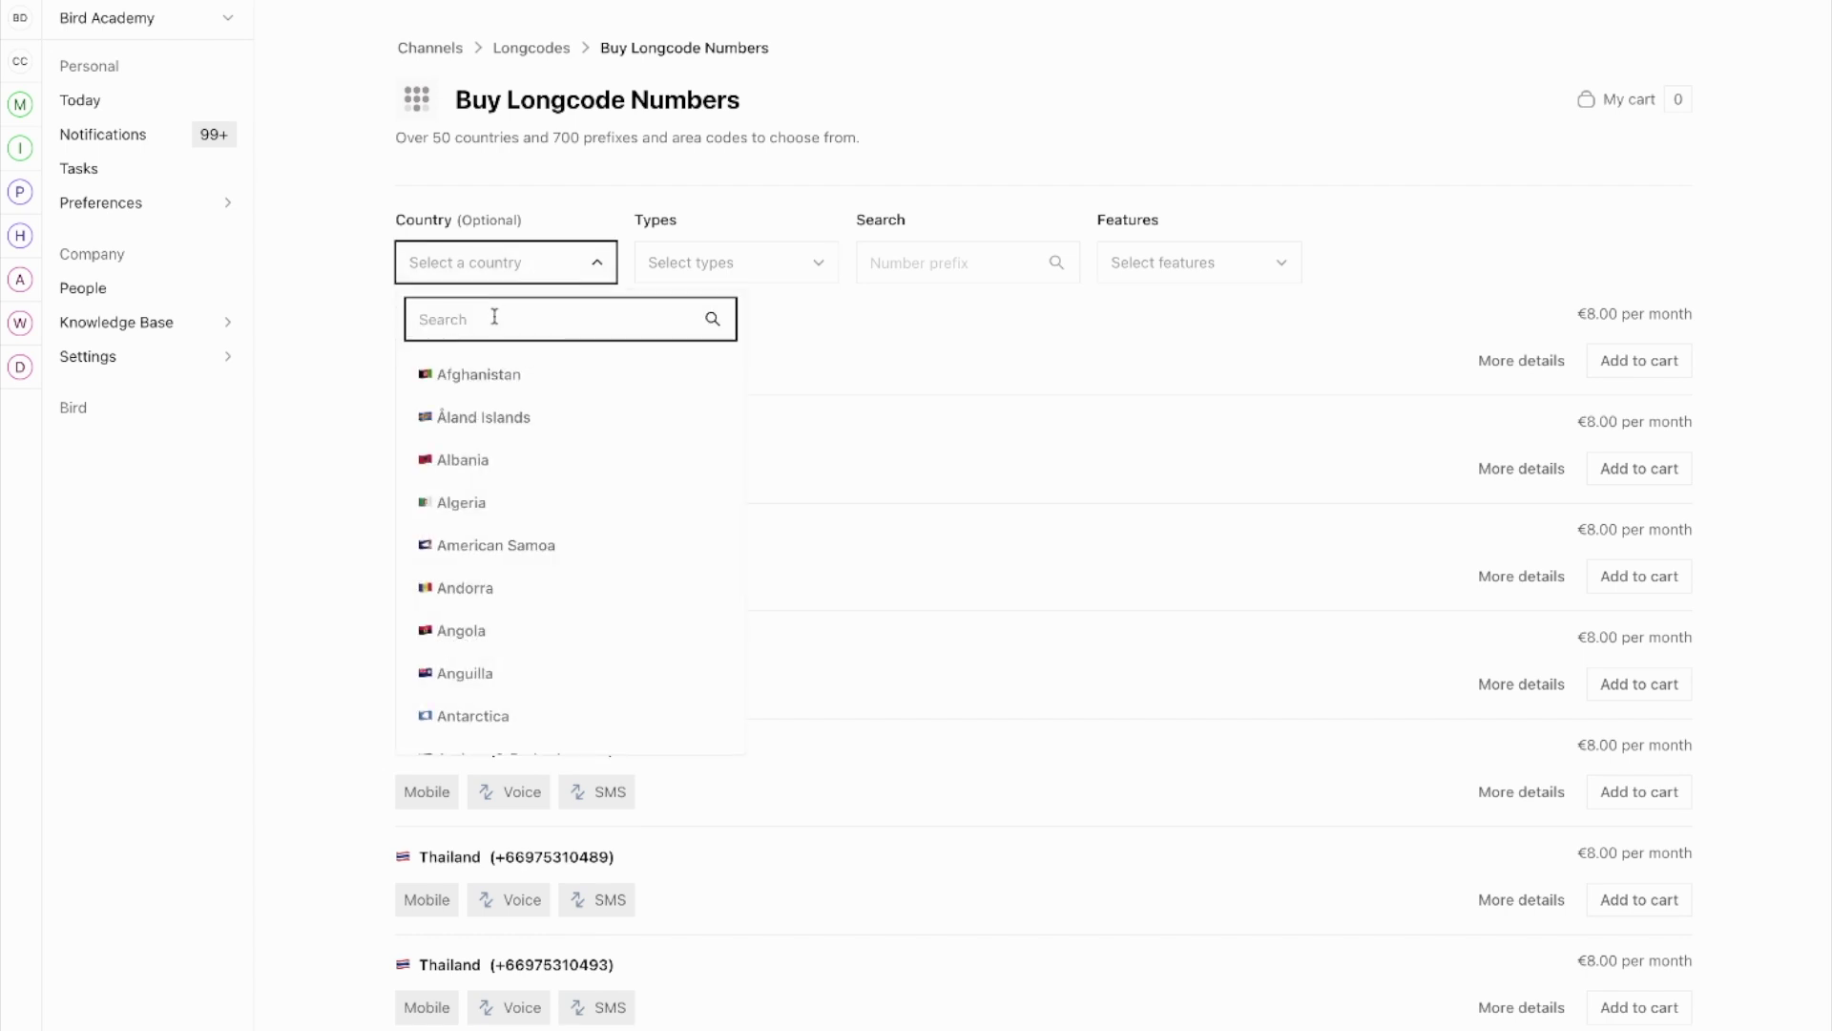
text(united)
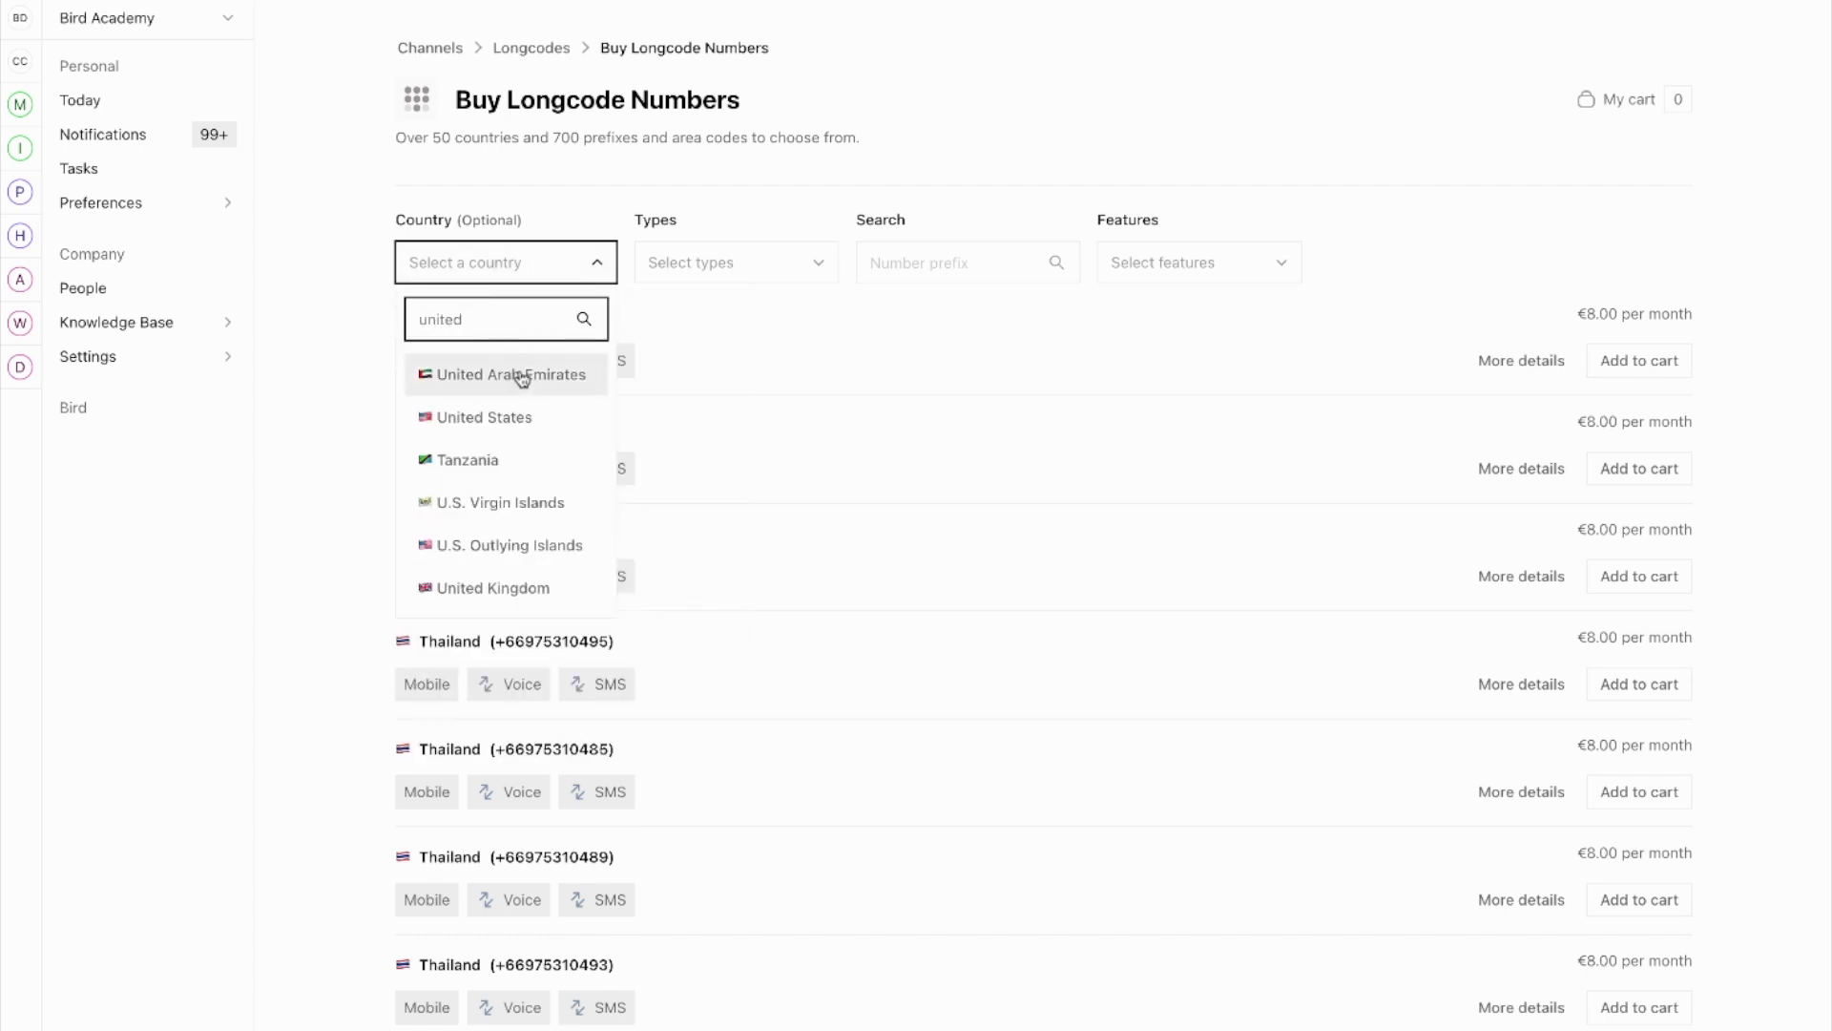
click(520, 418)
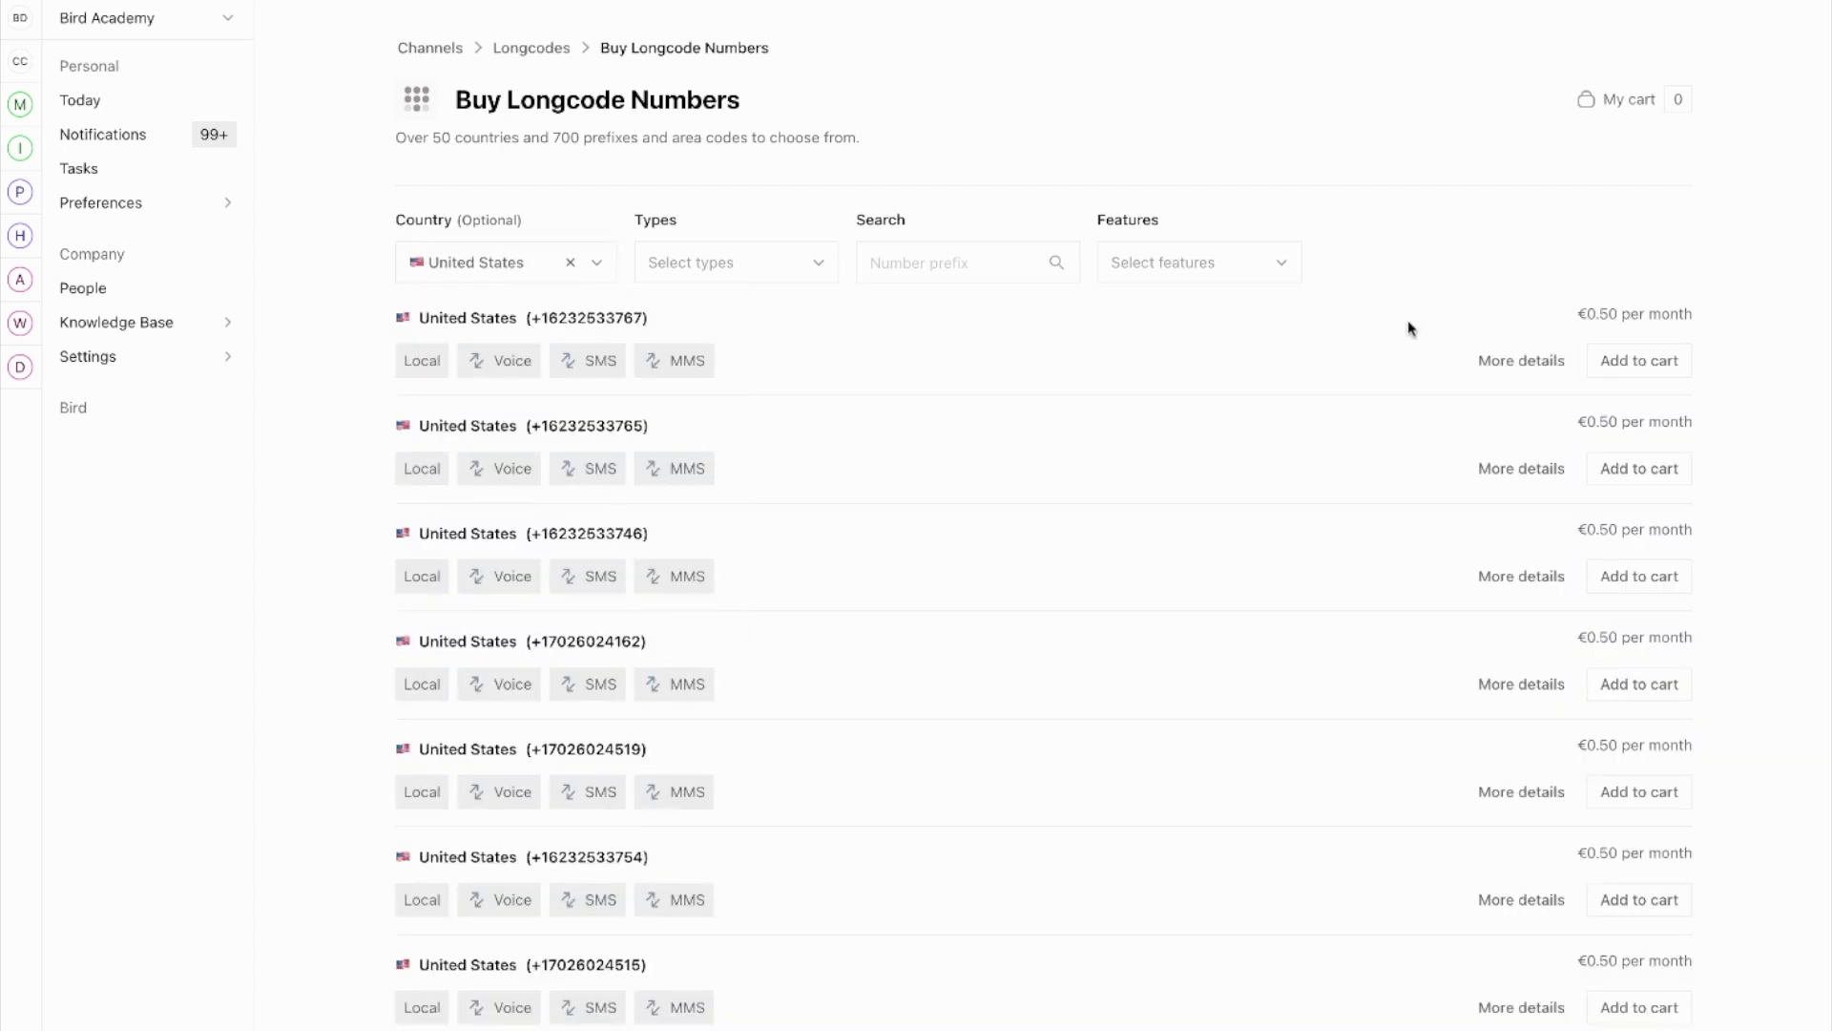
scroll(1708, 448, down, 1)
scroll(1696, 448, up, 1)
Step: Buy a €0.50/month US number through the cart and close the success dialog
click(1639, 369)
click(1412, 393)
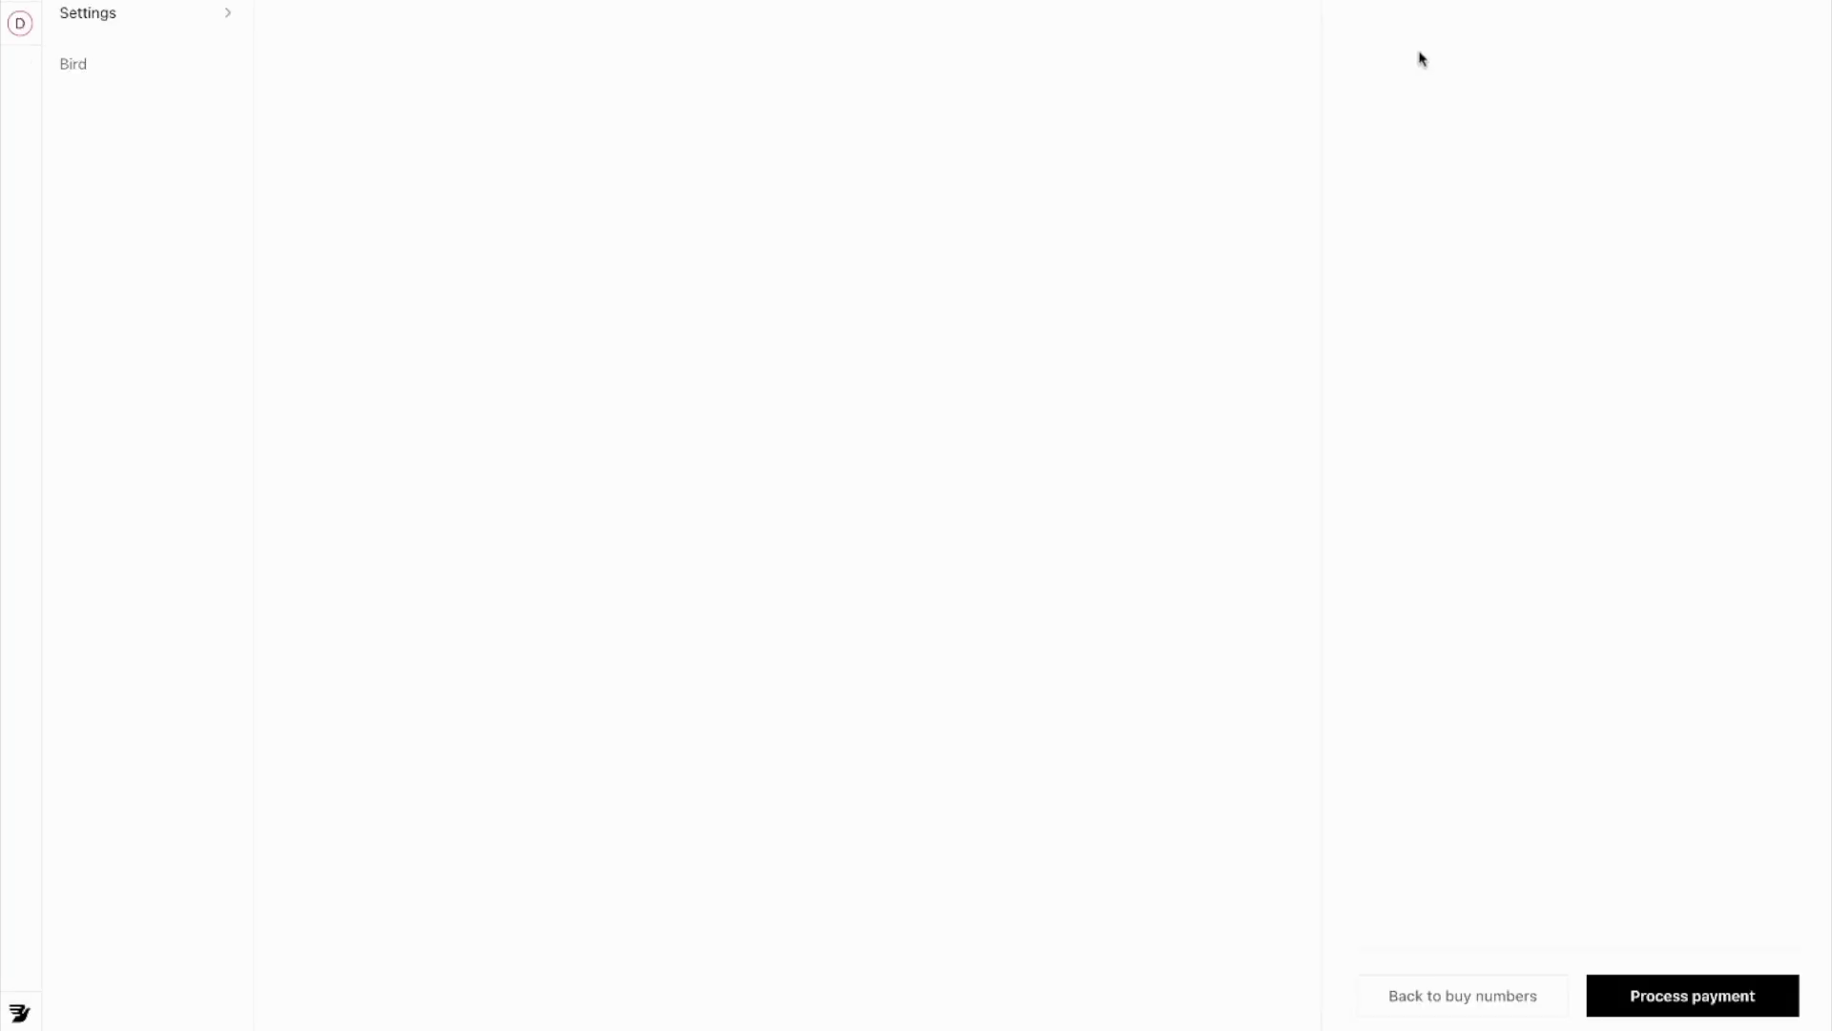
click(1691, 995)
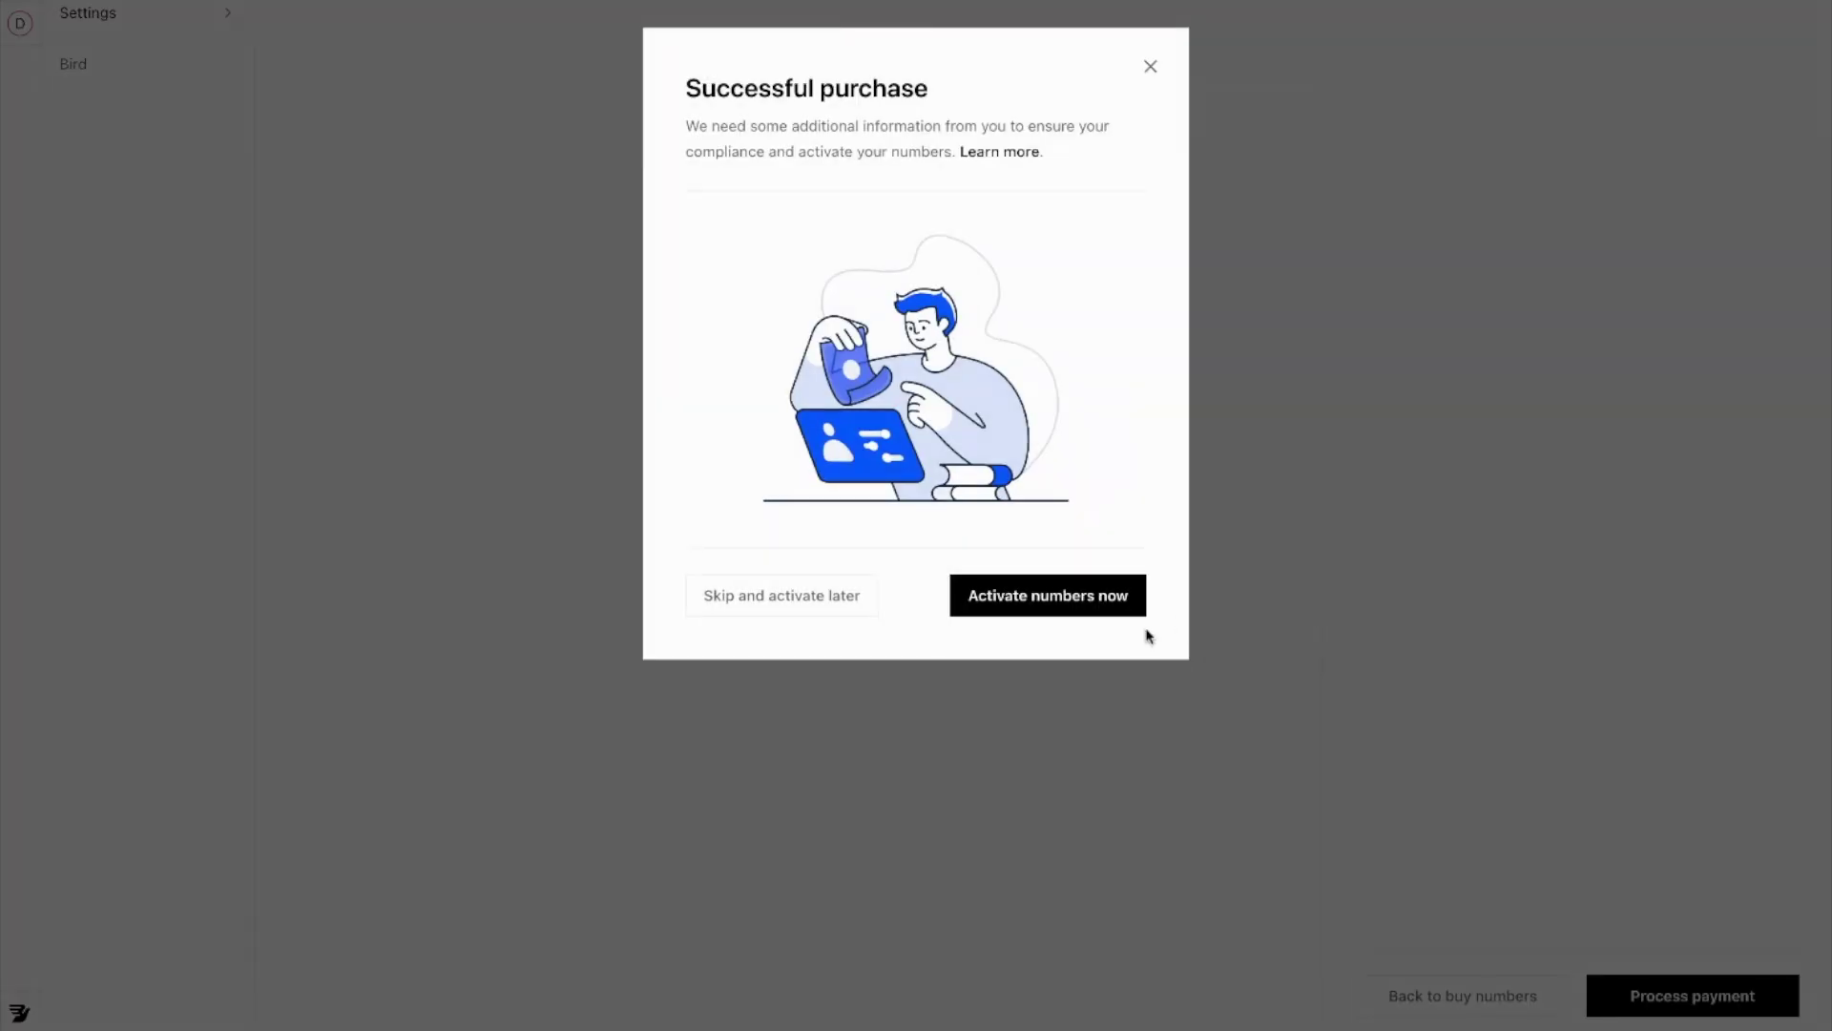
click(828, 608)
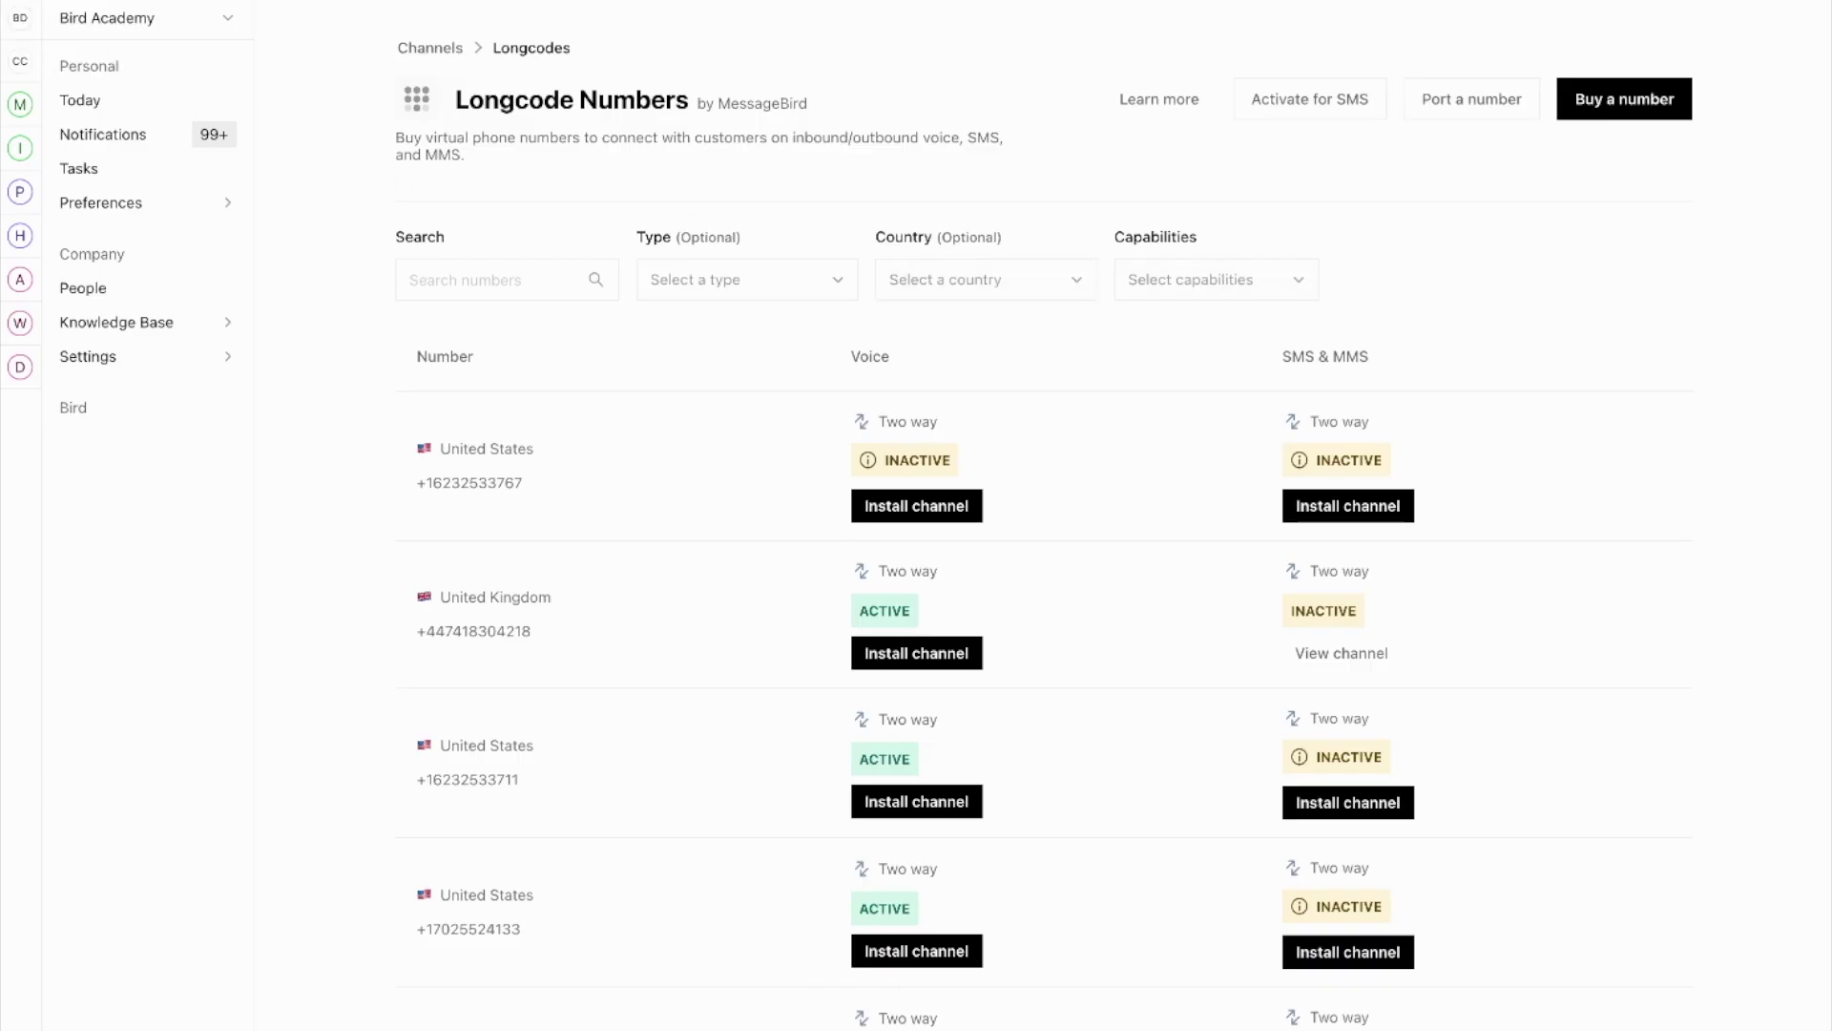
Step: Return to Manage Channels > WhatsApp and reopen the Install WhatsApp form
click(59, 35)
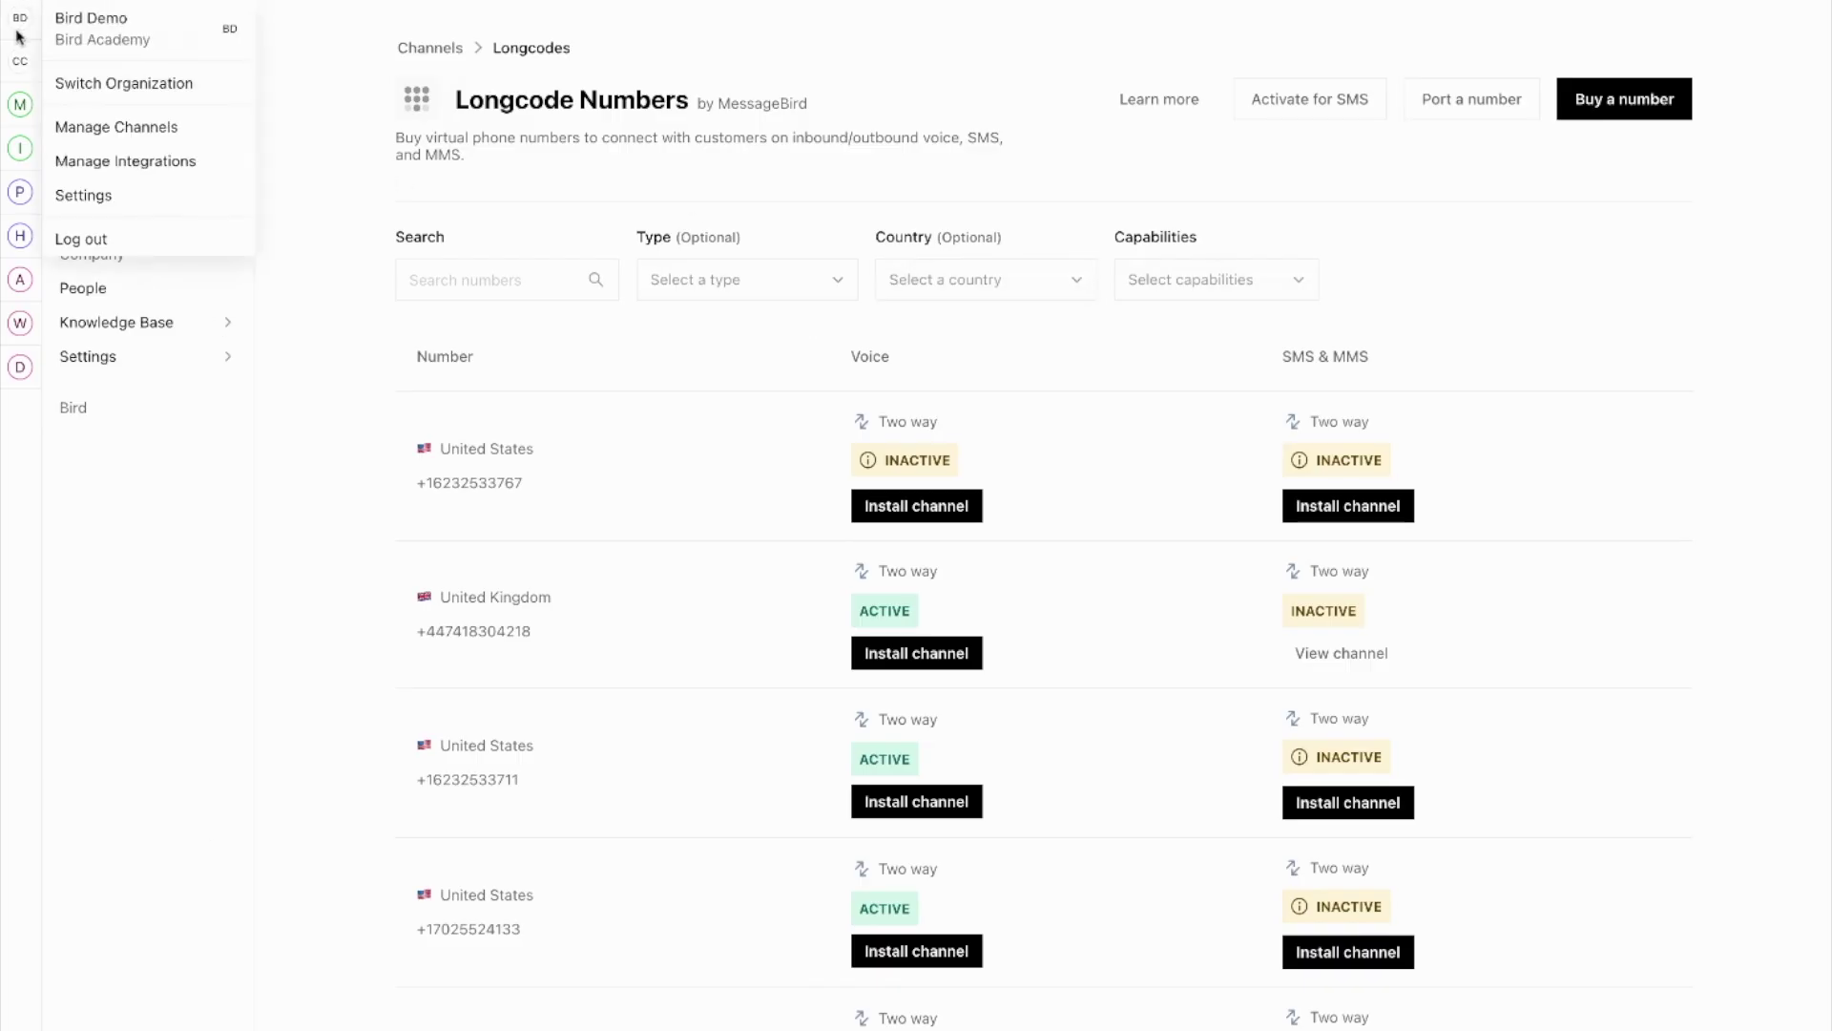
click(79, 140)
click(1398, 217)
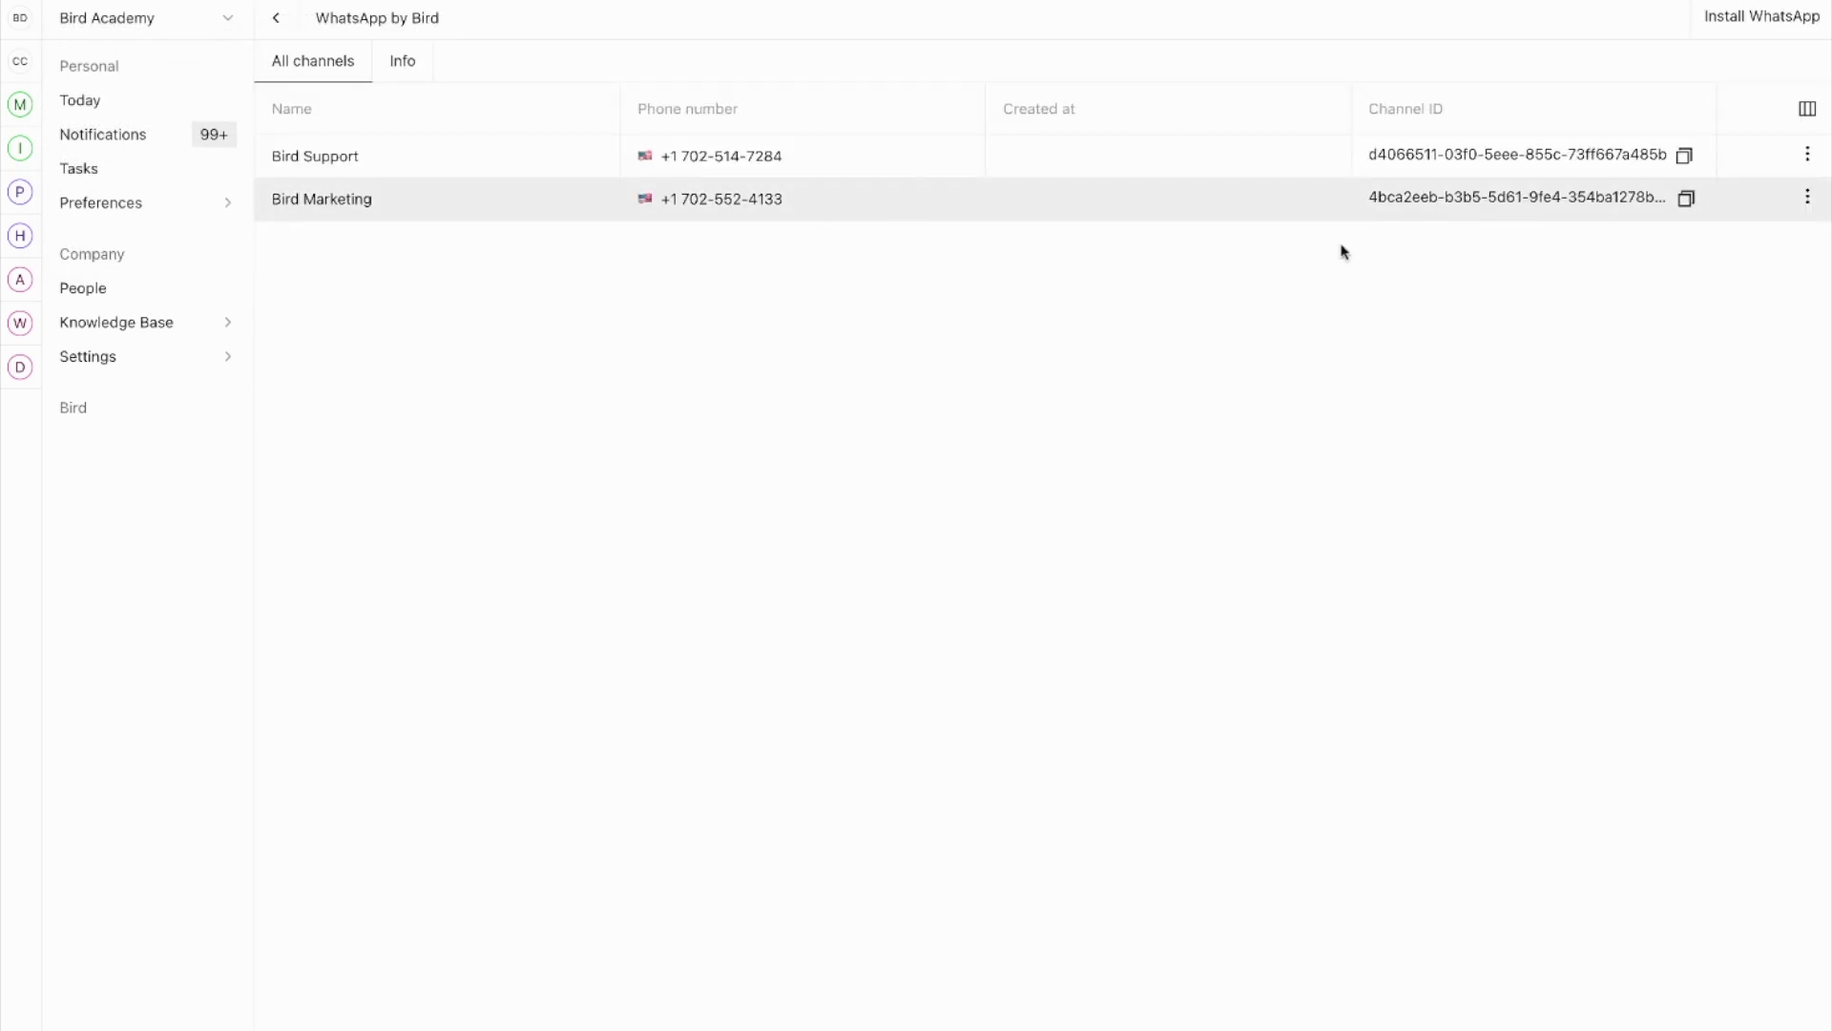
click(1729, 31)
Step: Select the verified US number and start connecting the WhatsApp business account
click(950, 252)
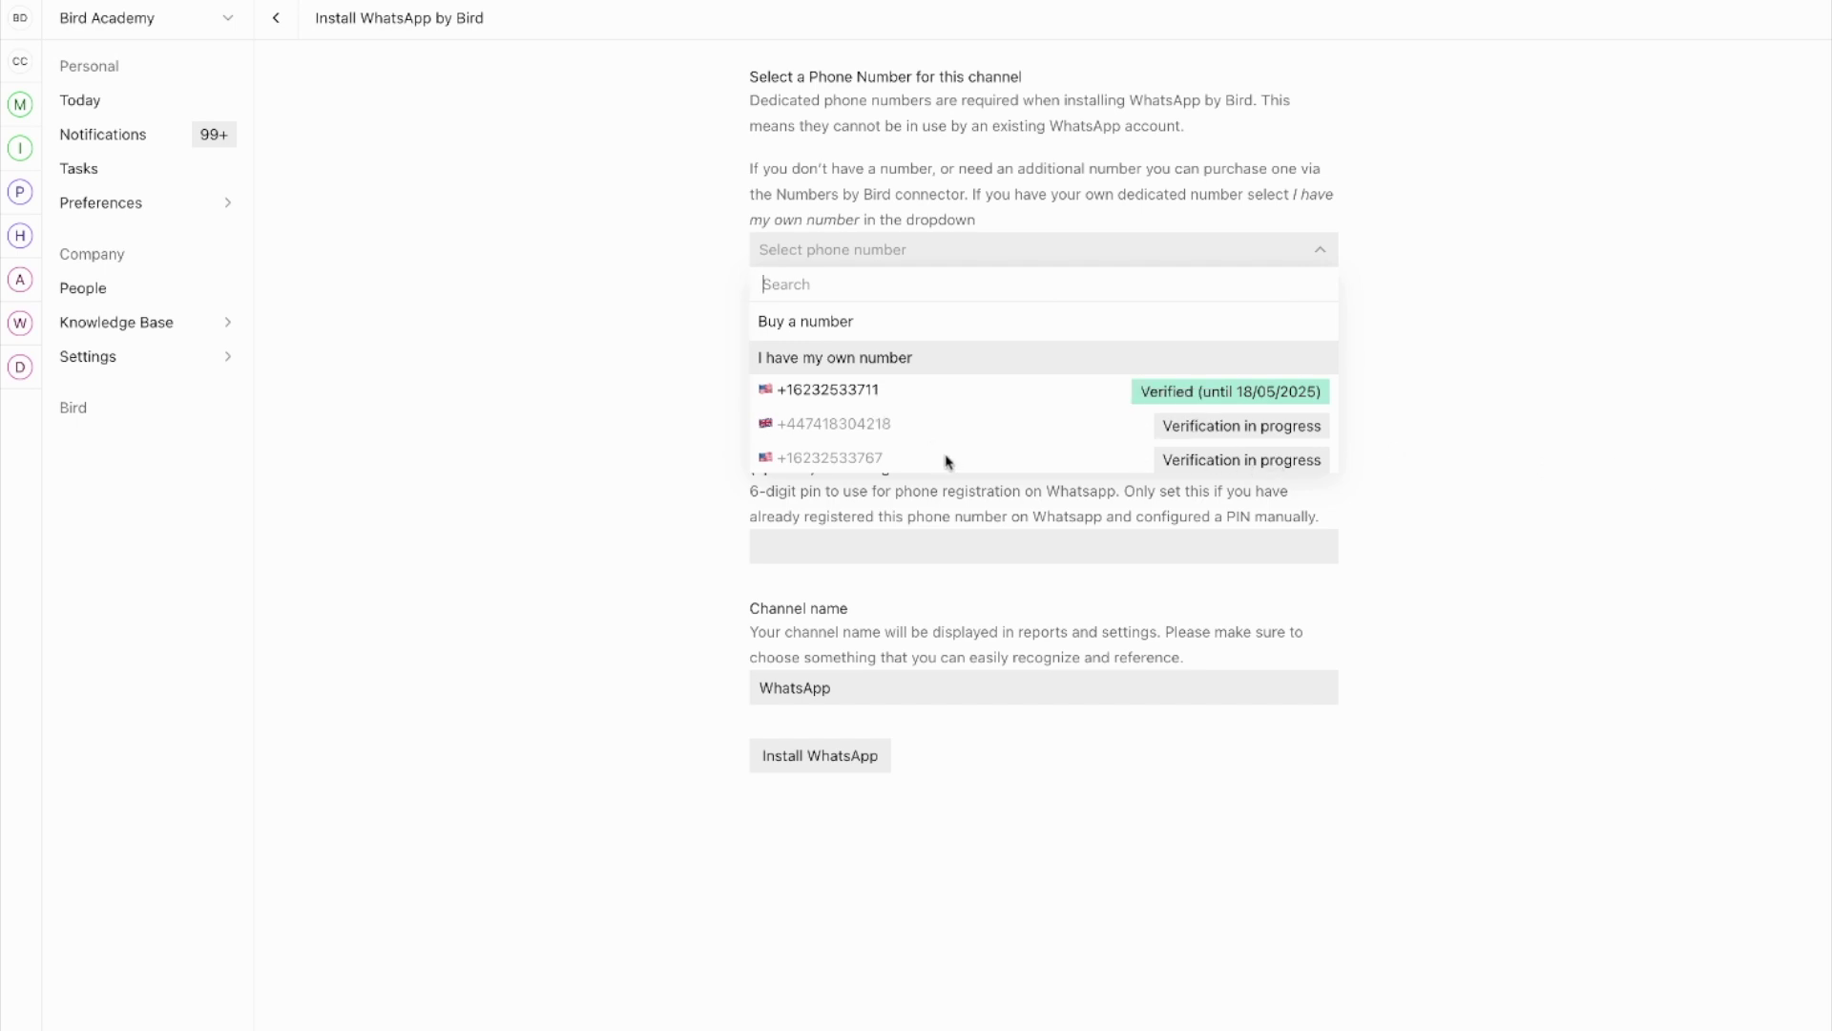
mouse_move(1154, 397)
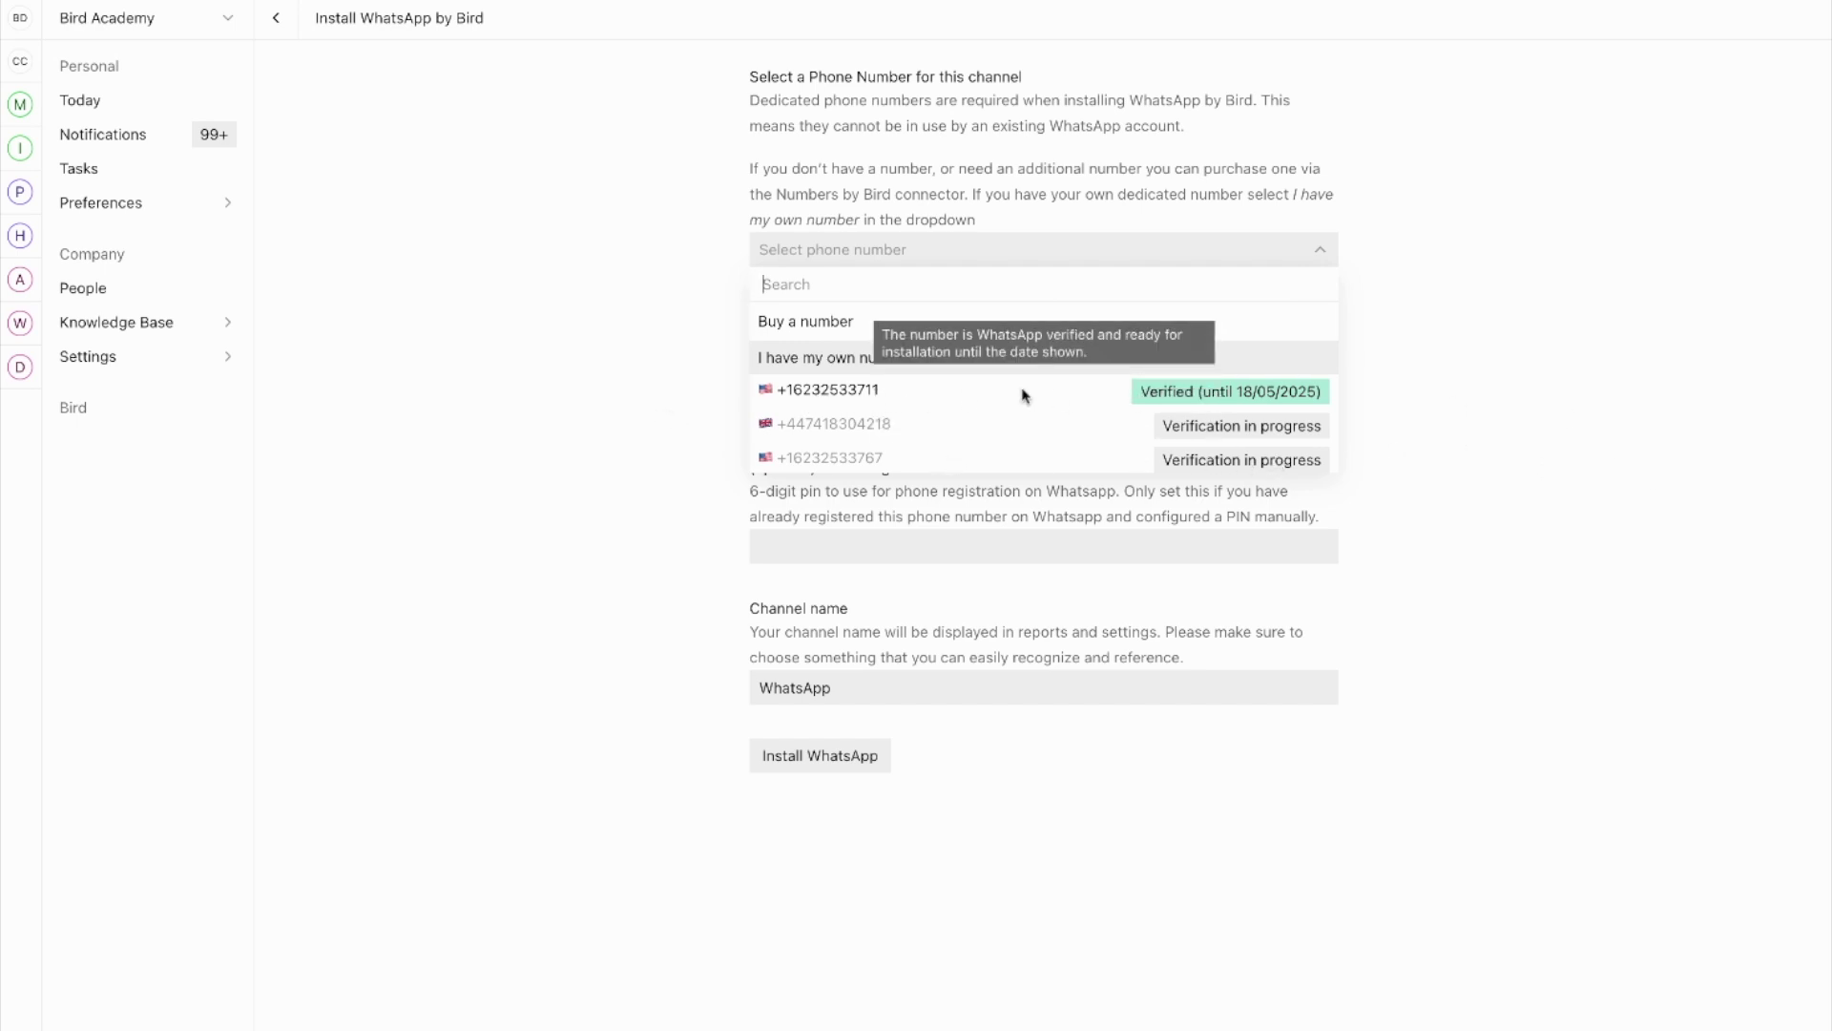
click(841, 393)
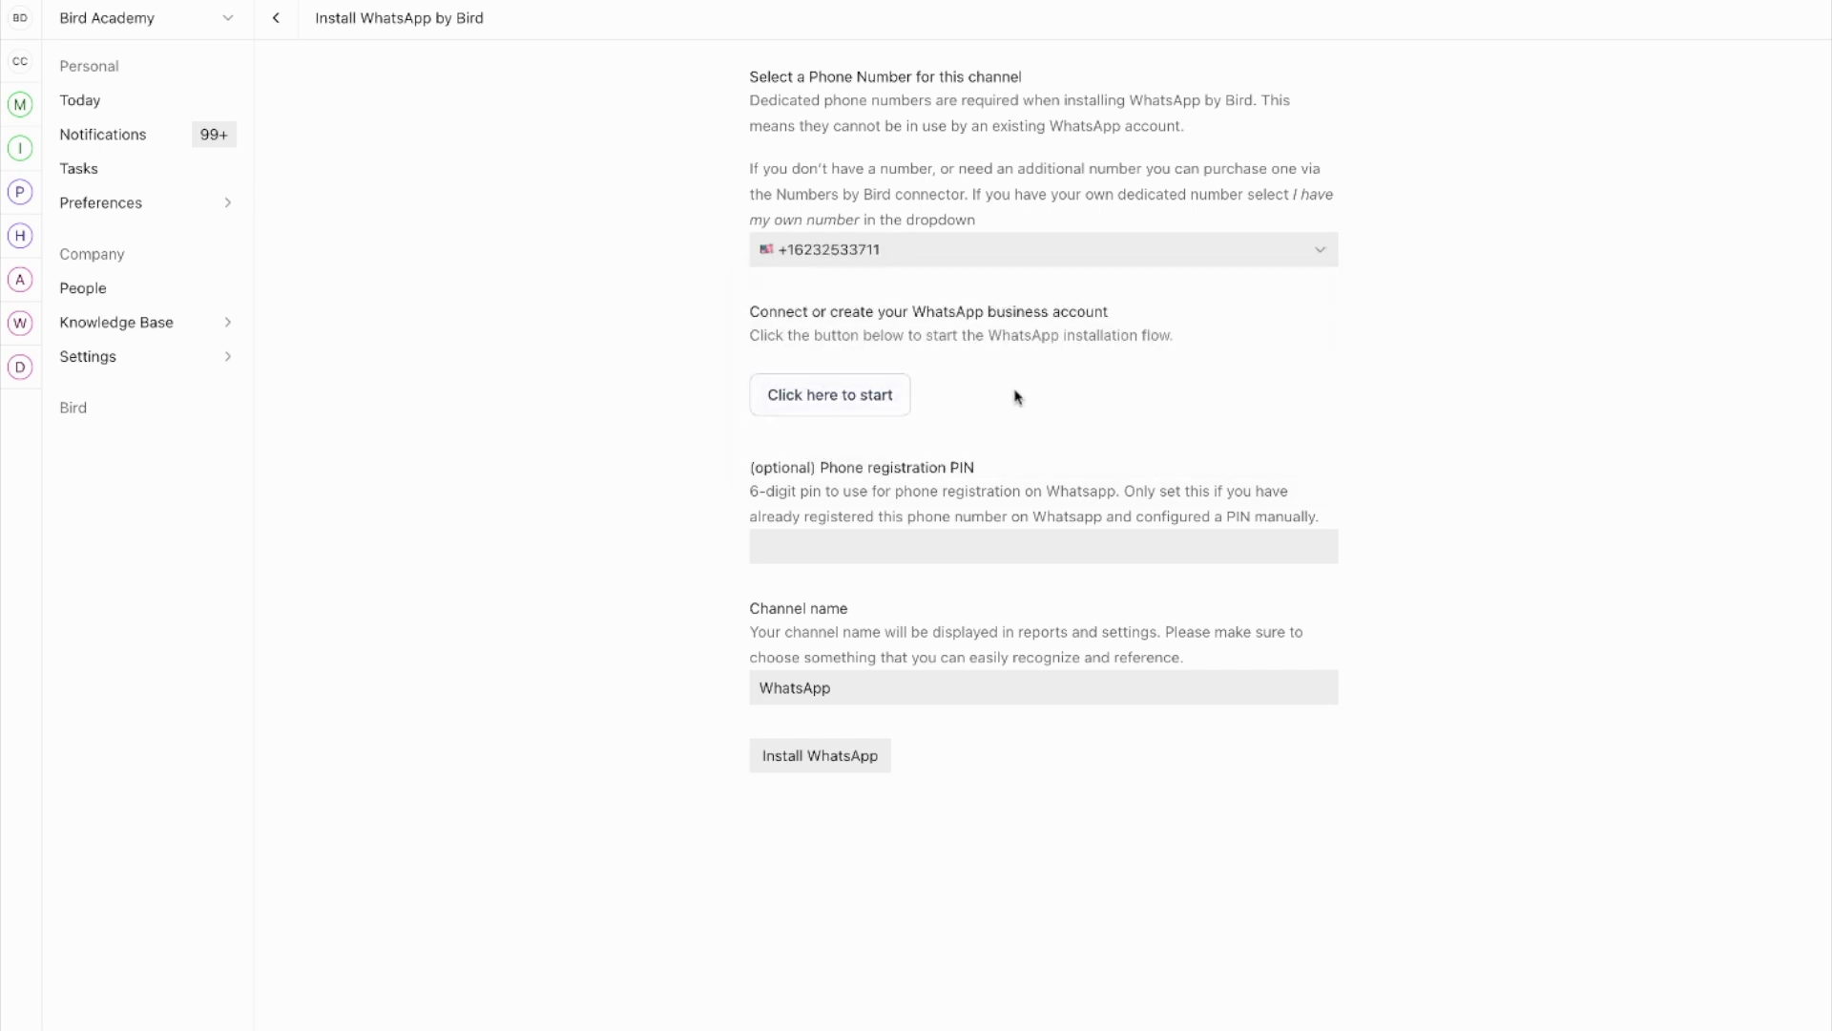
click(817, 401)
Step: Change the channel name to 'WhatsApp Support', submit it, and return to the WhatsApp channel list
click(878, 761)
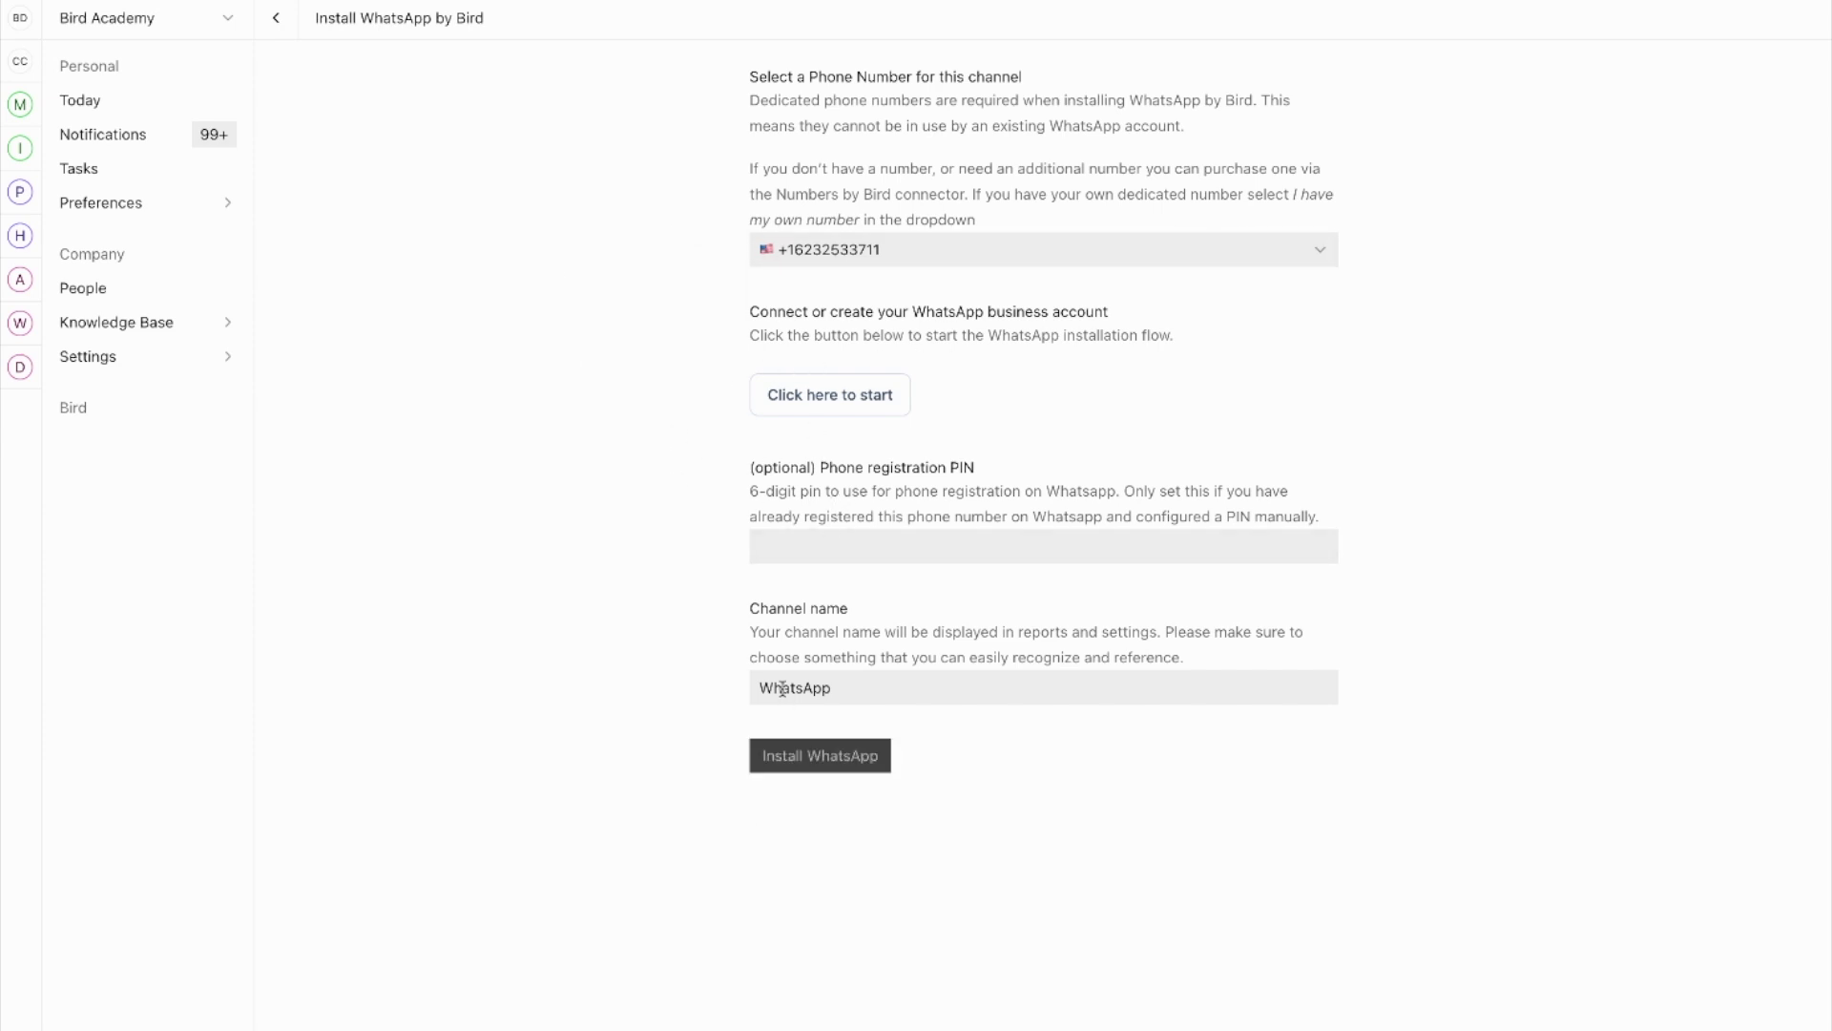
double_click(782, 688)
click(885, 683)
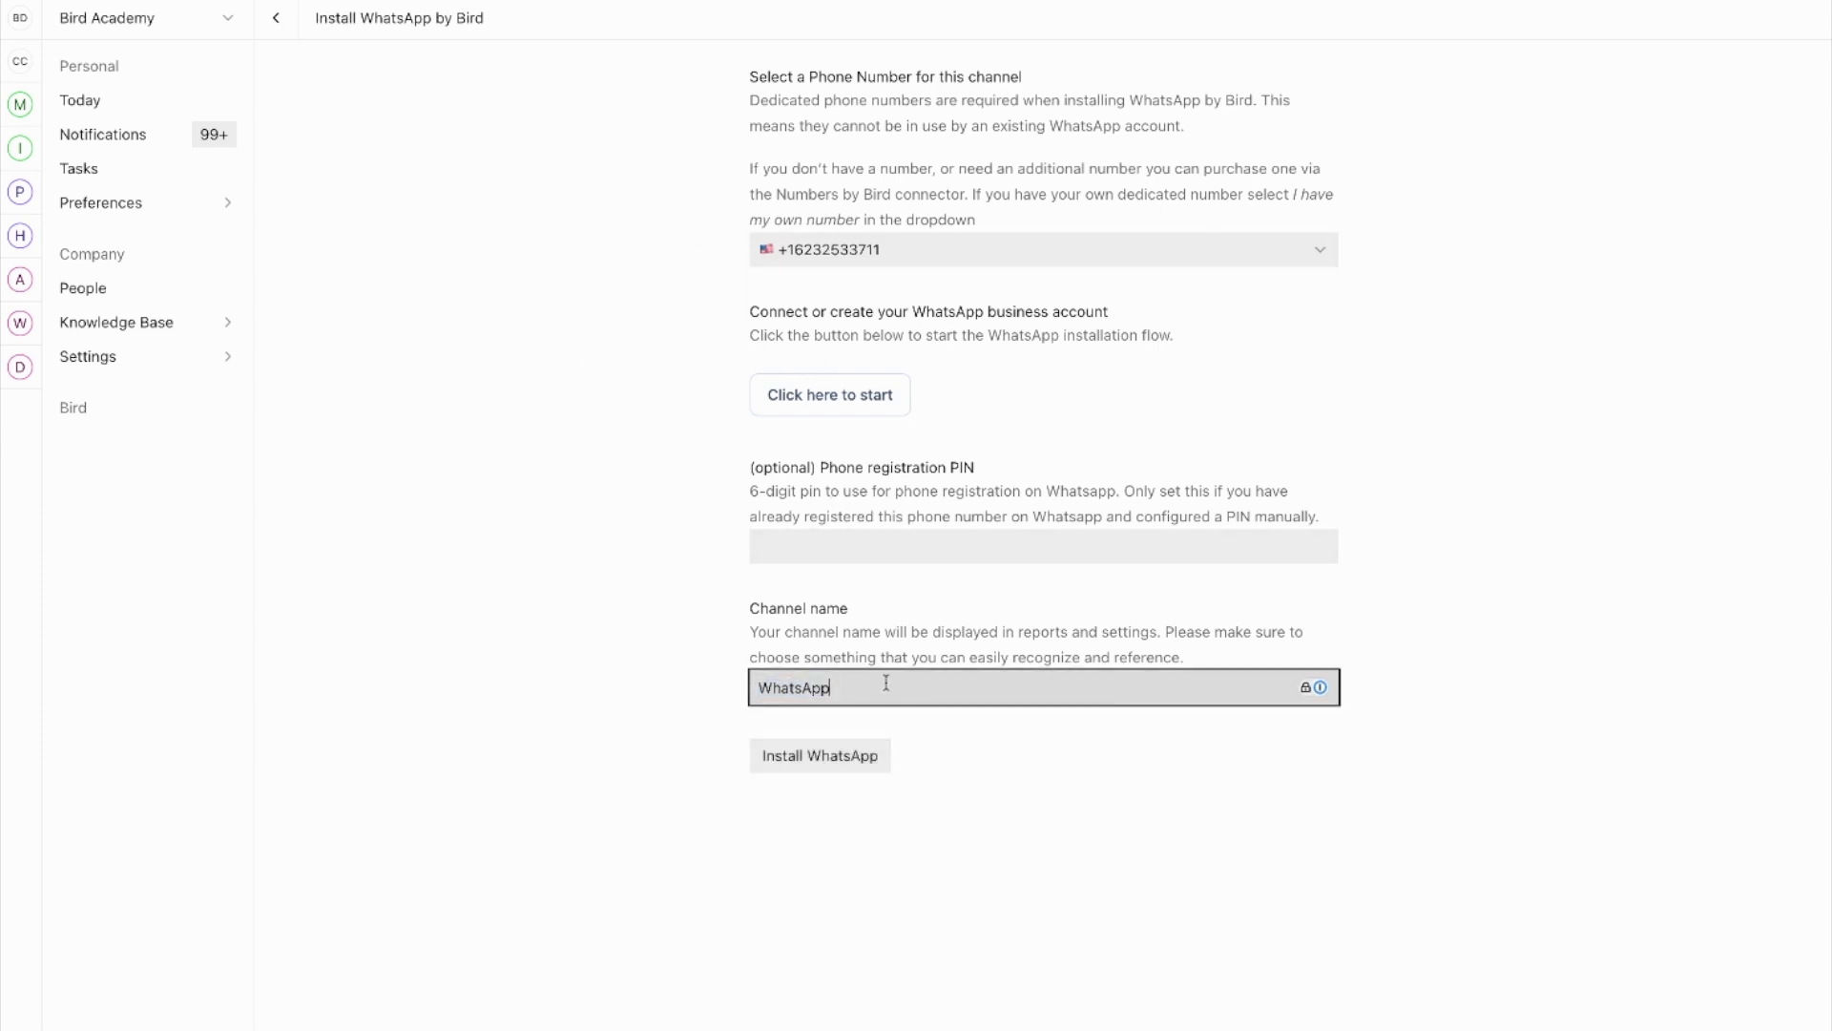
text(number)
key(BackSpace)
key(BackSpace)
key(BackSpace)
key(BackSpace)
key(BackSpace)
key(BackSpace)
text(Marke)
key(BackSpace)
key(BackSpace)
key(BackSpace)
key(BackSpace)
key(BackSpace)
text(Support)
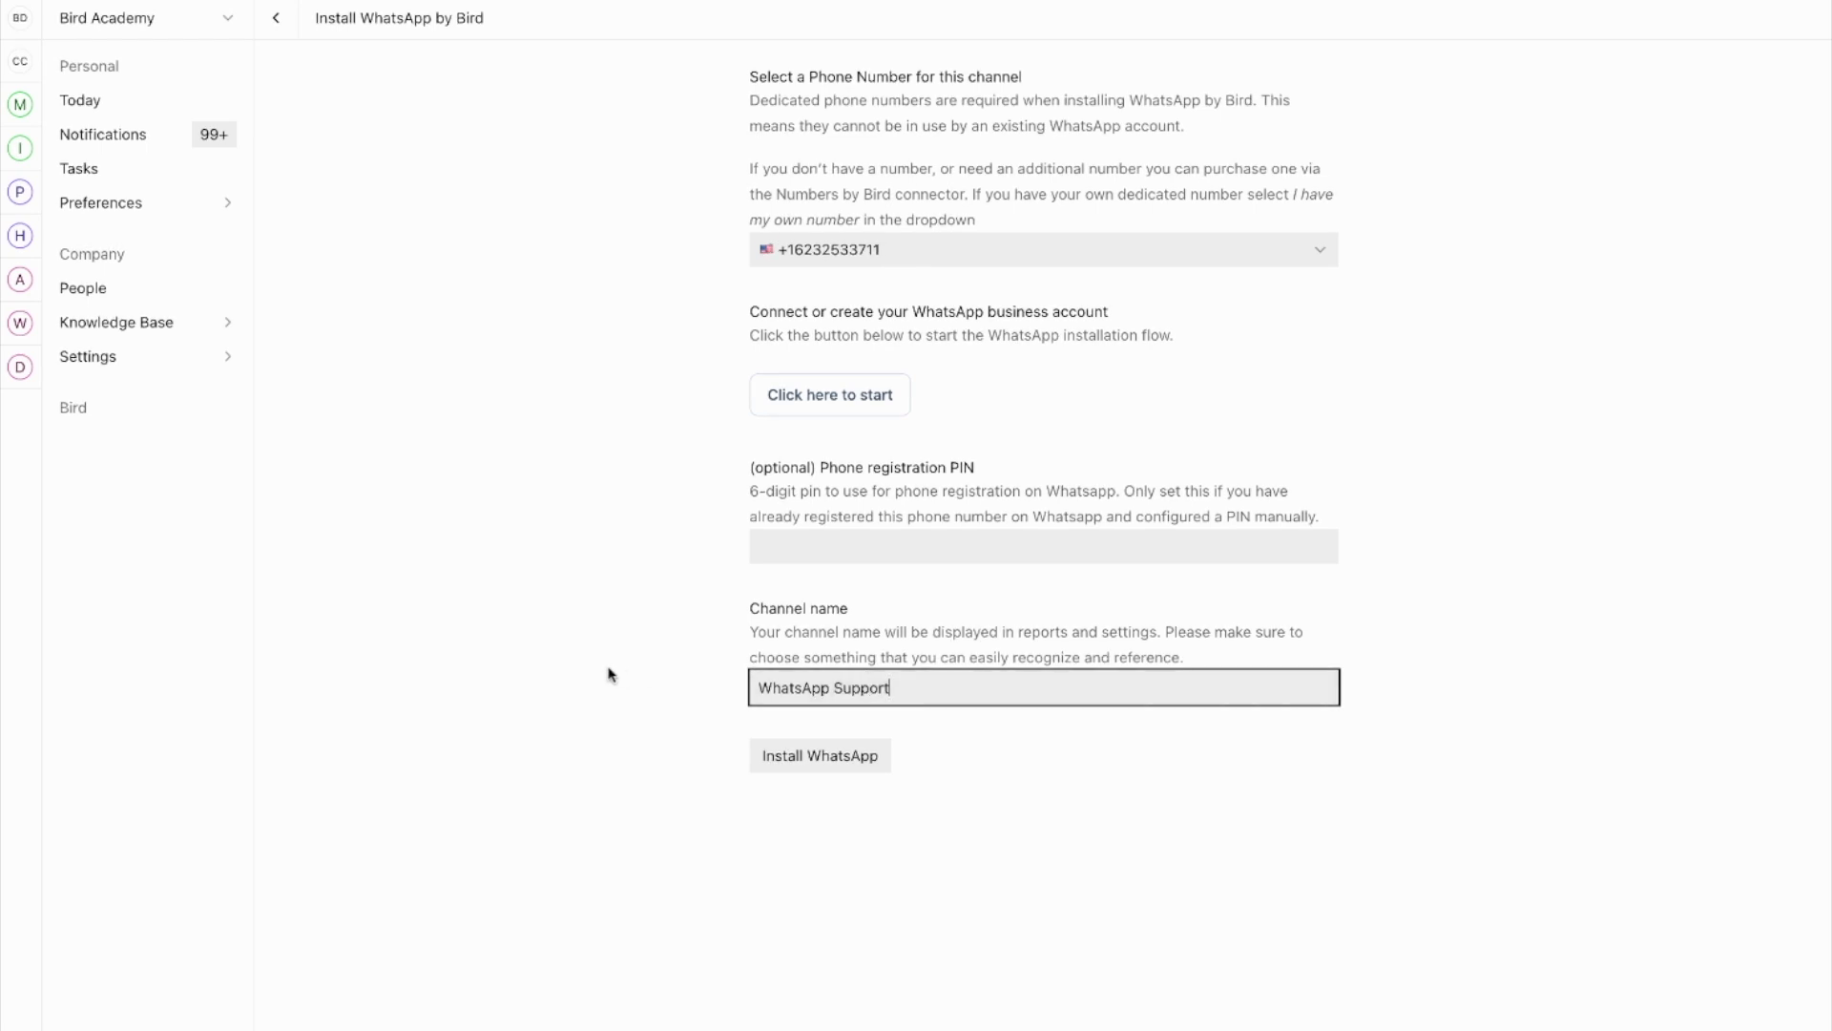
click(607, 673)
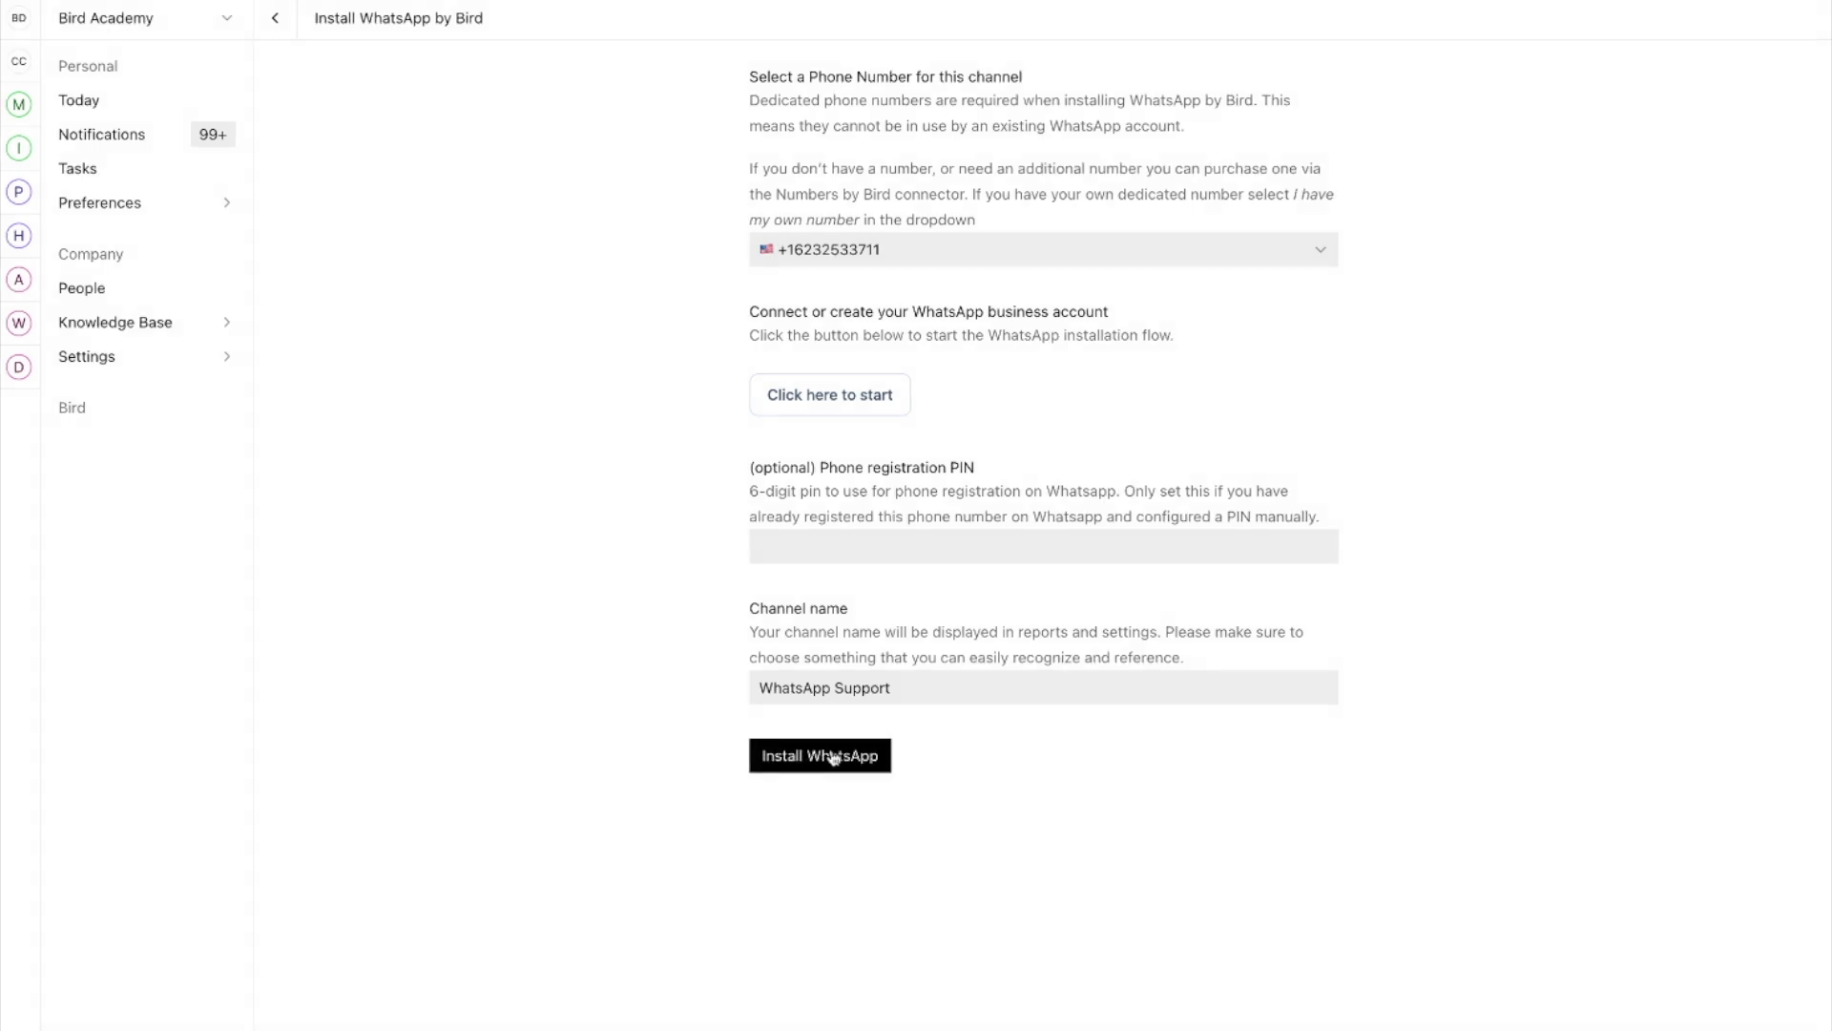
click(286, 18)
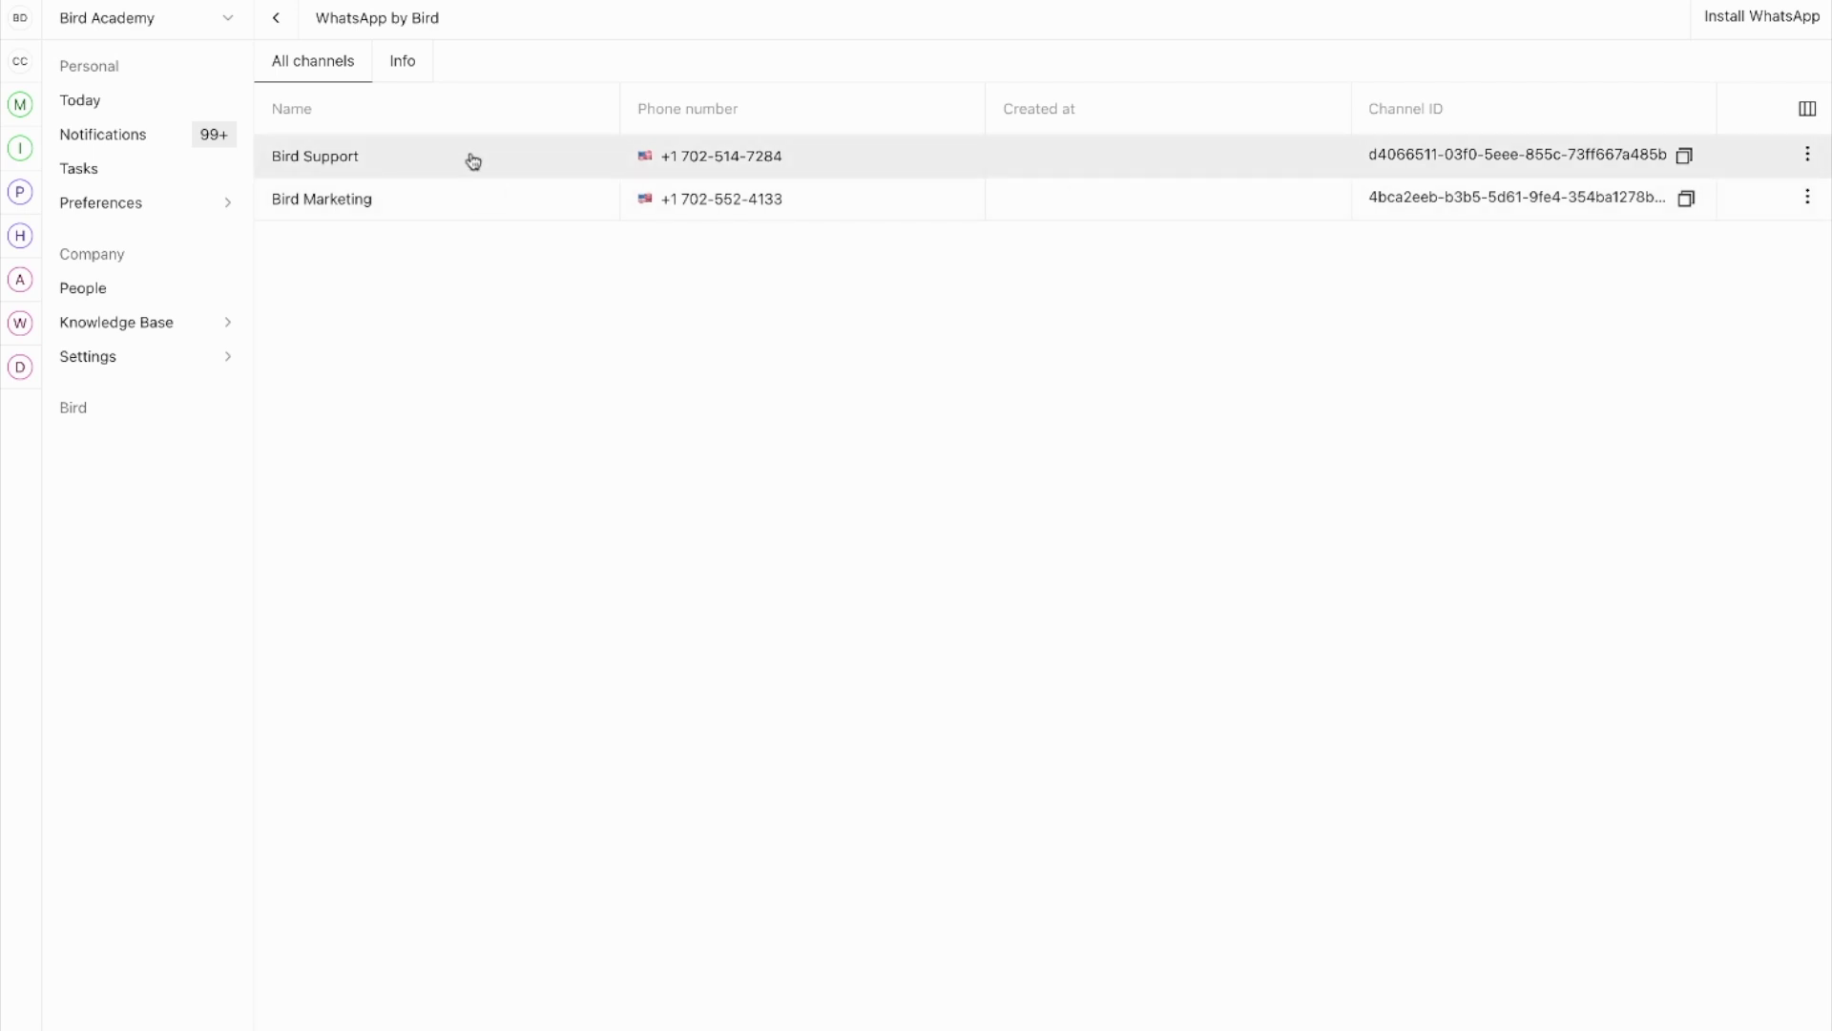
Step: Open the Bird Marketing channel and scroll through its Settings tab
click(417, 205)
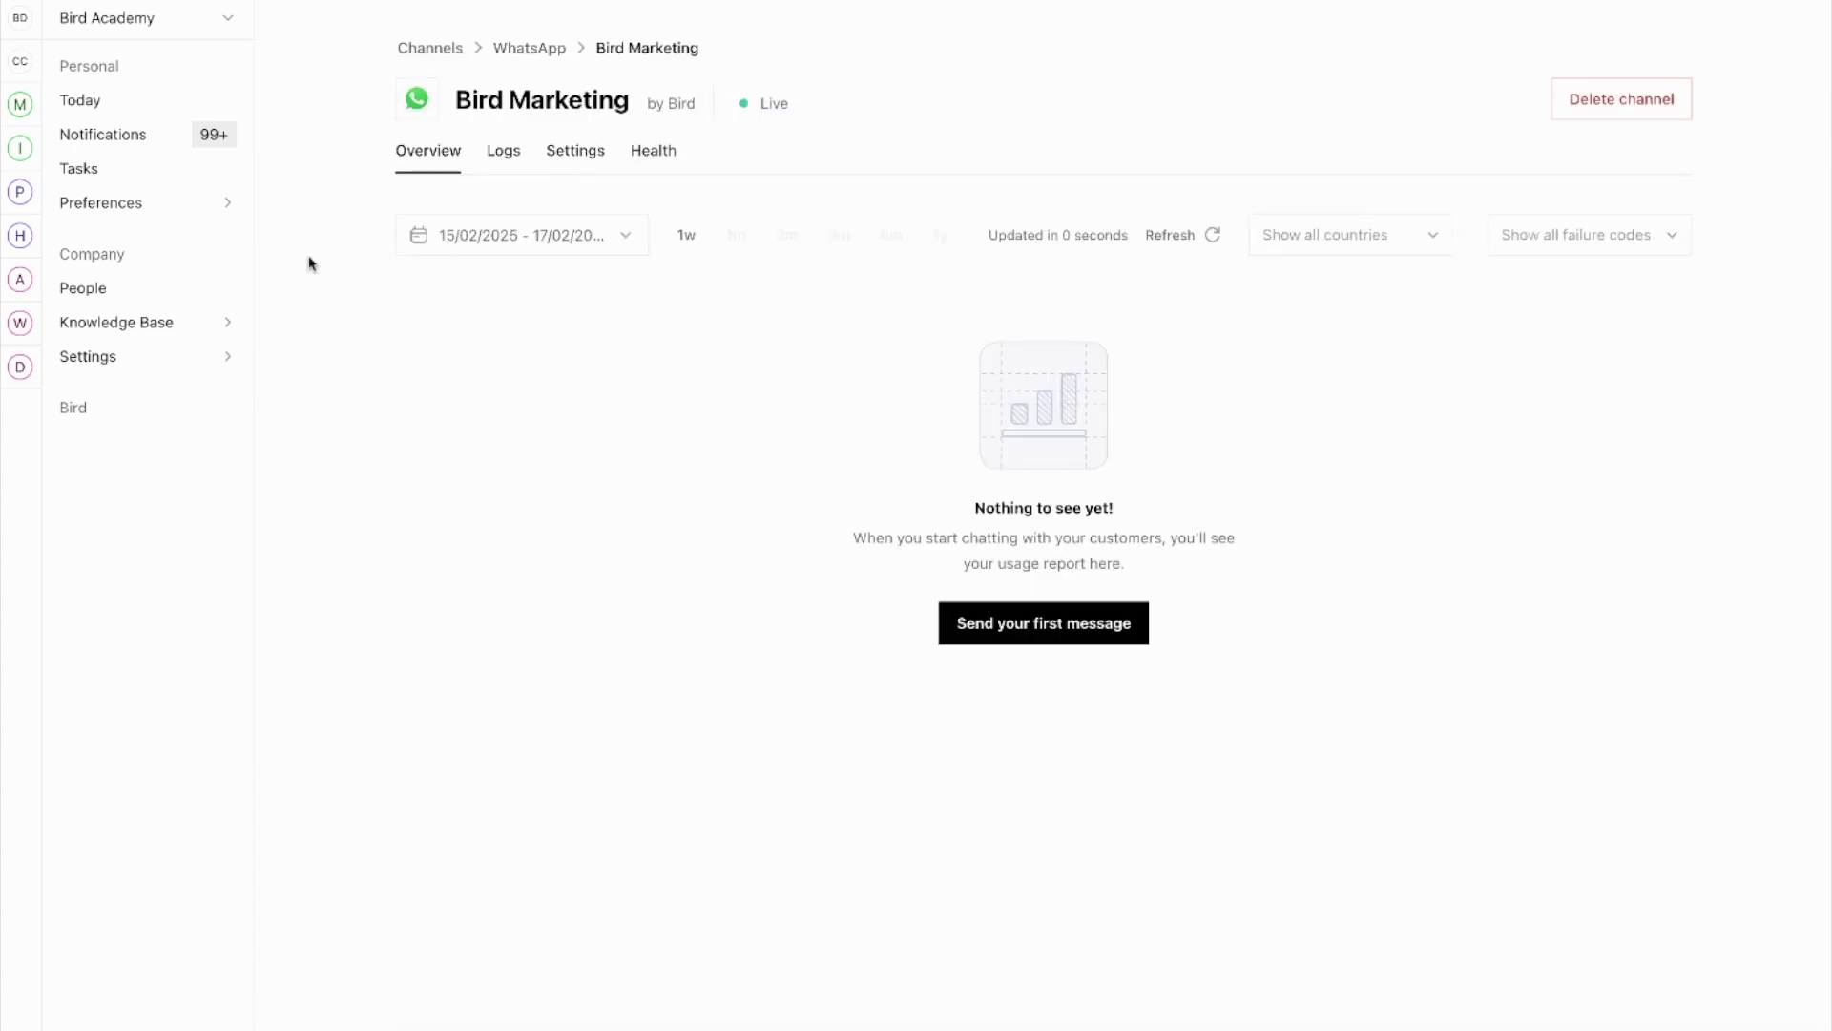
click(571, 151)
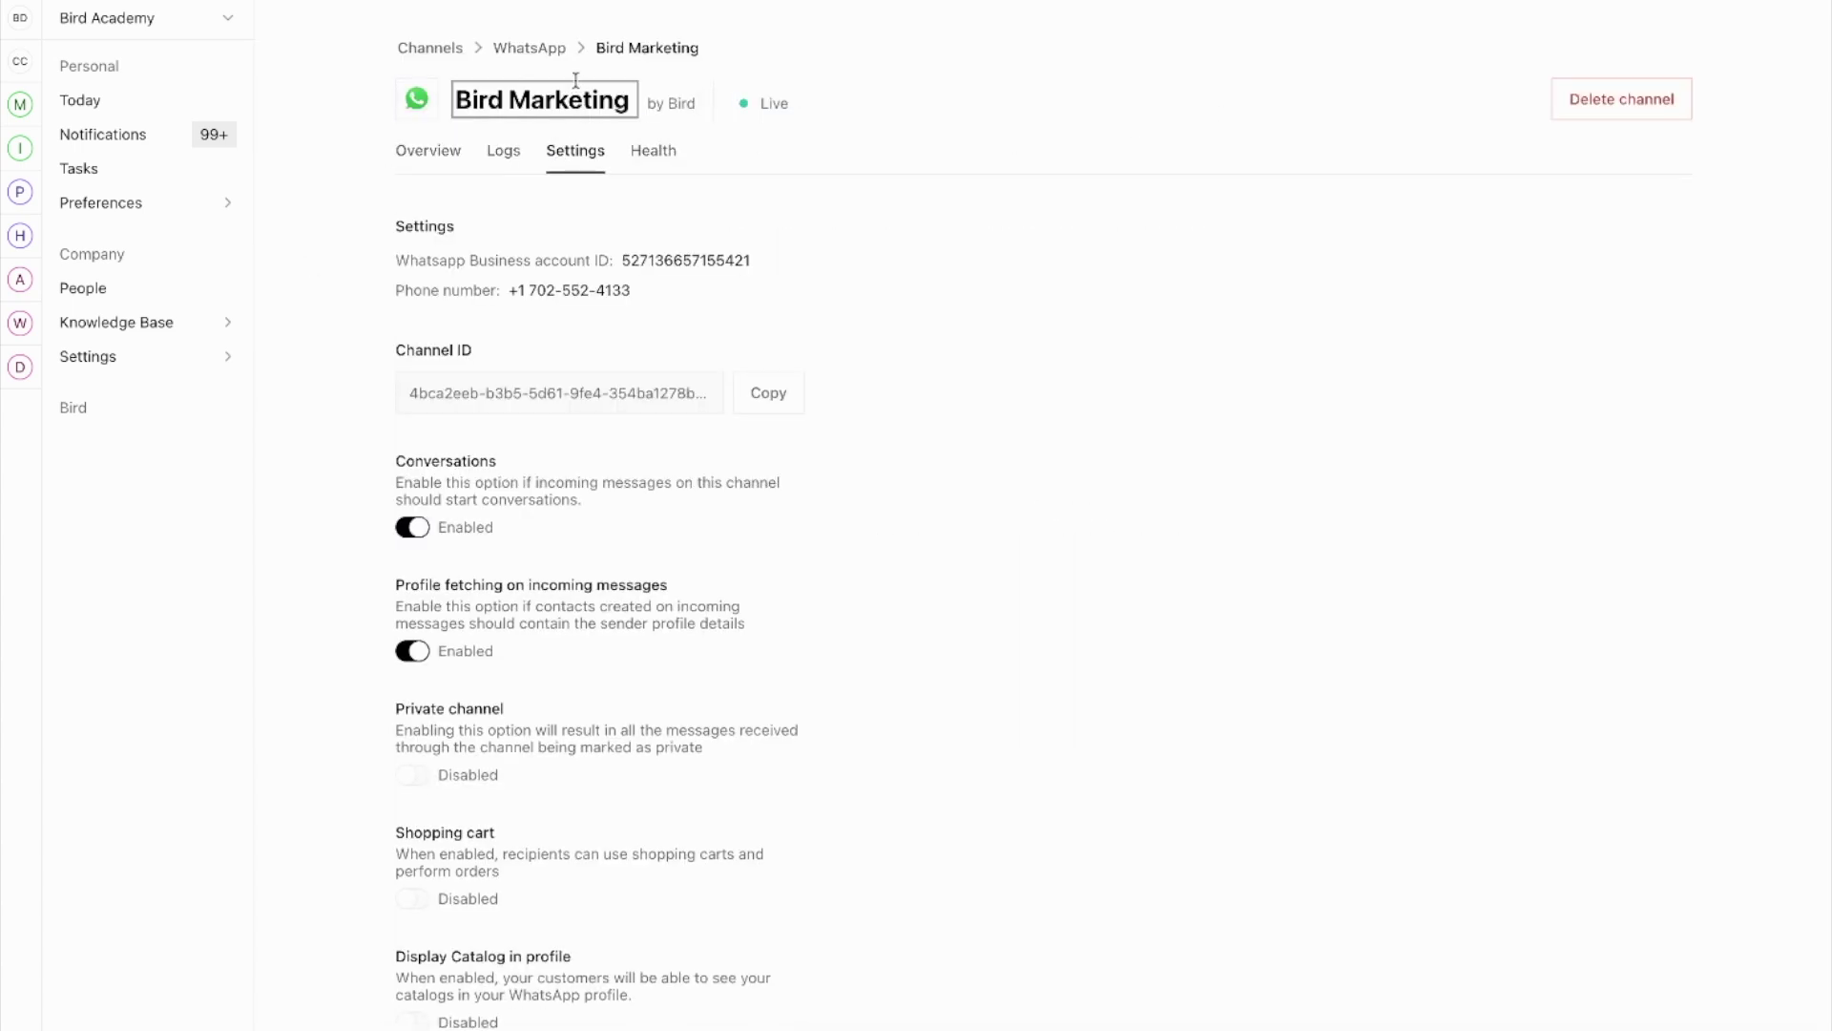
scroll(640, 277, down, 5)
scroll(647, 298, down, 6)
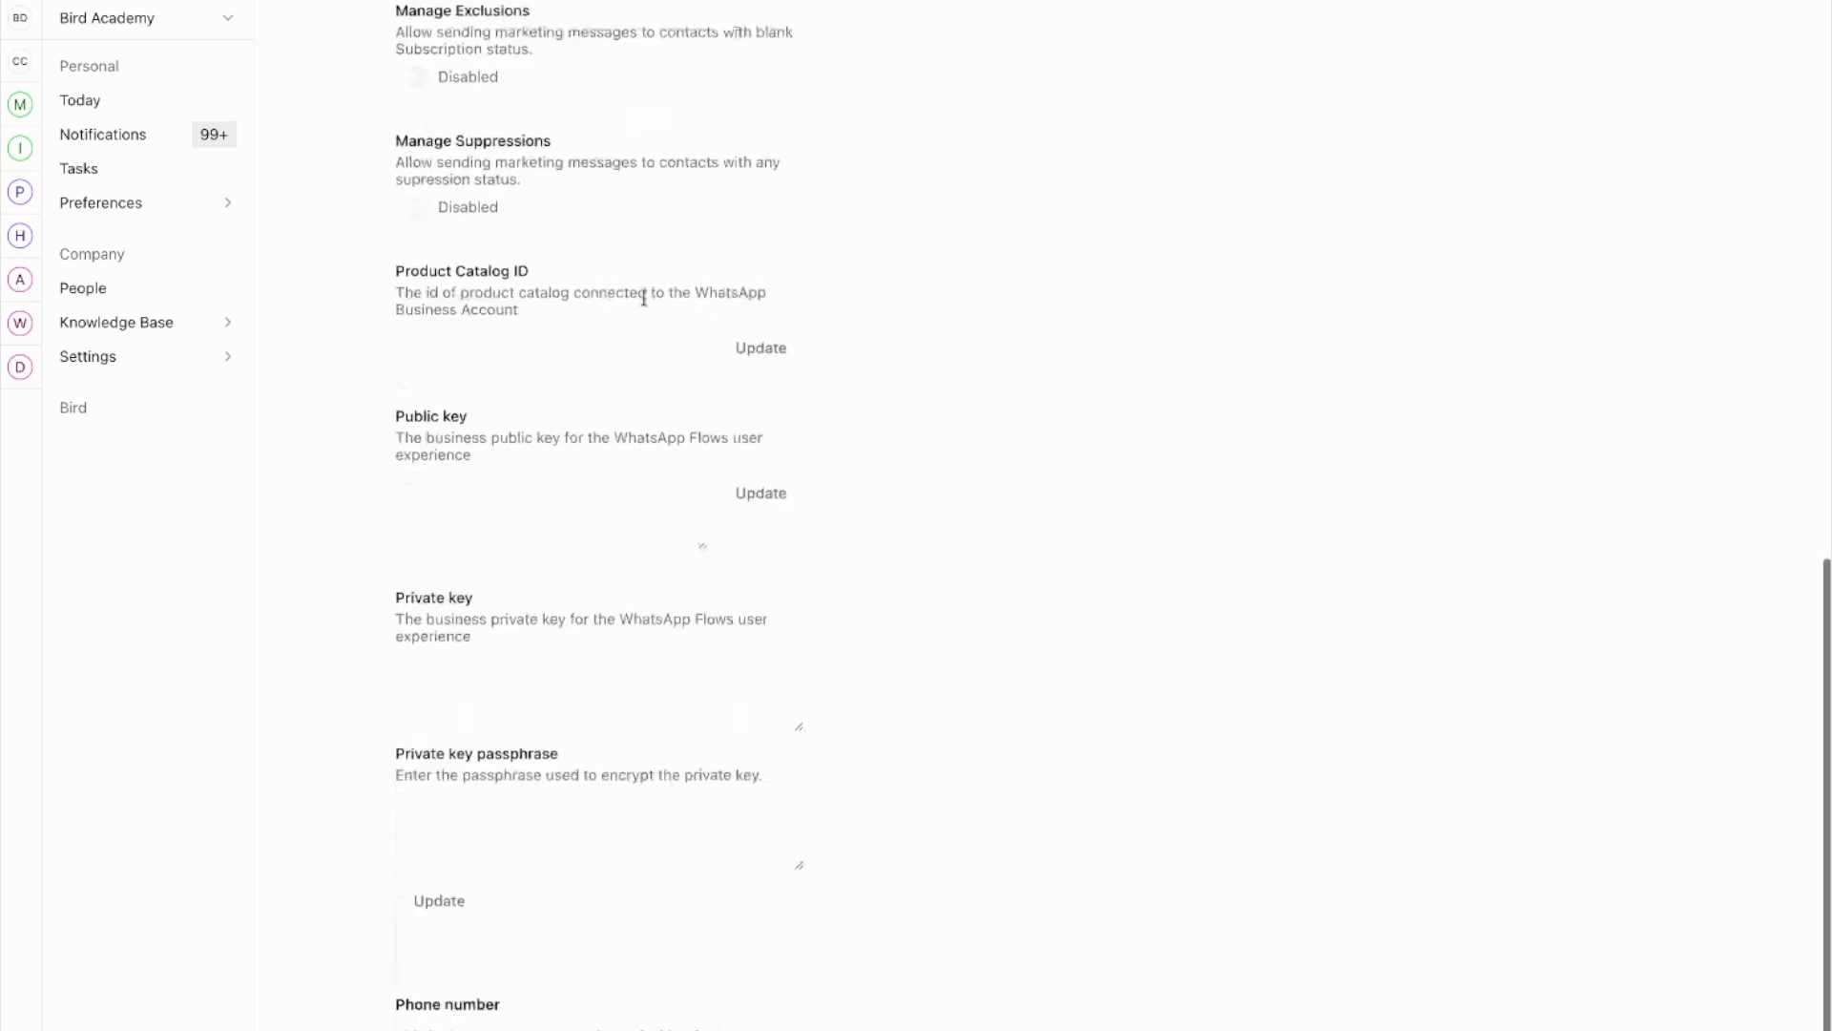
scroll(620, 267, up, 11)
scroll(640, 296, down, 3)
scroll(661, 327, down, 1)
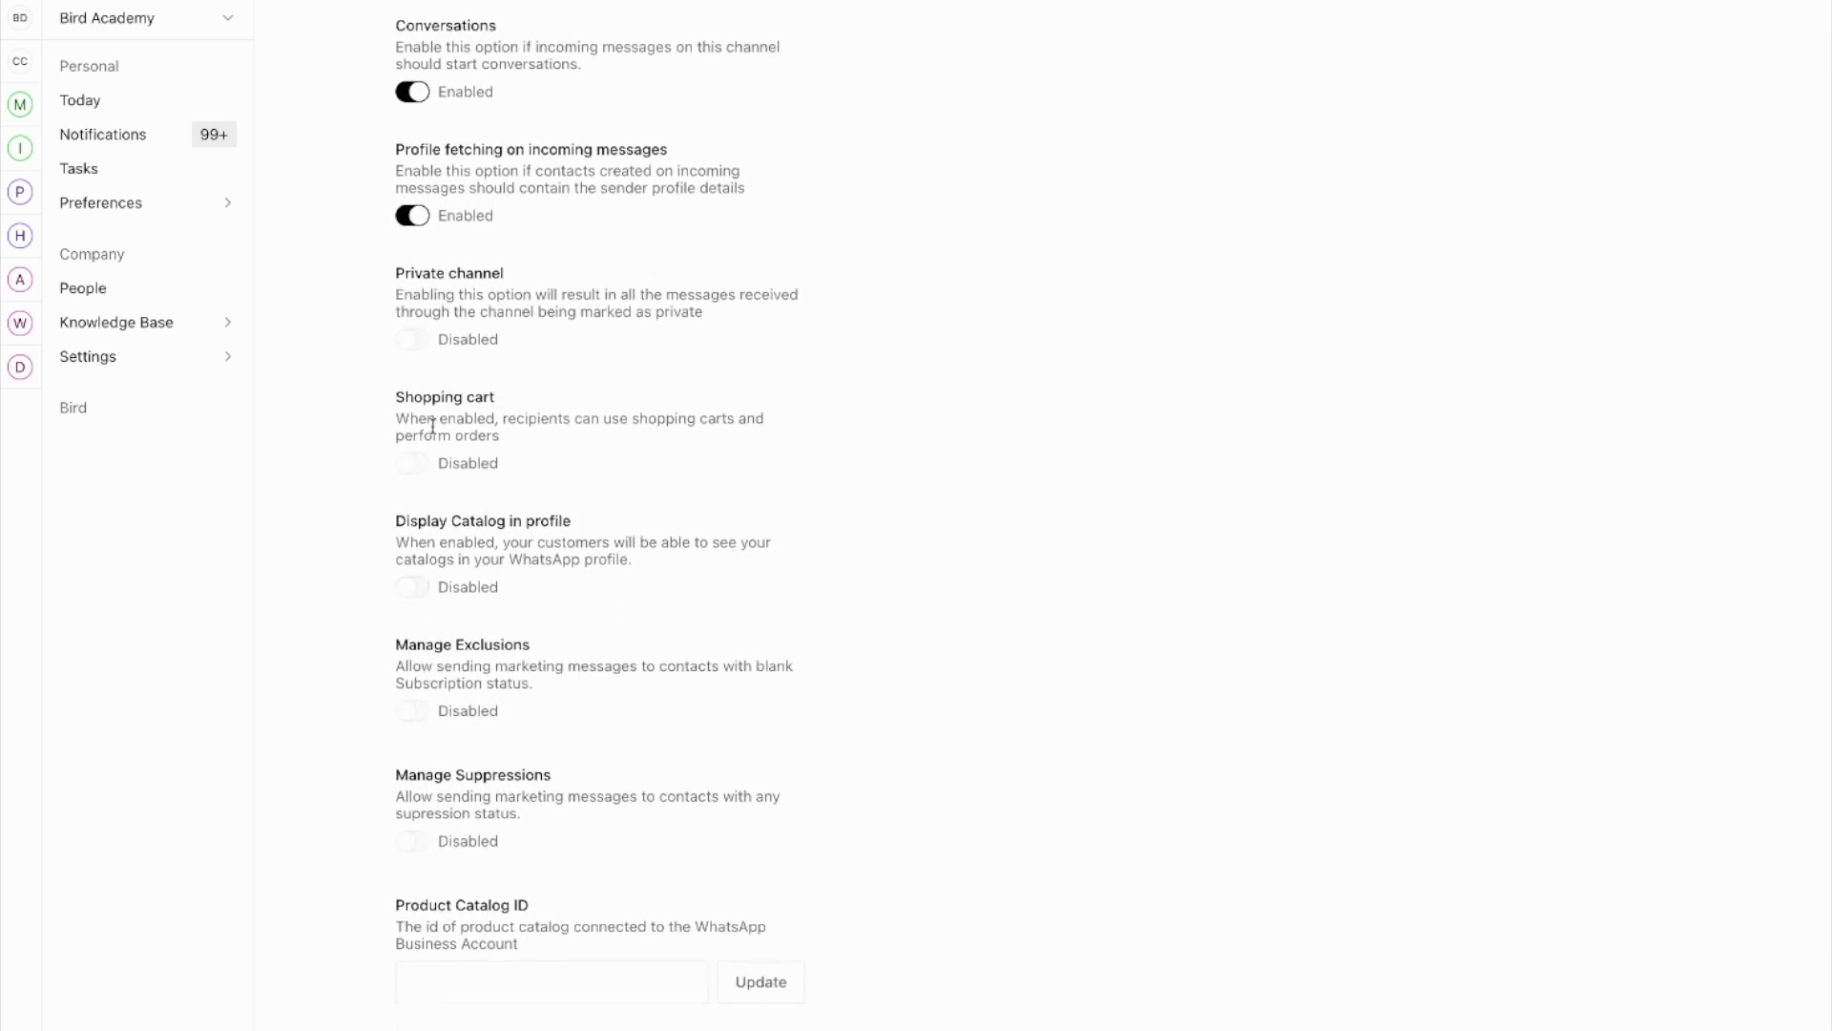
scroll(429, 432, down, 1)
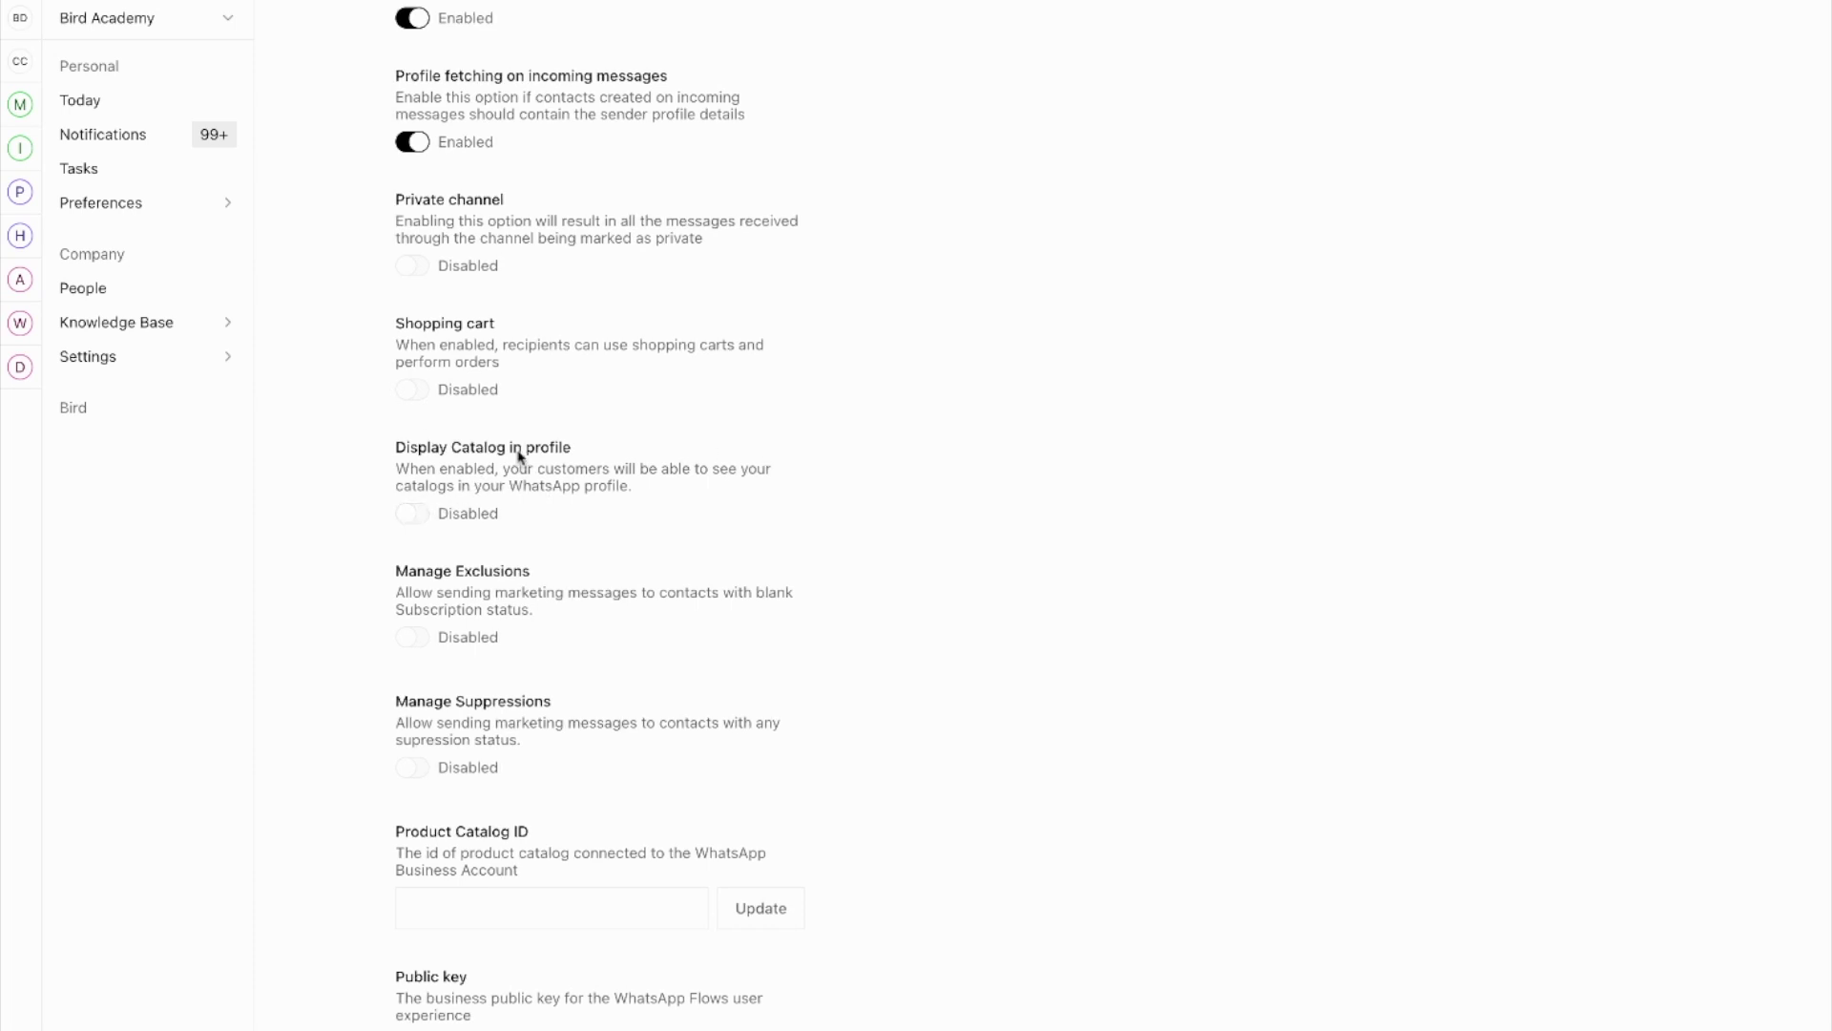
scroll(510, 439, down, 1)
scroll(413, 376, down, 1)
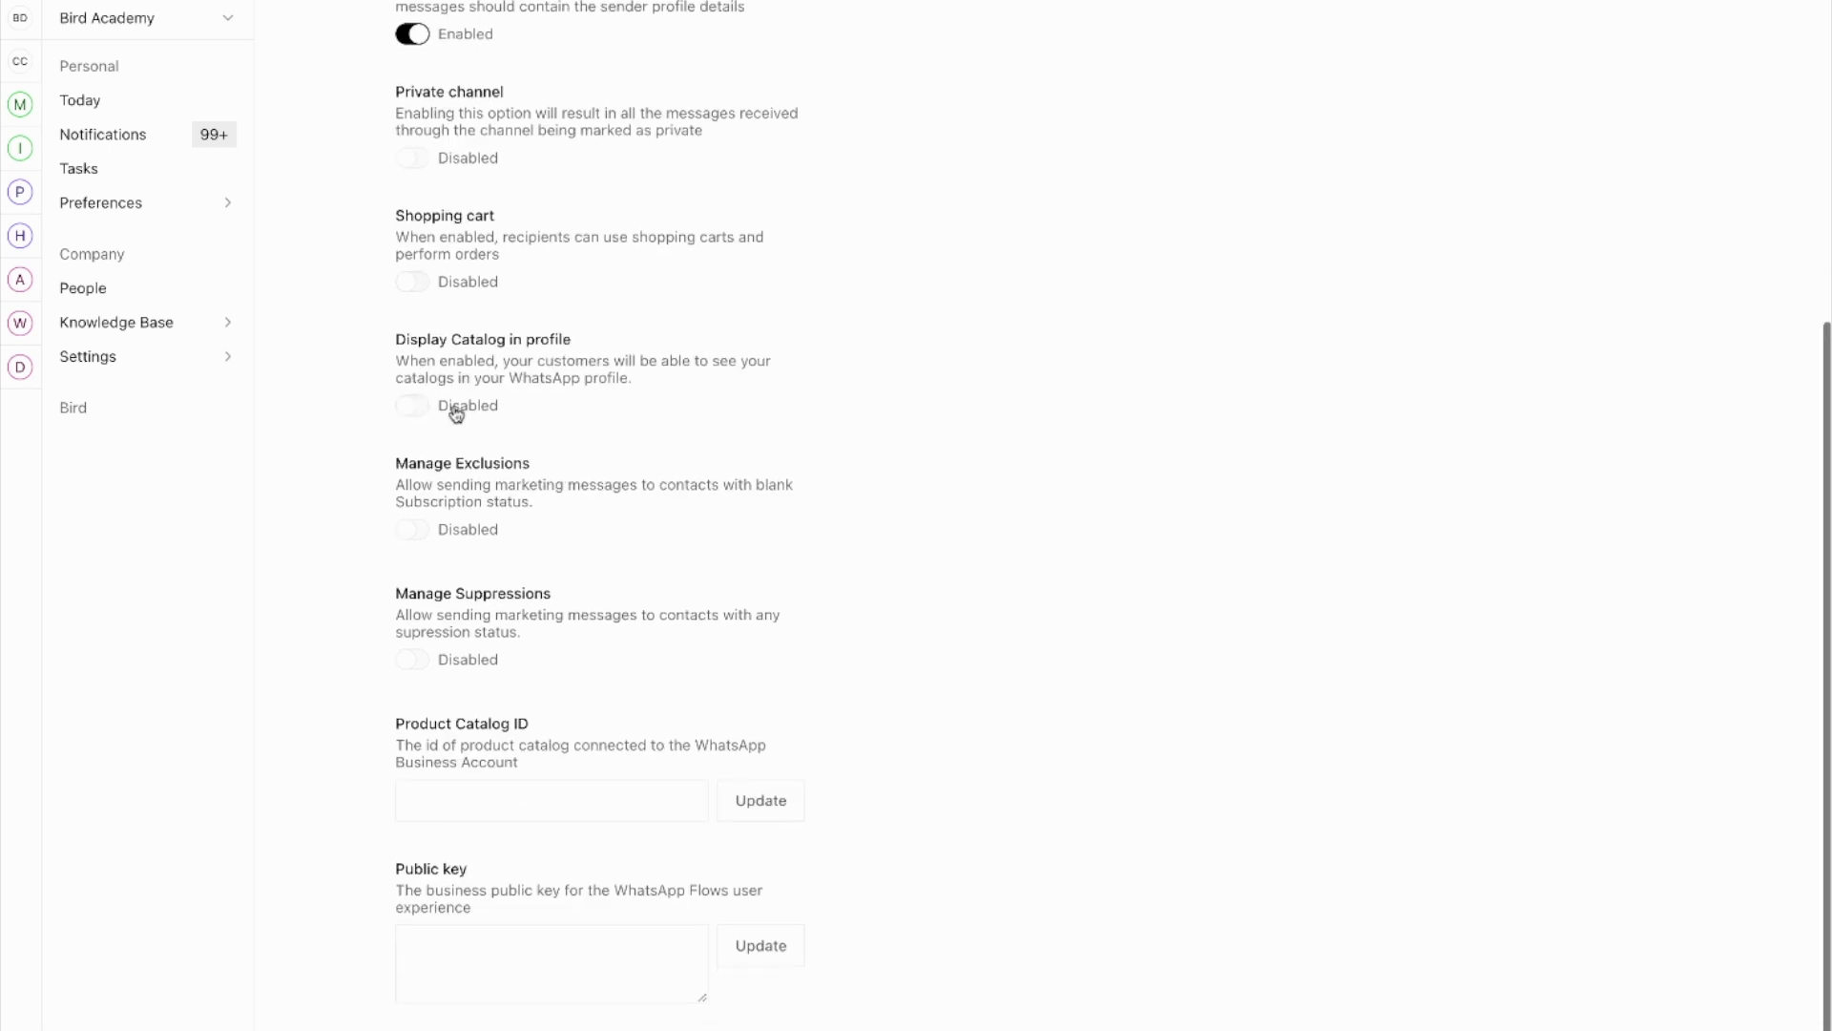
scroll(470, 413, down, 1)
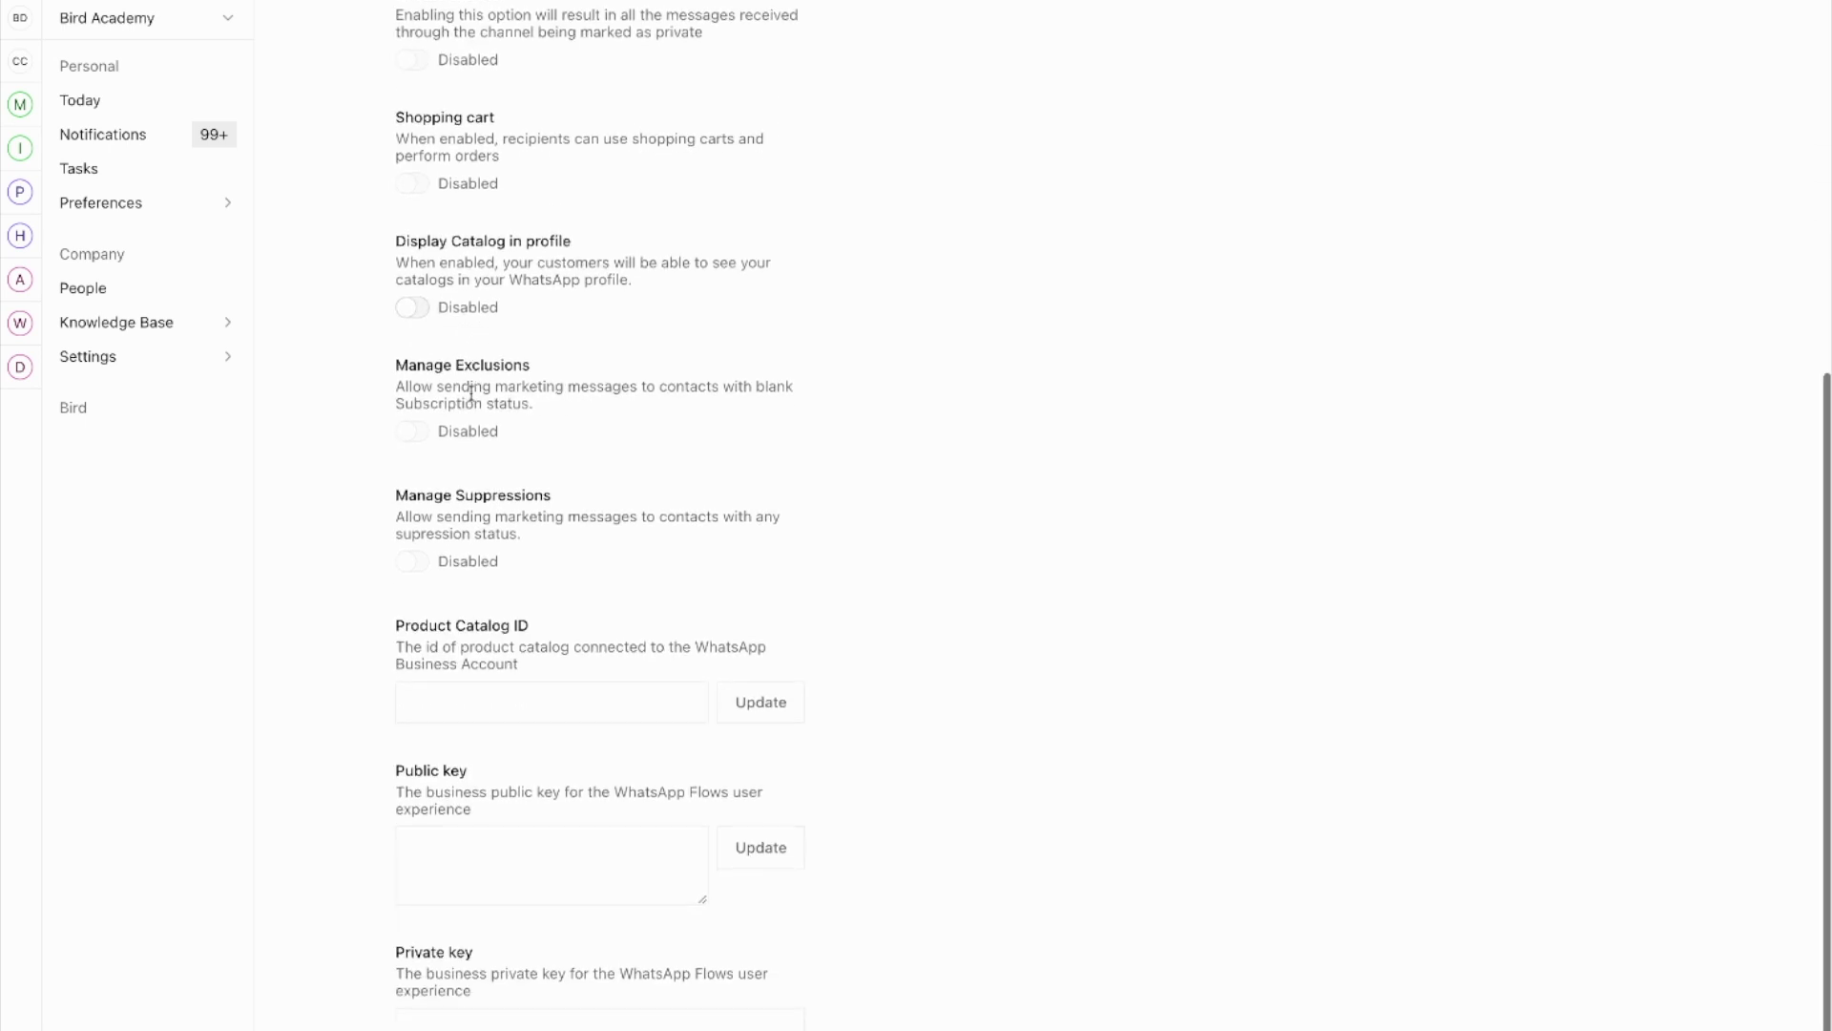
Step: Check the Product Catalog ID and verified business name fields, then go back to Manage Channels
click(458, 701)
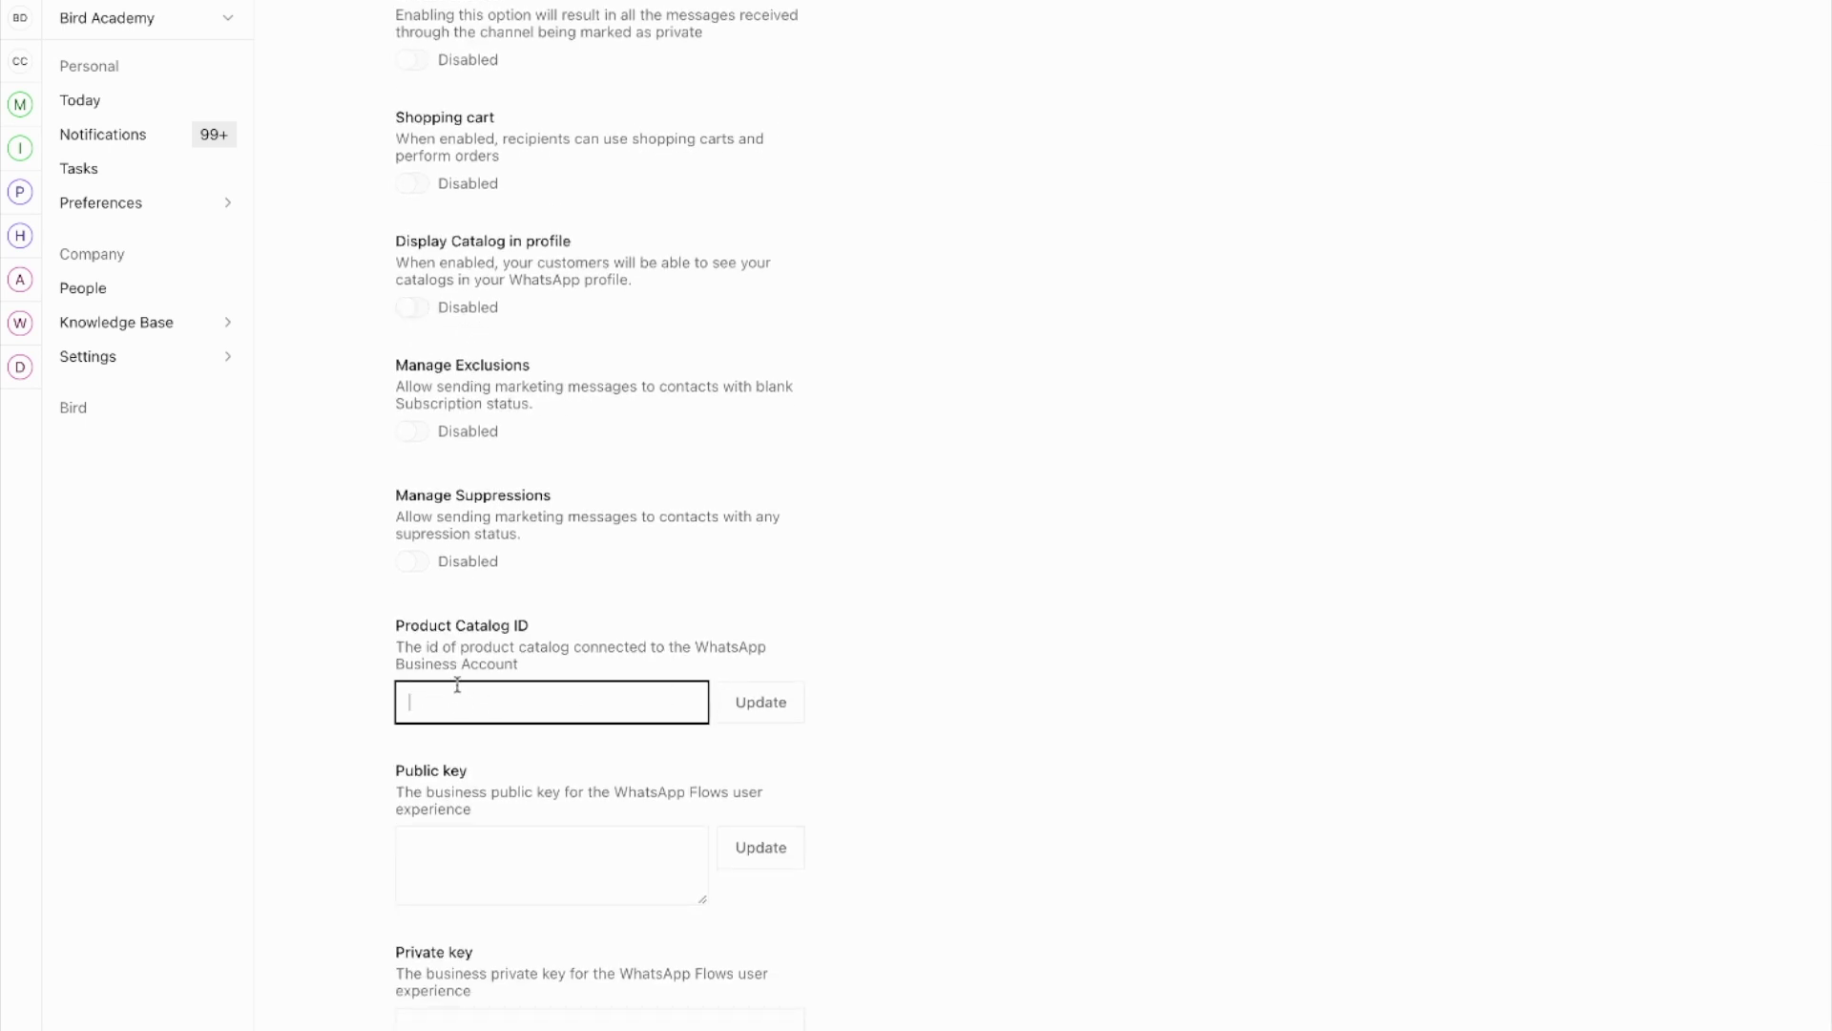
scroll(456, 684, down, 2)
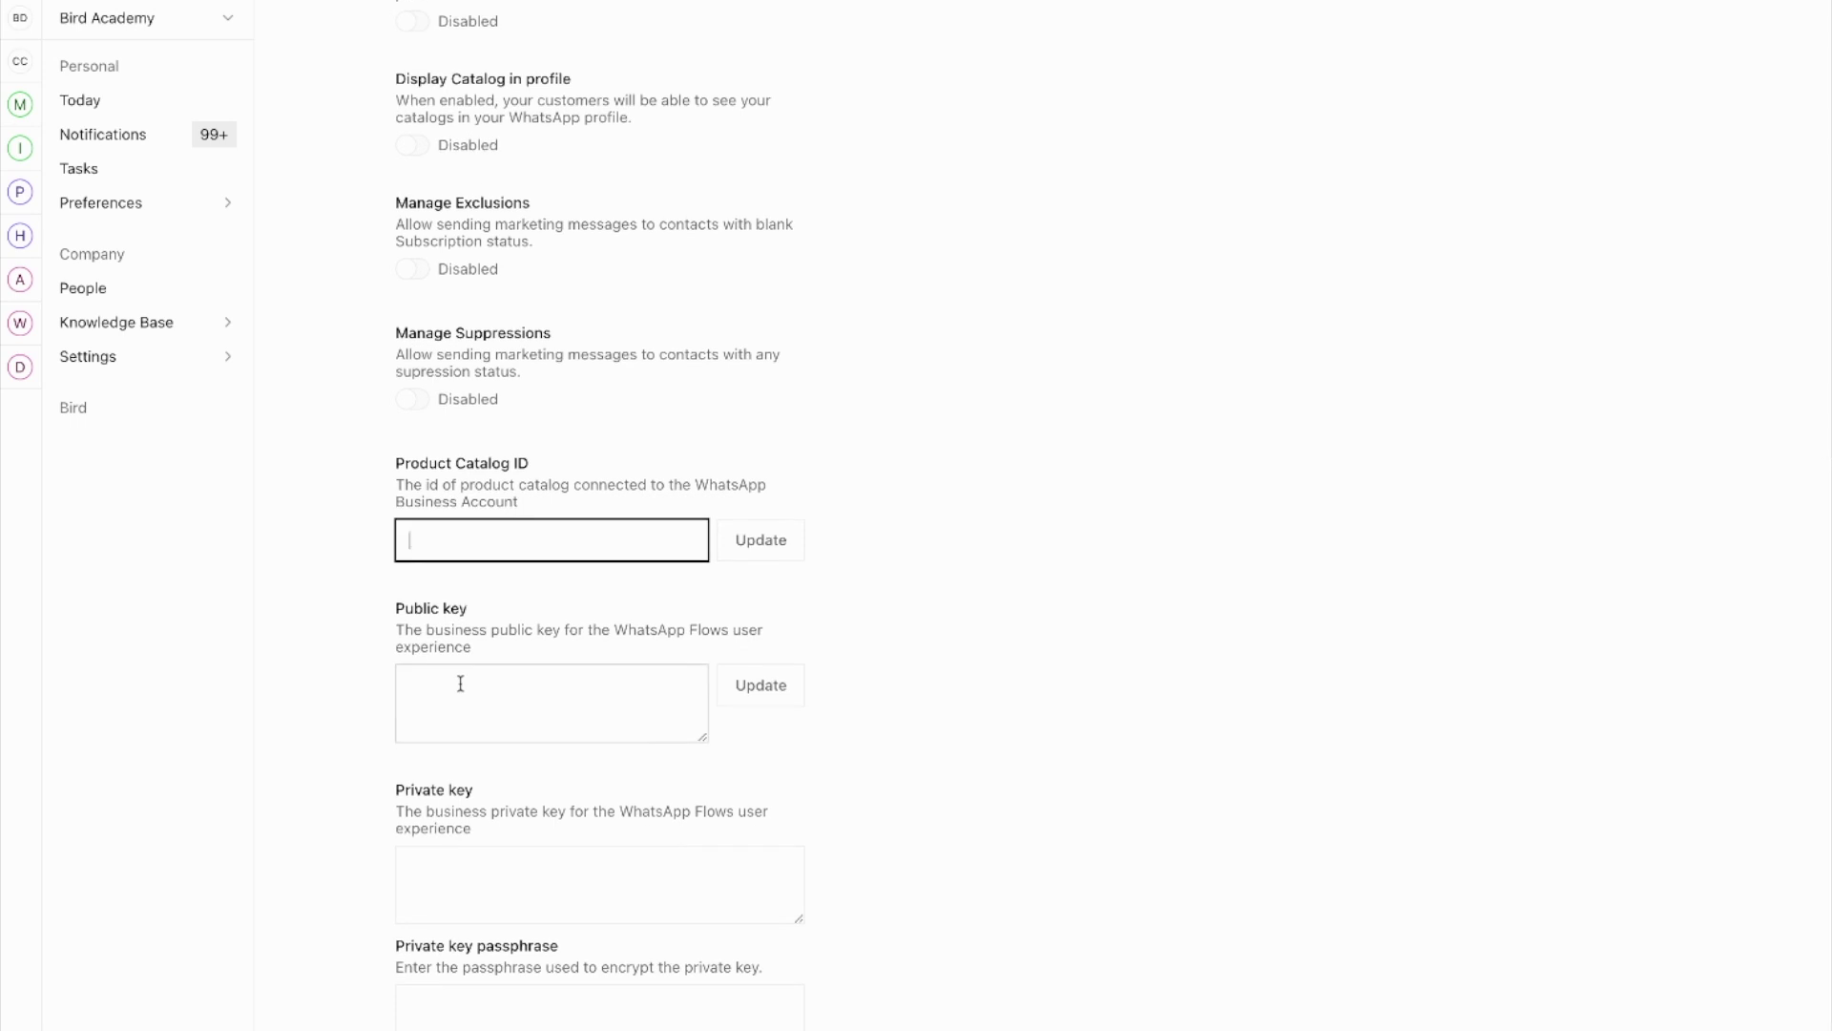
scroll(921, 654, down, 4)
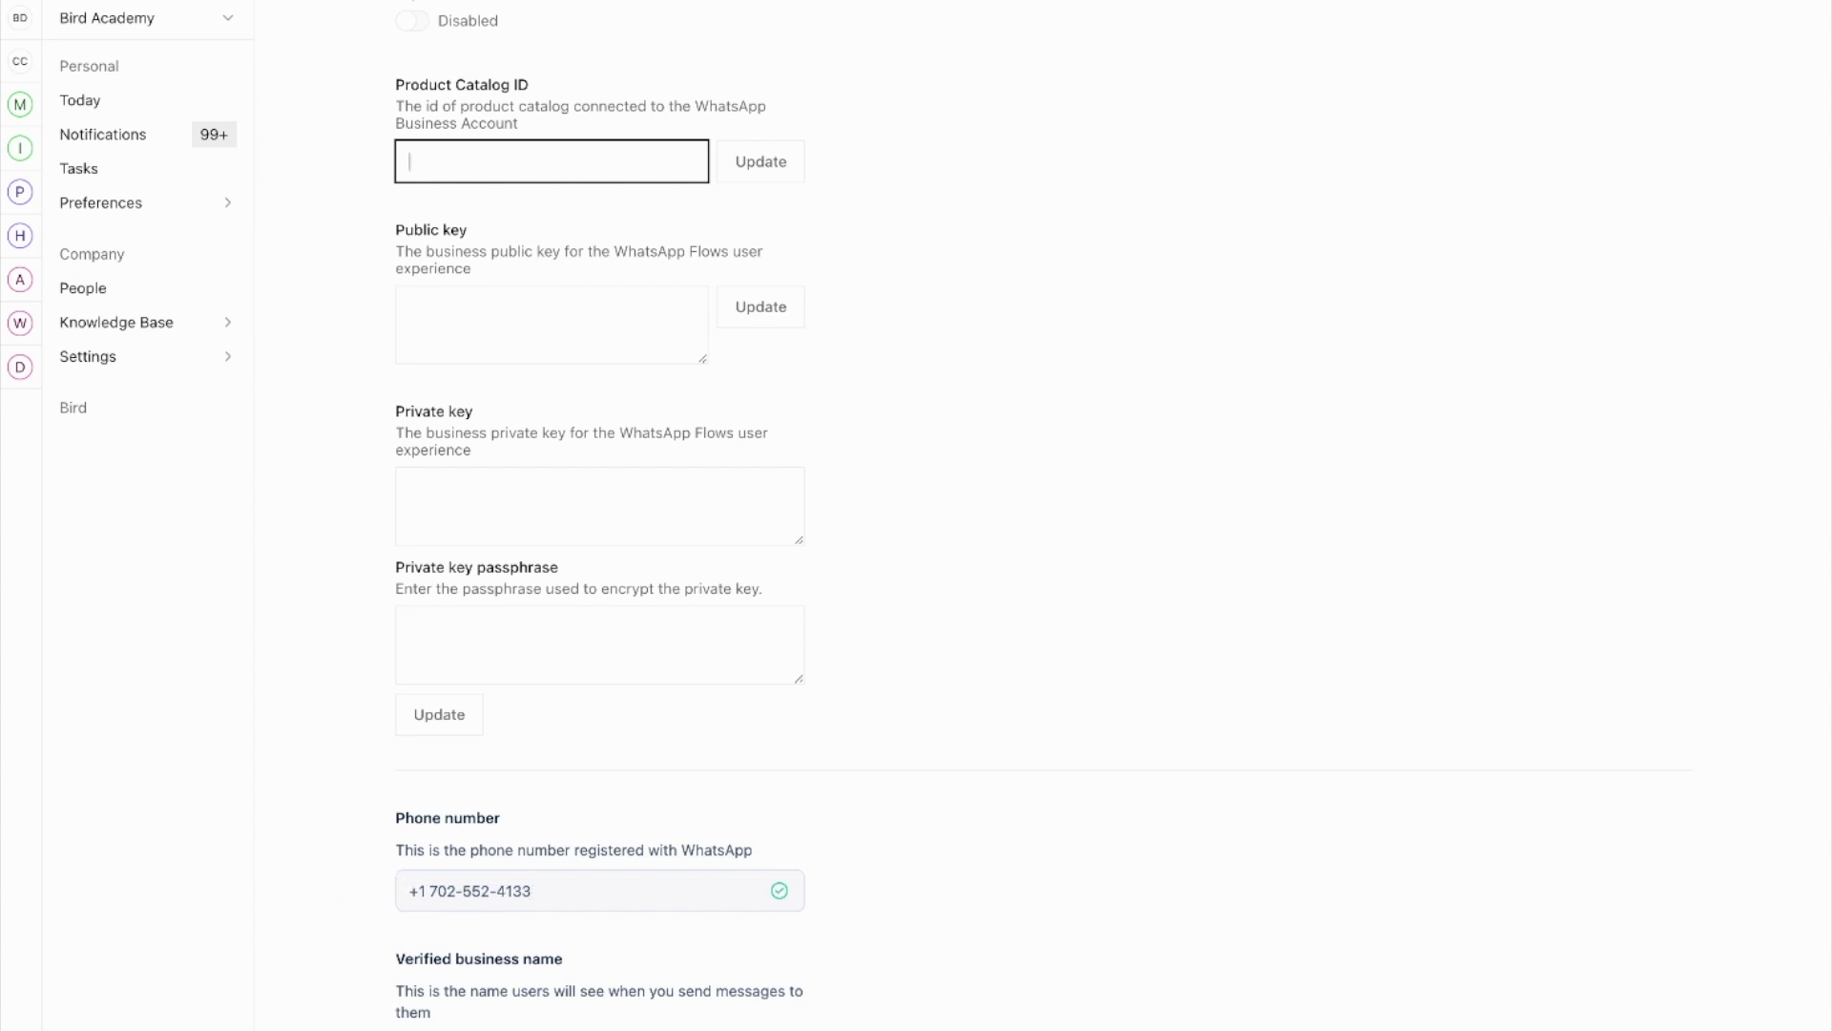
click(427, 1029)
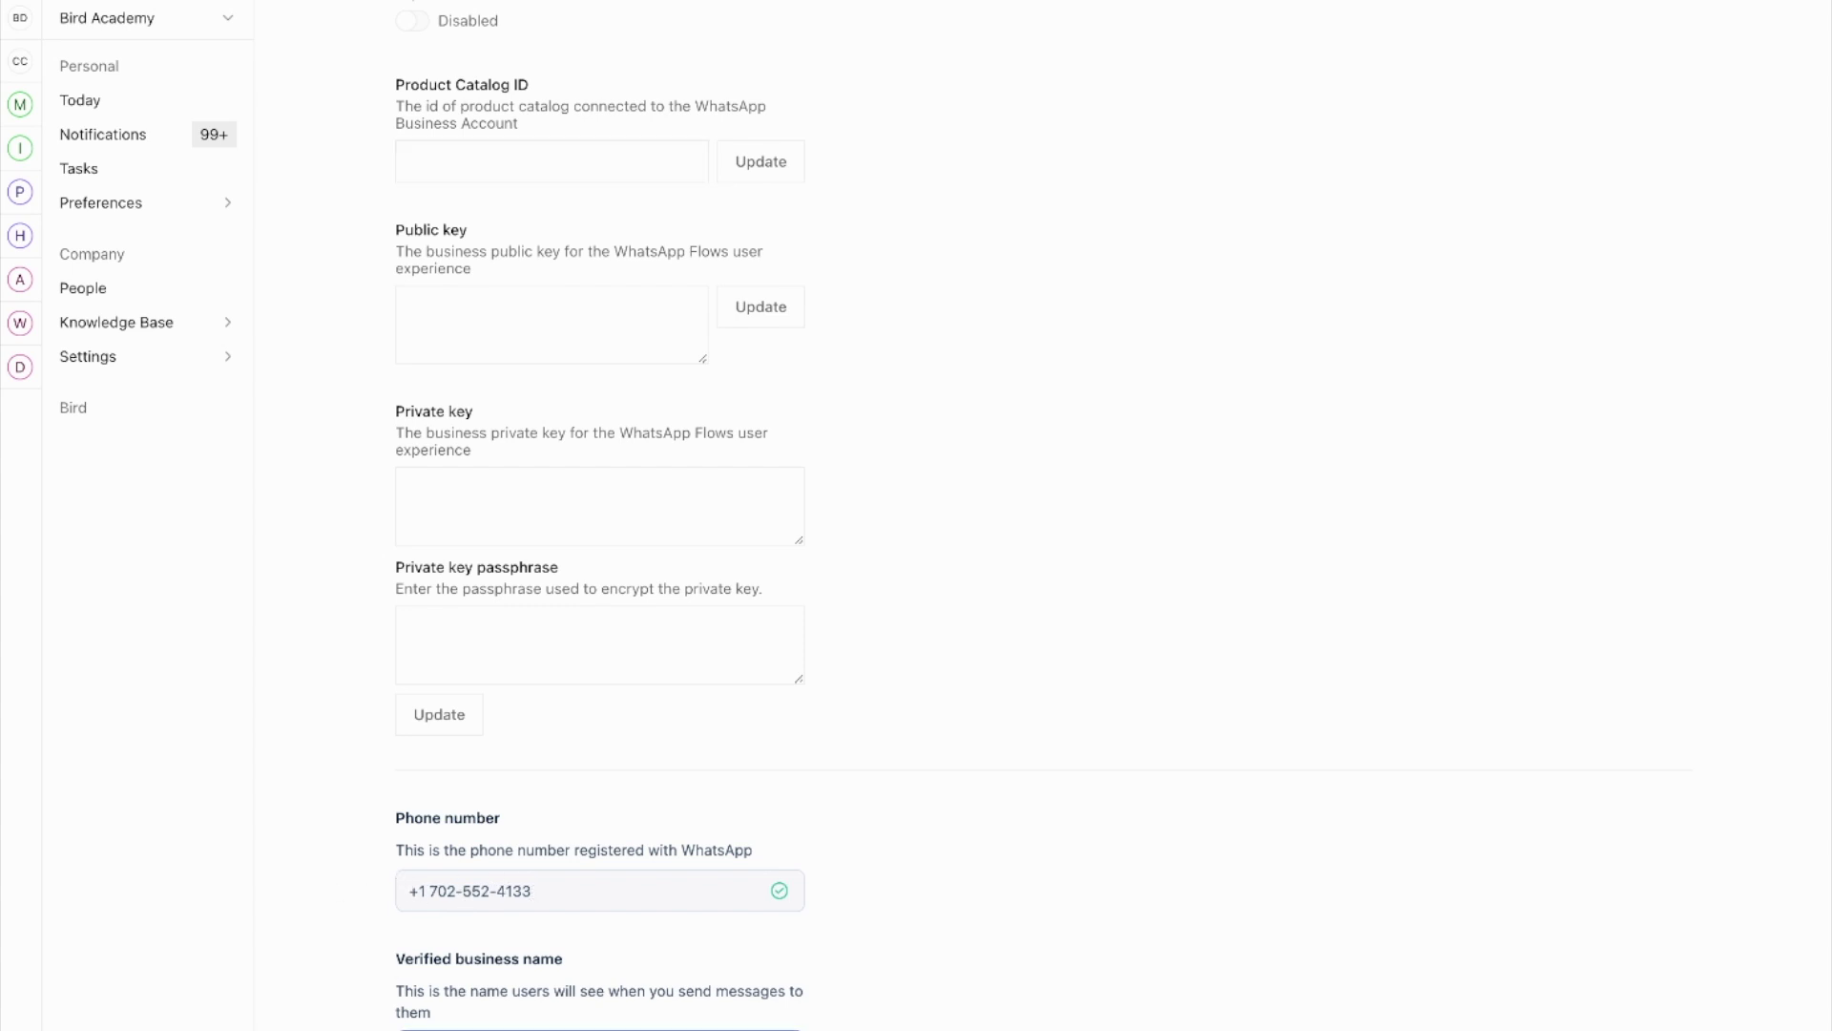
scroll(601, 532, up, 15)
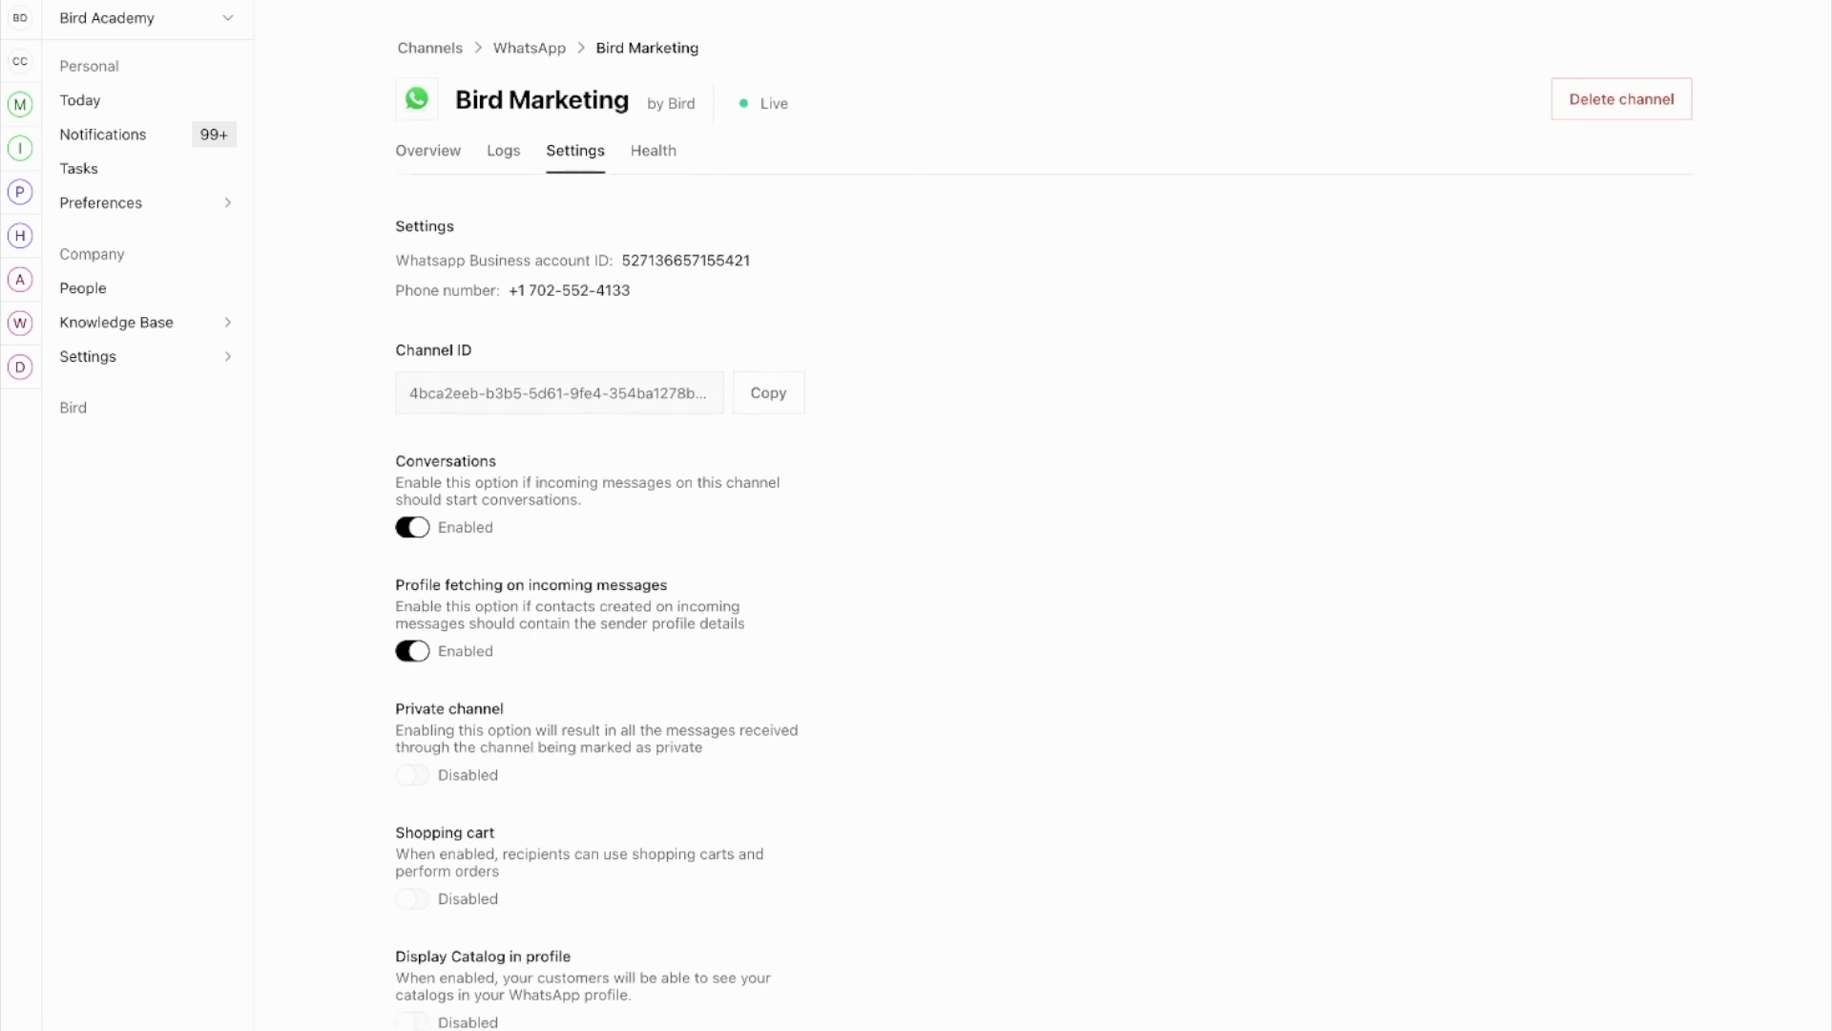
click(439, 48)
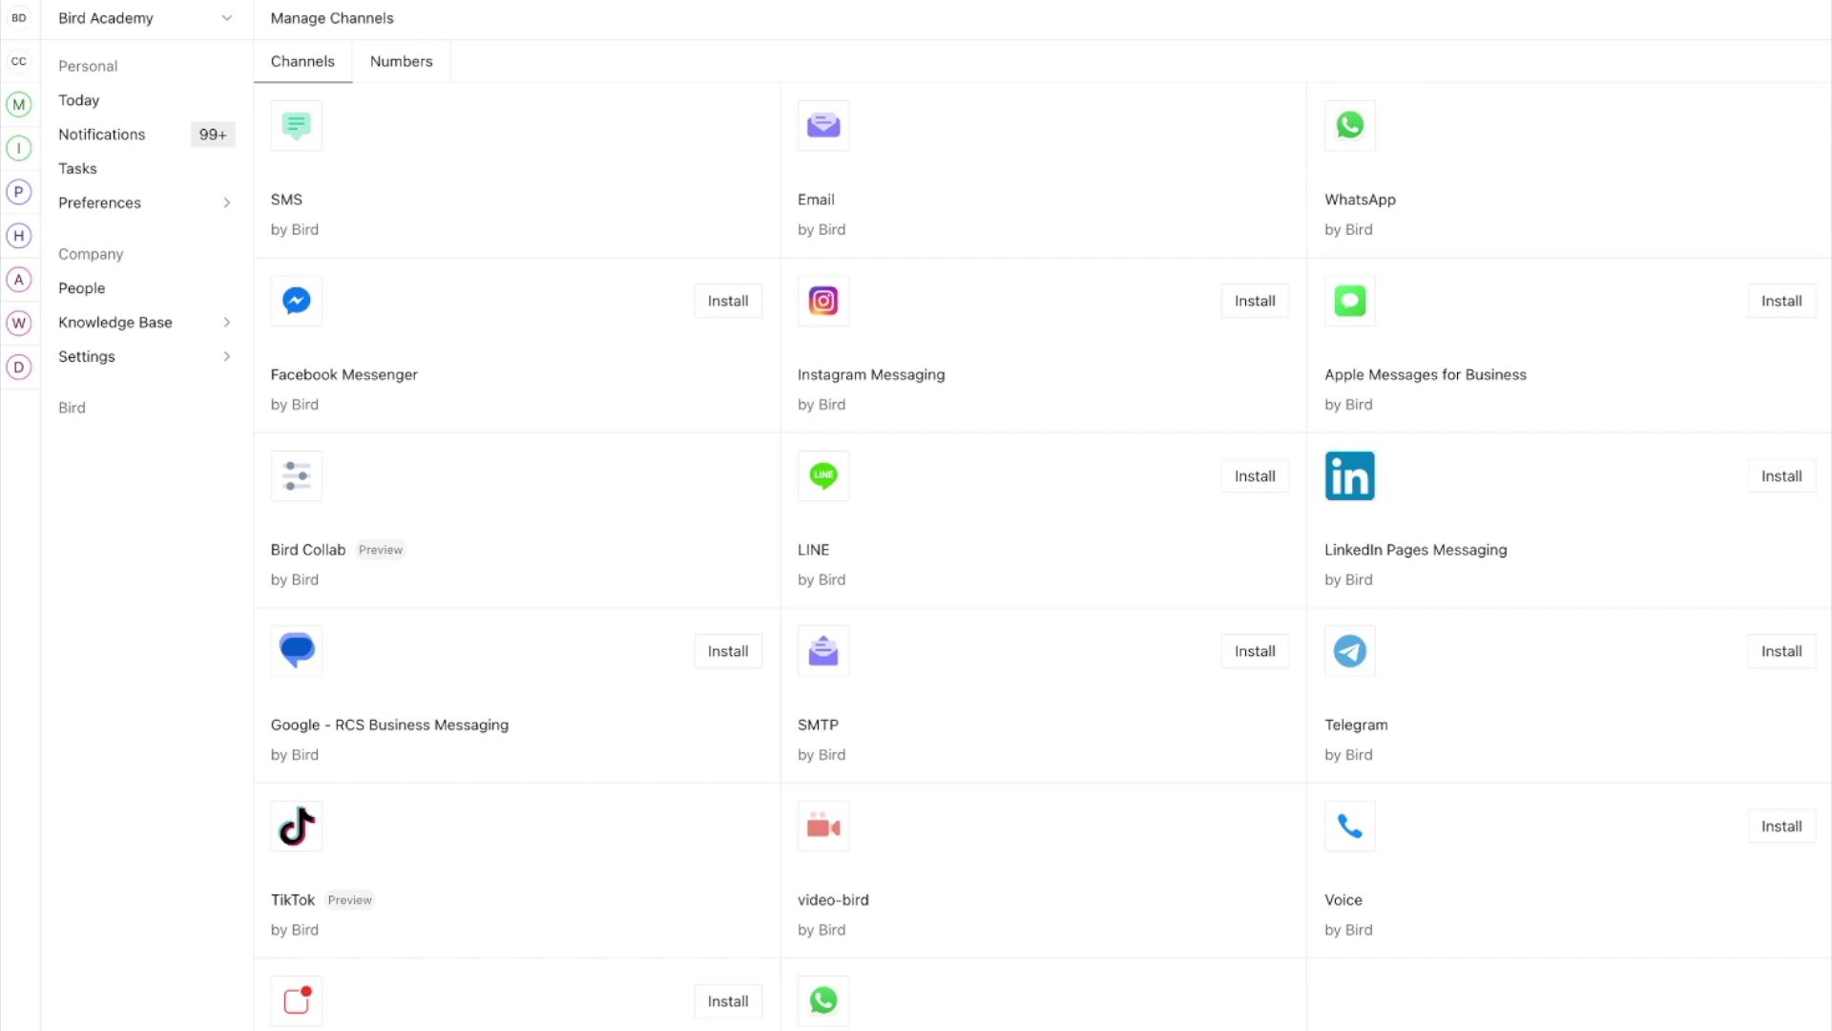
Step: Go to Marketing > Content > Message Templates and start a new message project
click(19, 104)
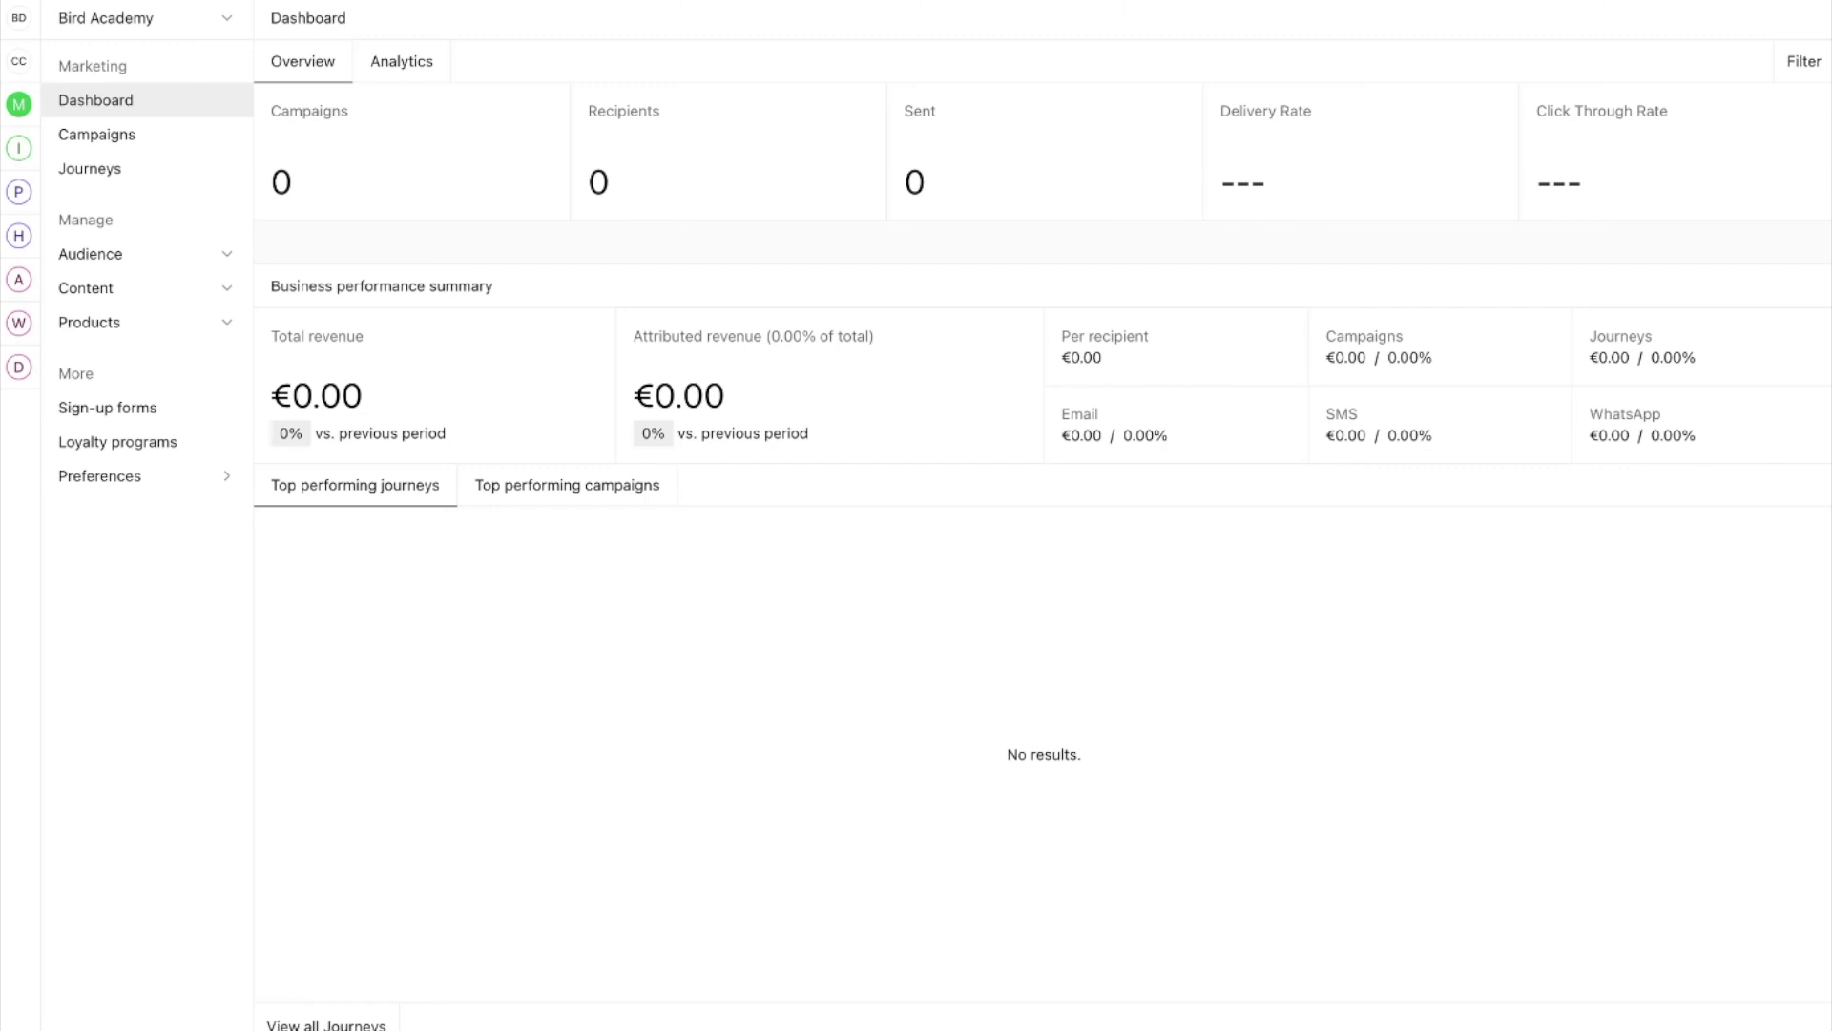
click(212, 291)
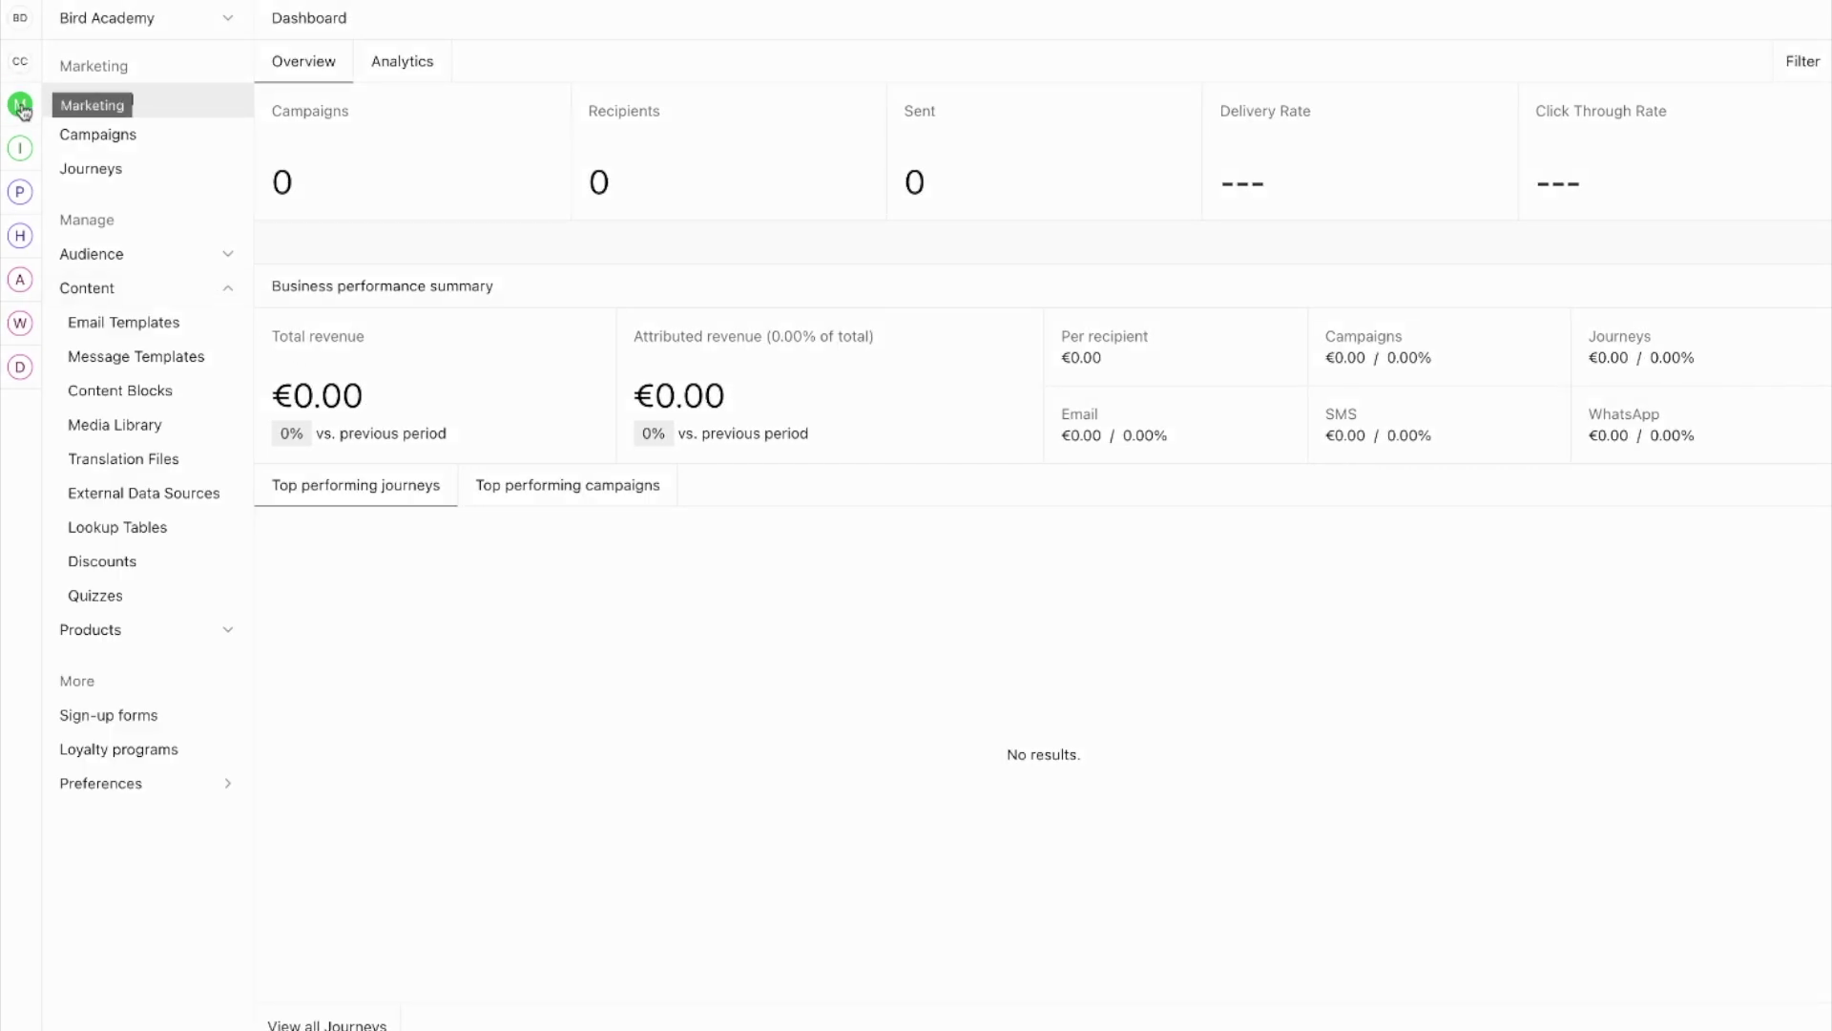
click(157, 361)
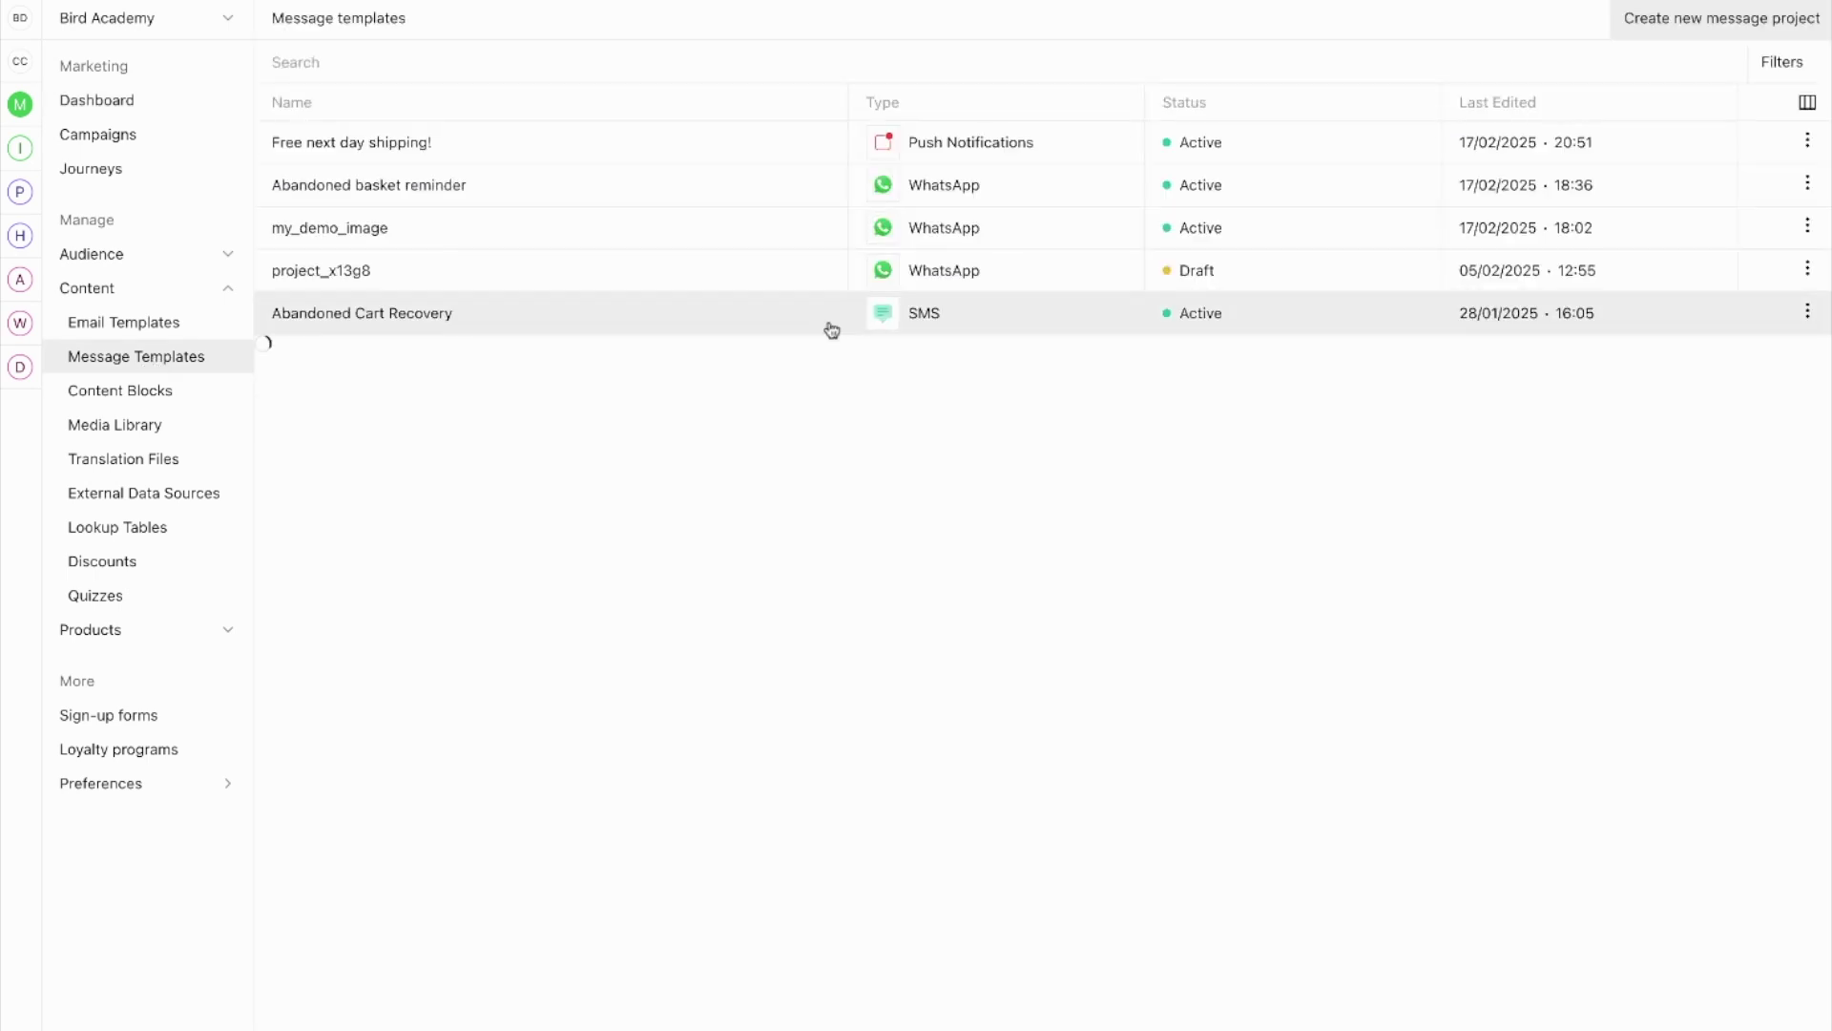
click(1761, 33)
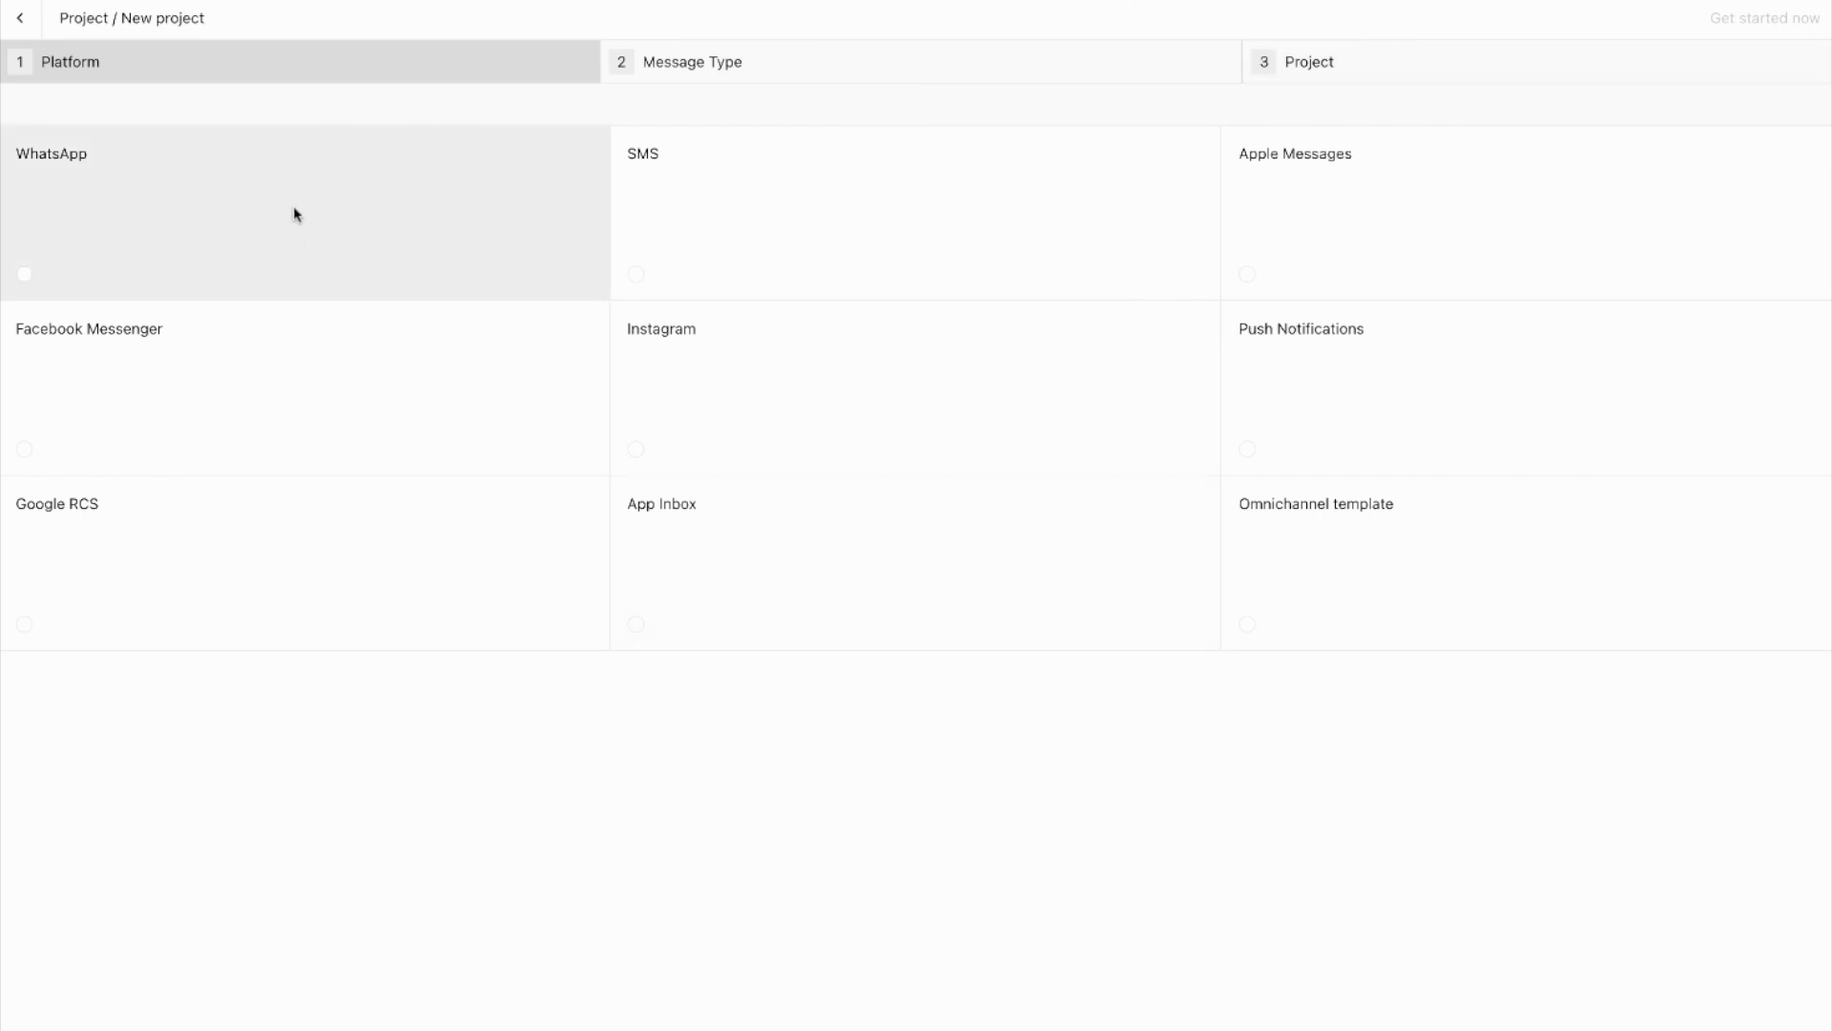
Step: Pick the WhatsApp card as the new project's platform
click(262, 212)
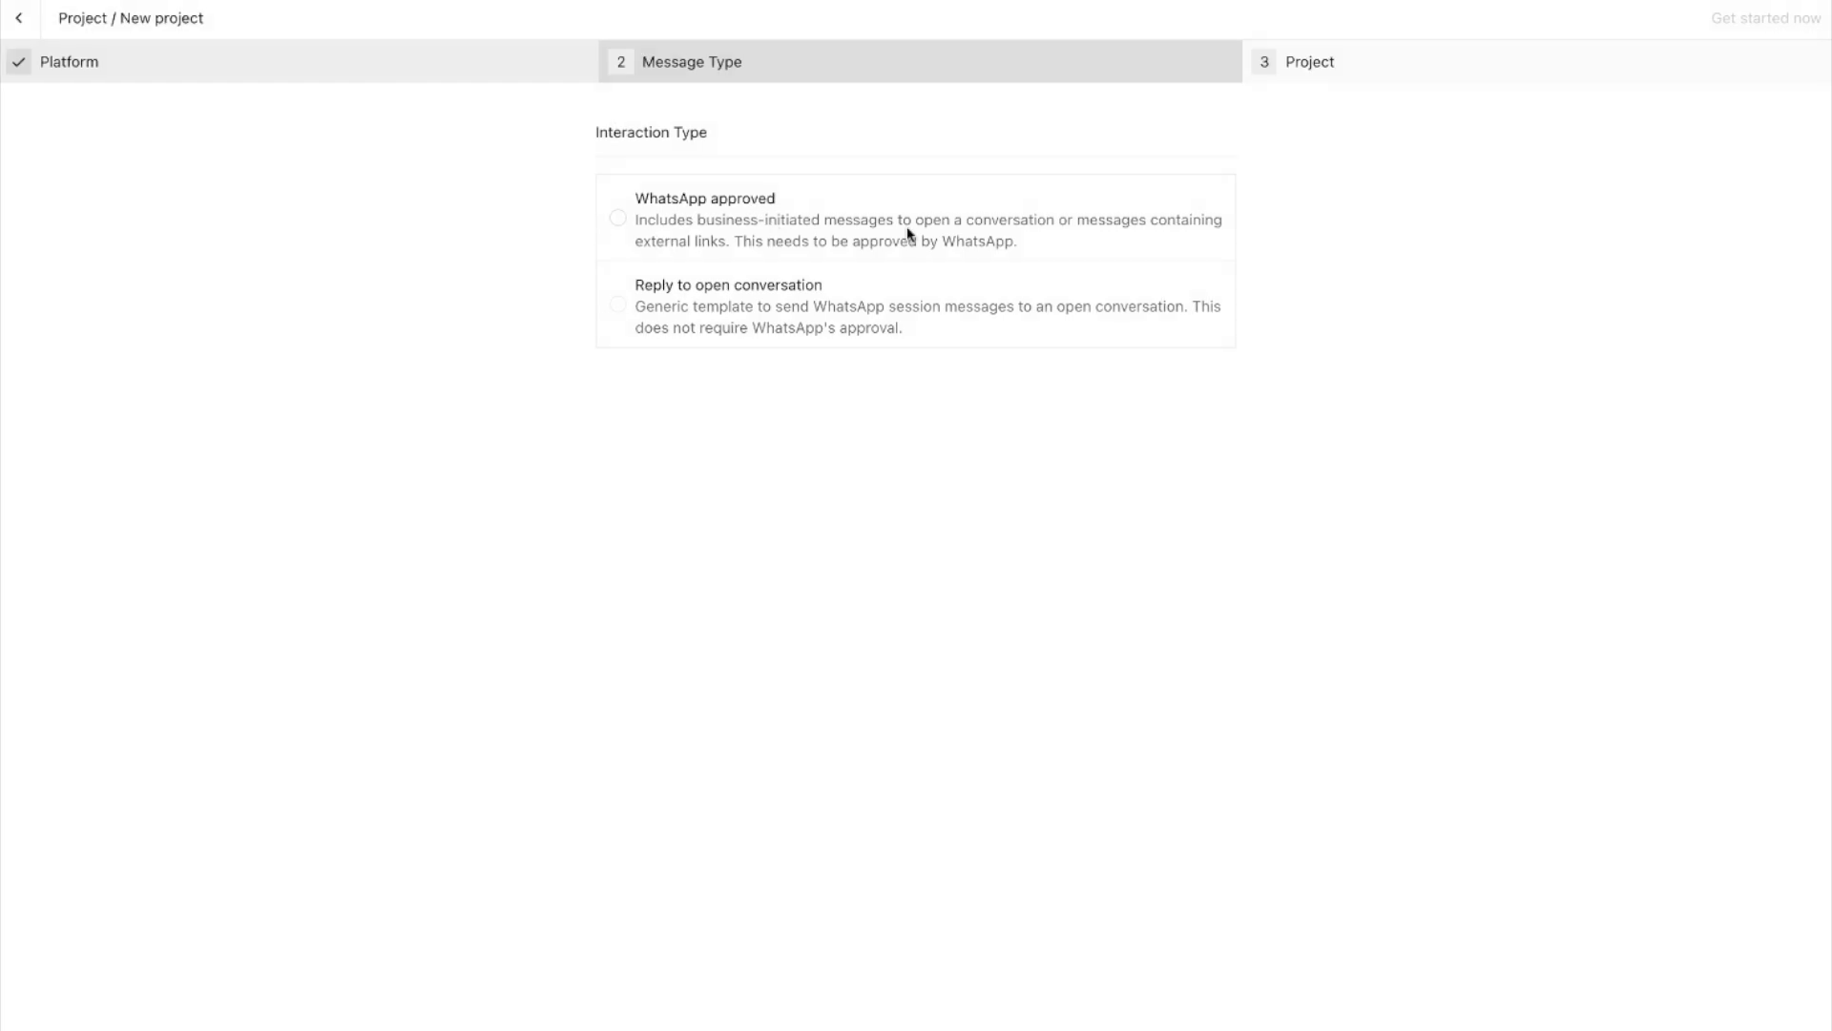
Step: Choose WhatsApp approved and review the Bird Academy channels, Bird Marketing and Bird Support
click(709, 182)
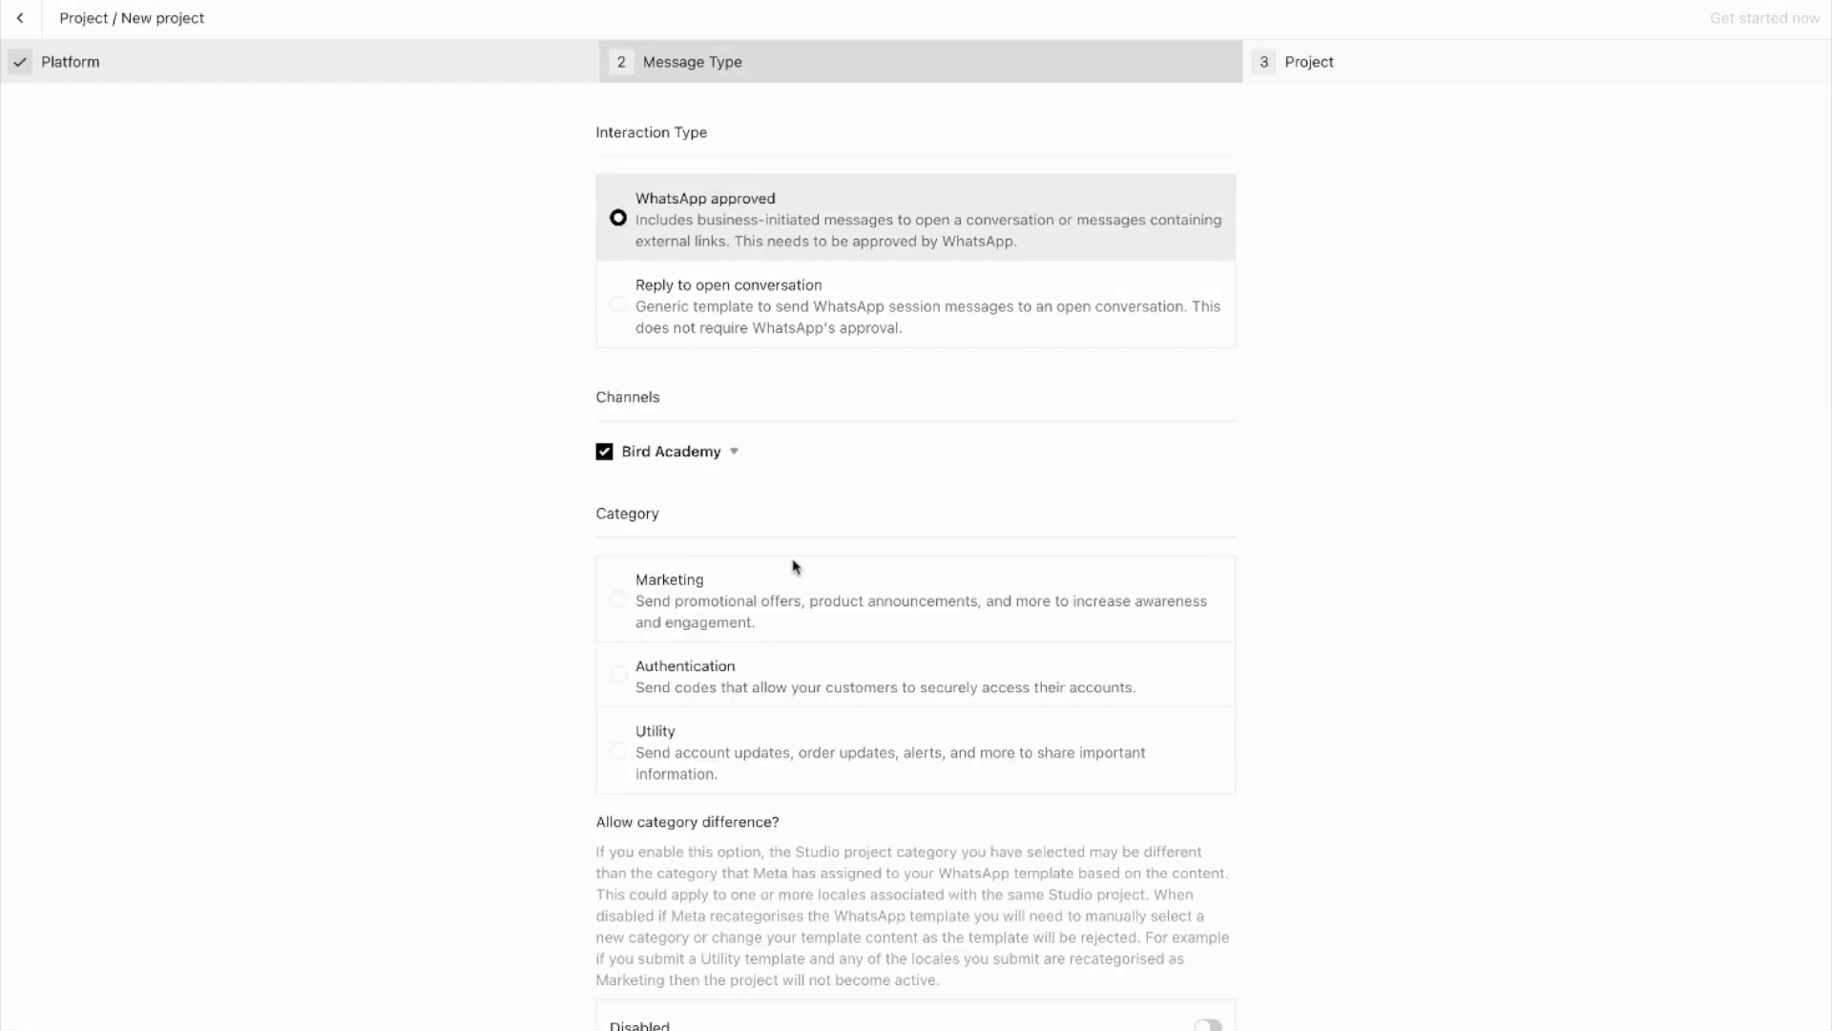
click(739, 456)
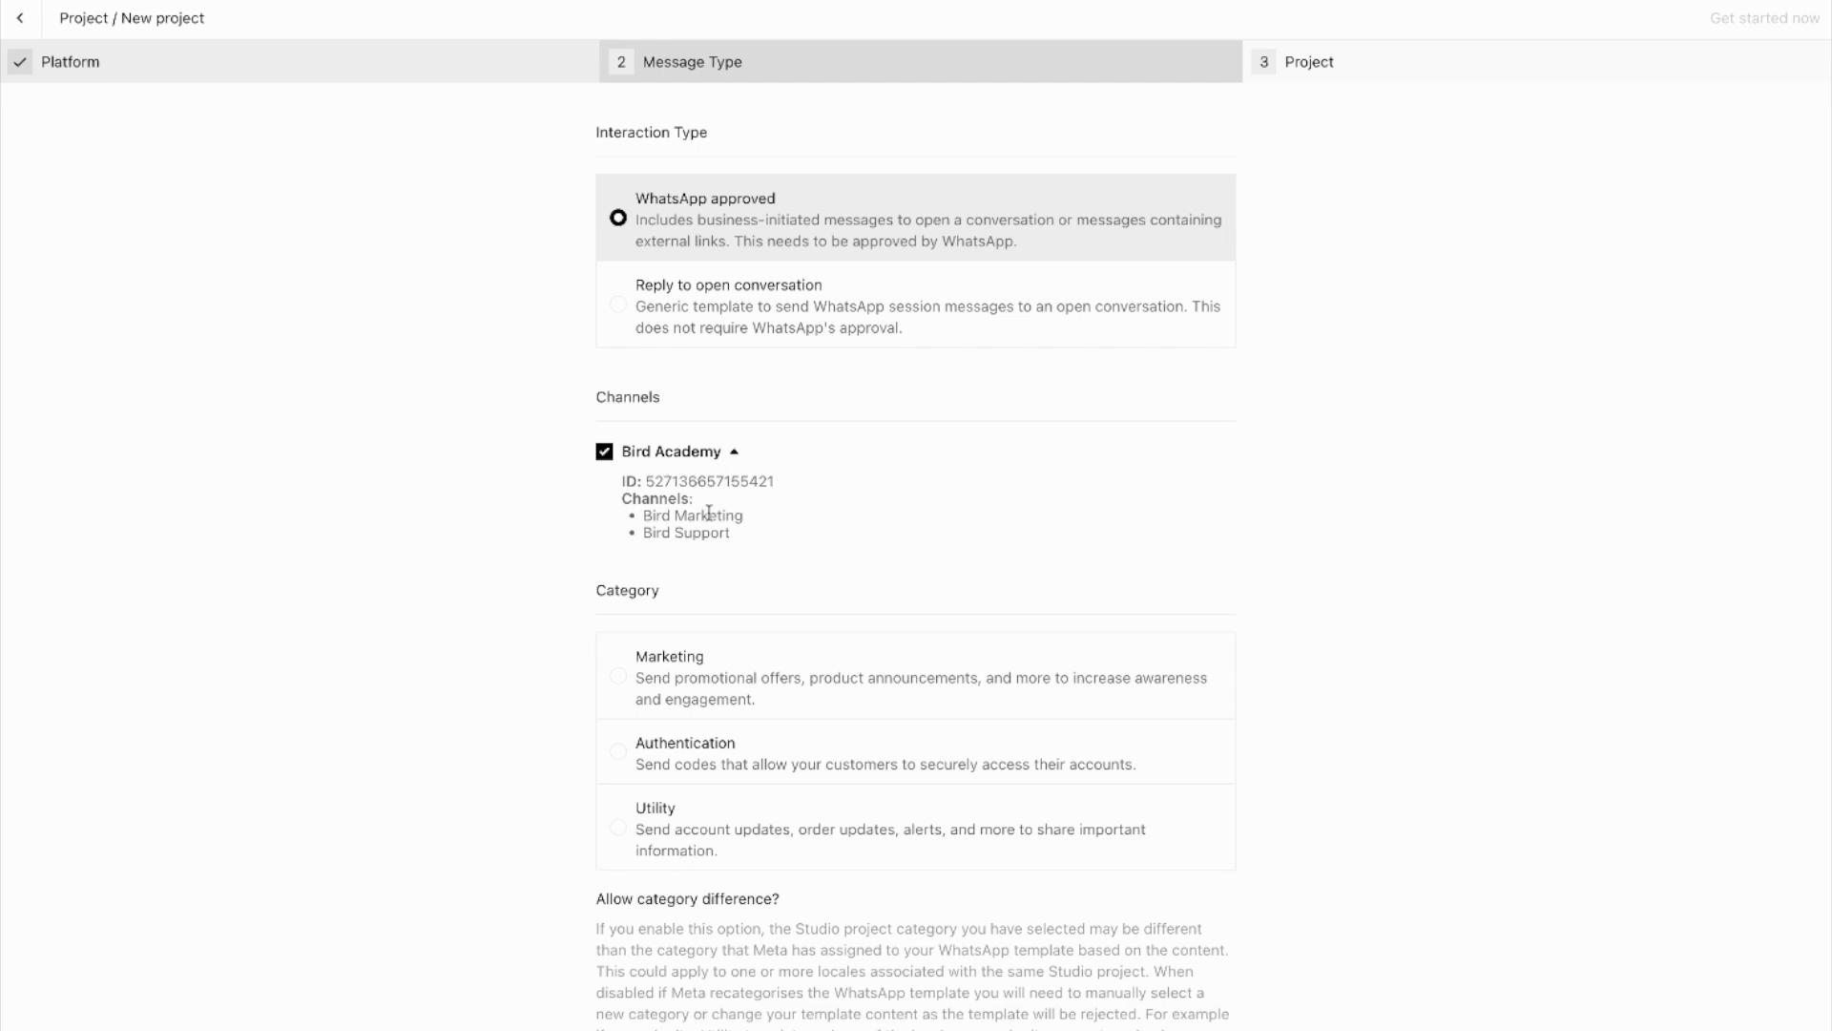
drag(646, 516, 744, 517)
drag(626, 532, 773, 535)
click(788, 537)
Step: Set the template category to Marketing and choose the message type to reach the Project step
click(620, 685)
scroll(442, 807, down, 3)
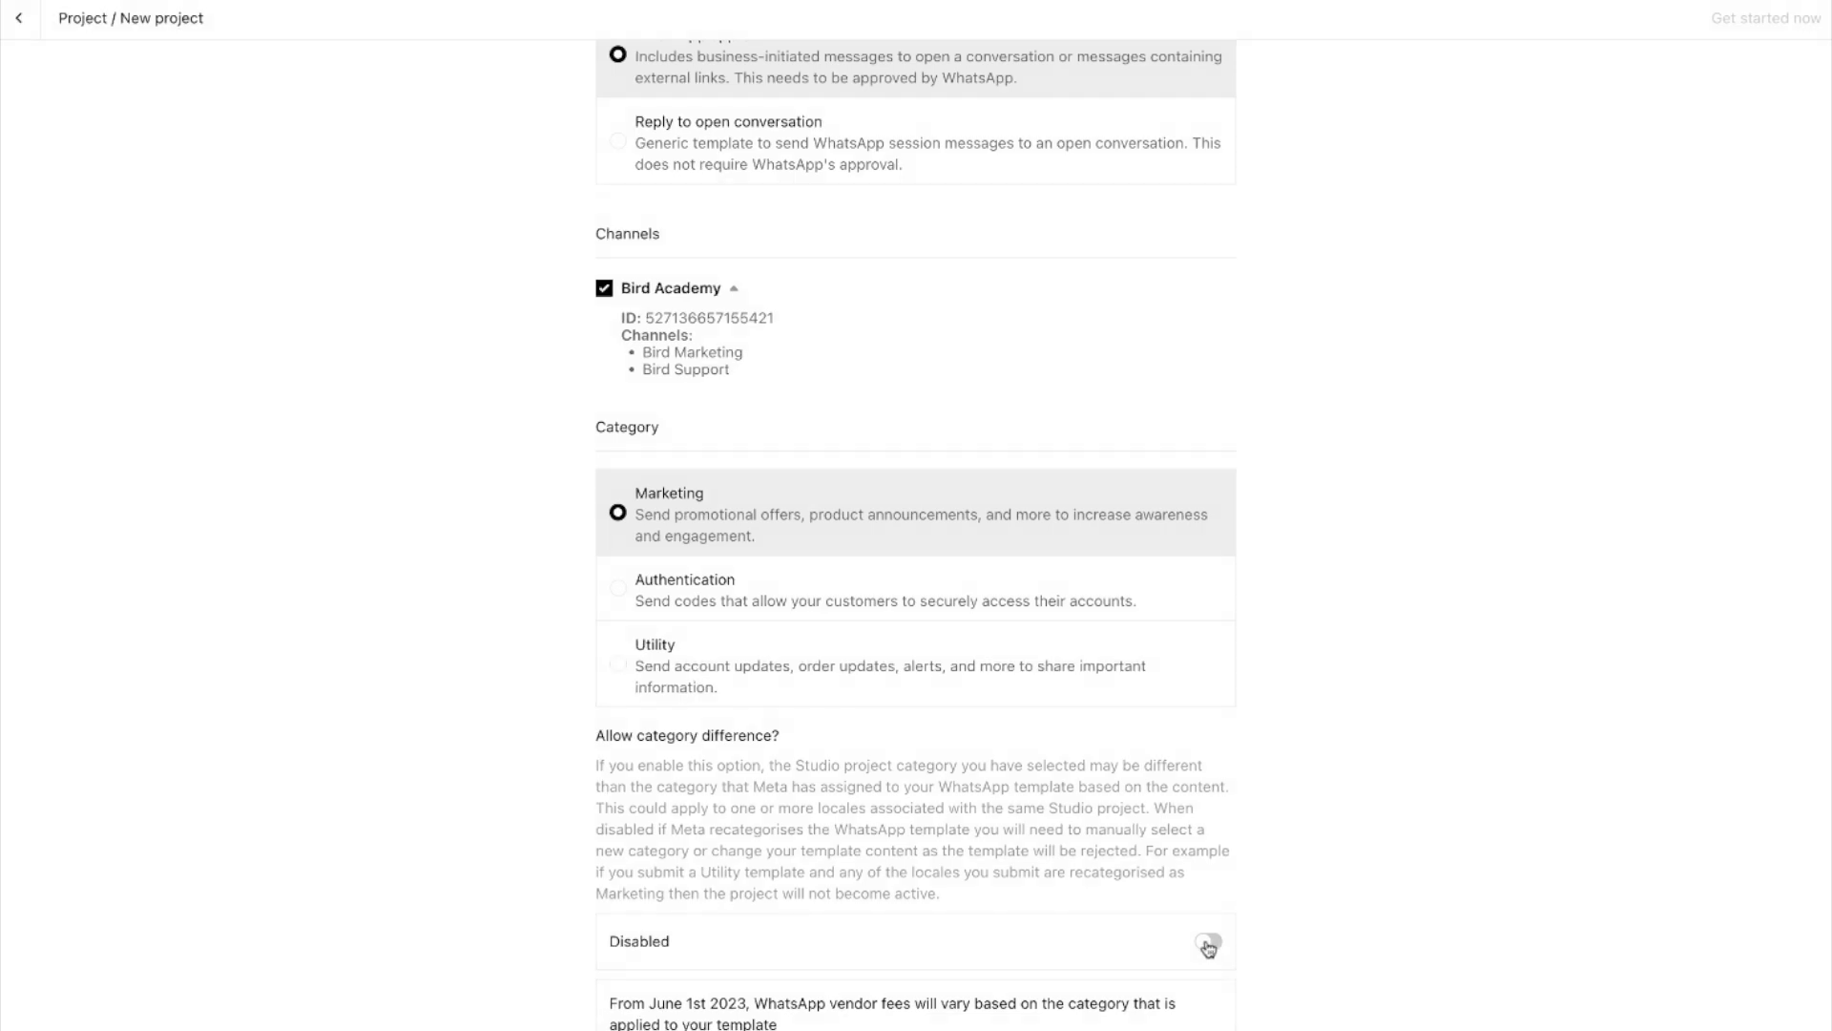
scroll(471, 695, down, 3)
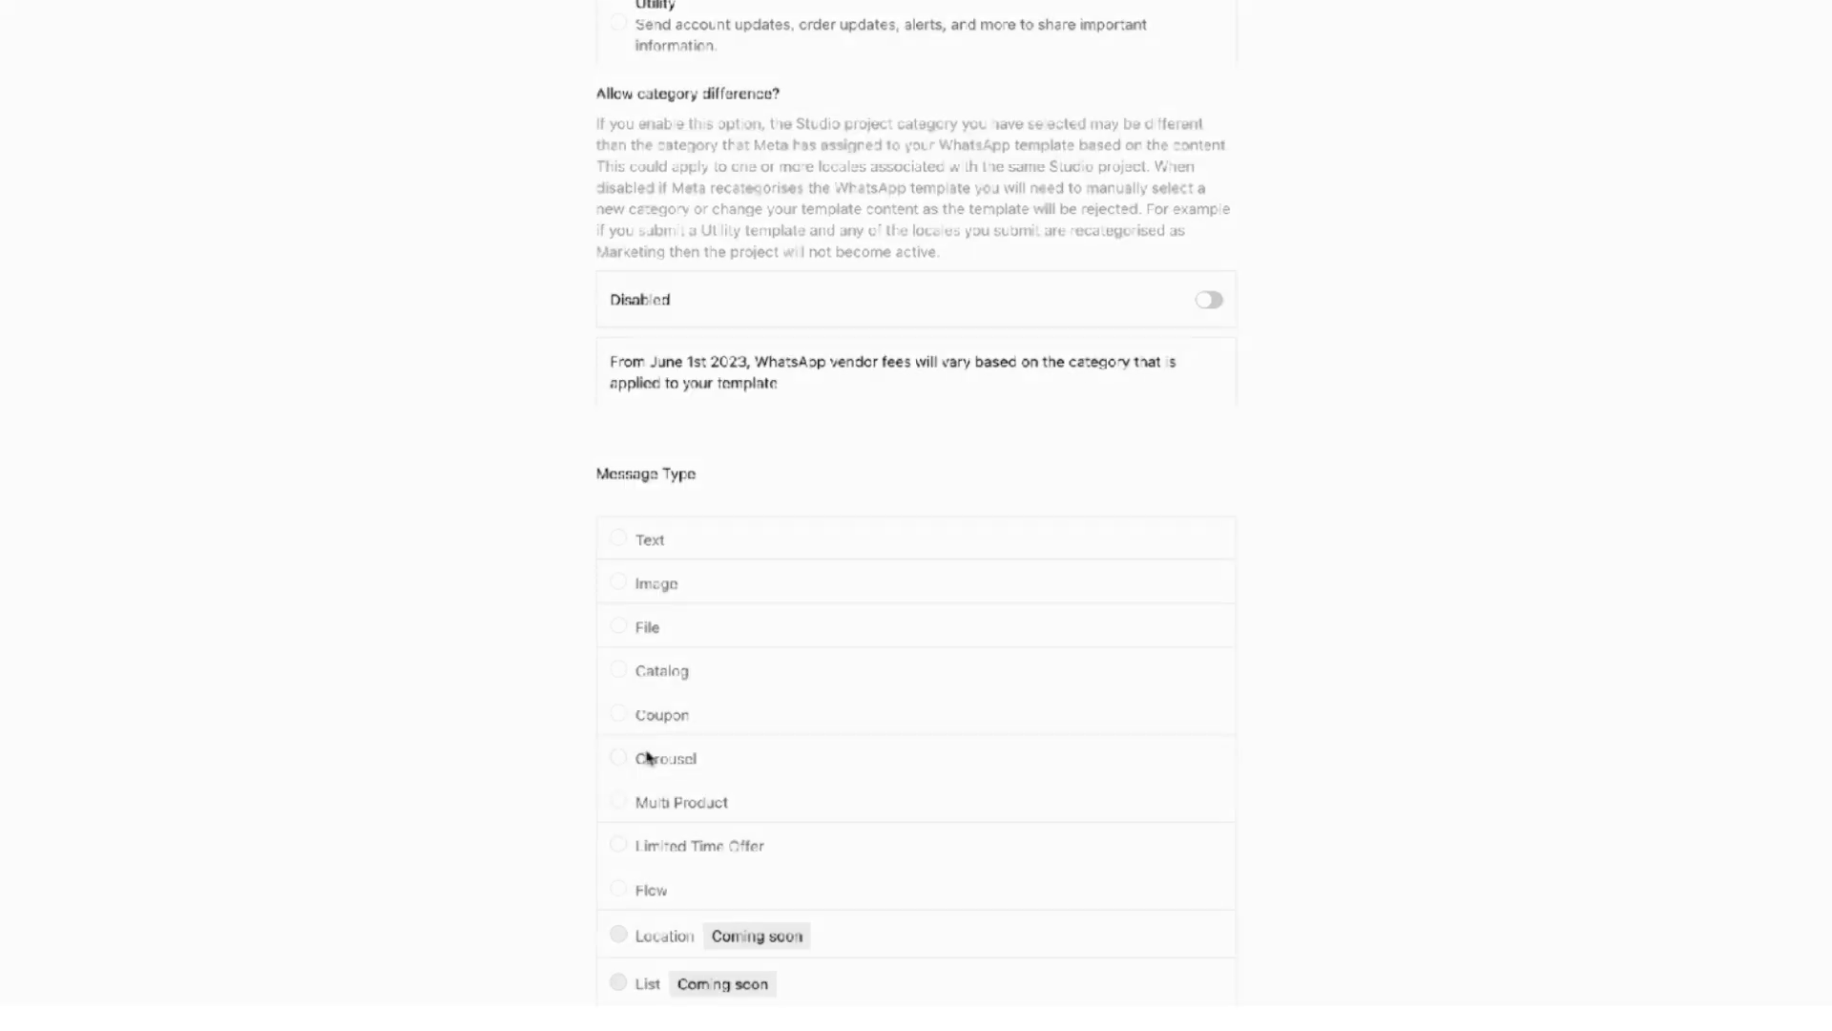
click(620, 584)
click(739, 150)
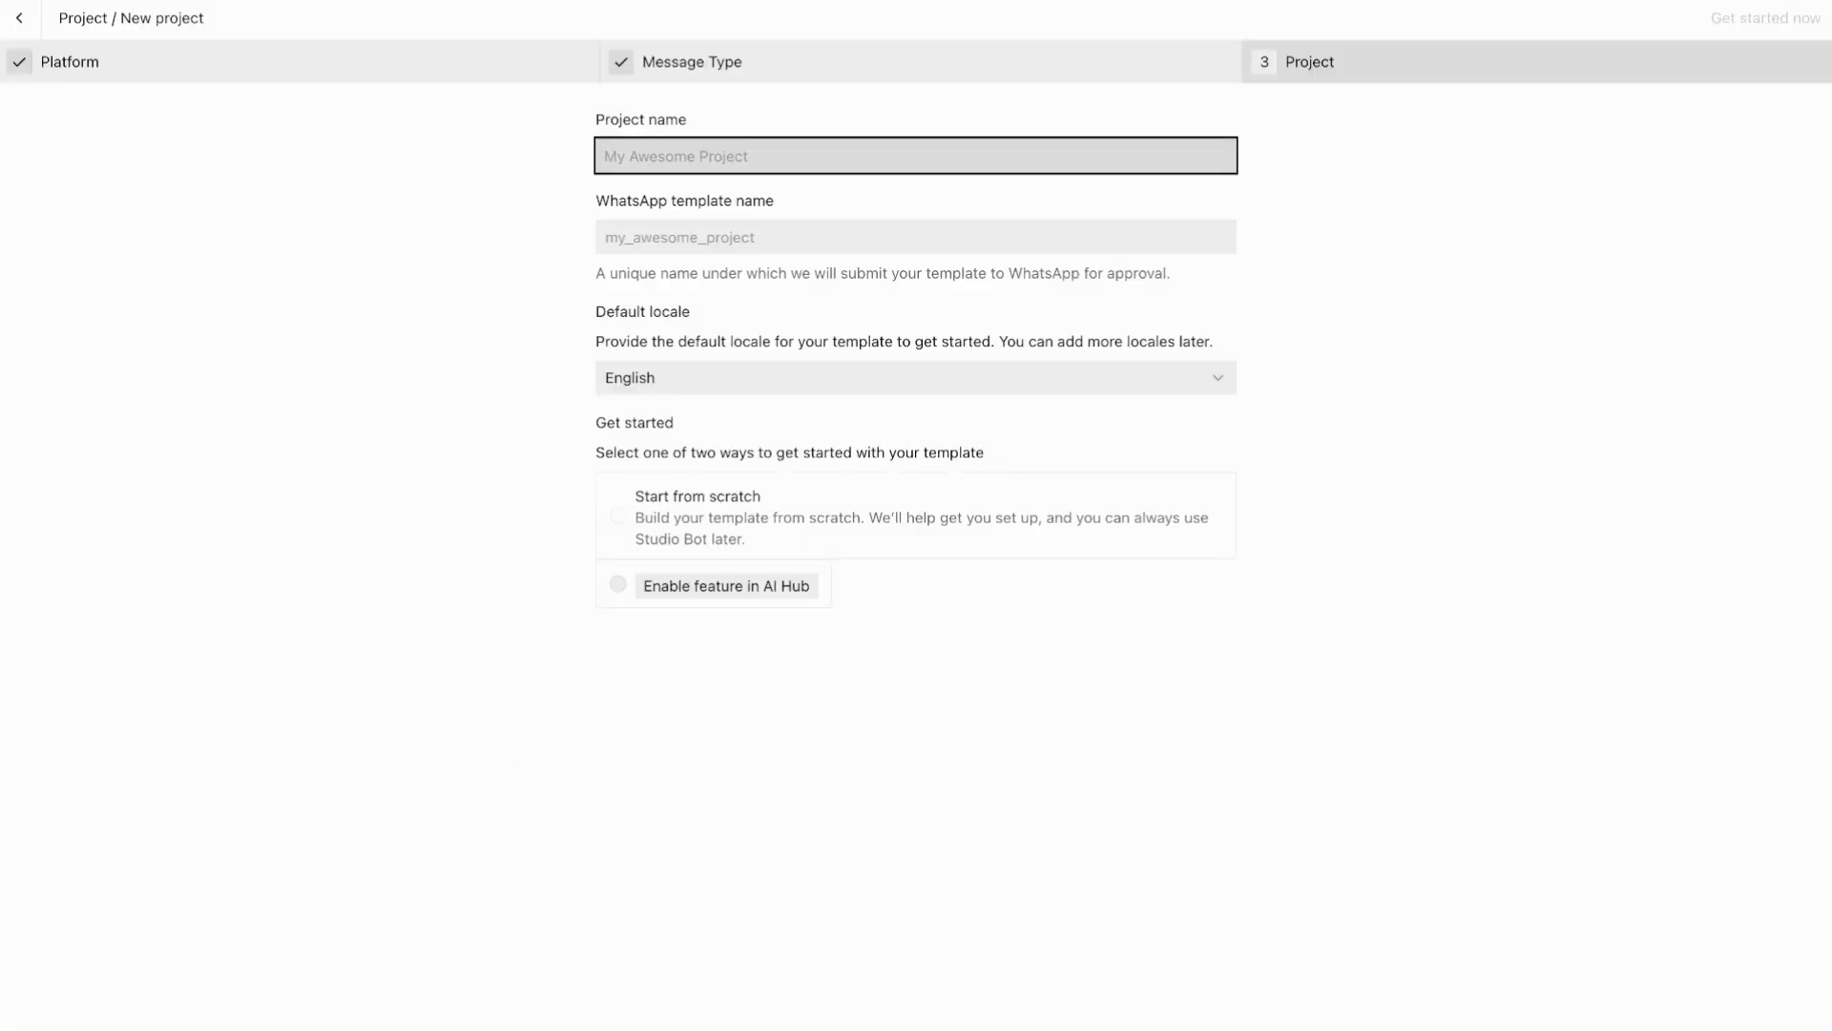
Step: Create project 'demo_project_image' with English locale, started from scratch, and open its editor
text(demo_proh)
text(ject_image)
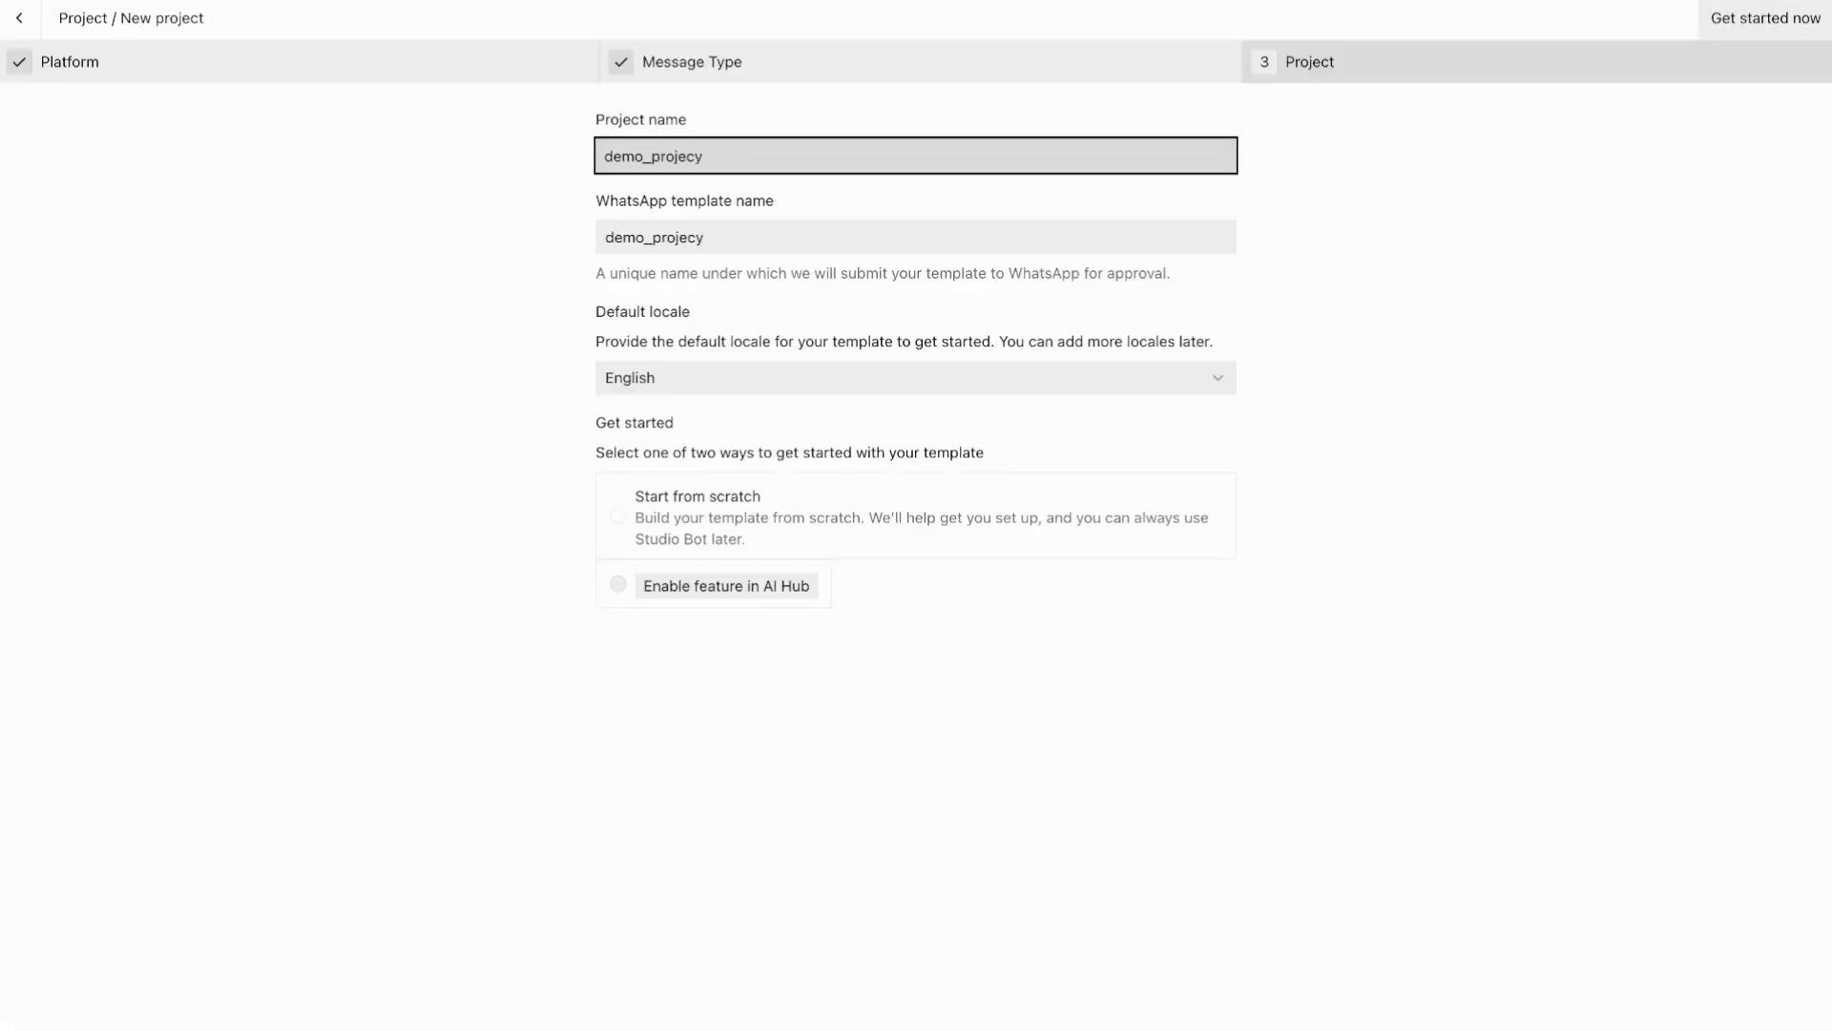
click(523, 253)
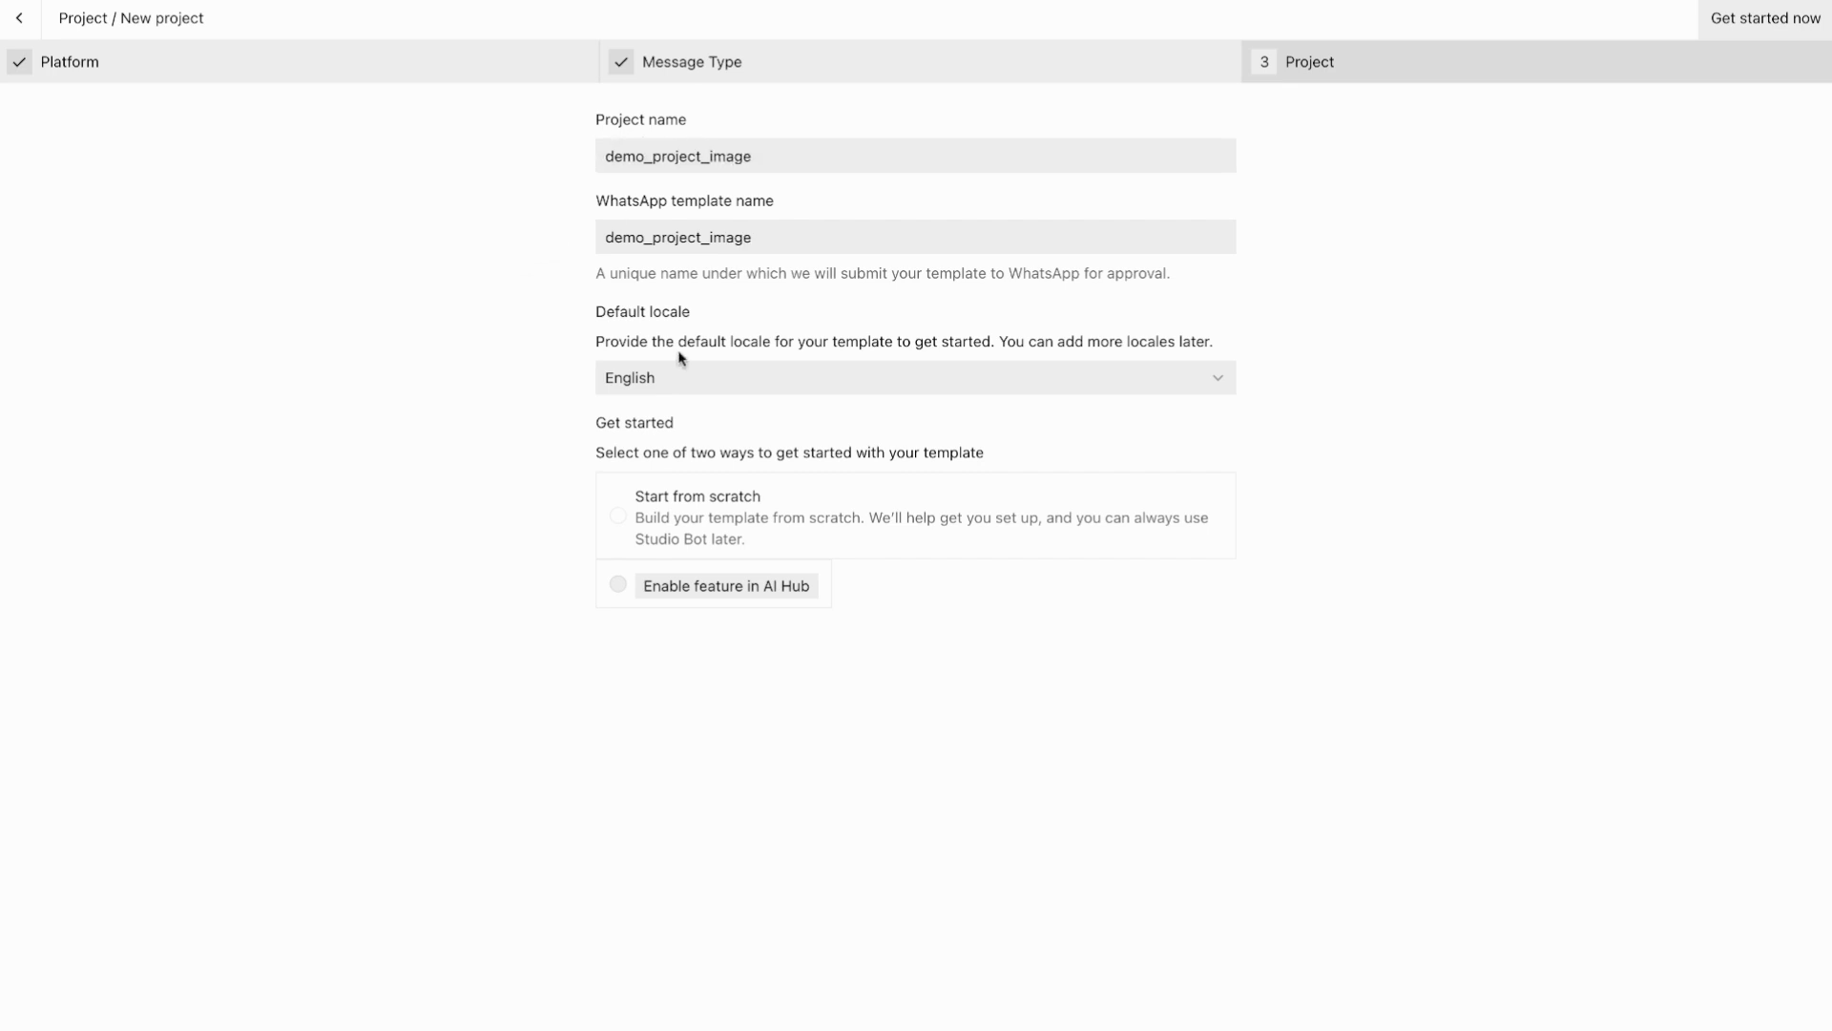
click(700, 379)
click(700, 379)
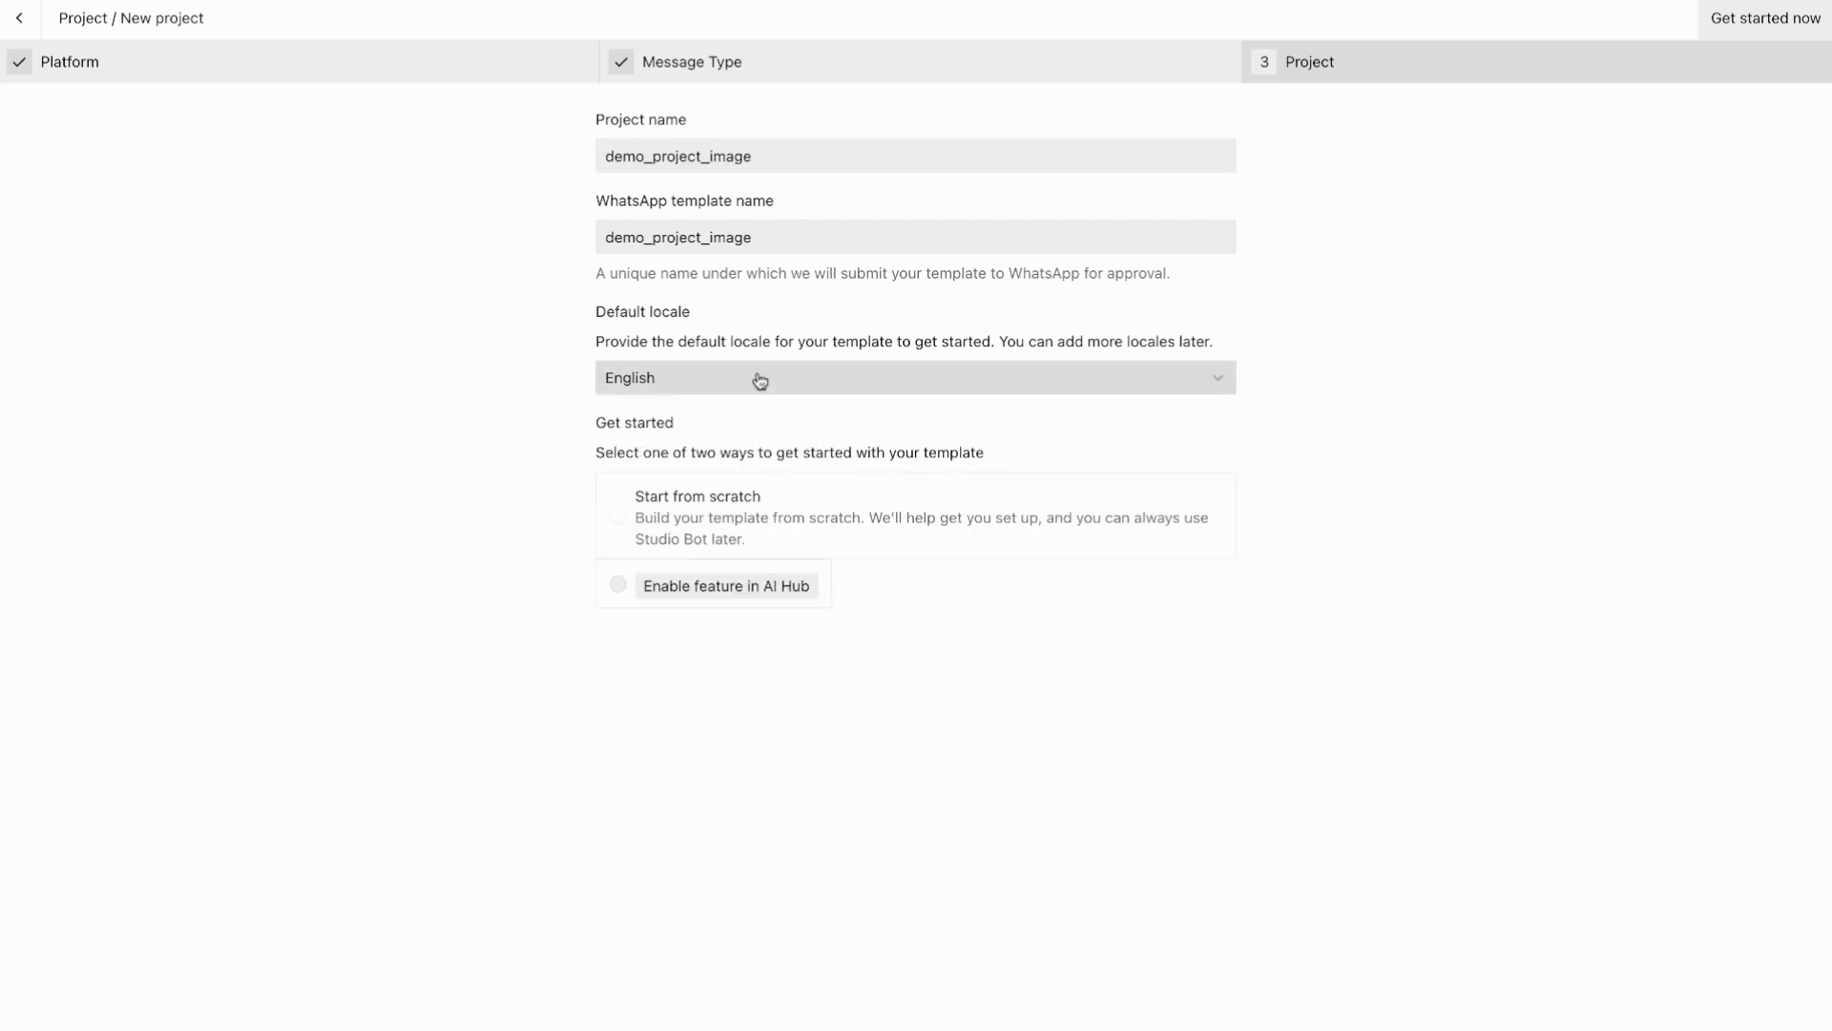
click(619, 512)
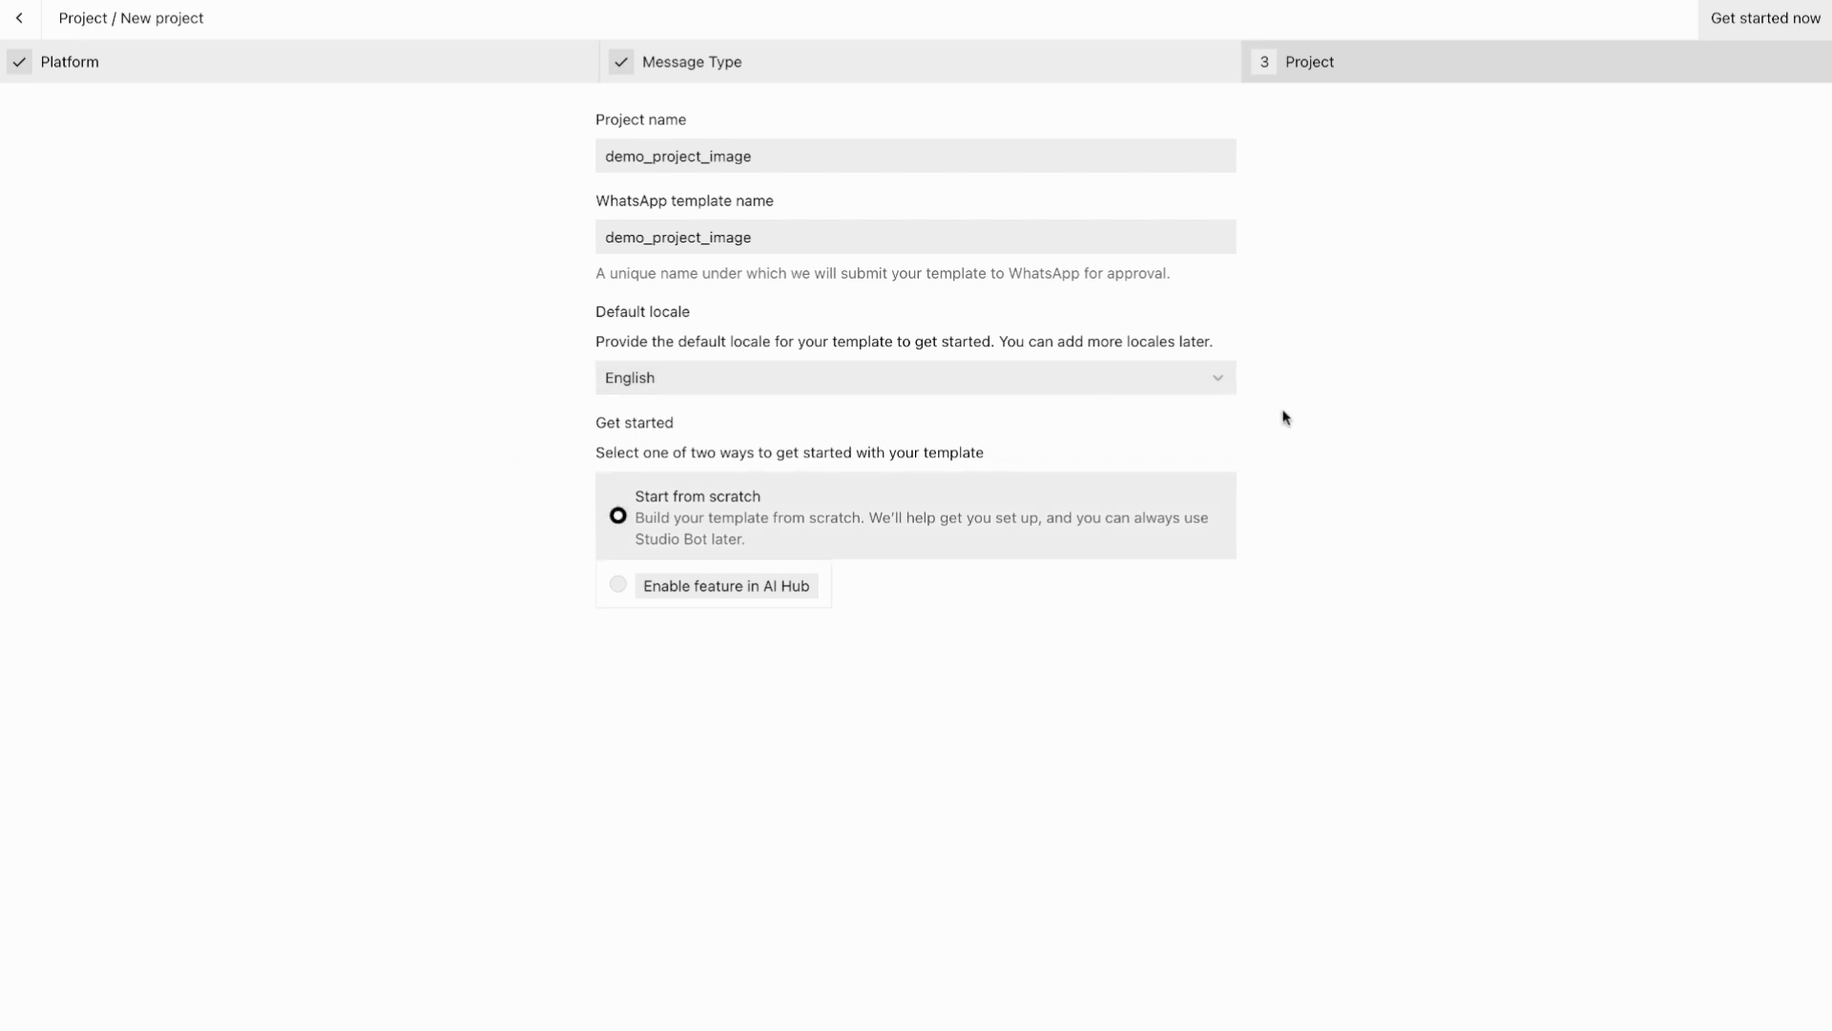
click(1727, 32)
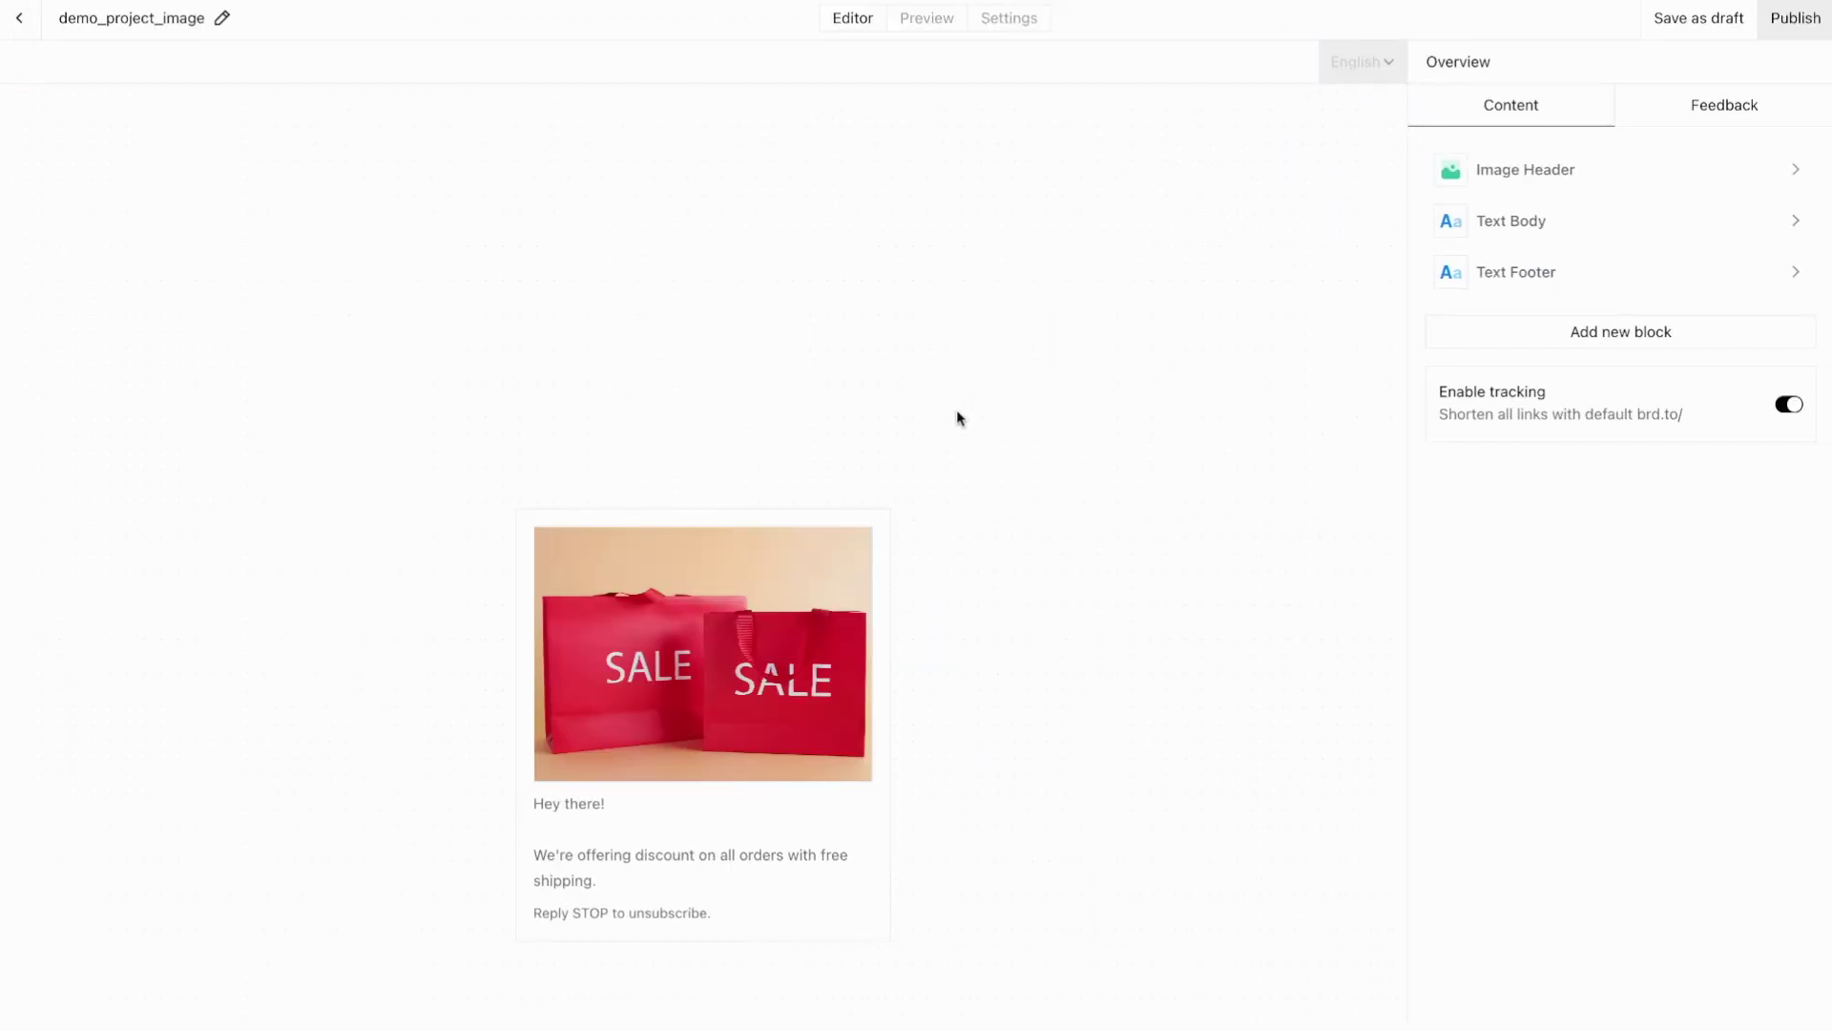
Step: Preview the SALE image template as a WhatsApp message, then switch to the template Settings
click(937, 18)
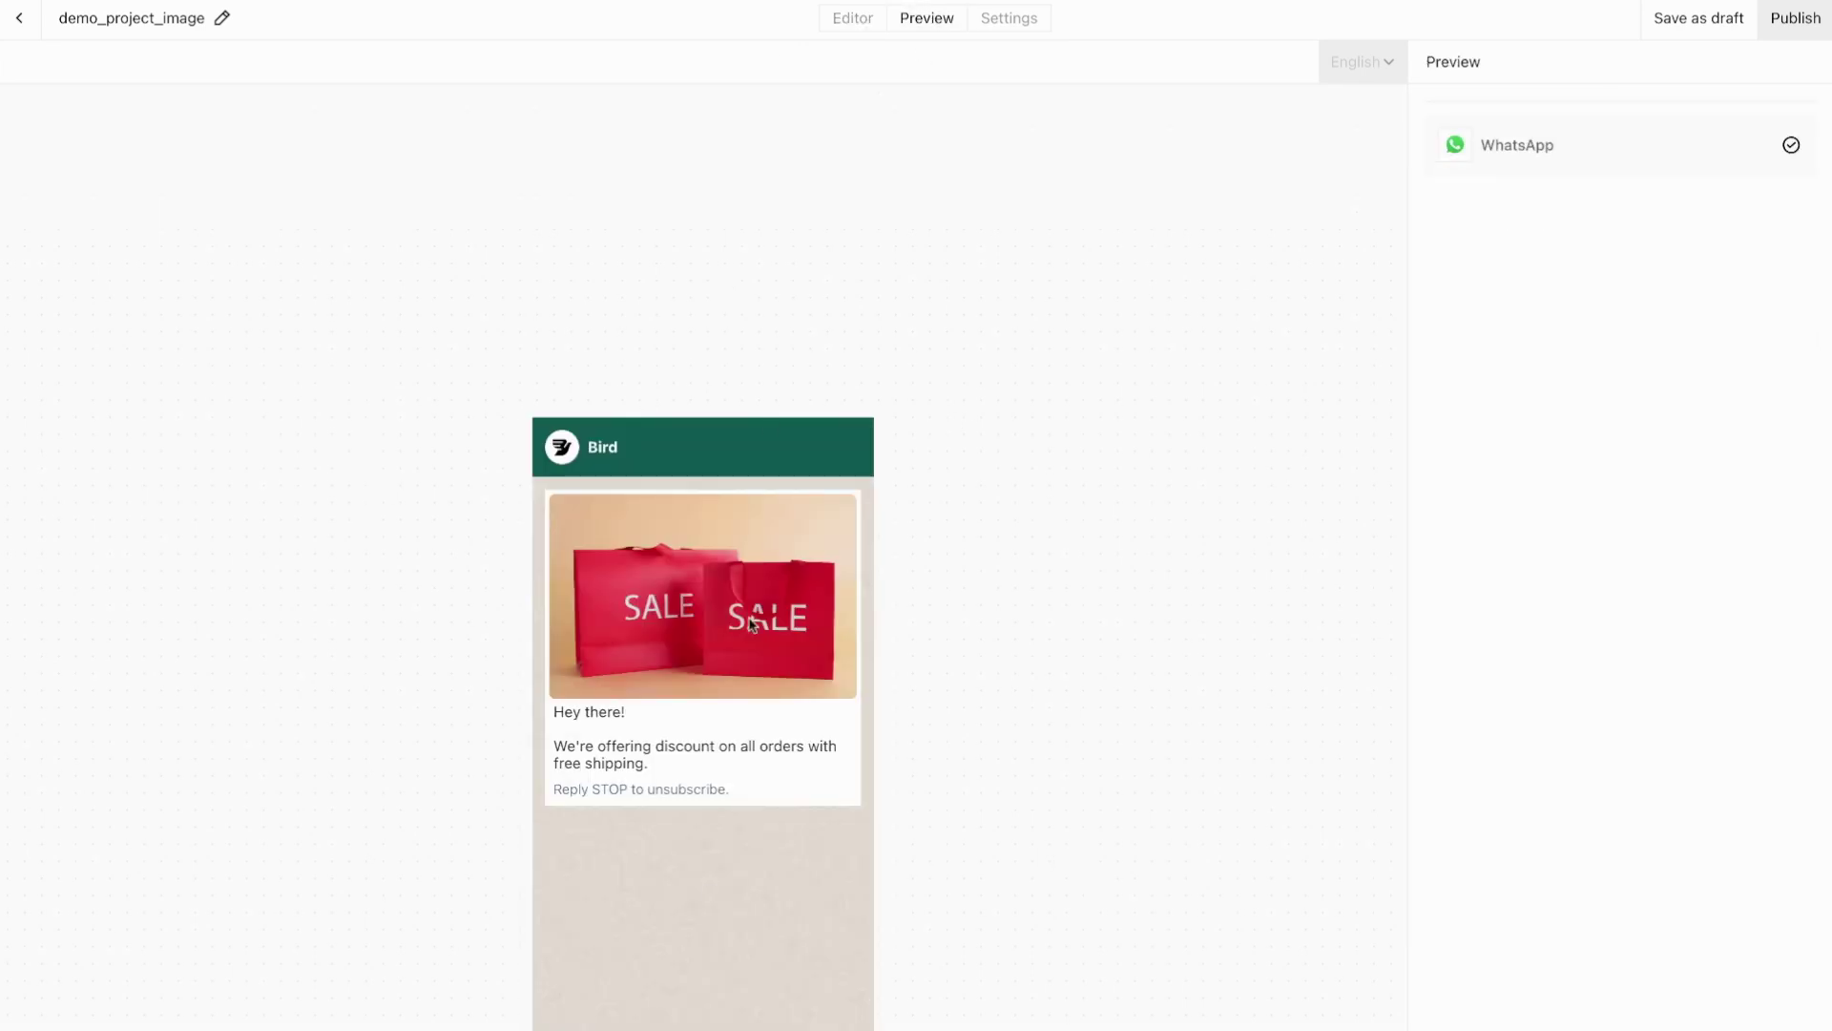
click(858, 20)
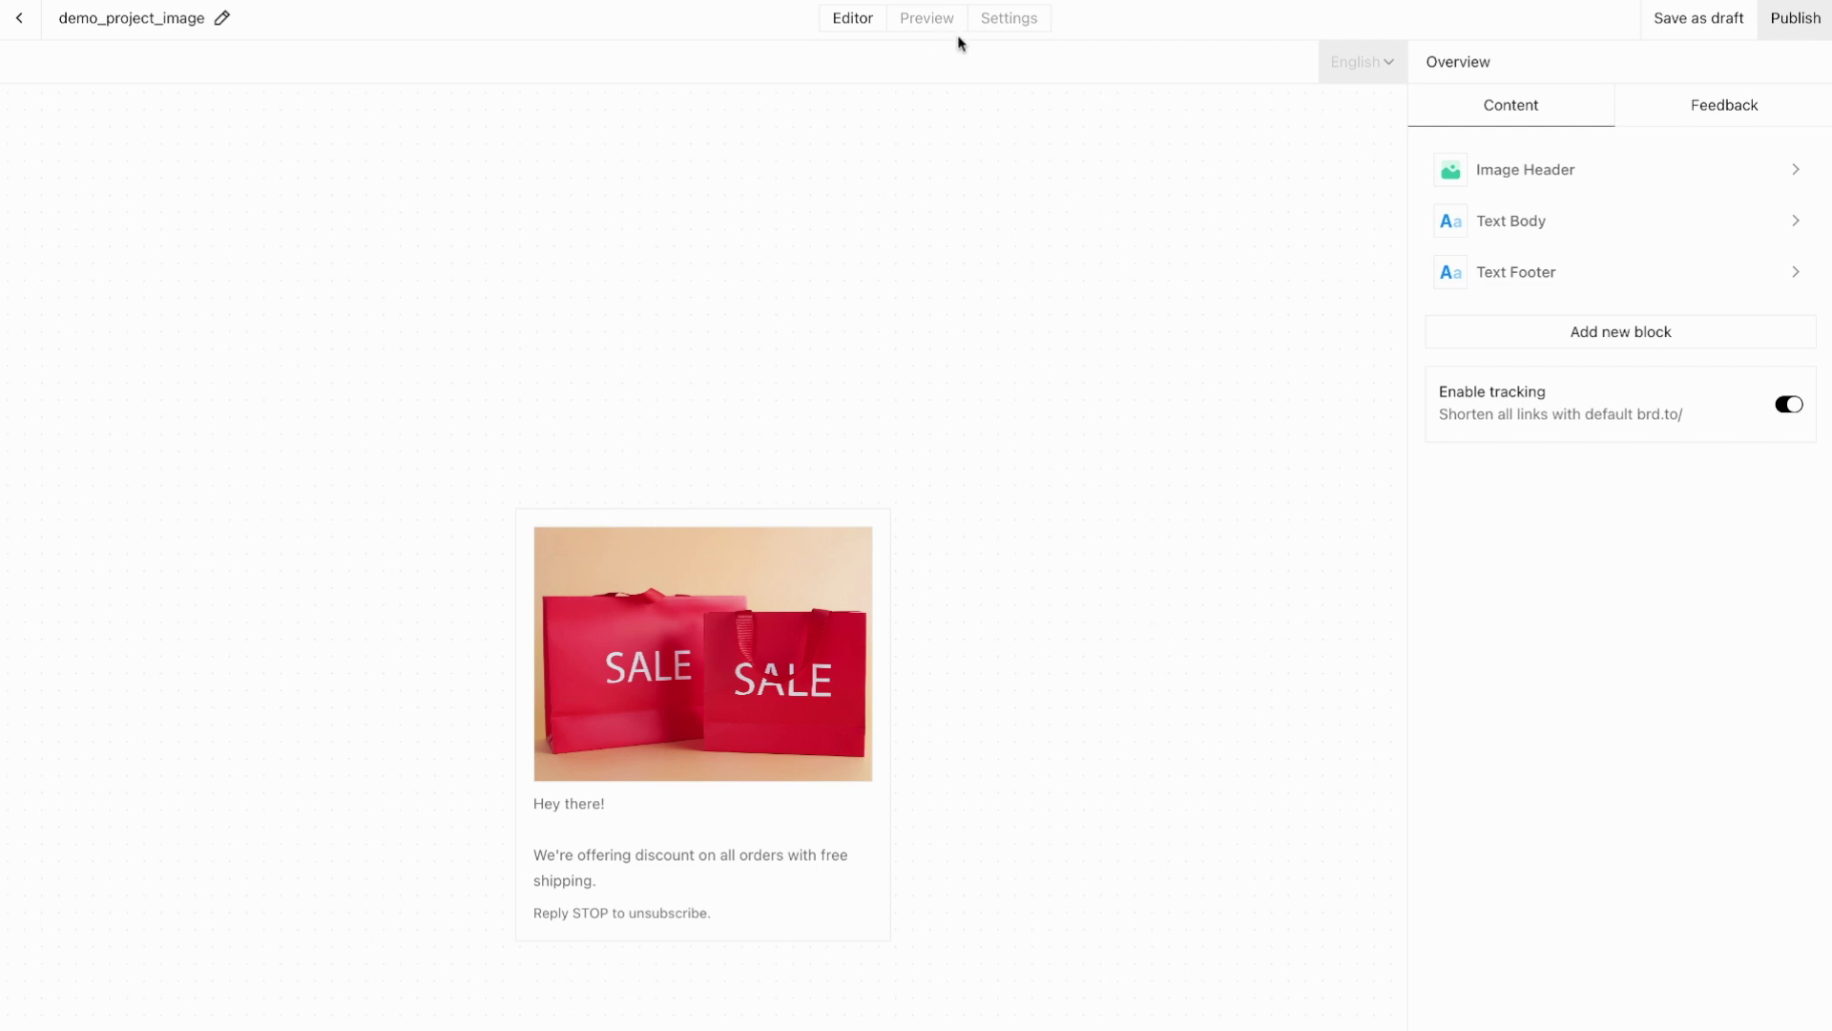
click(1020, 31)
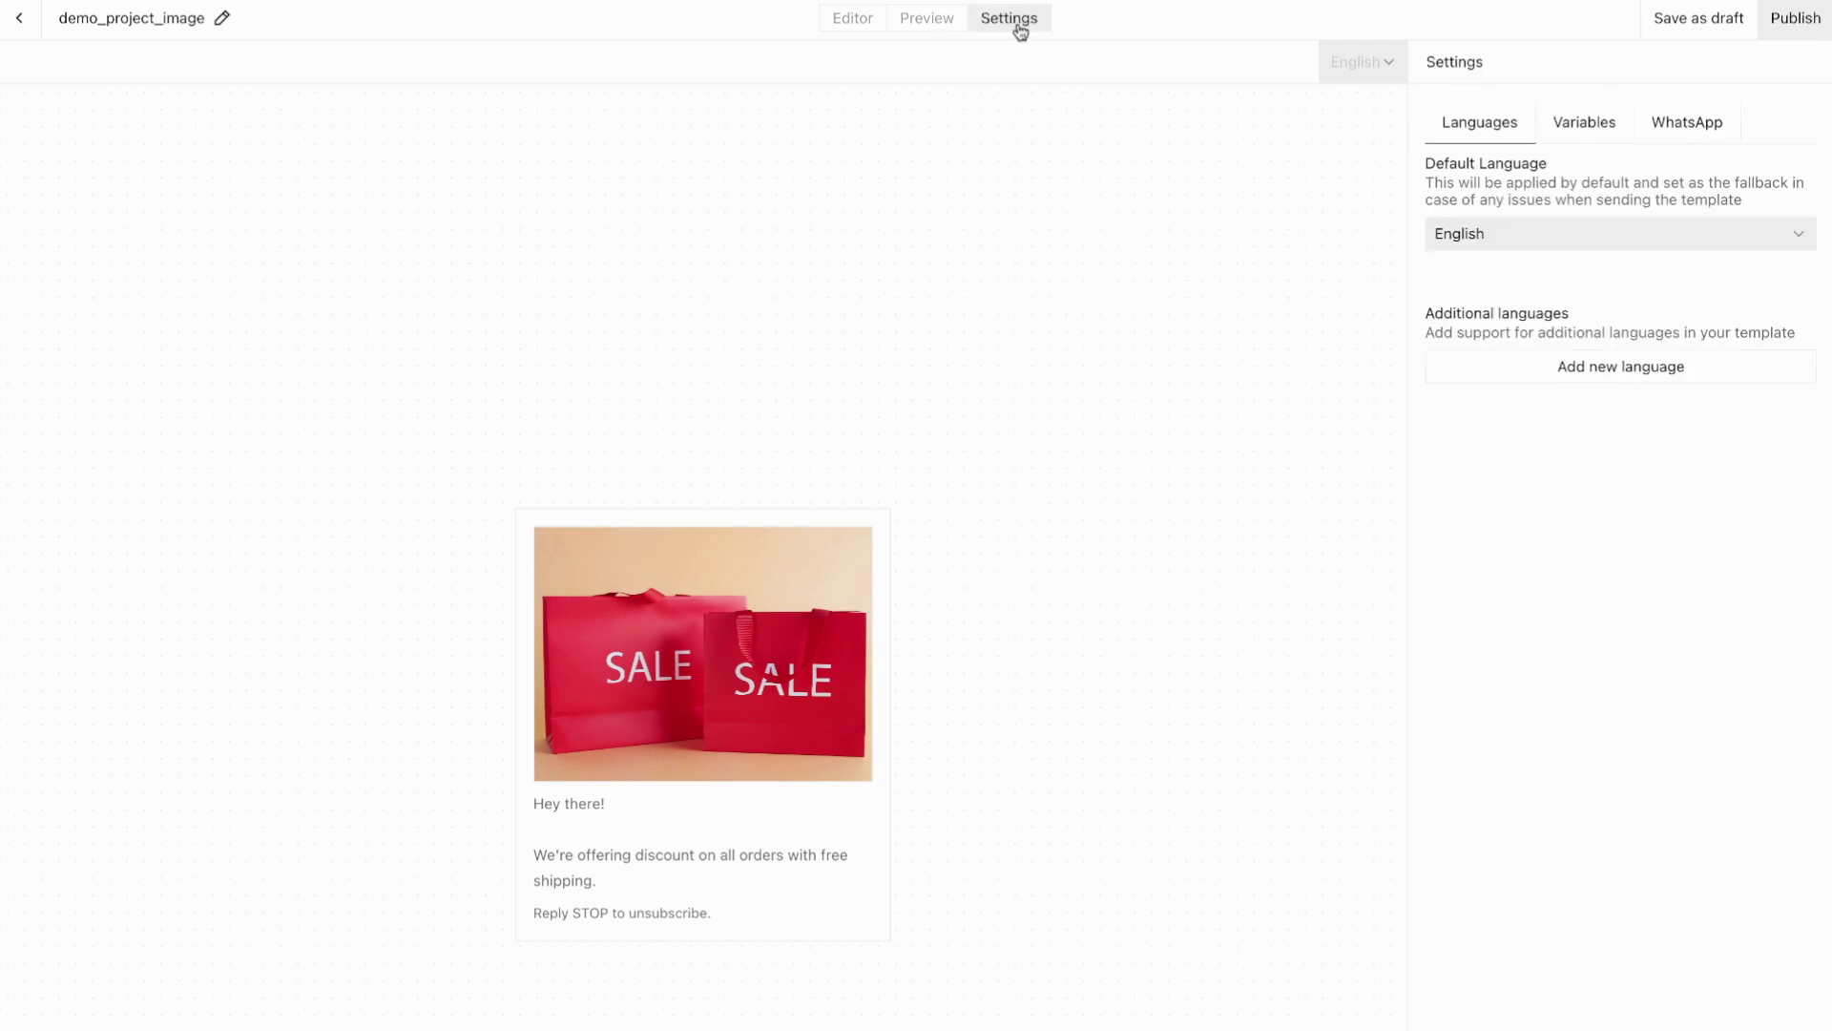
Step: Add variable 'name' described as 'customer name' with English example 'there', then return to the Editor
click(1583, 140)
click(1608, 302)
click(1486, 210)
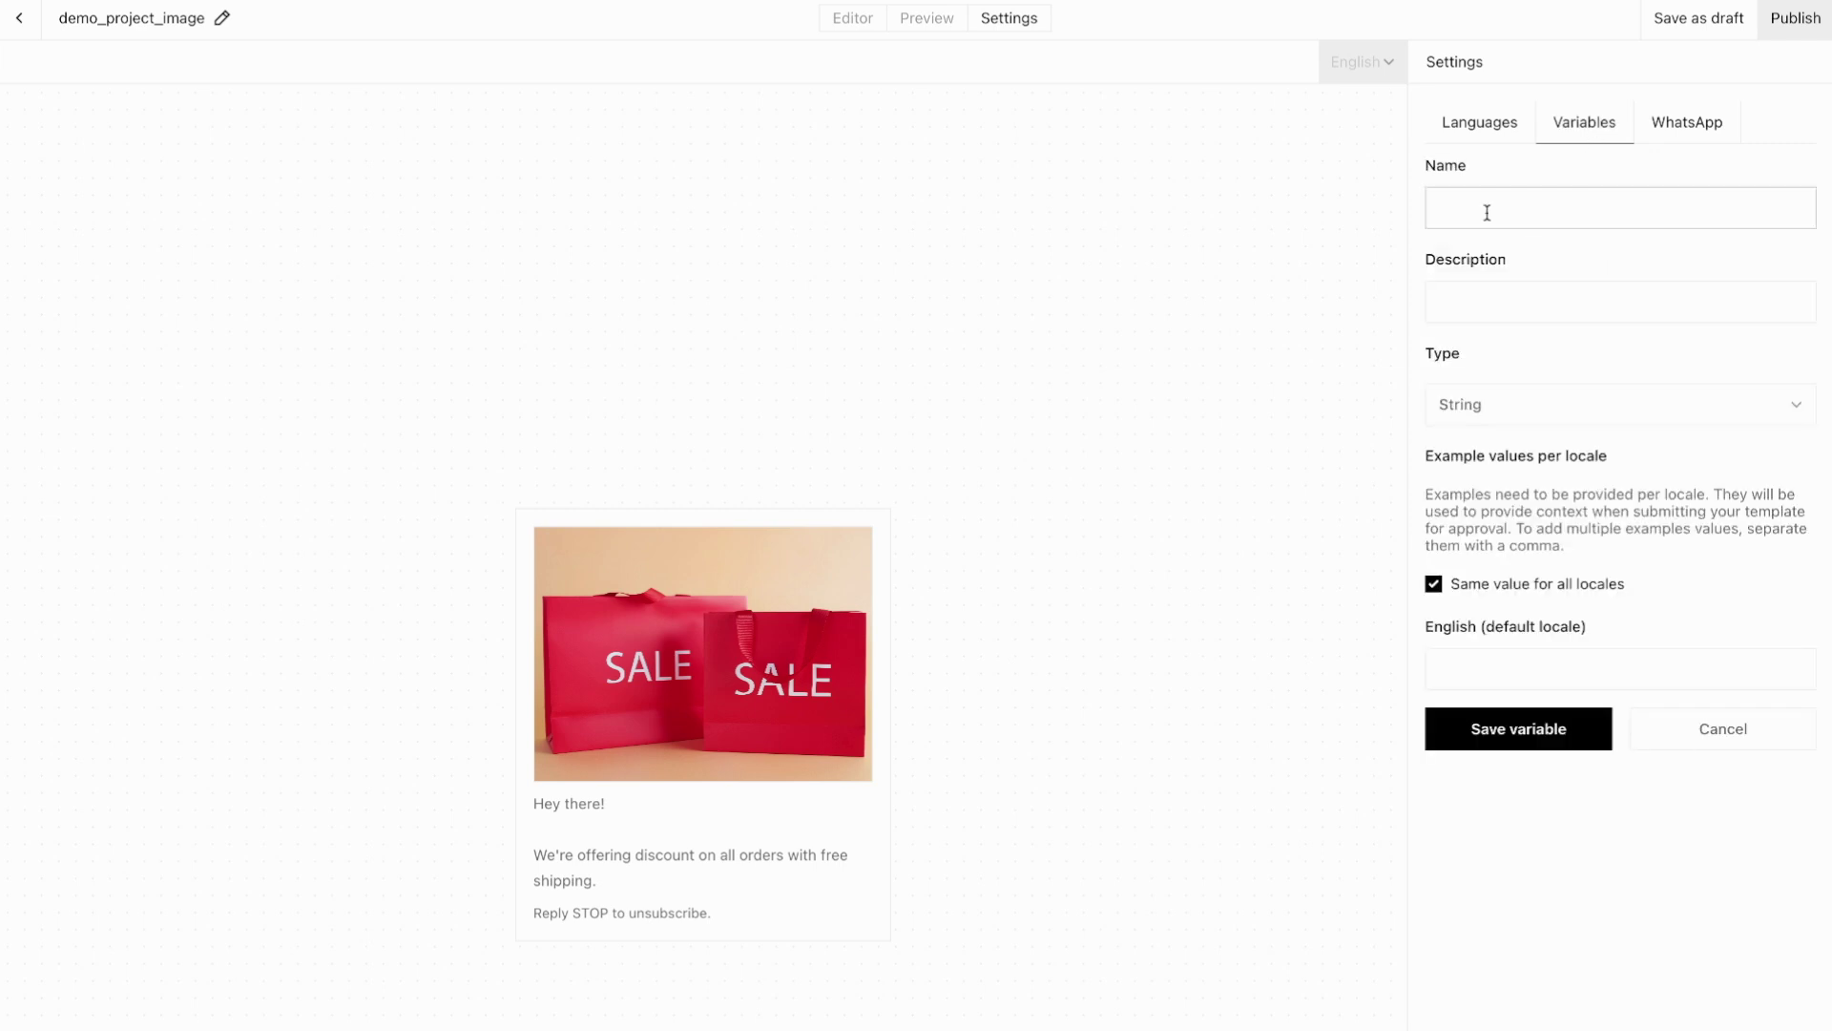
text(name)
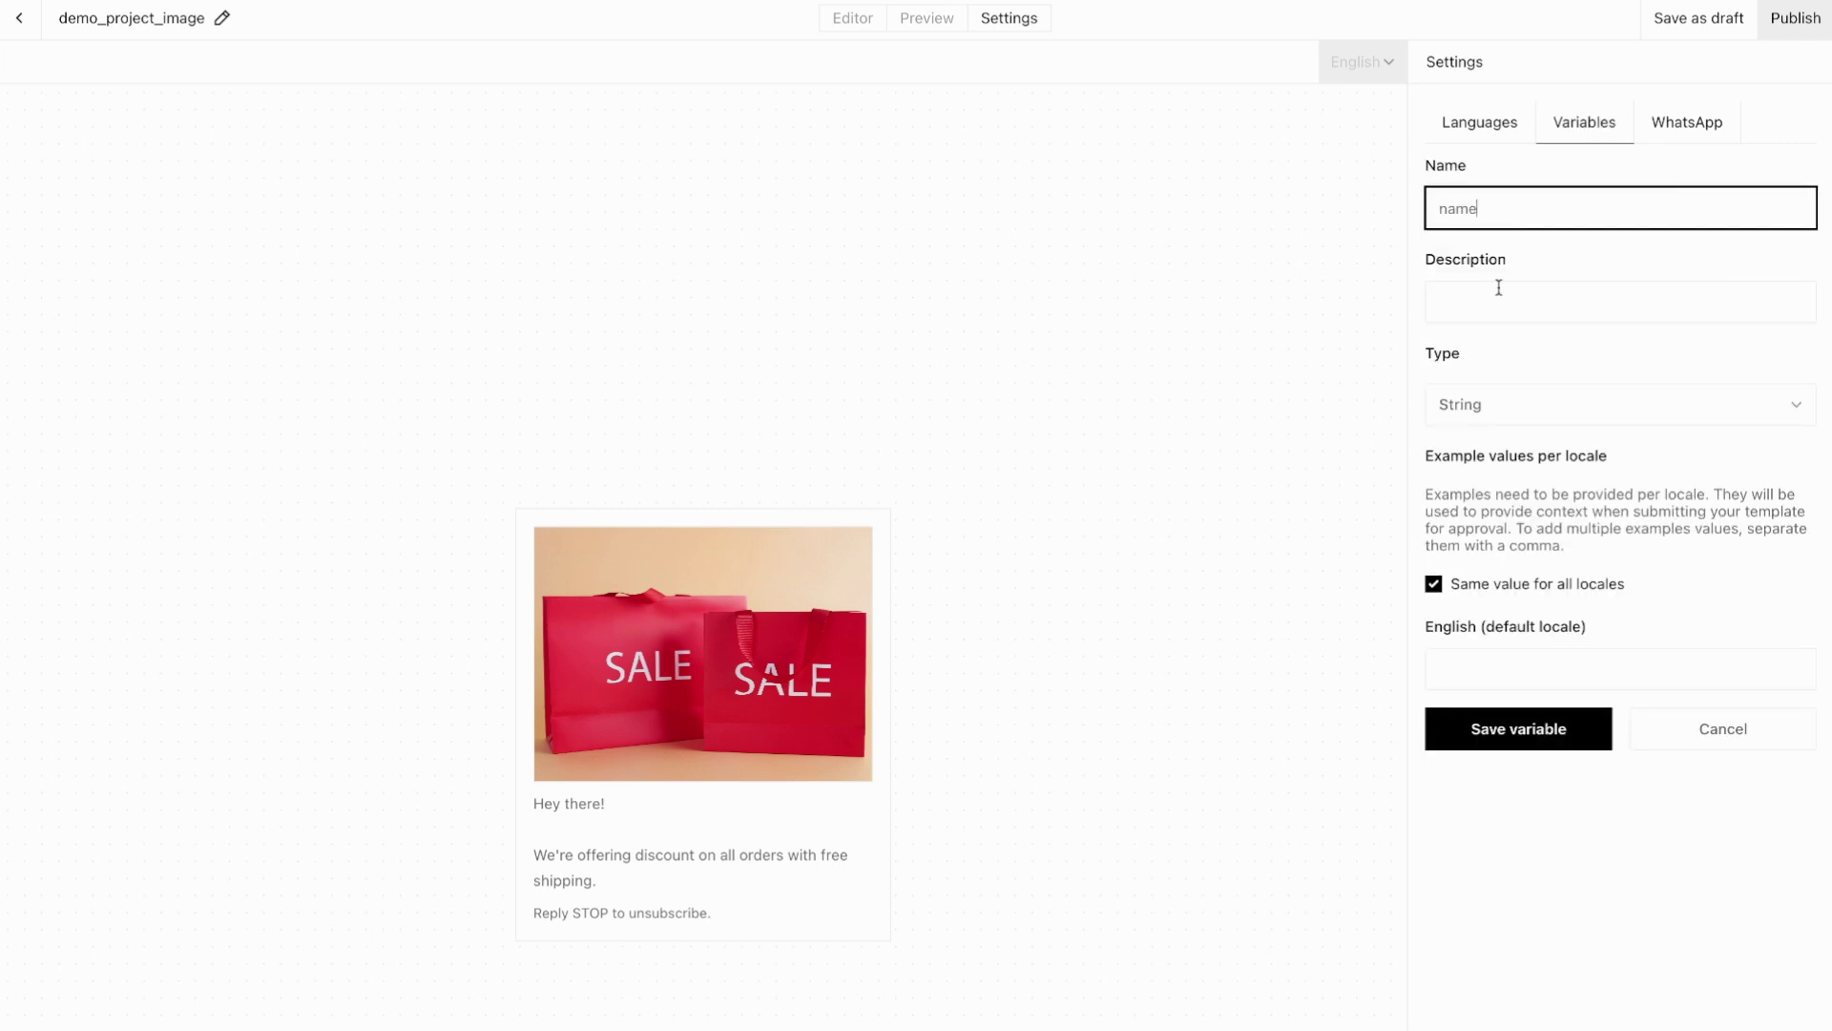
click(1500, 307)
text(customer name)
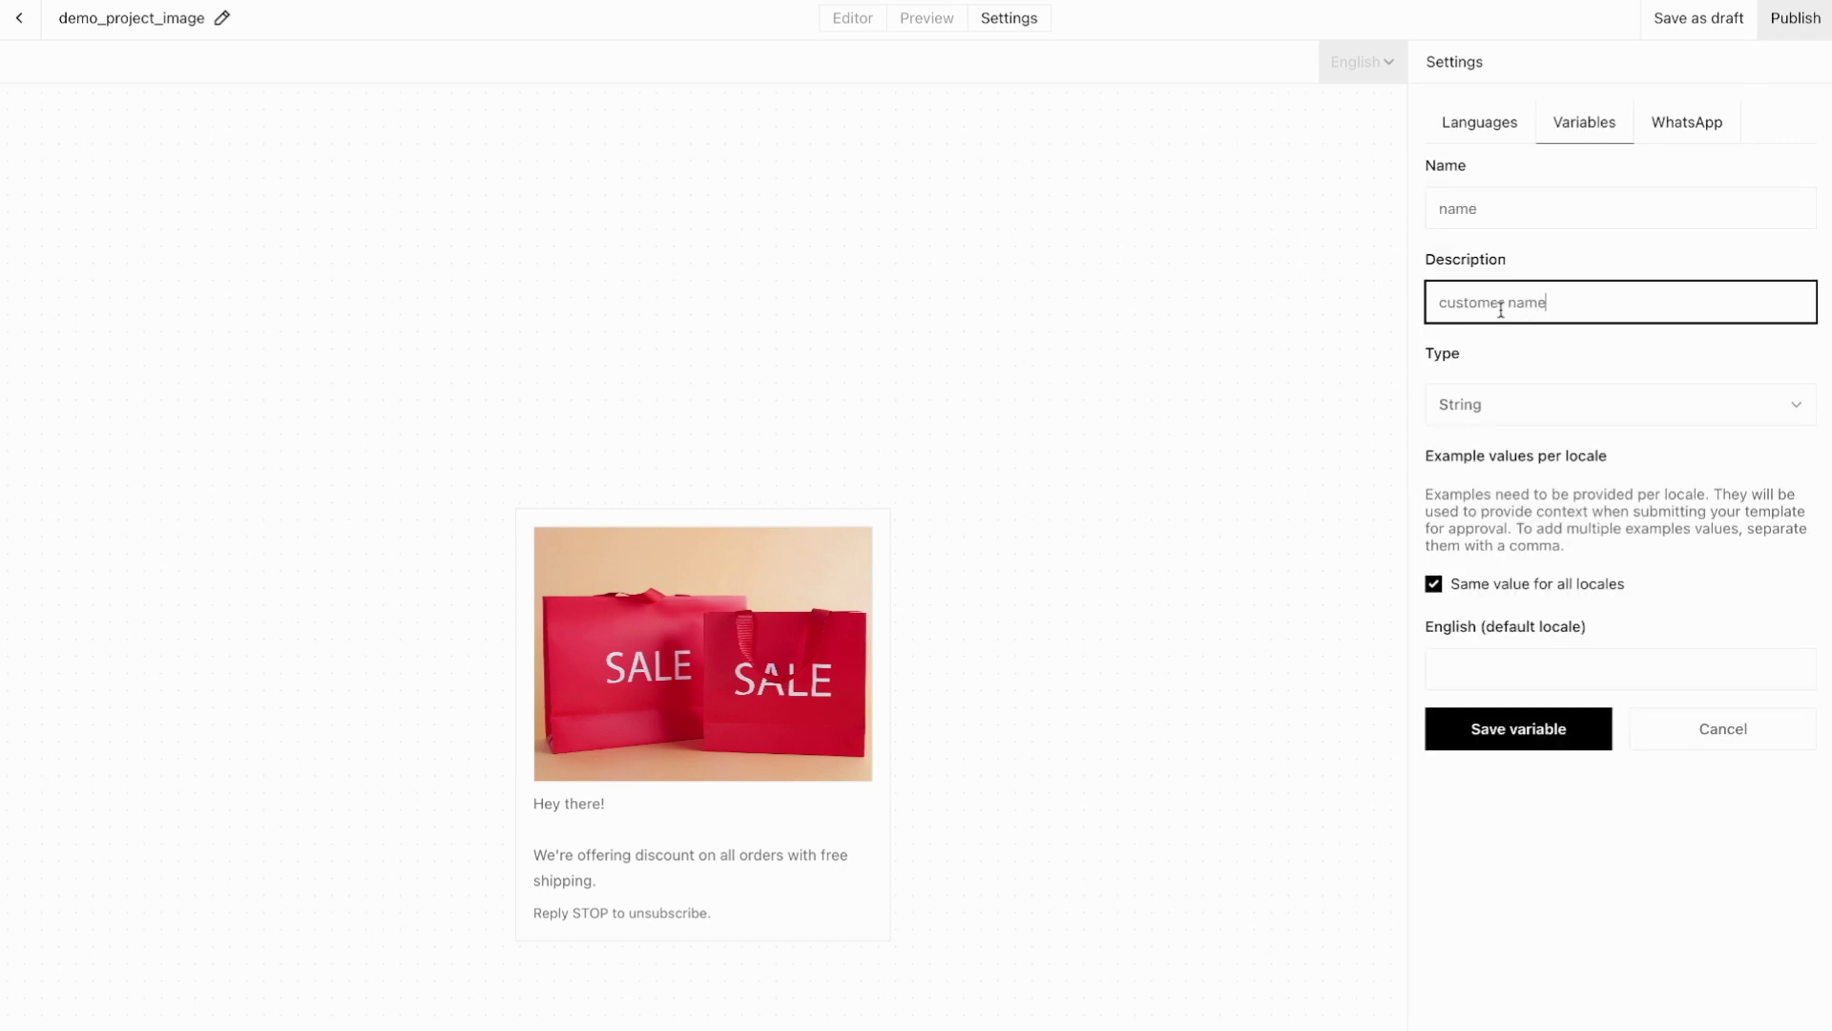
click(1486, 673)
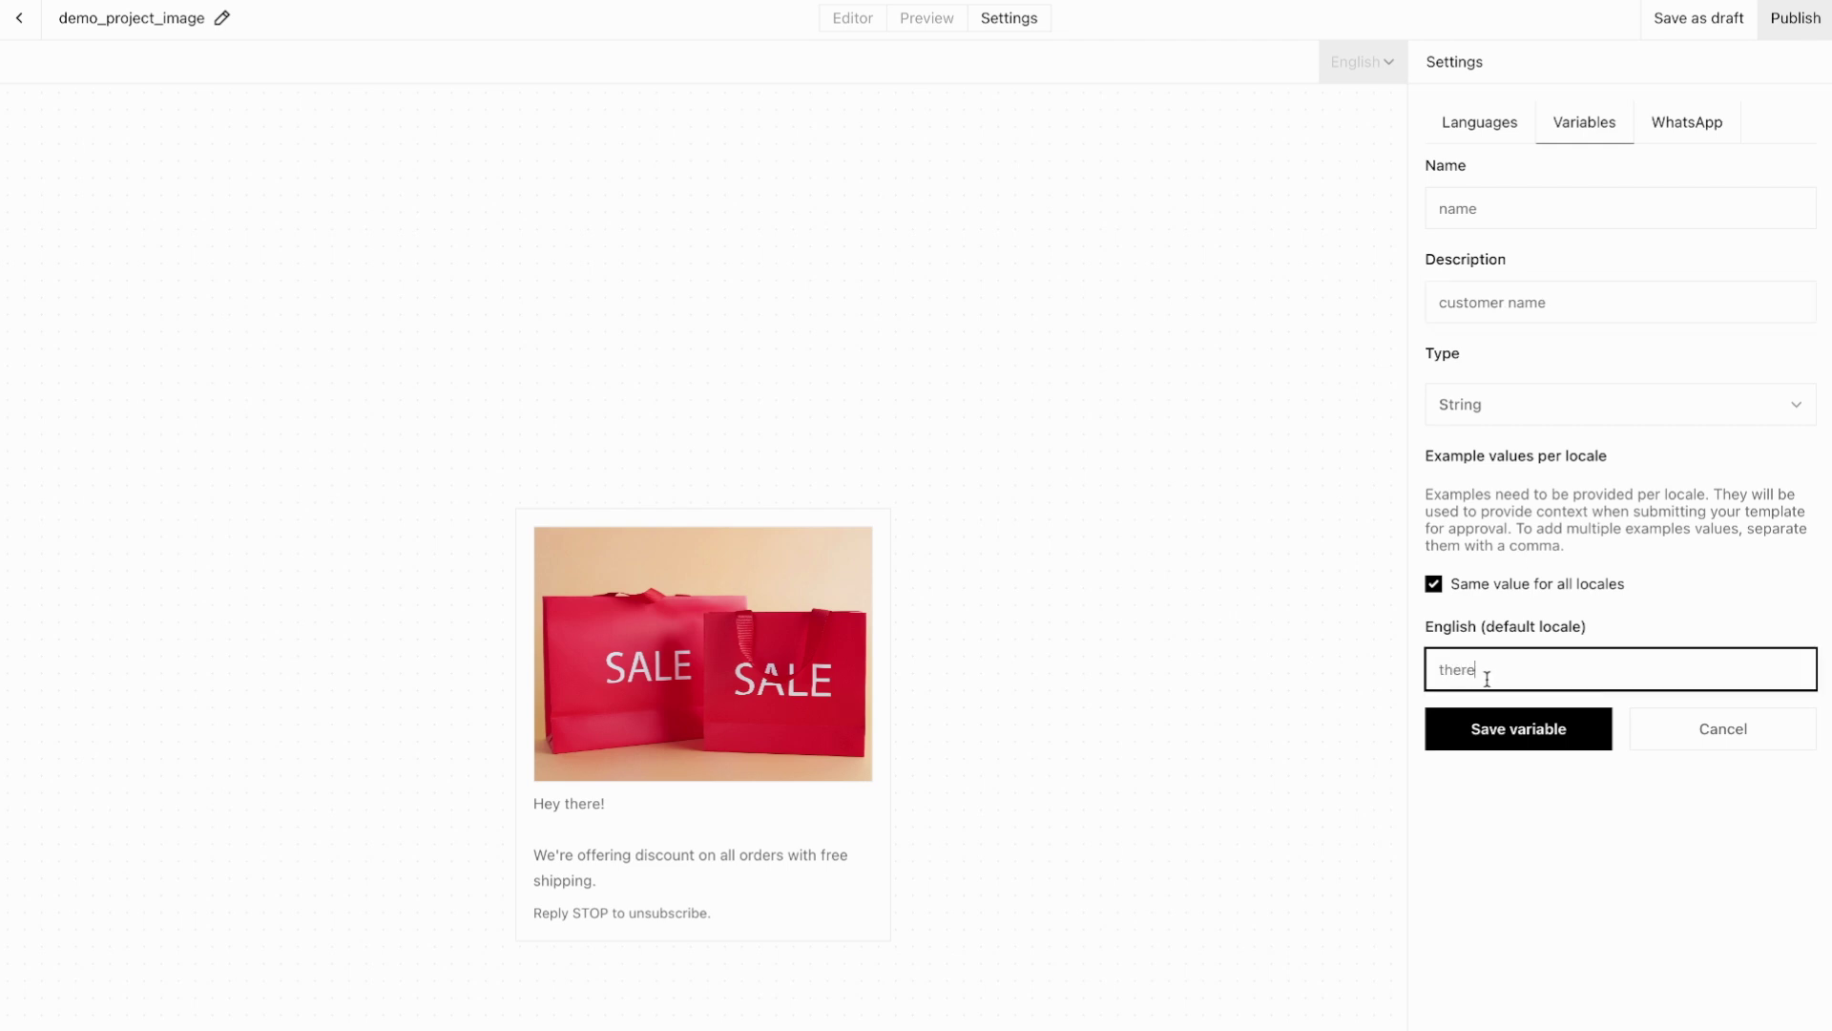
text(there)
click(1475, 746)
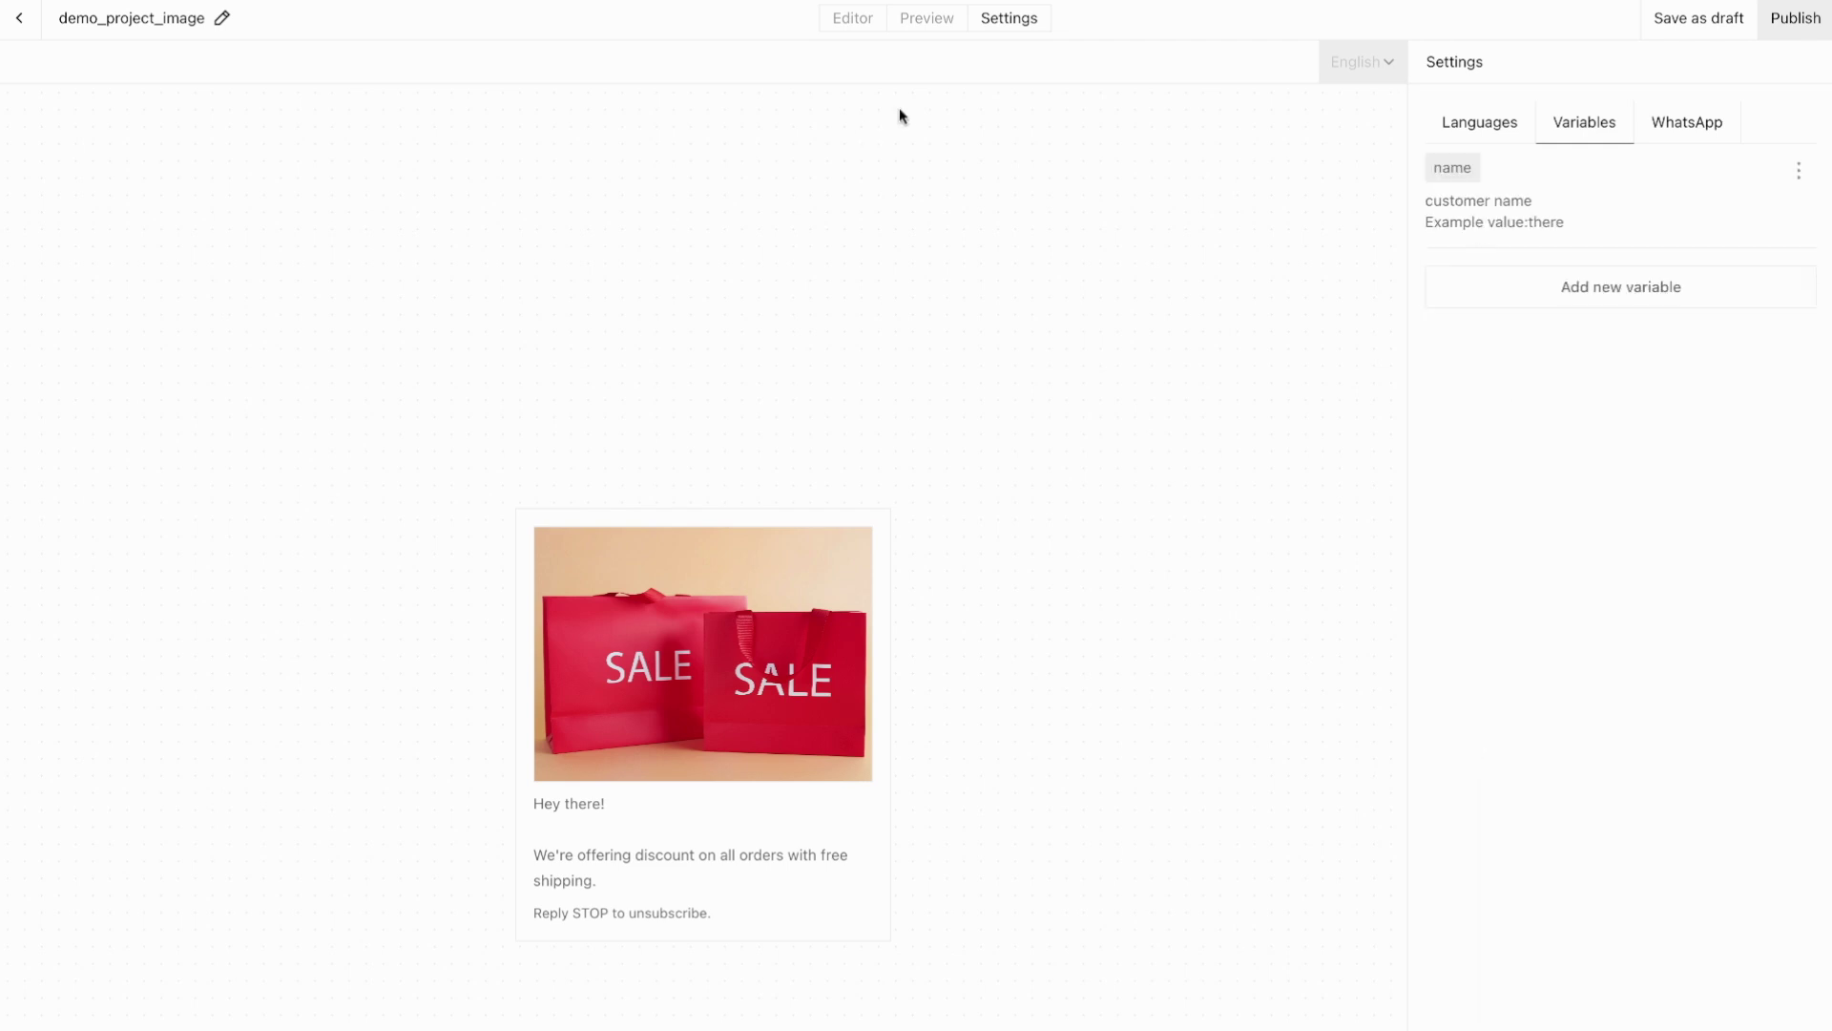
click(840, 18)
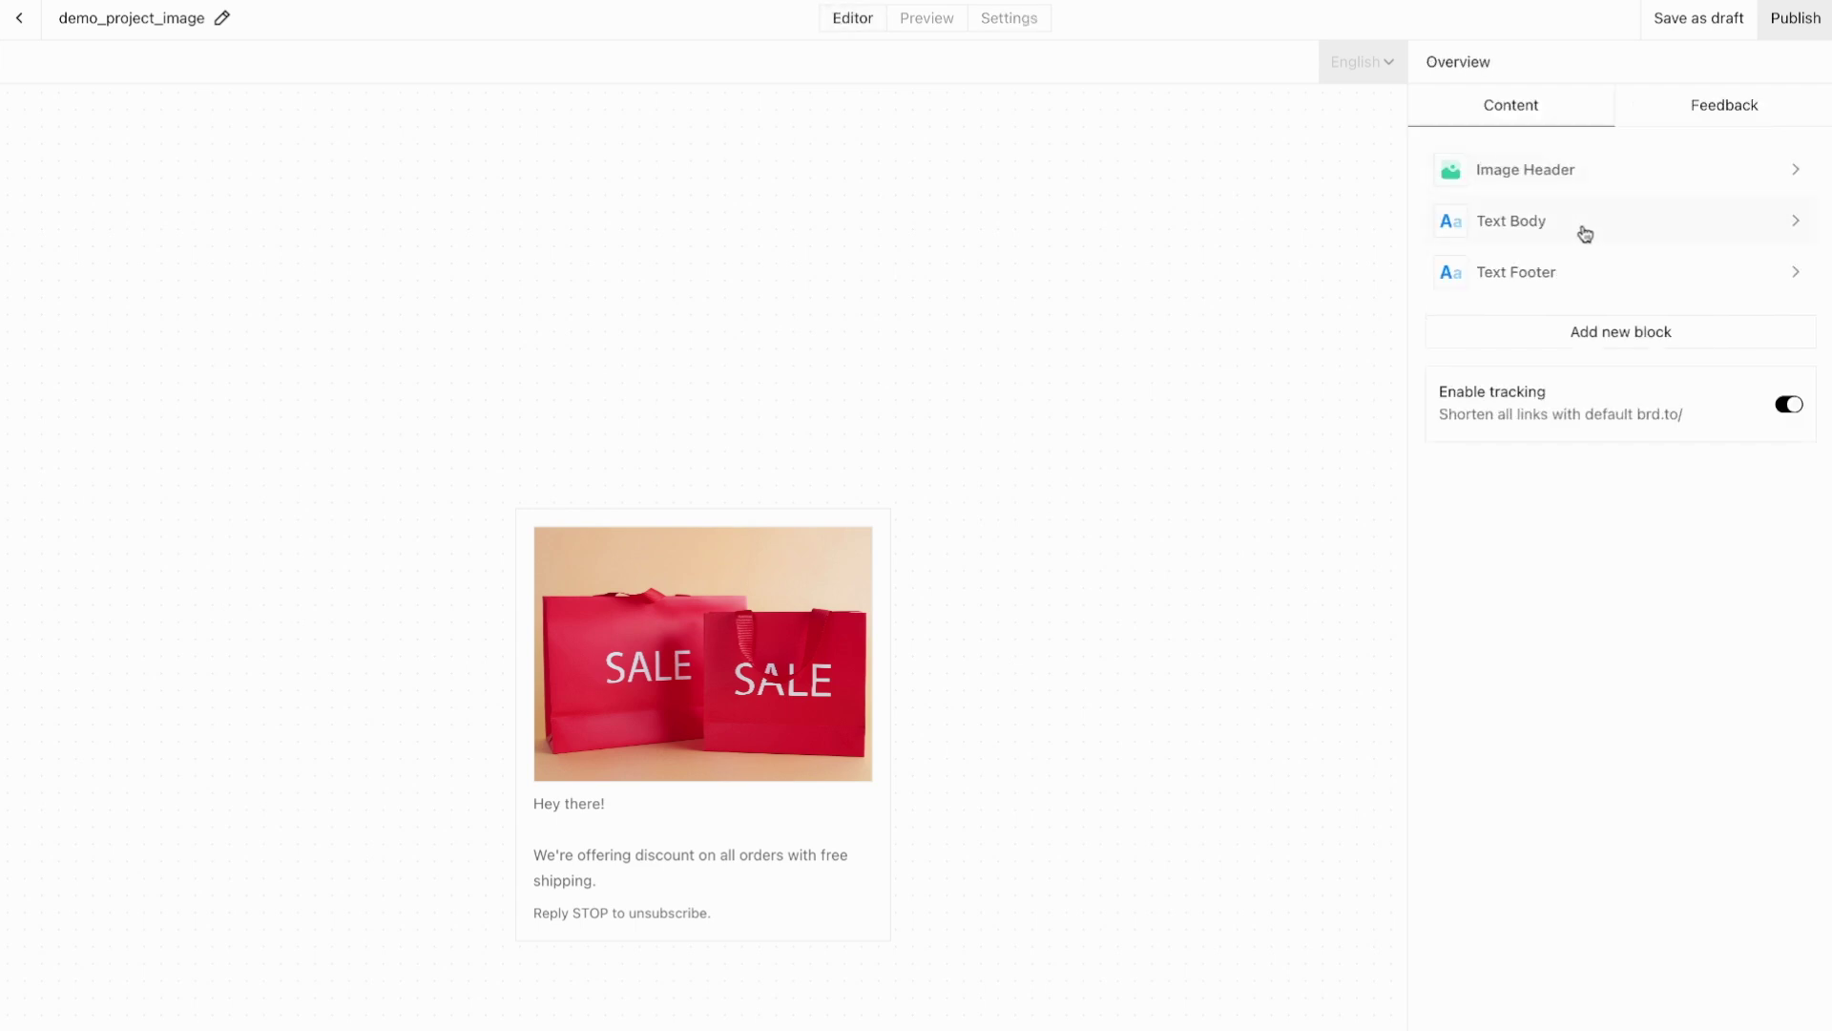
Step: Replace 'there' in the greeting with the name variable so it reads 'Hey name!'
click(1583, 231)
double_click(1496, 141)
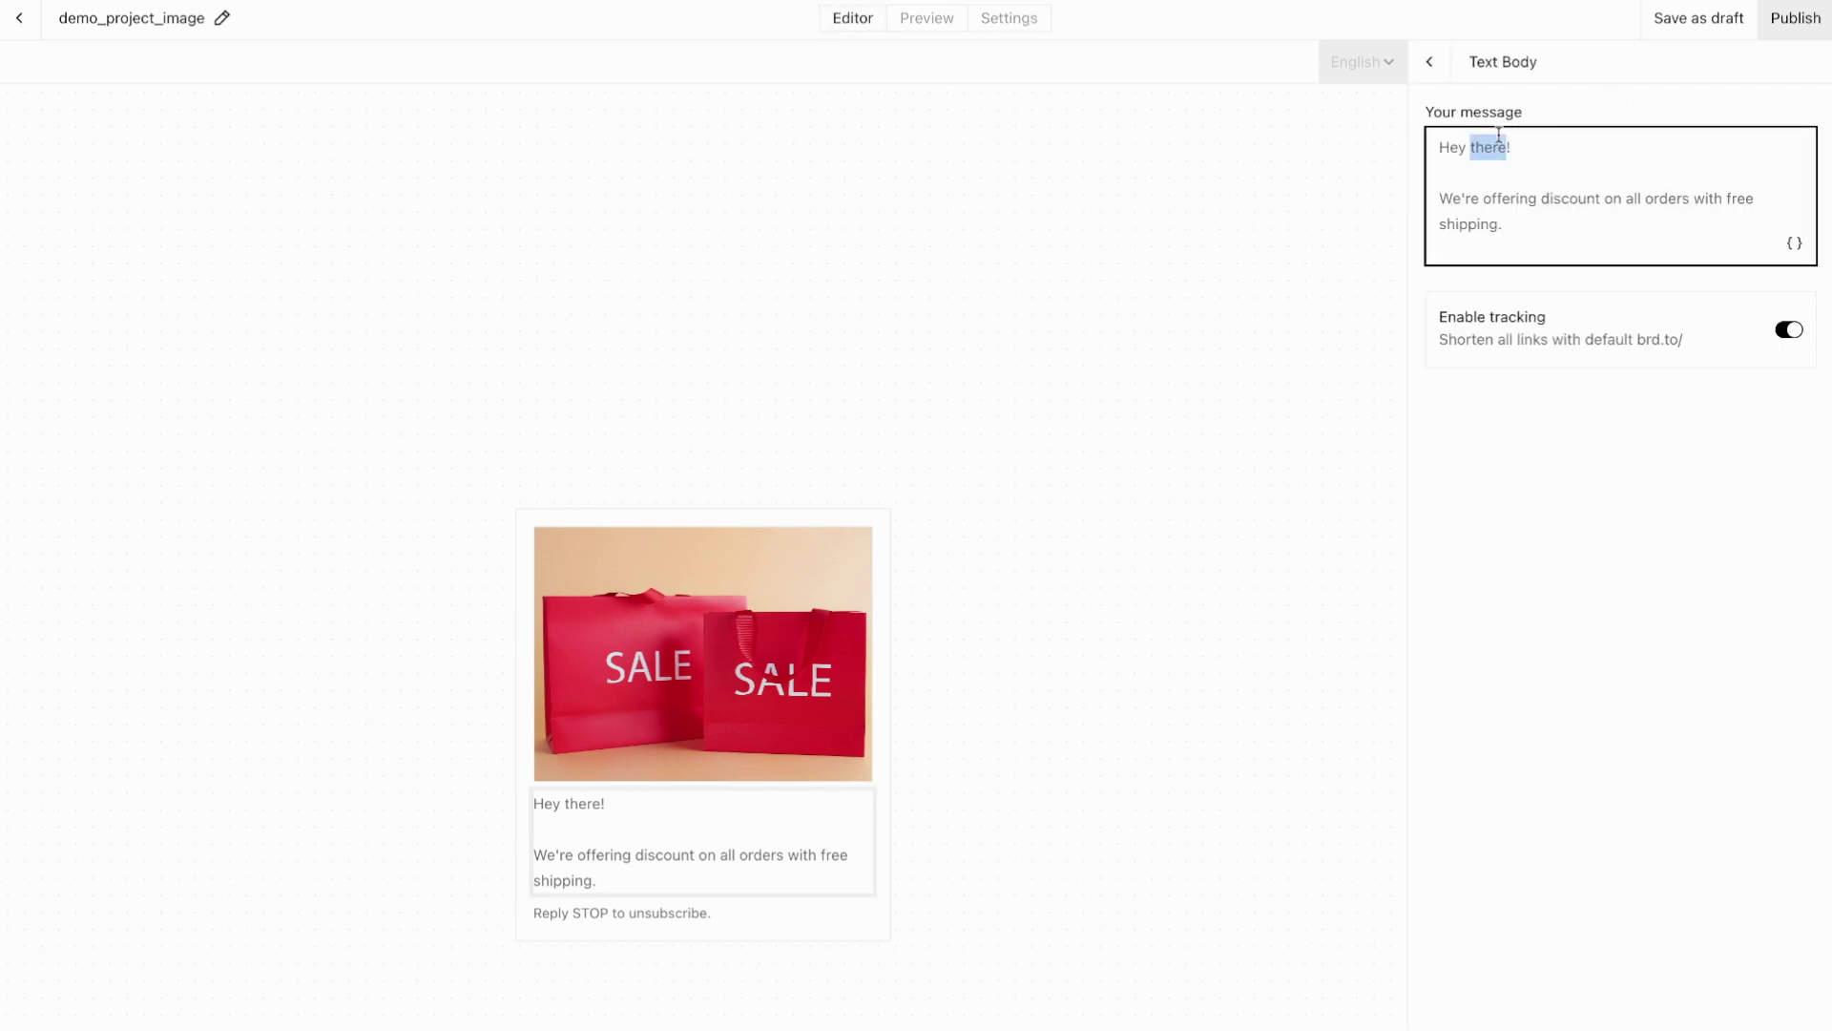
key(BackSpace)
click(1795, 244)
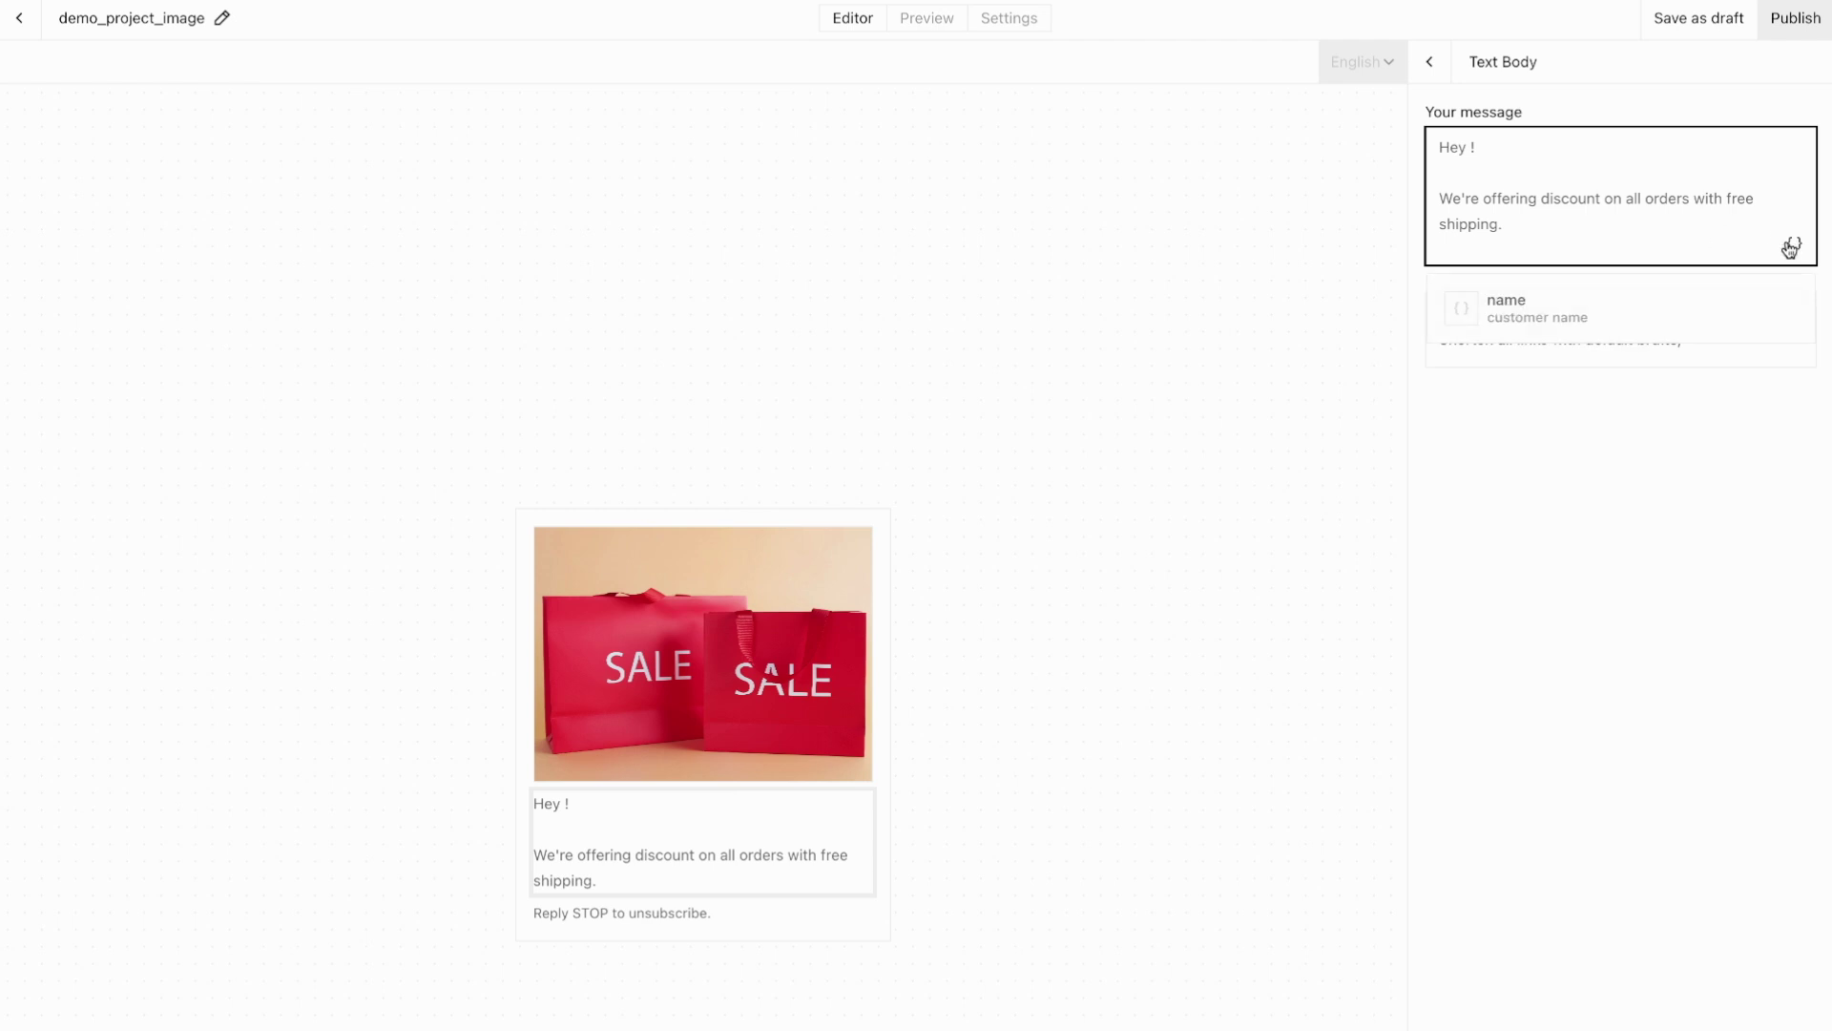
click(1526, 306)
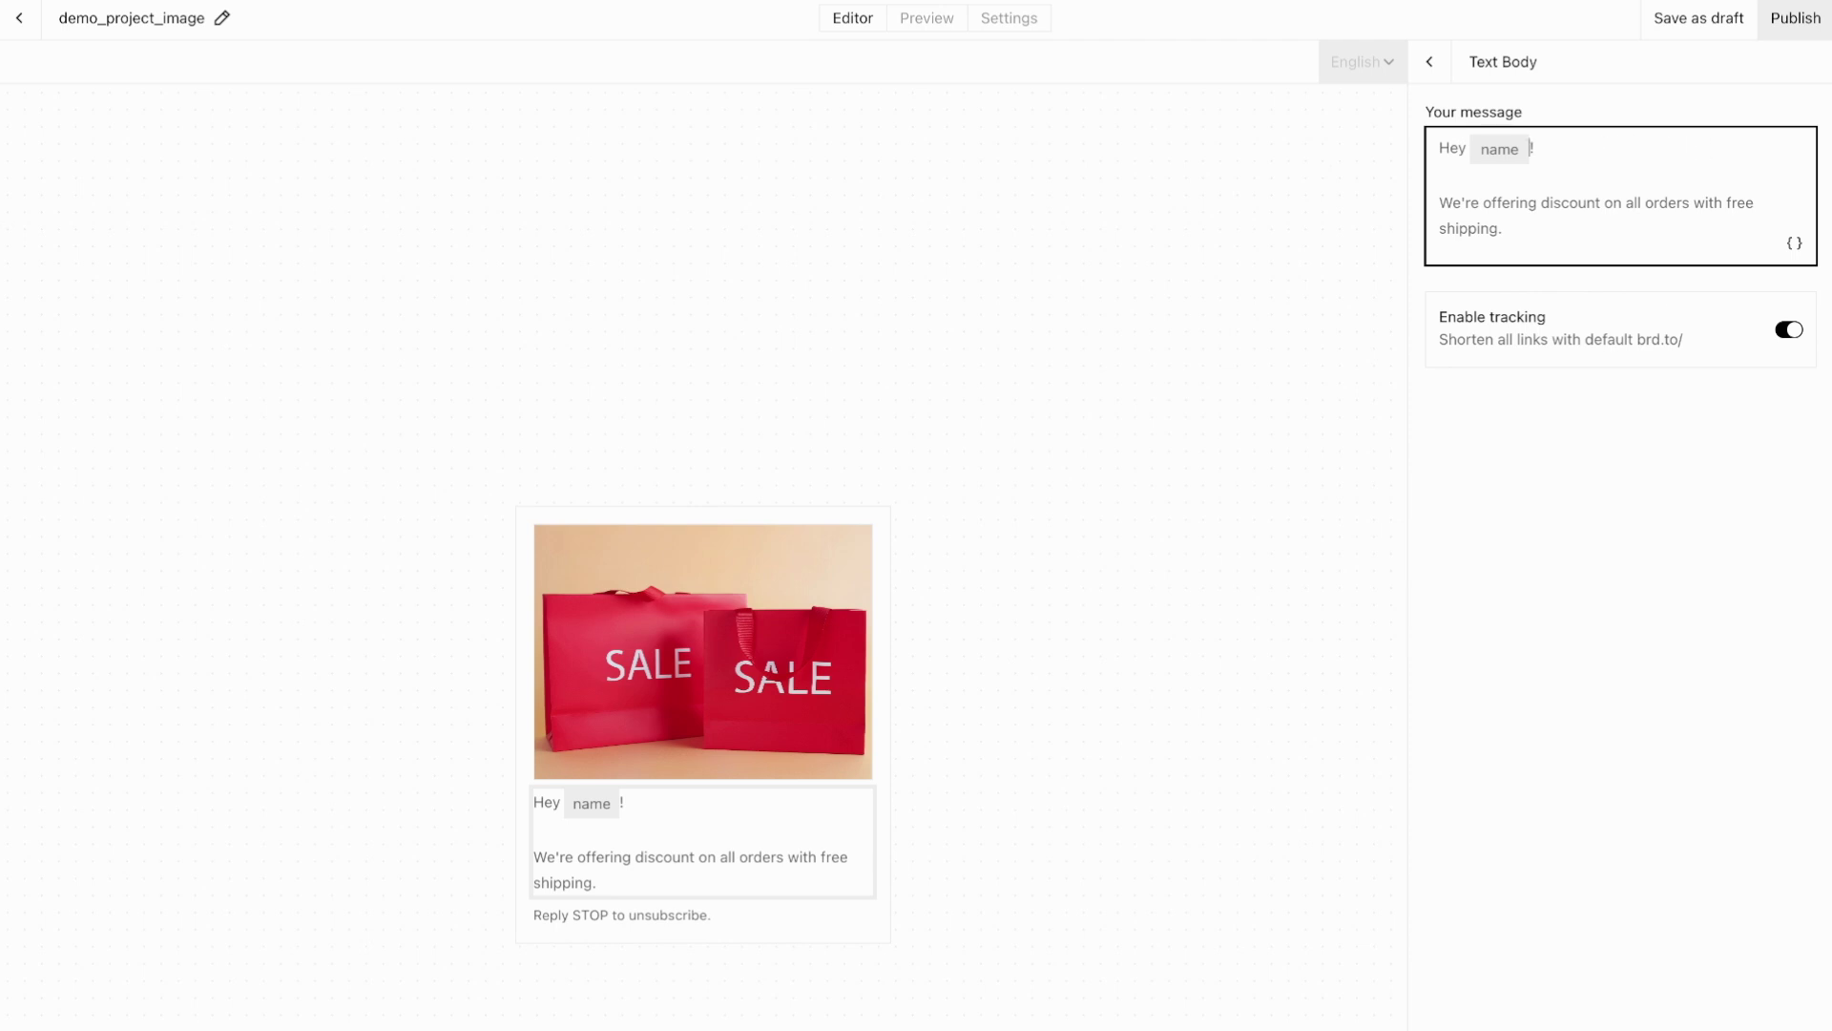
Step: Add the line 'Visit our website today and get 10% off!' below the free-shipping sentence
click(1528, 212)
key(Return)
key(Return)
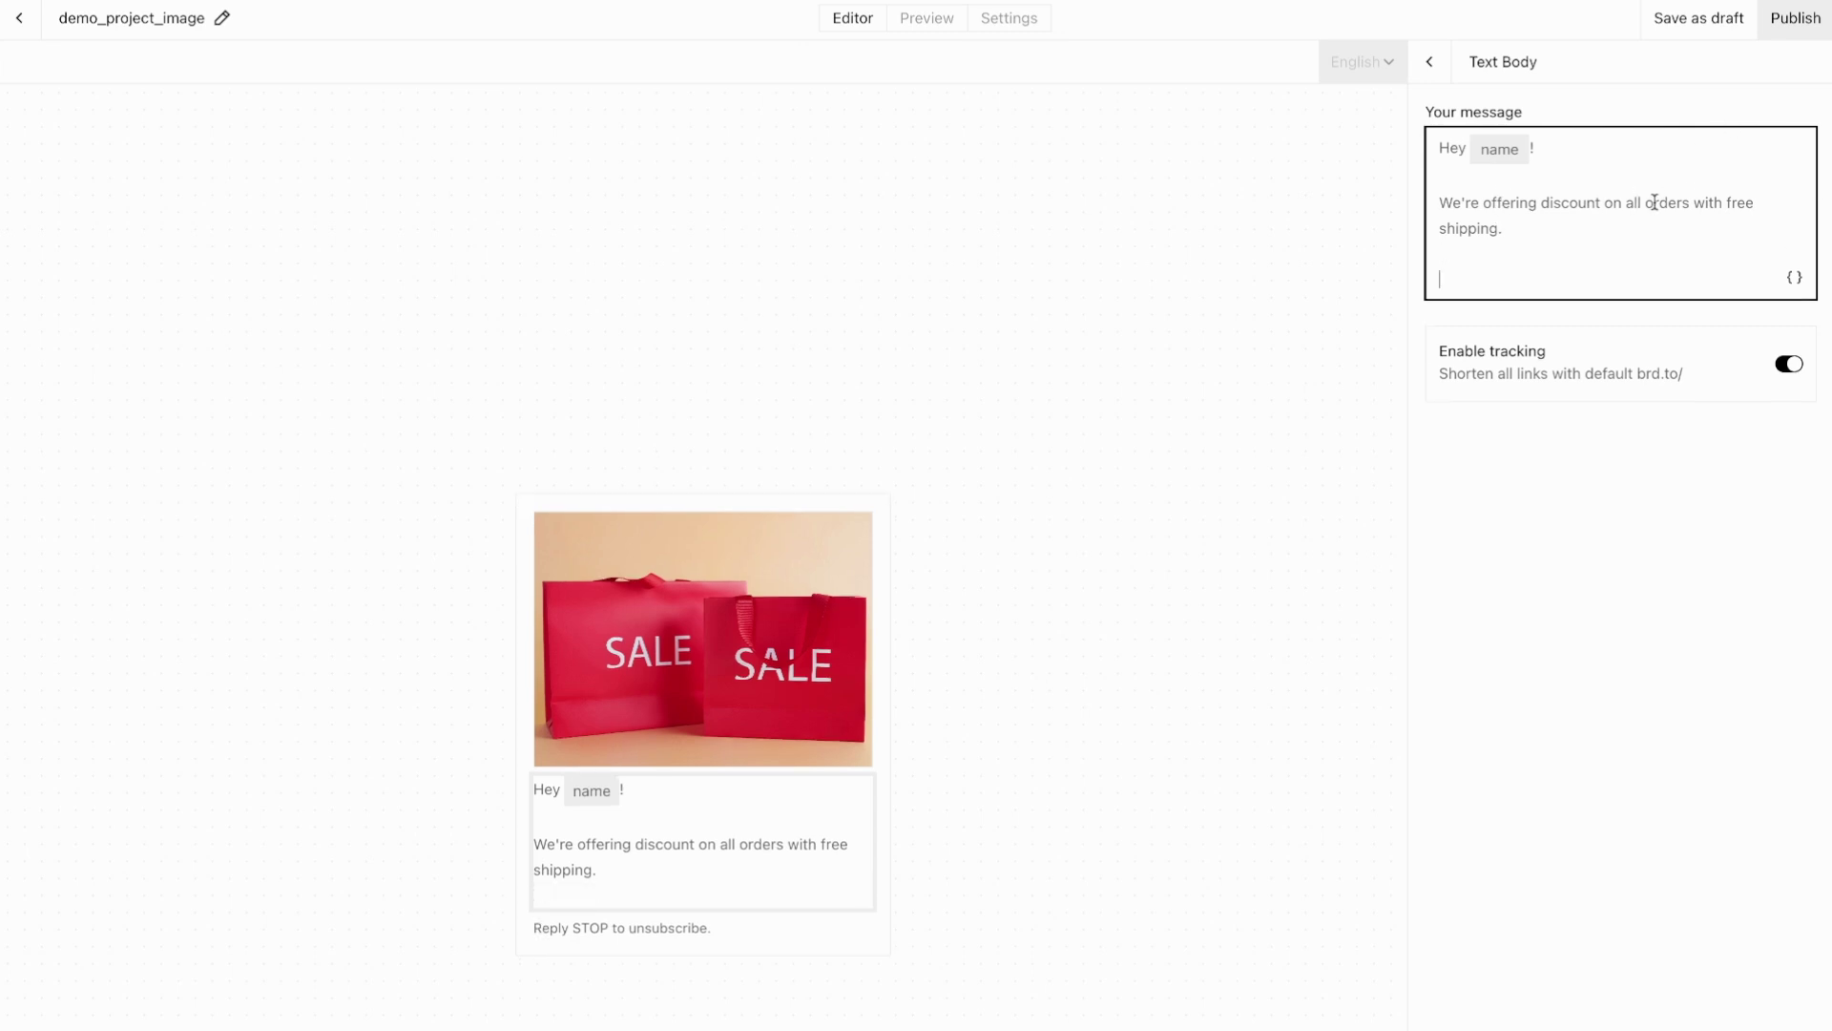
text(Visit oiur)
key(BackSpace)
key(BackSpace)
key(BackSpace)
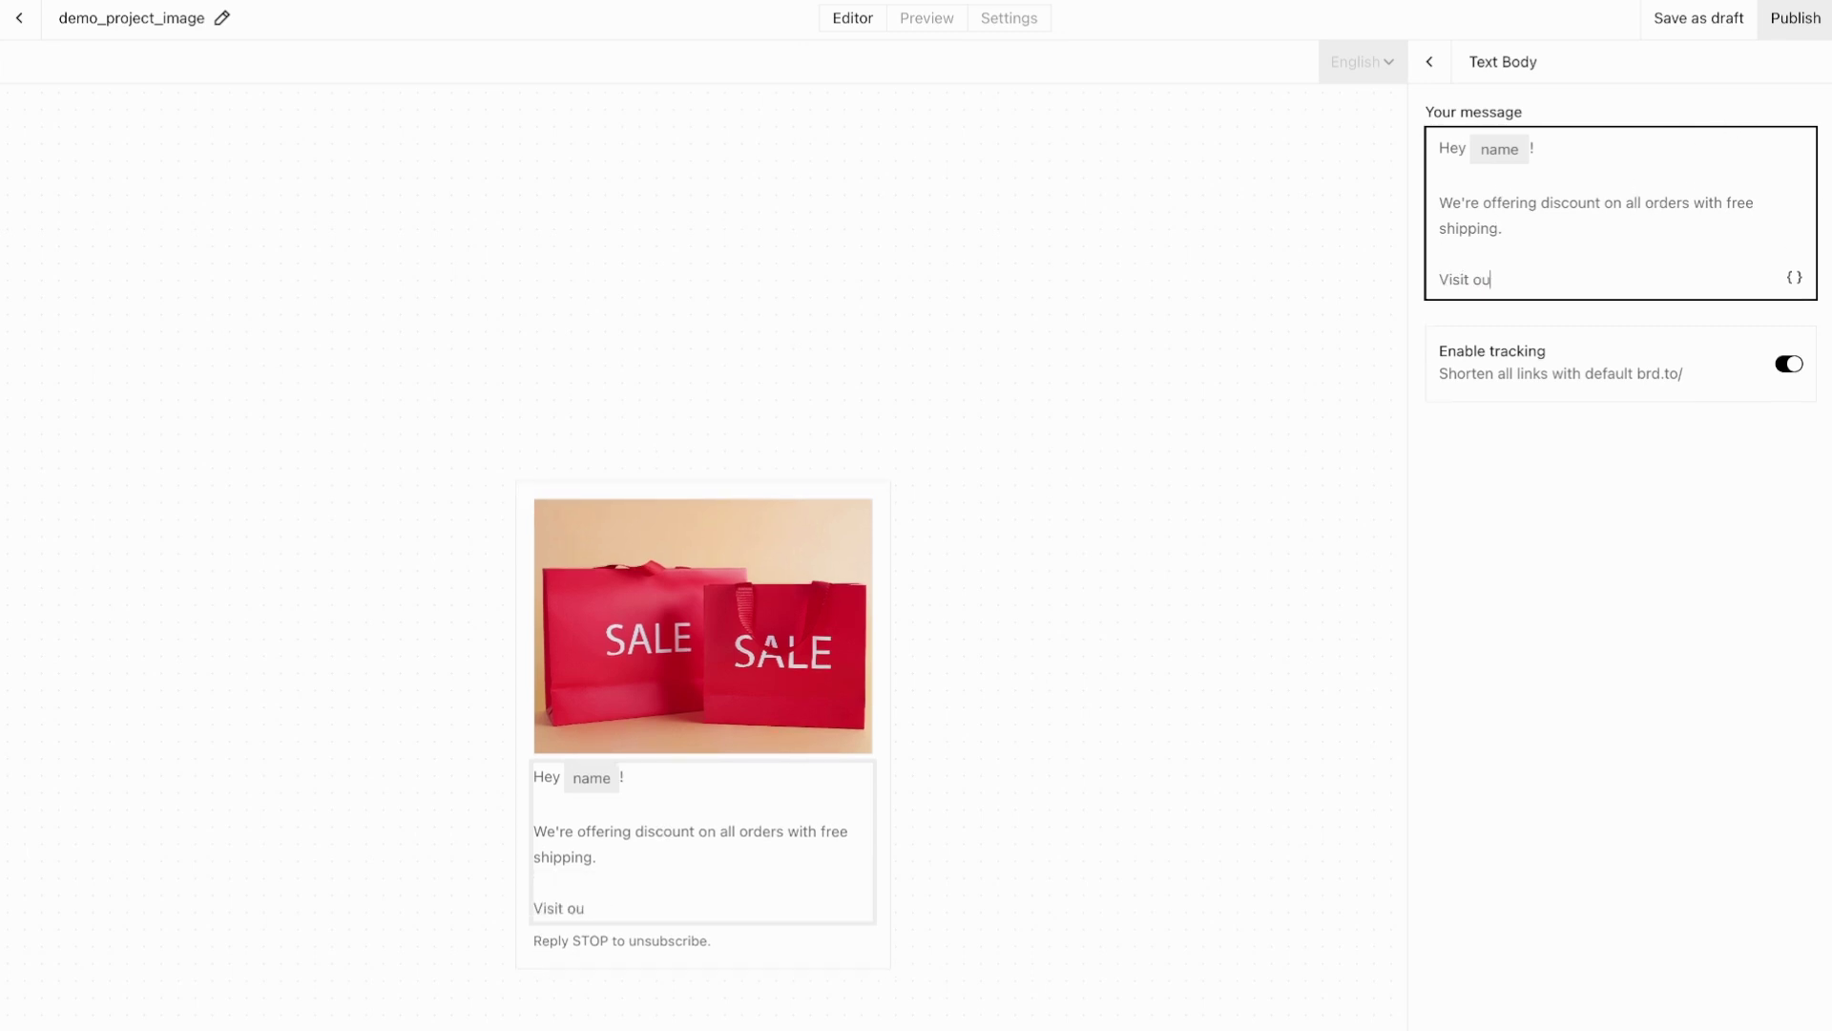
text(ur website today and get 10% off!)
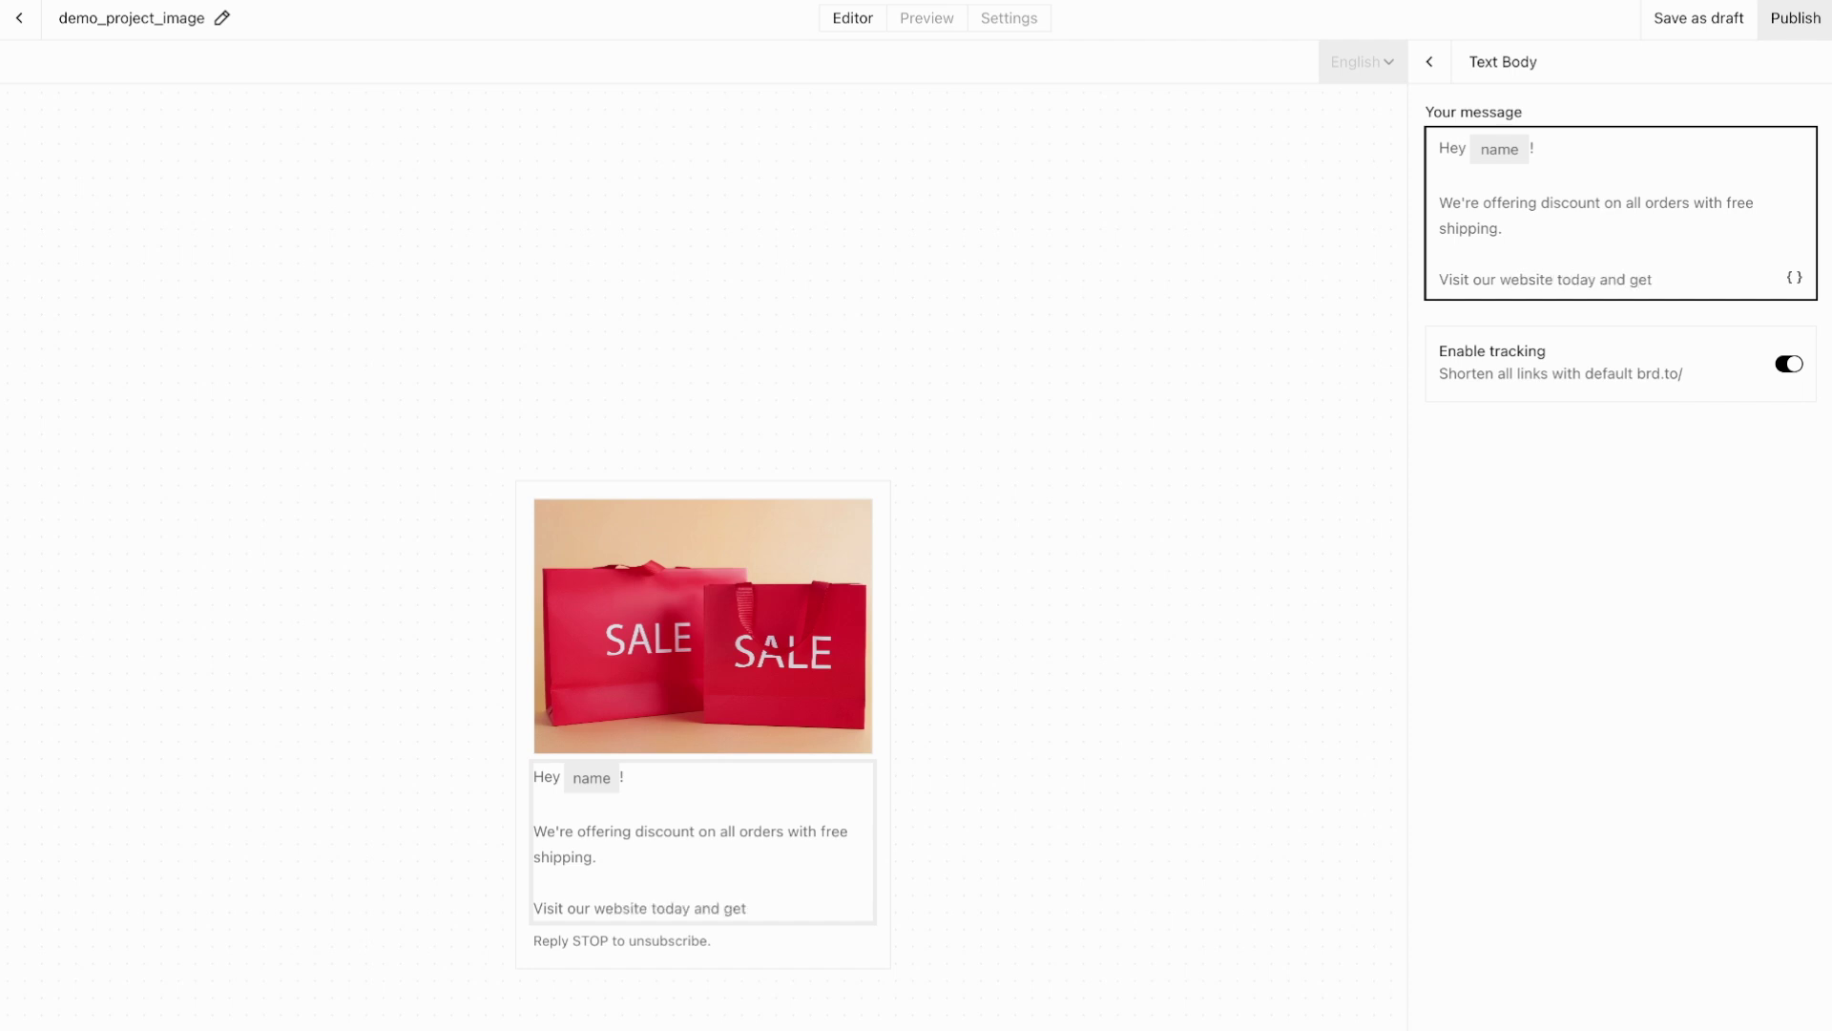
click(1551, 496)
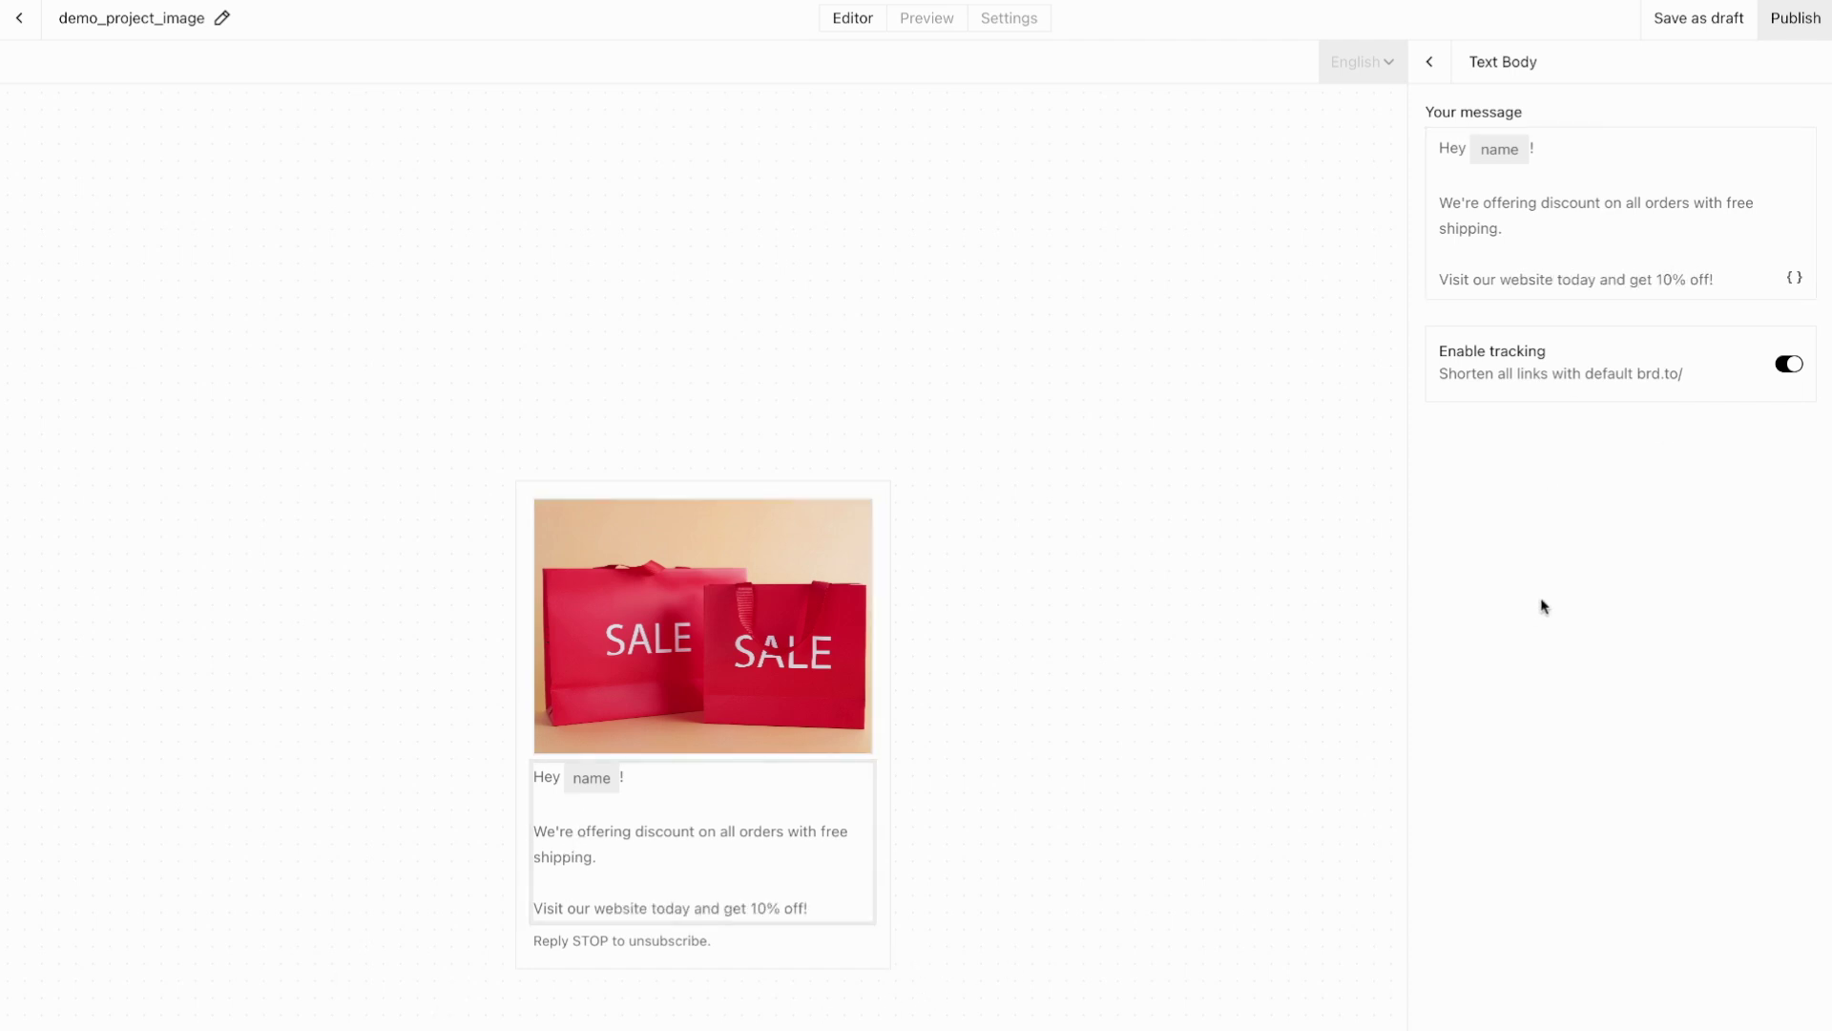
Step: Preview the updated message as it appears in WhatsApp, then return to the editor
click(1429, 63)
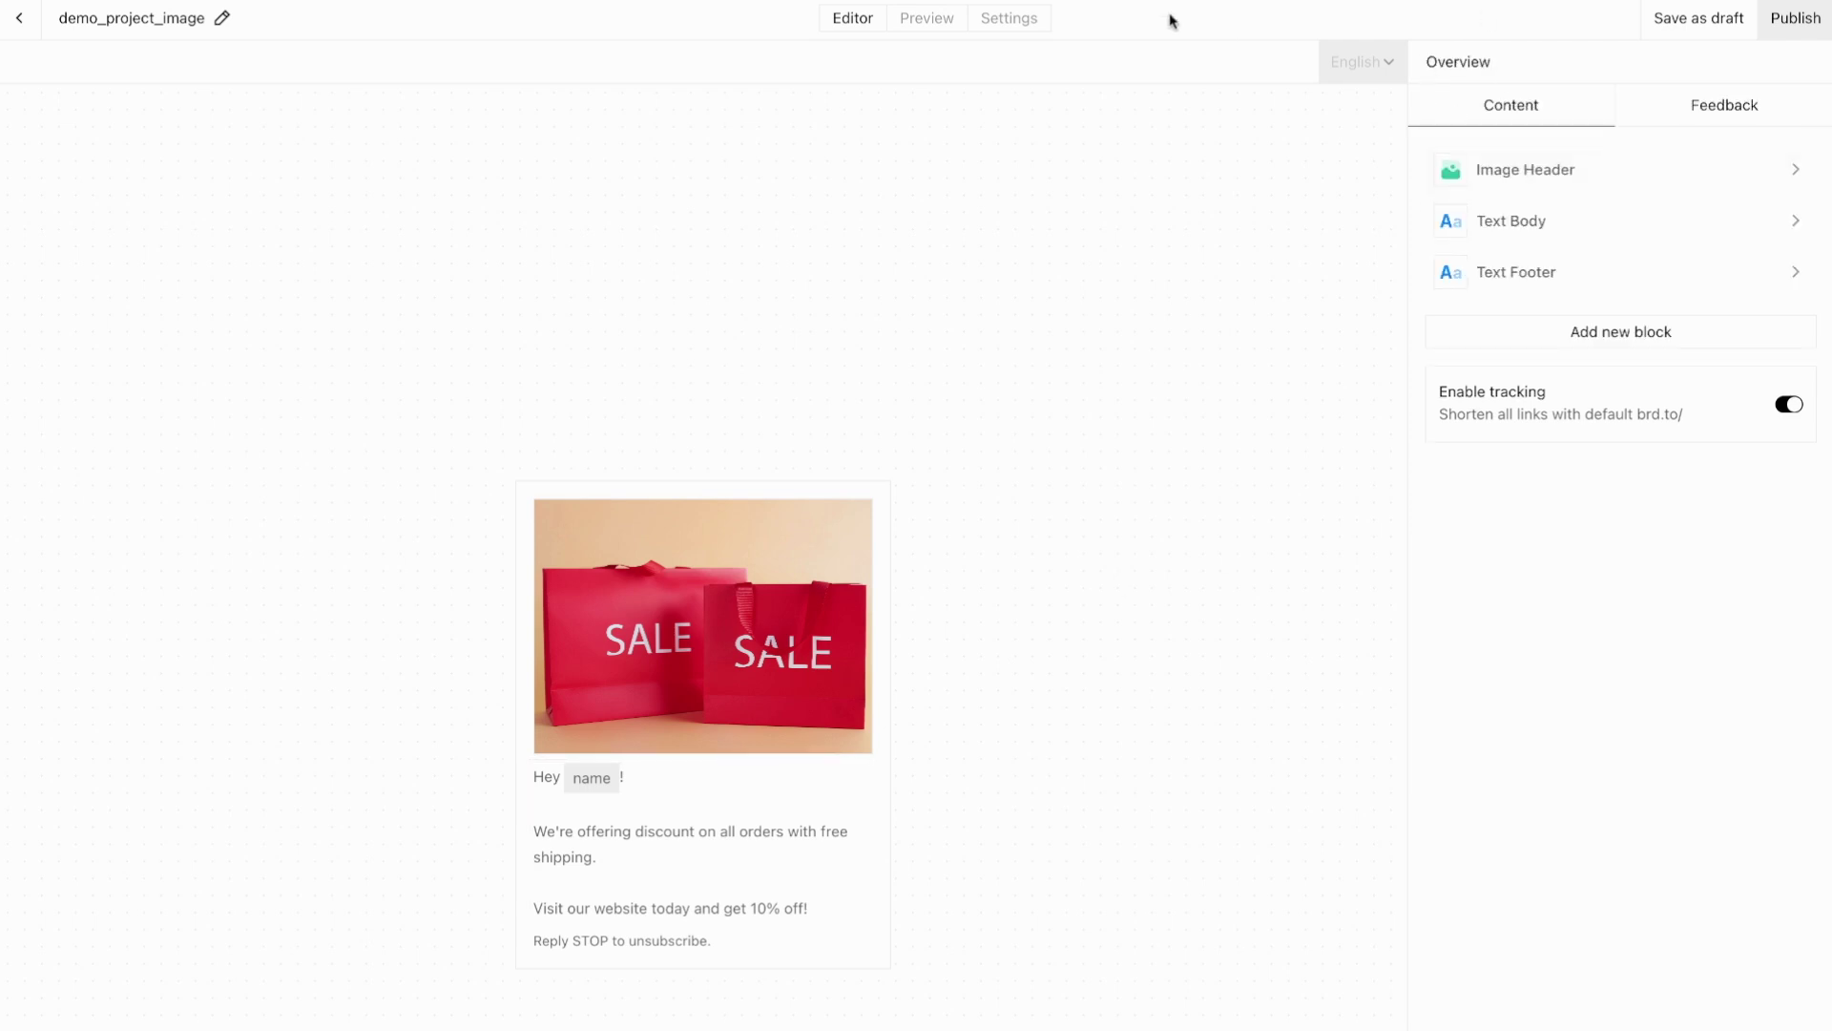
click(935, 19)
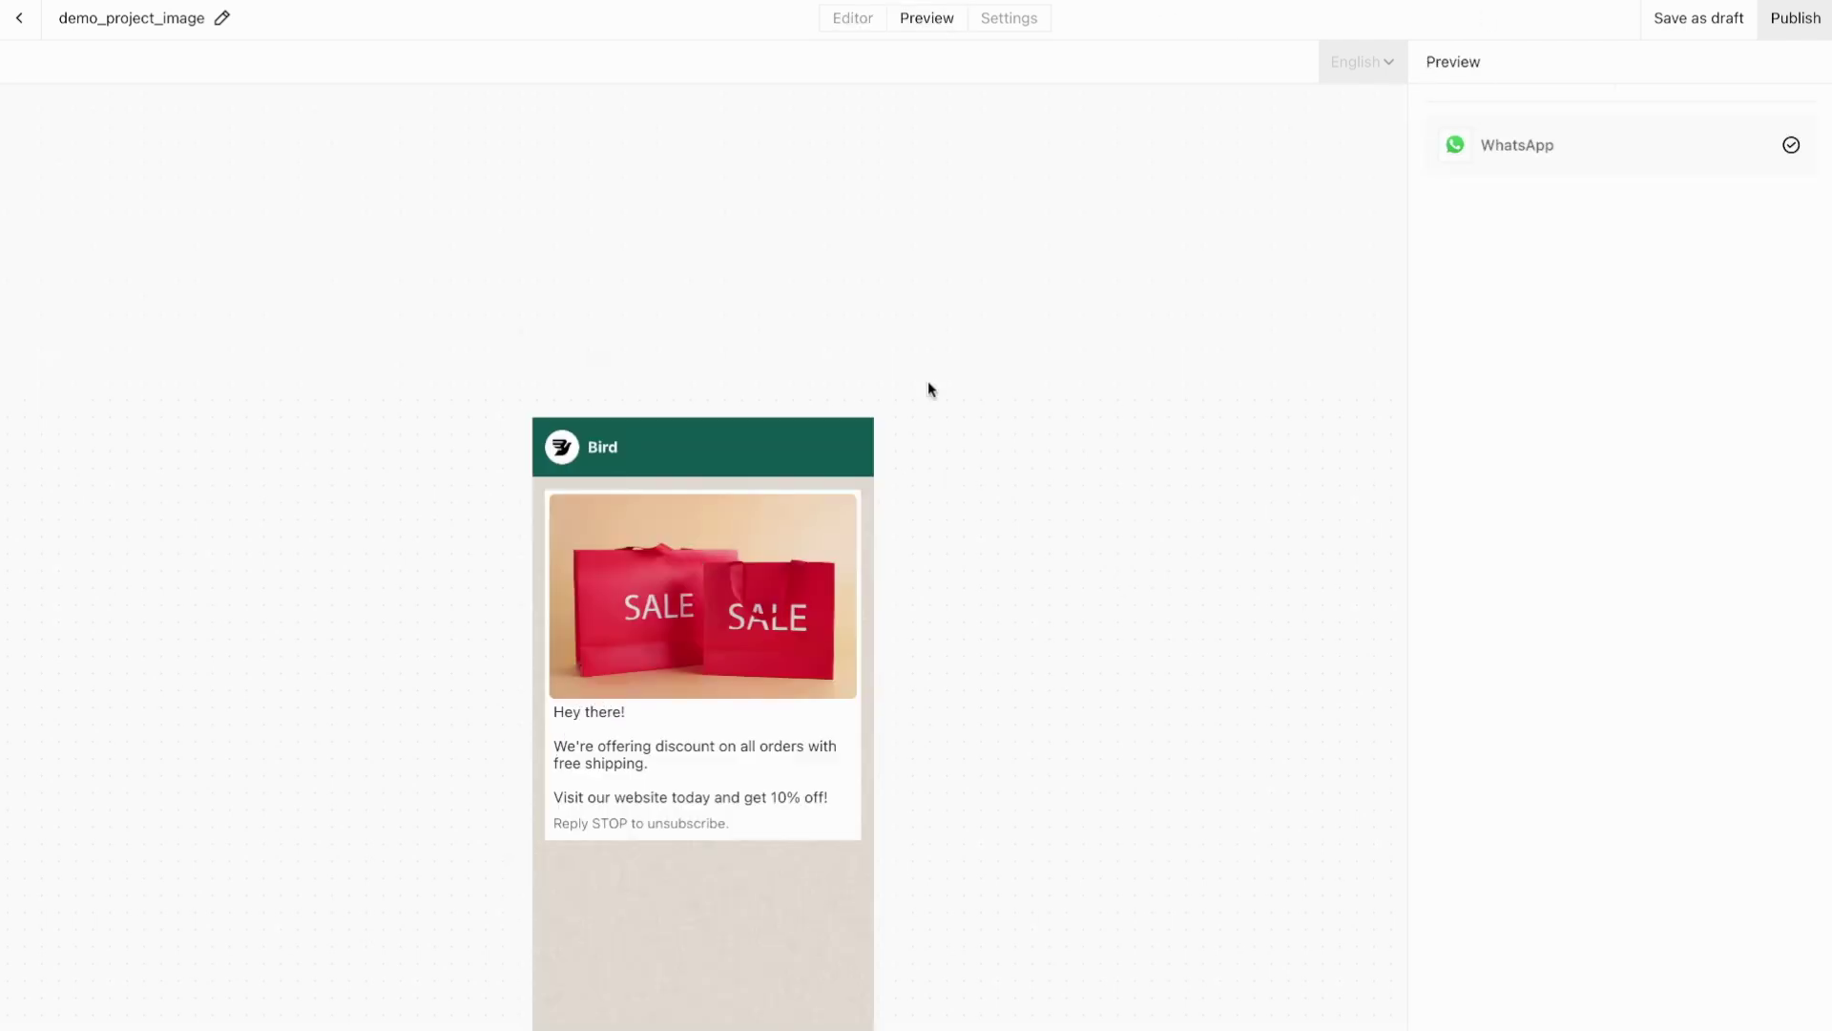
click(868, 19)
click(1613, 333)
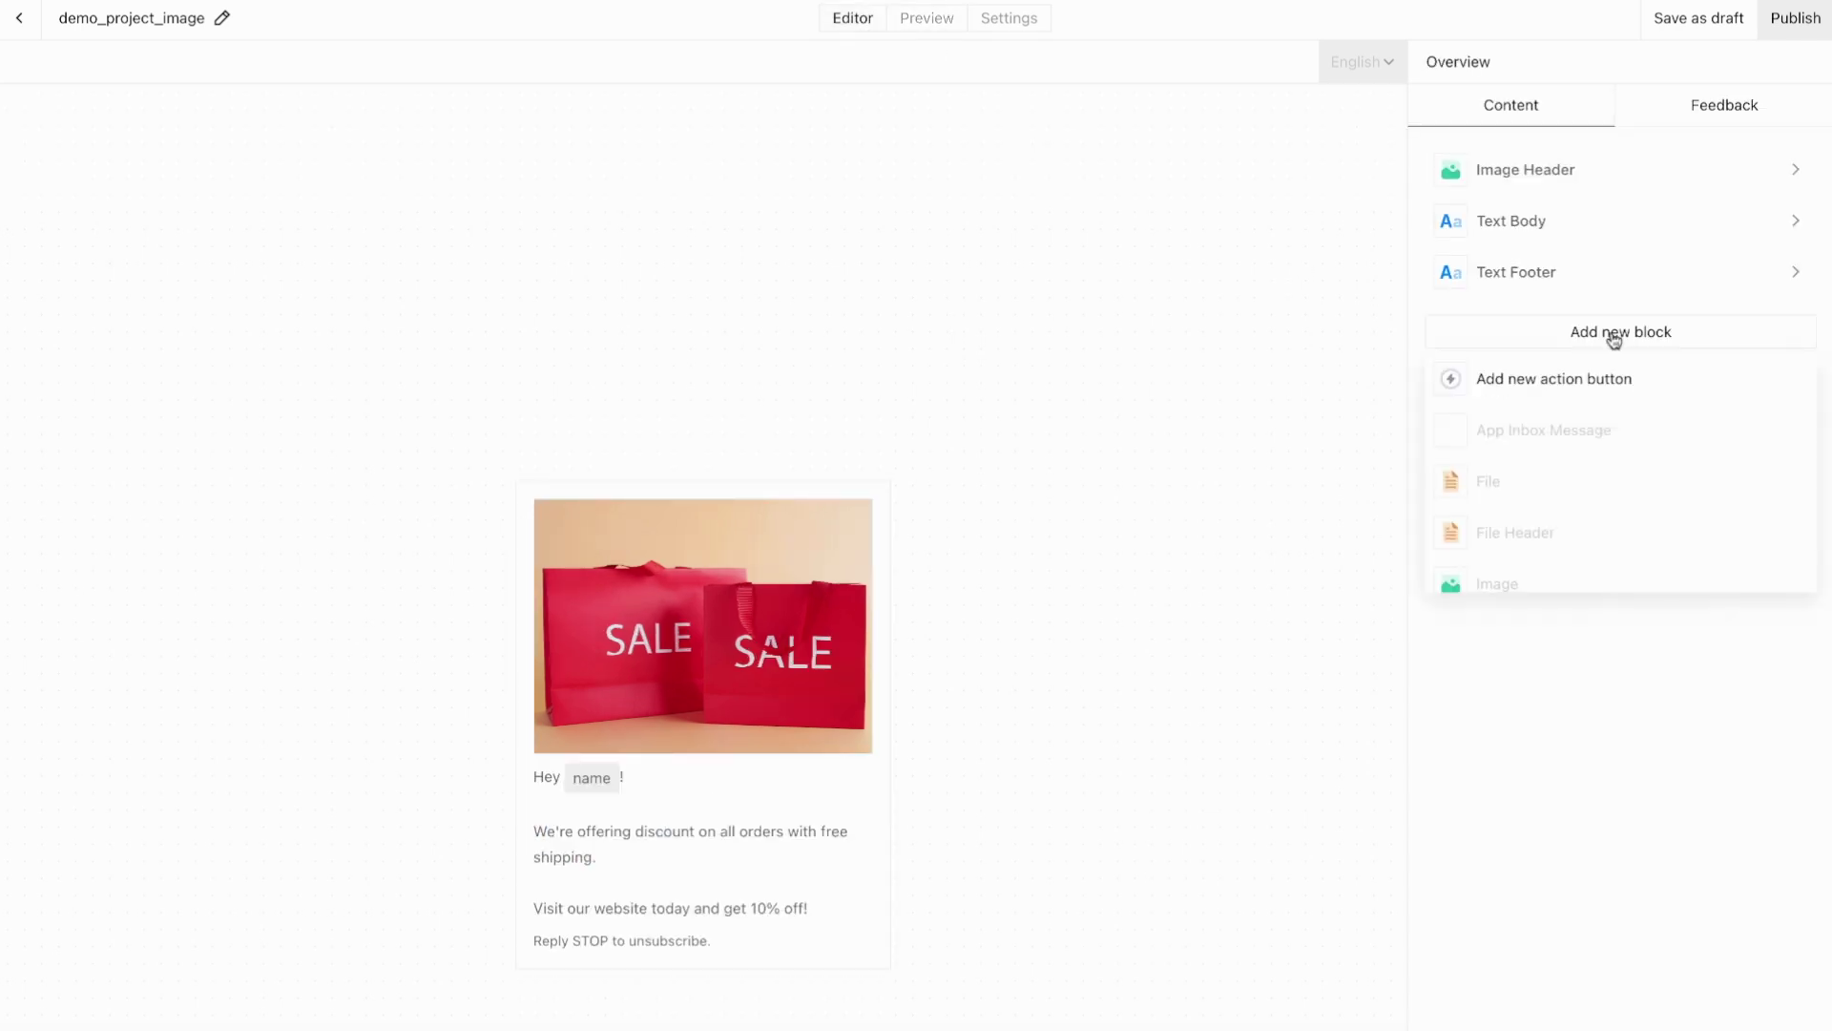
click(1580, 391)
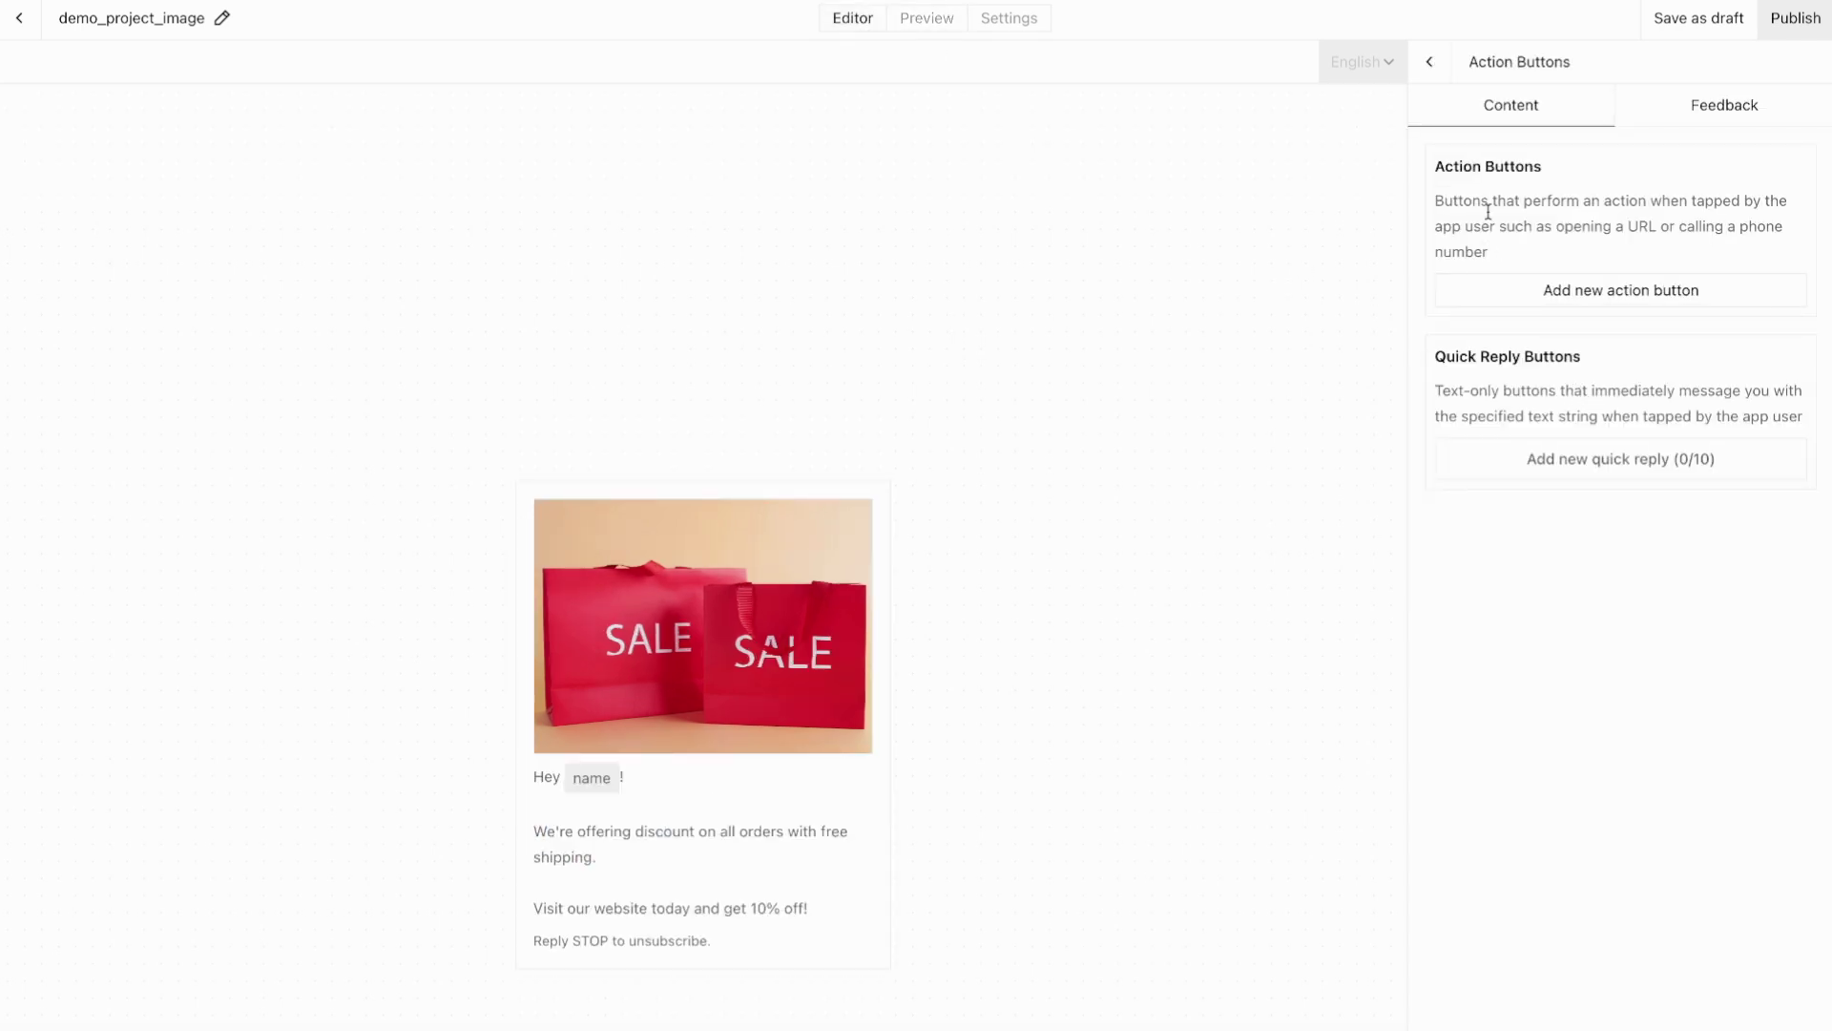
click(1586, 296)
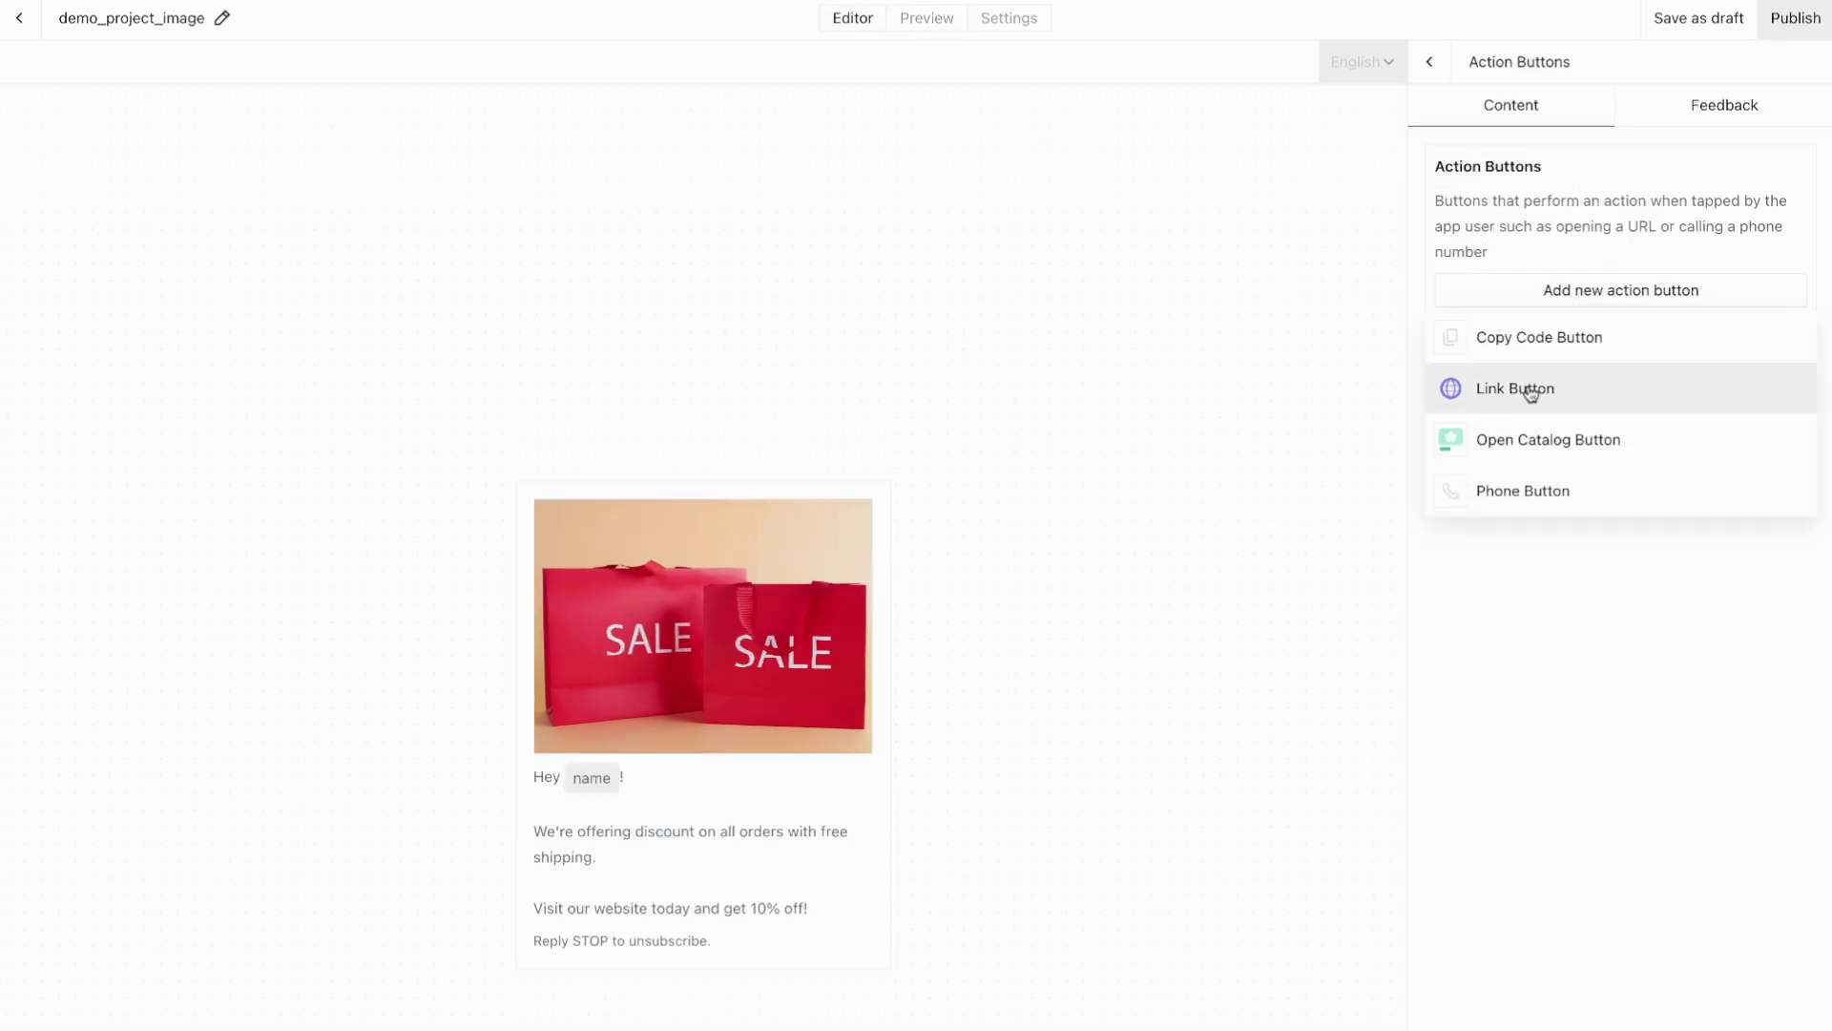
click(1530, 391)
click(1479, 140)
text(Visi)
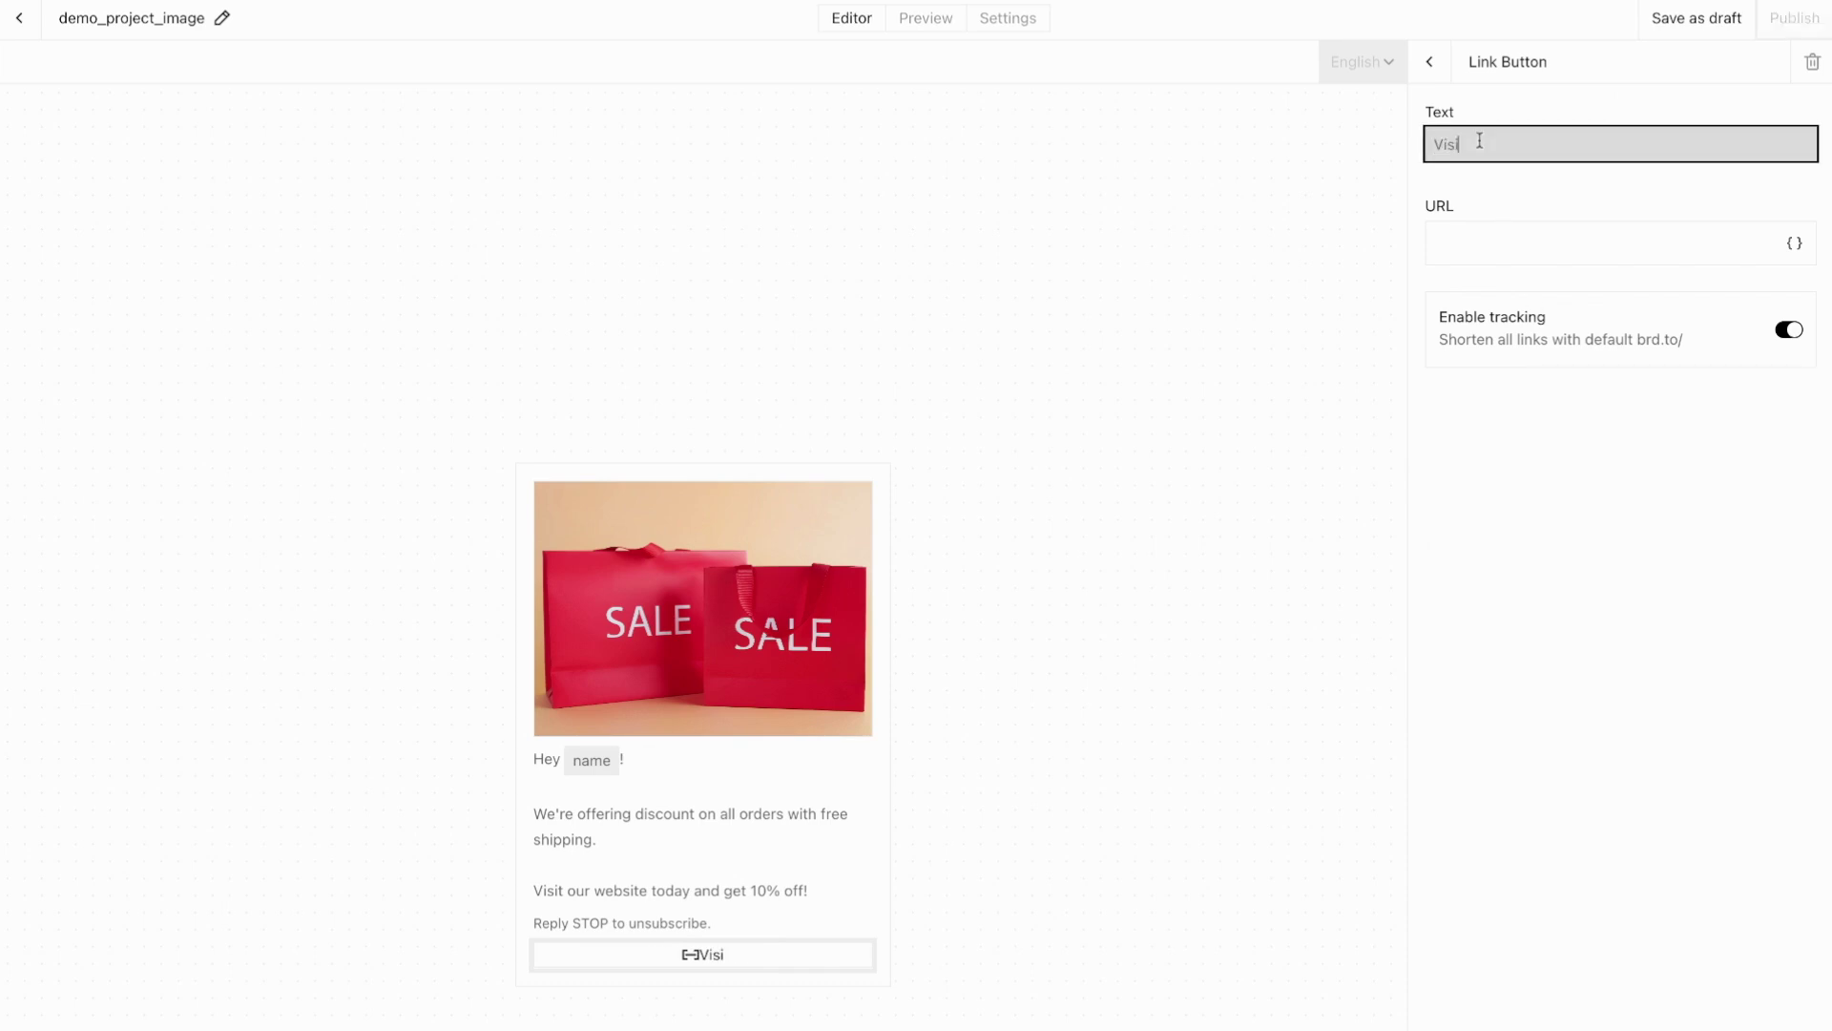
text(t website)
click(1479, 229)
text(https:)
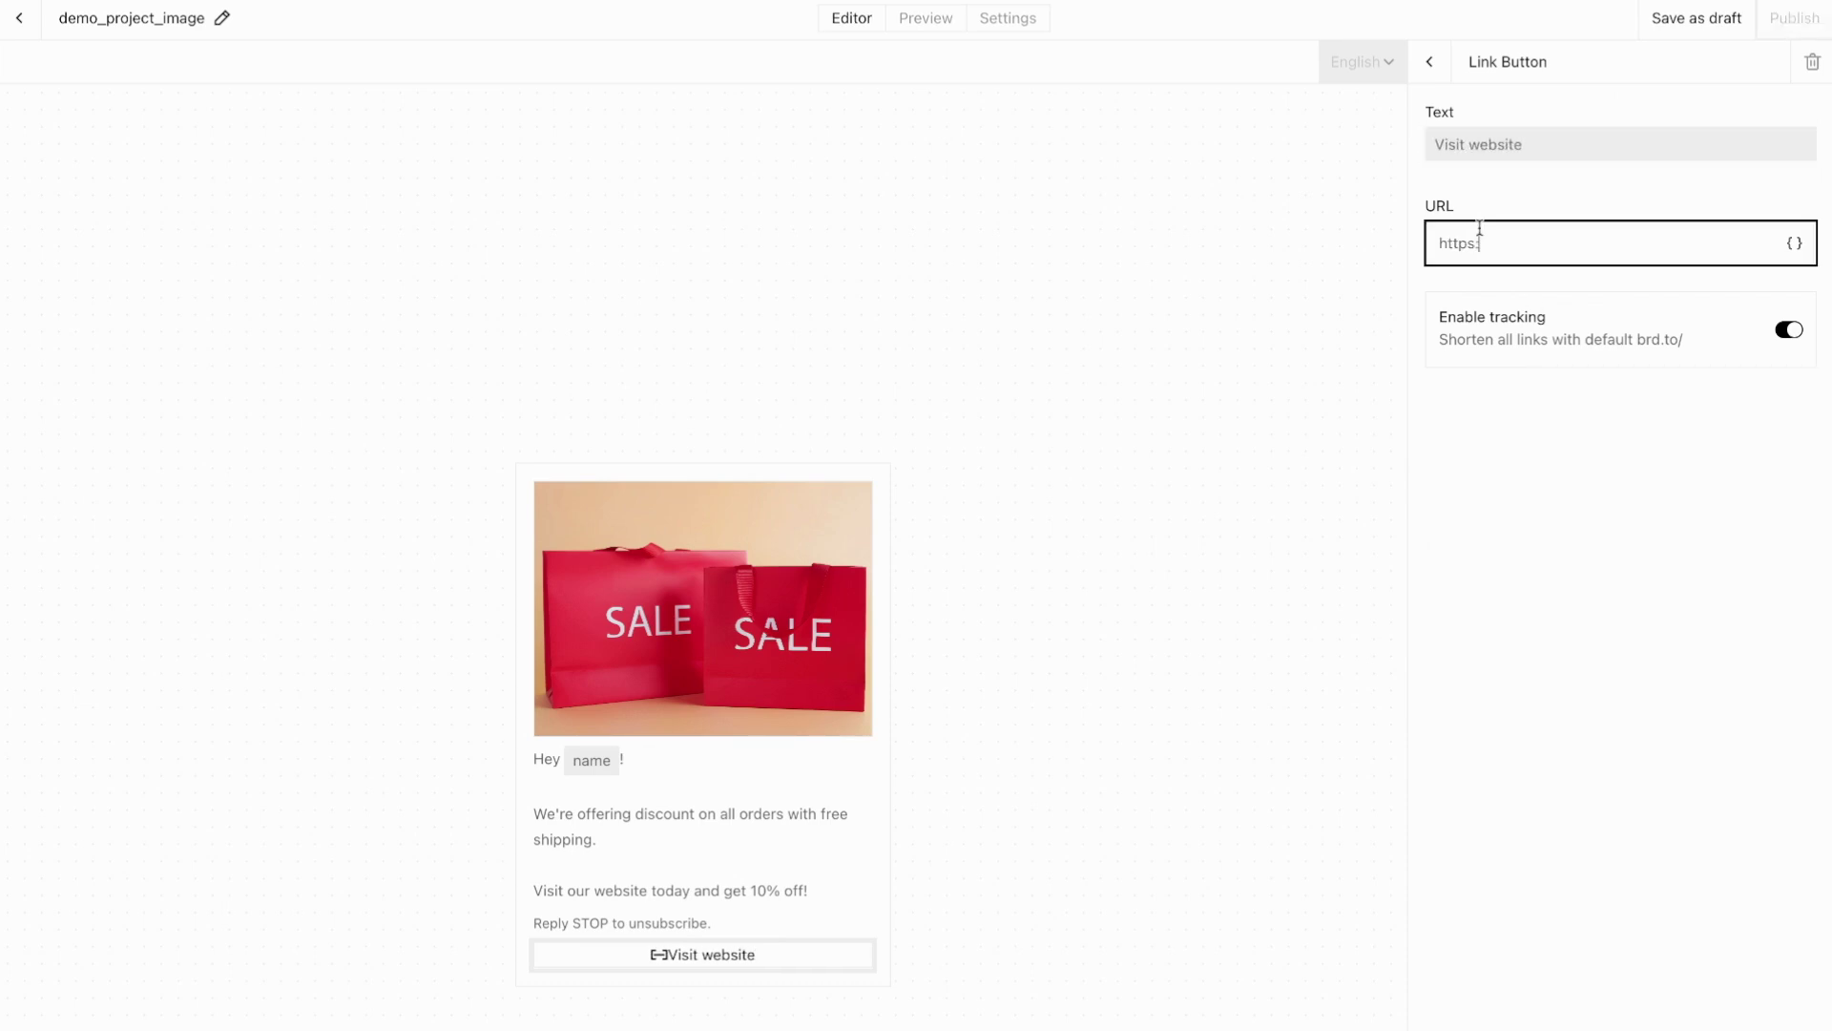
text(//www.b)
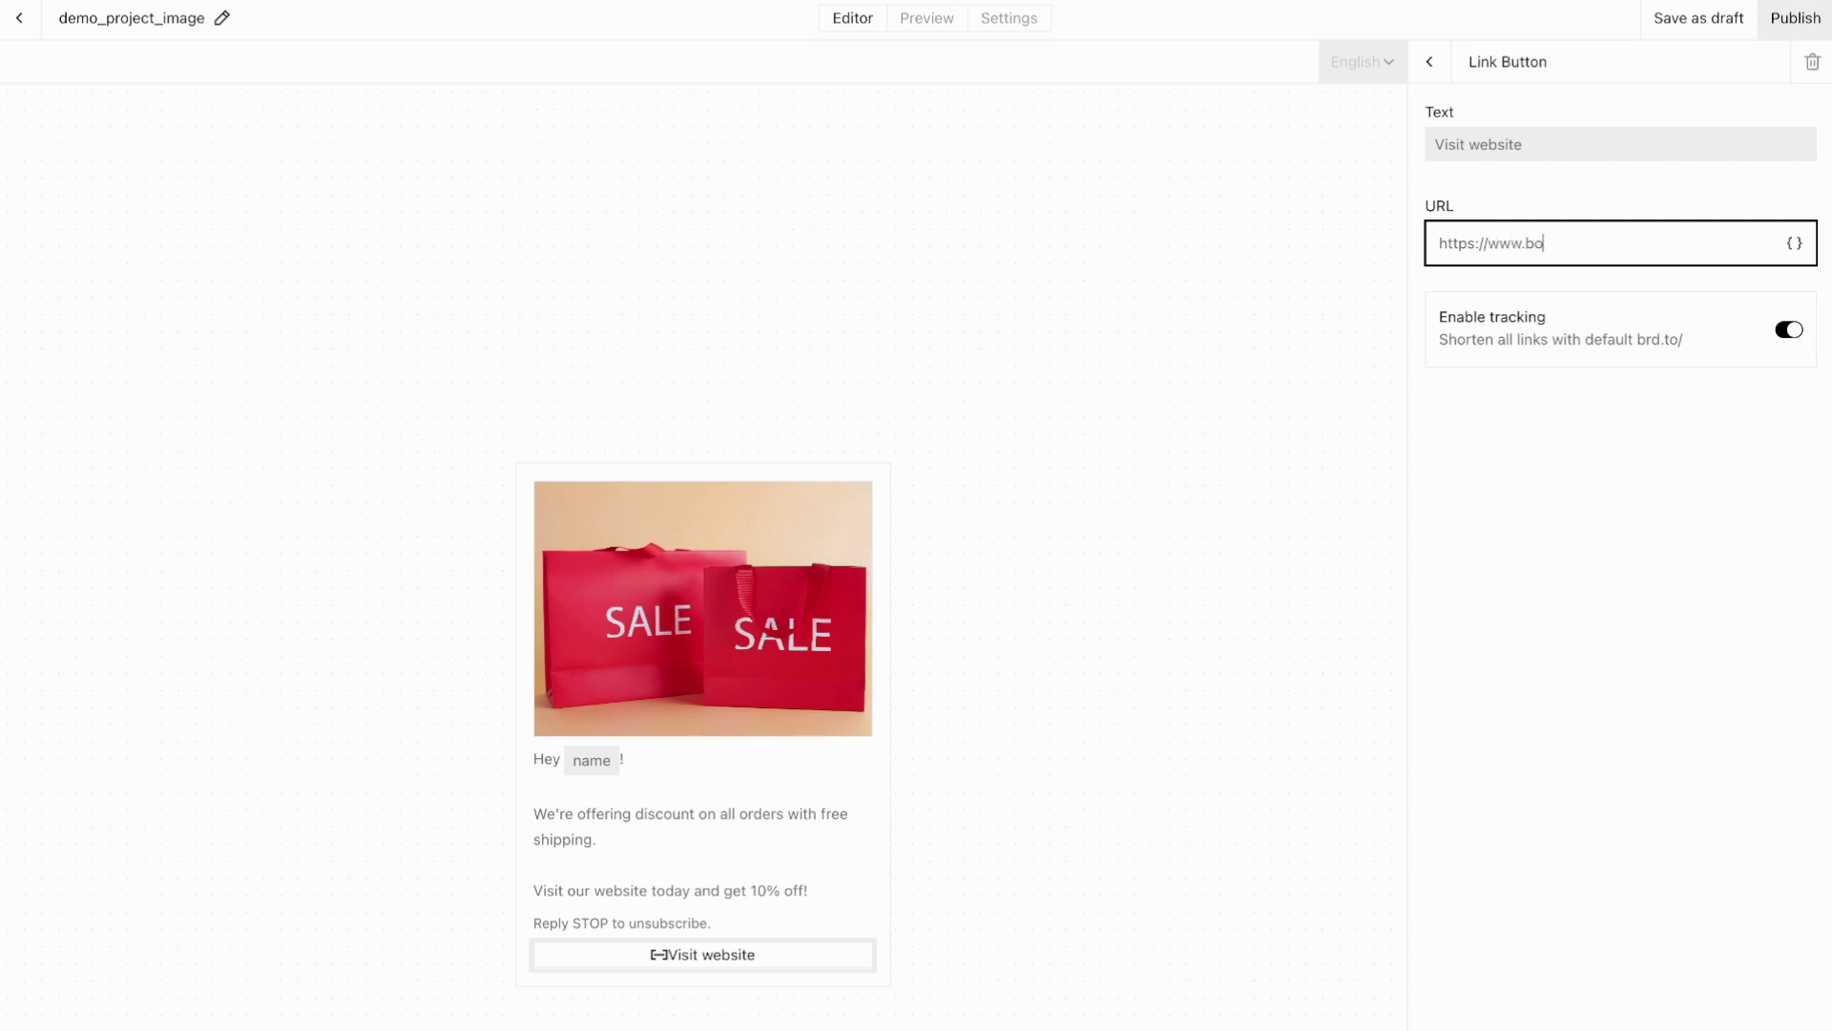
text(ird.com)
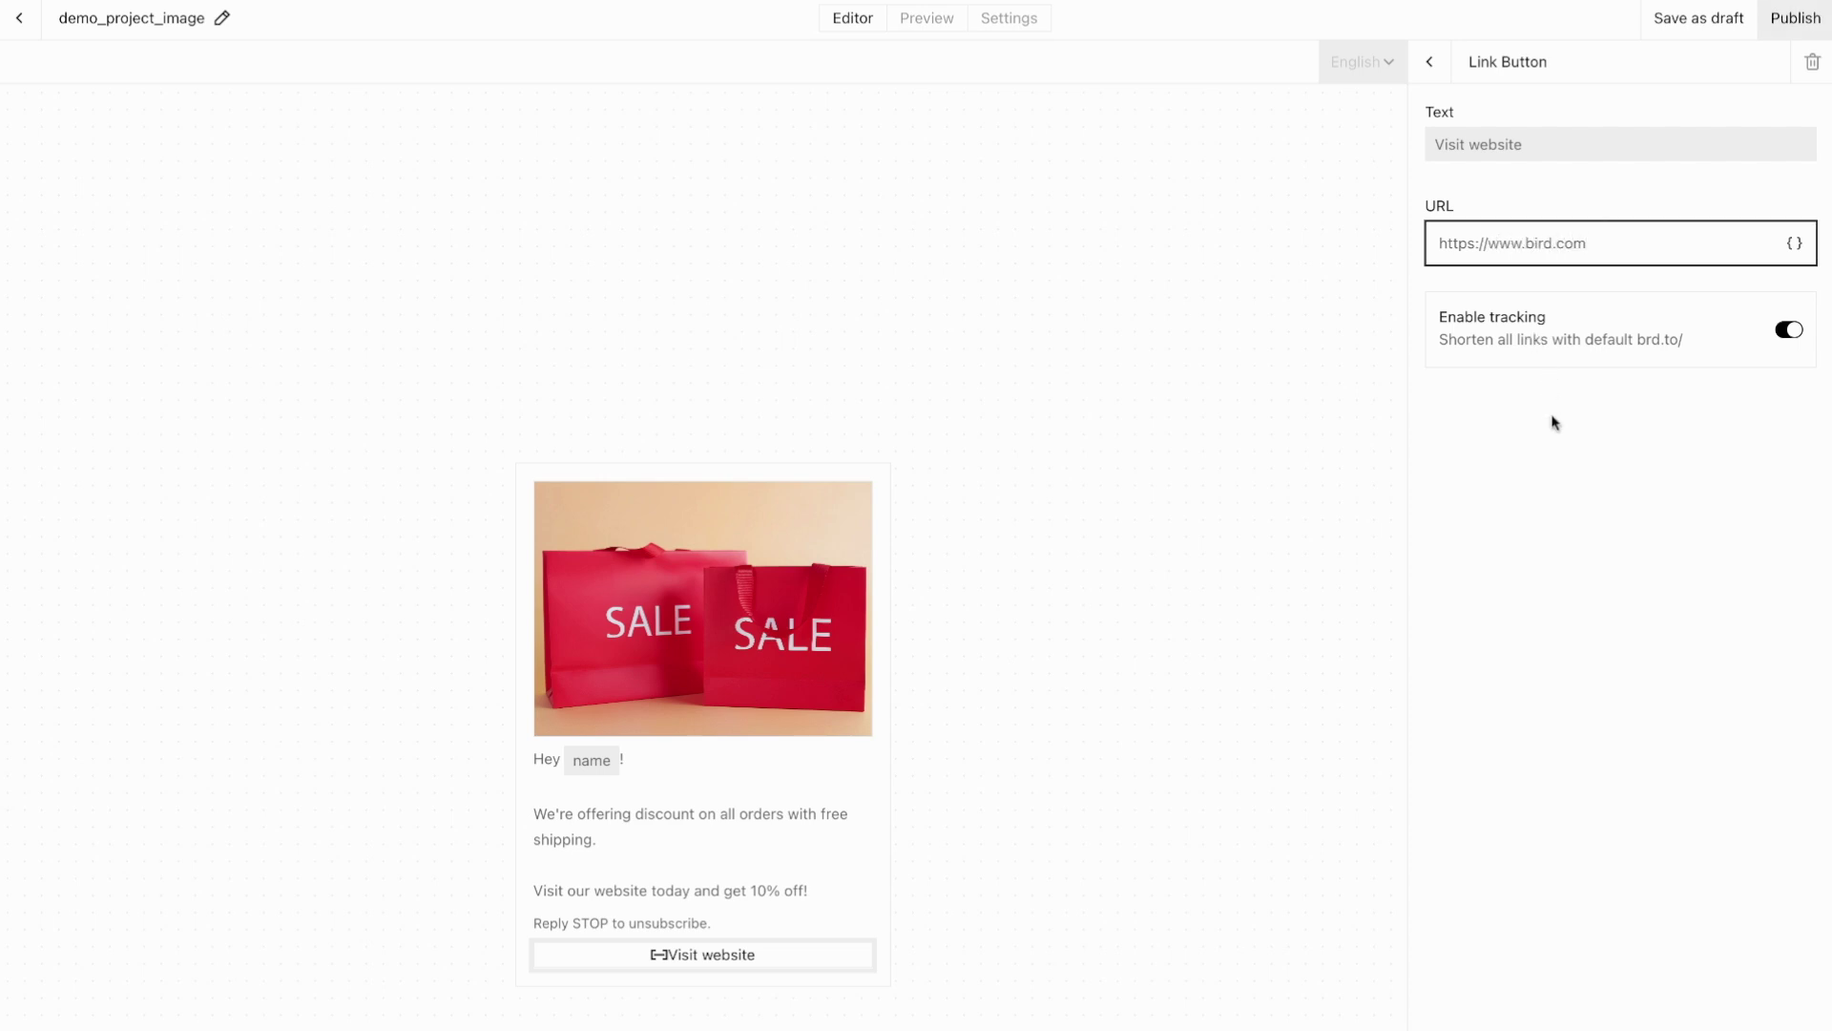
click(1555, 421)
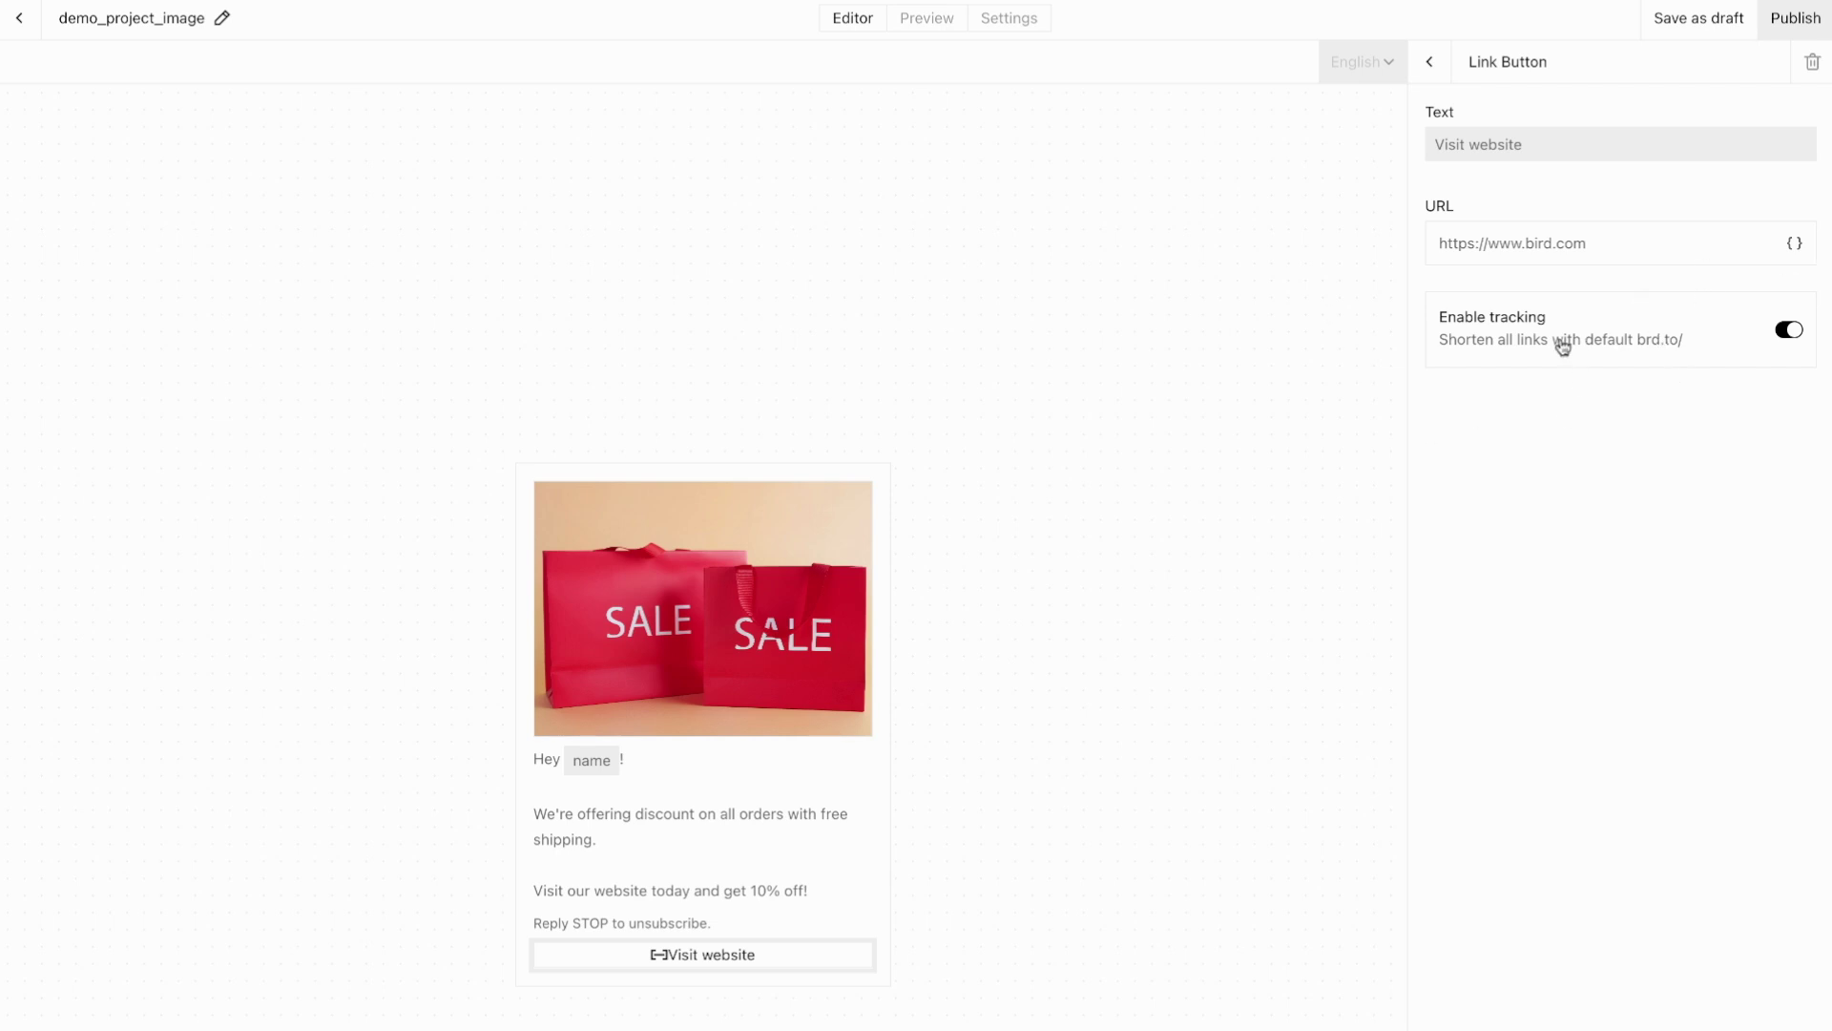
click(1440, 82)
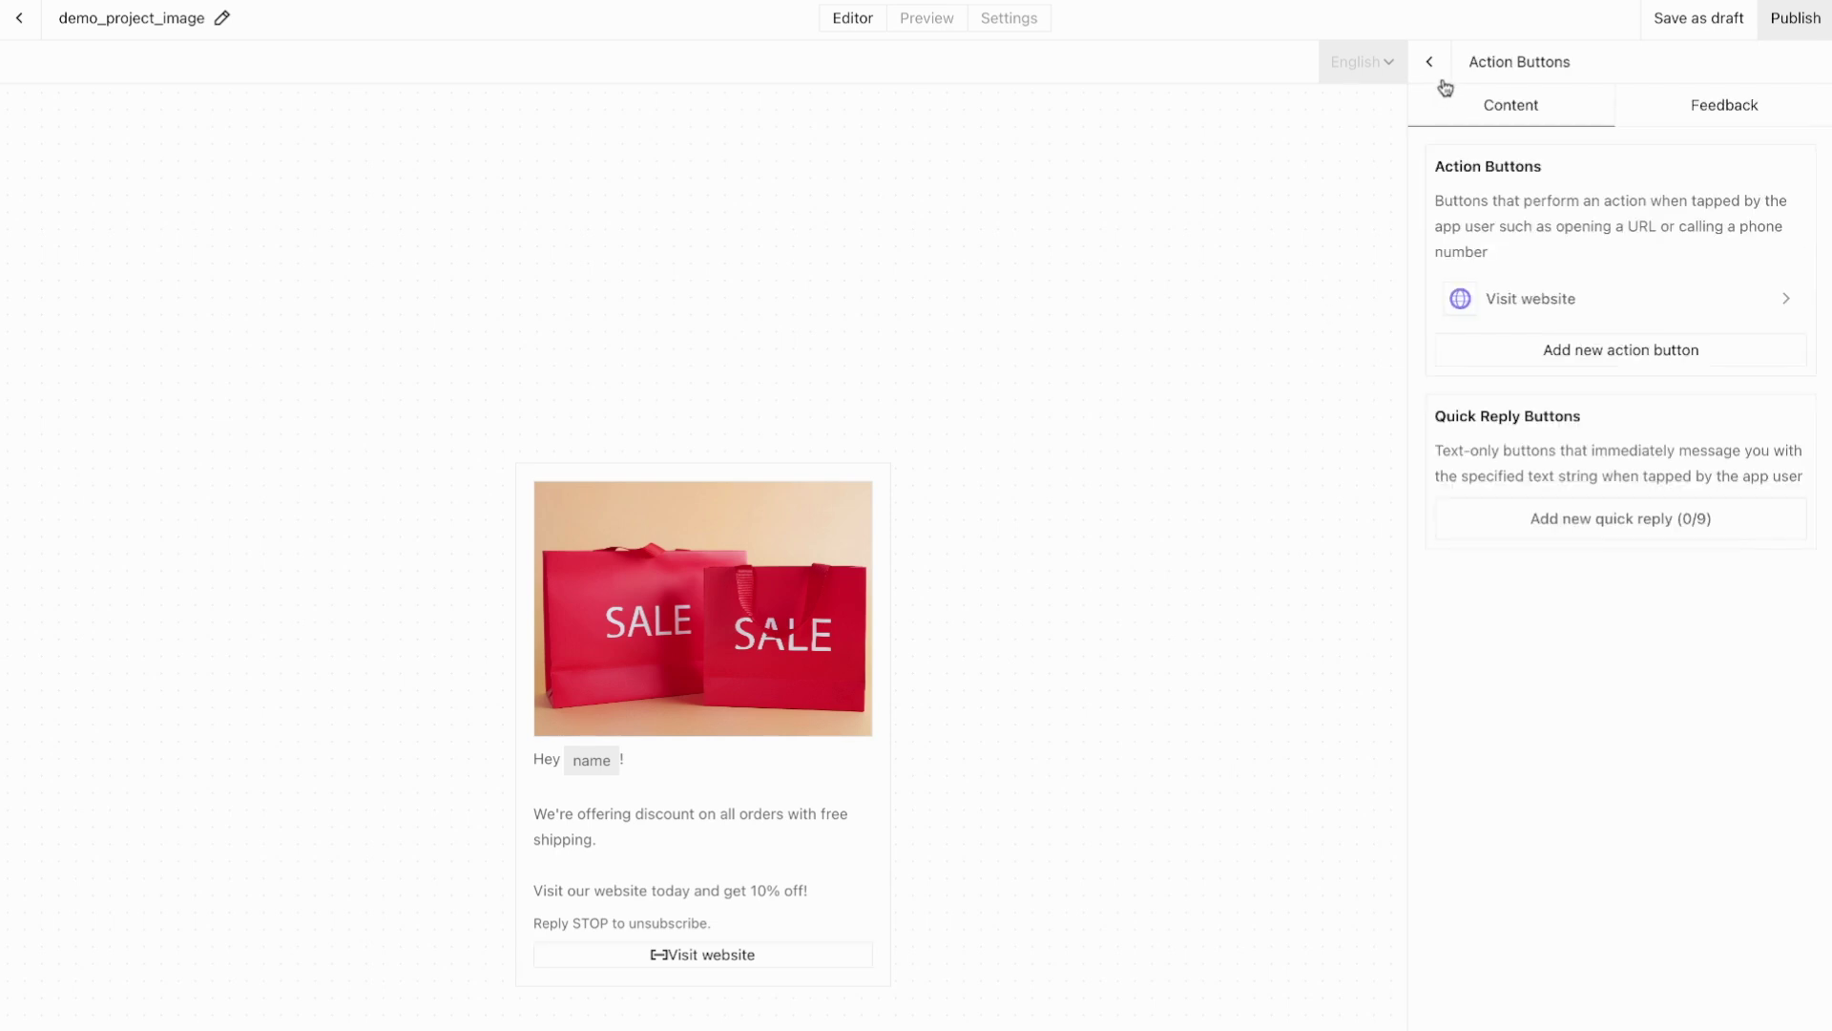
Step: Add a 'Get info' quick reply button whose payload is also 'Get info'
click(1590, 530)
click(1465, 146)
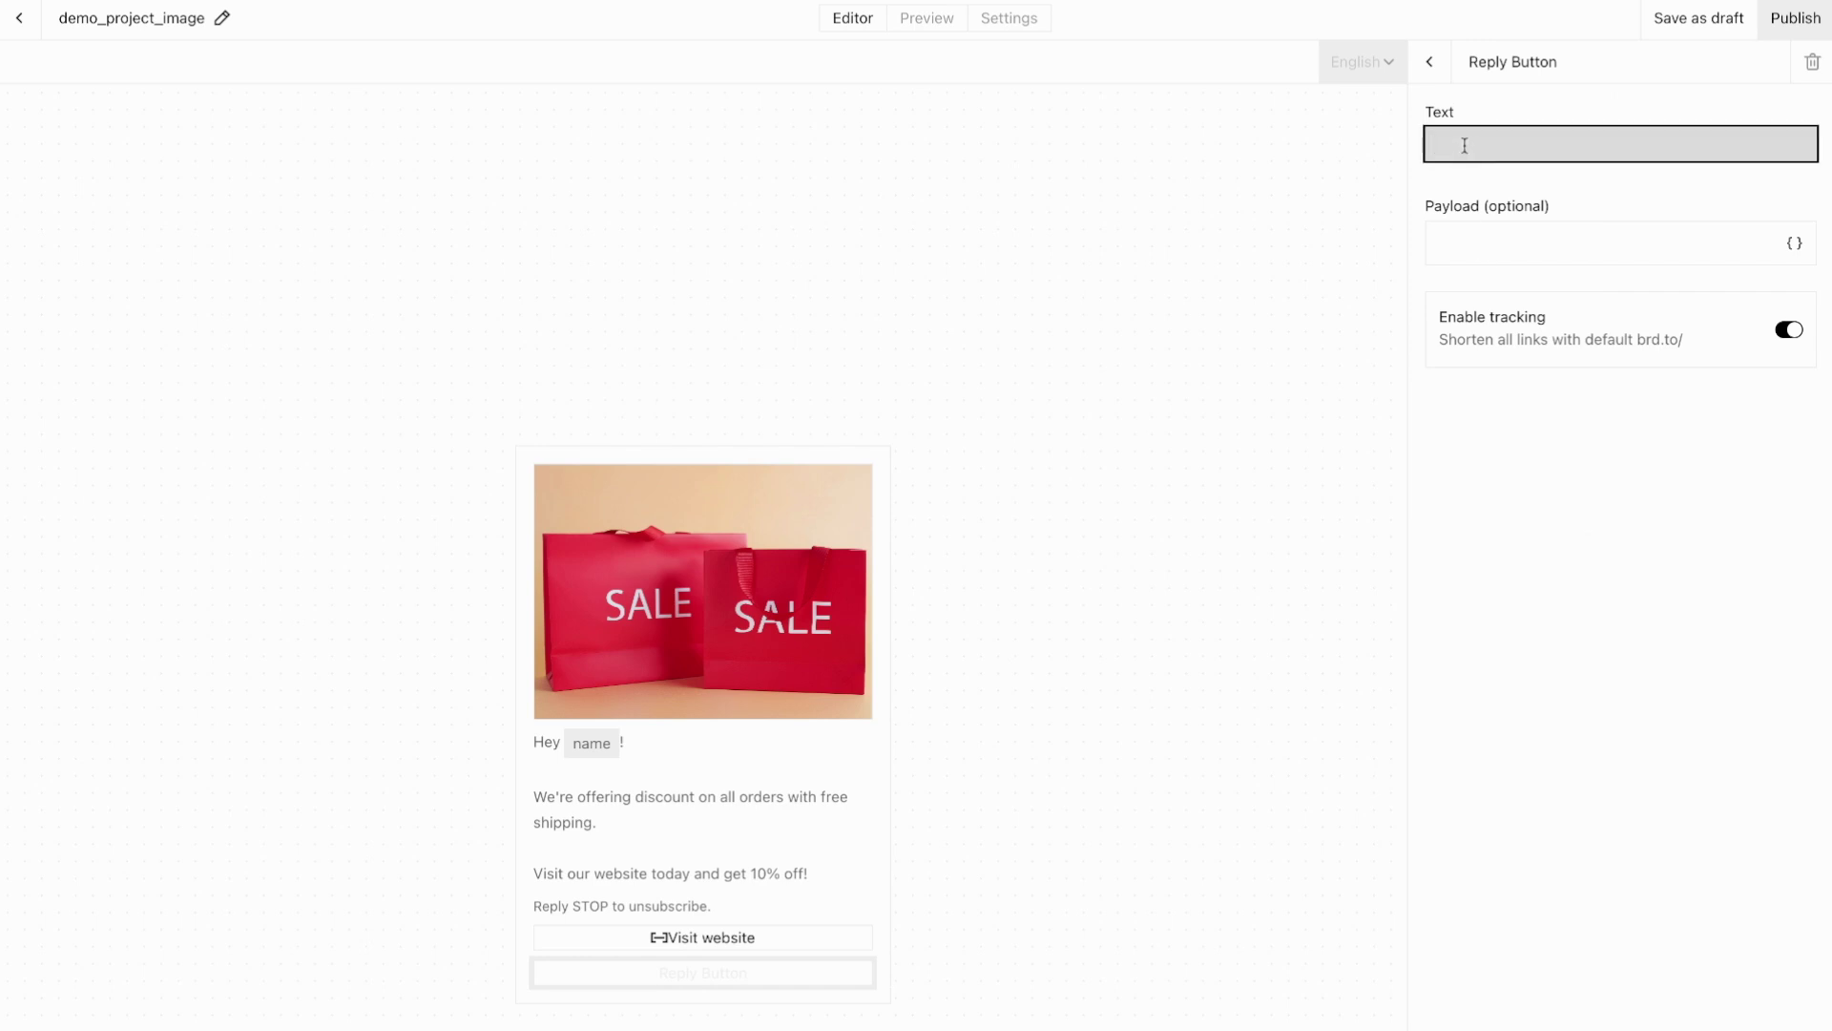
text(Get info)
click(1479, 262)
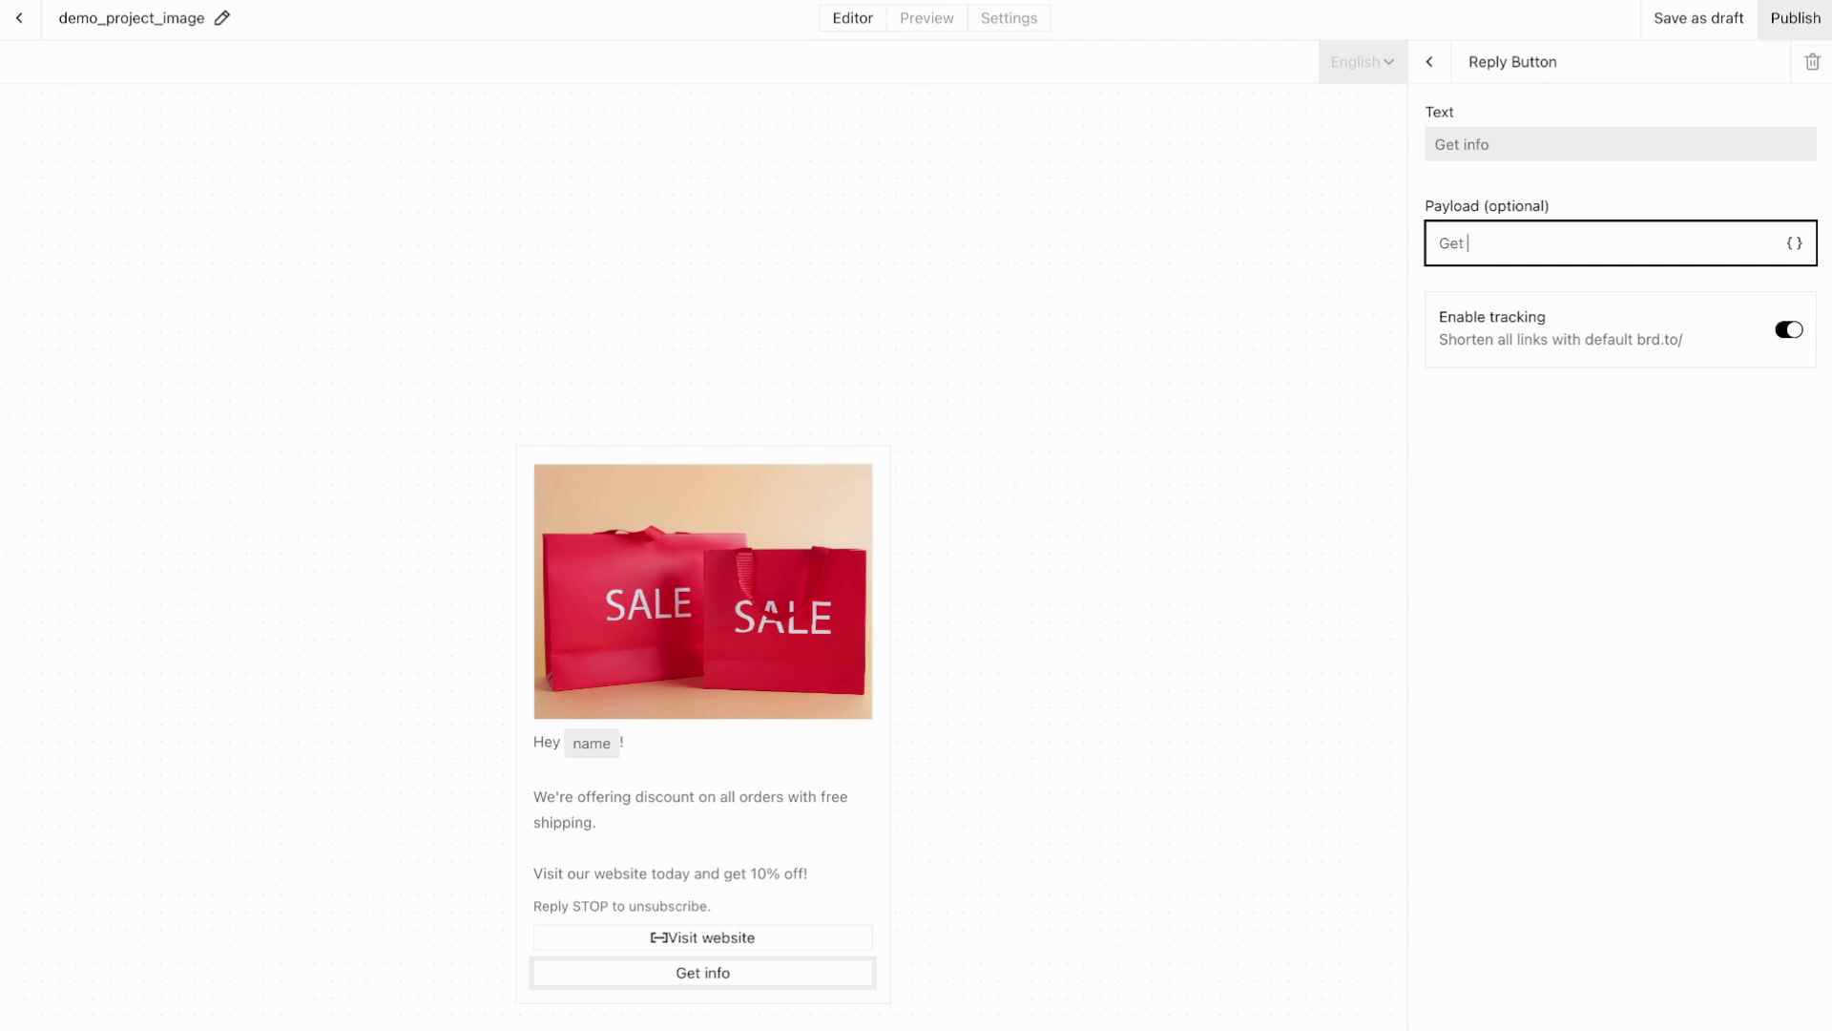
click(1517, 464)
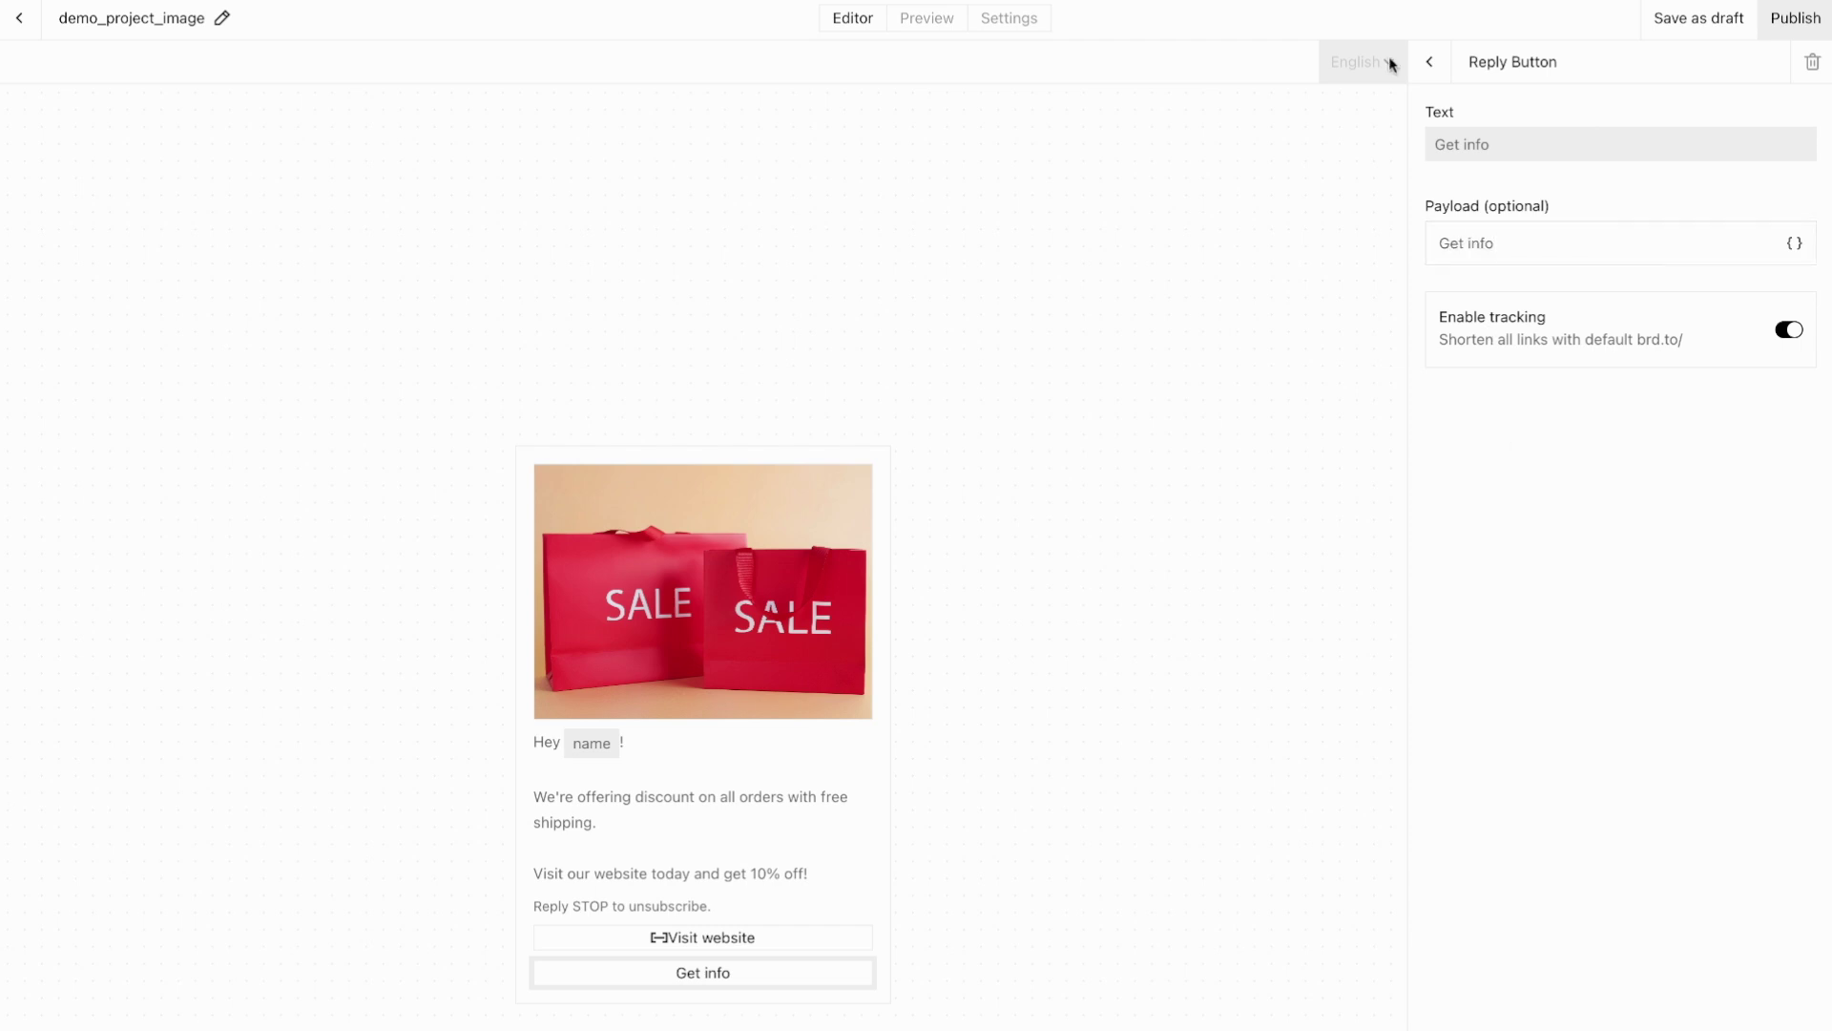
click(1444, 75)
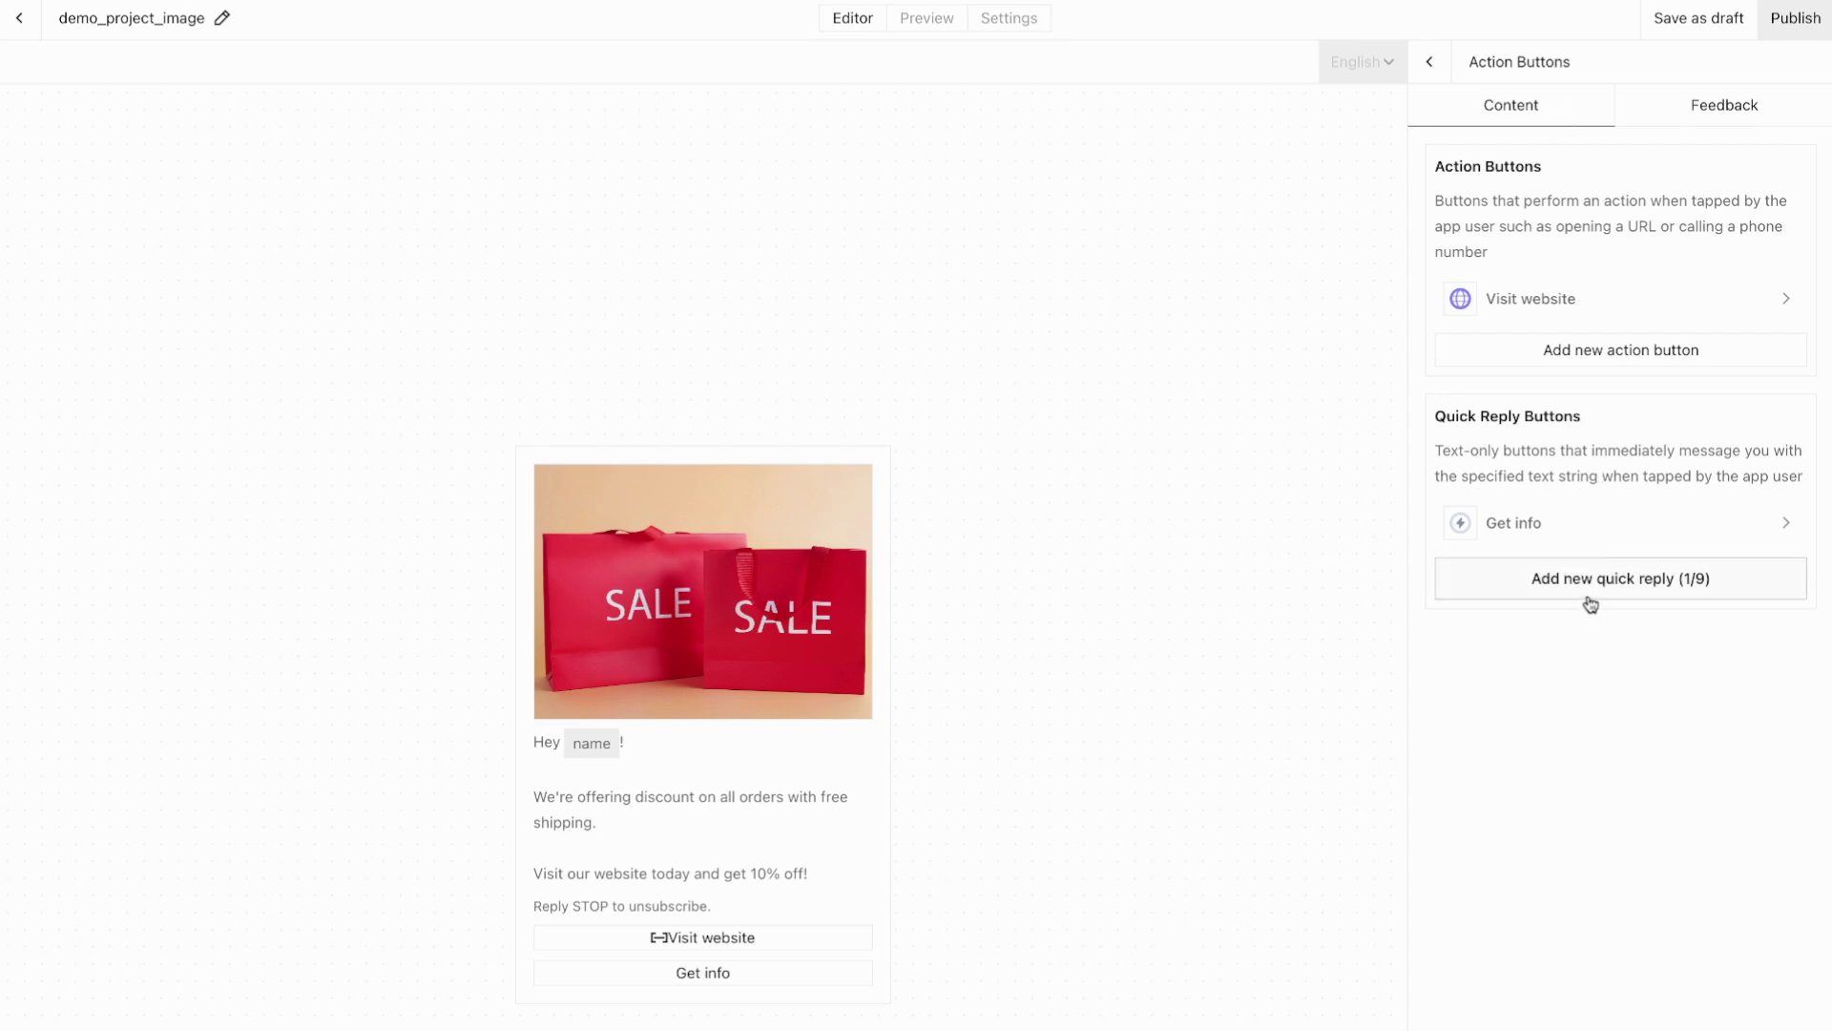
click(1429, 63)
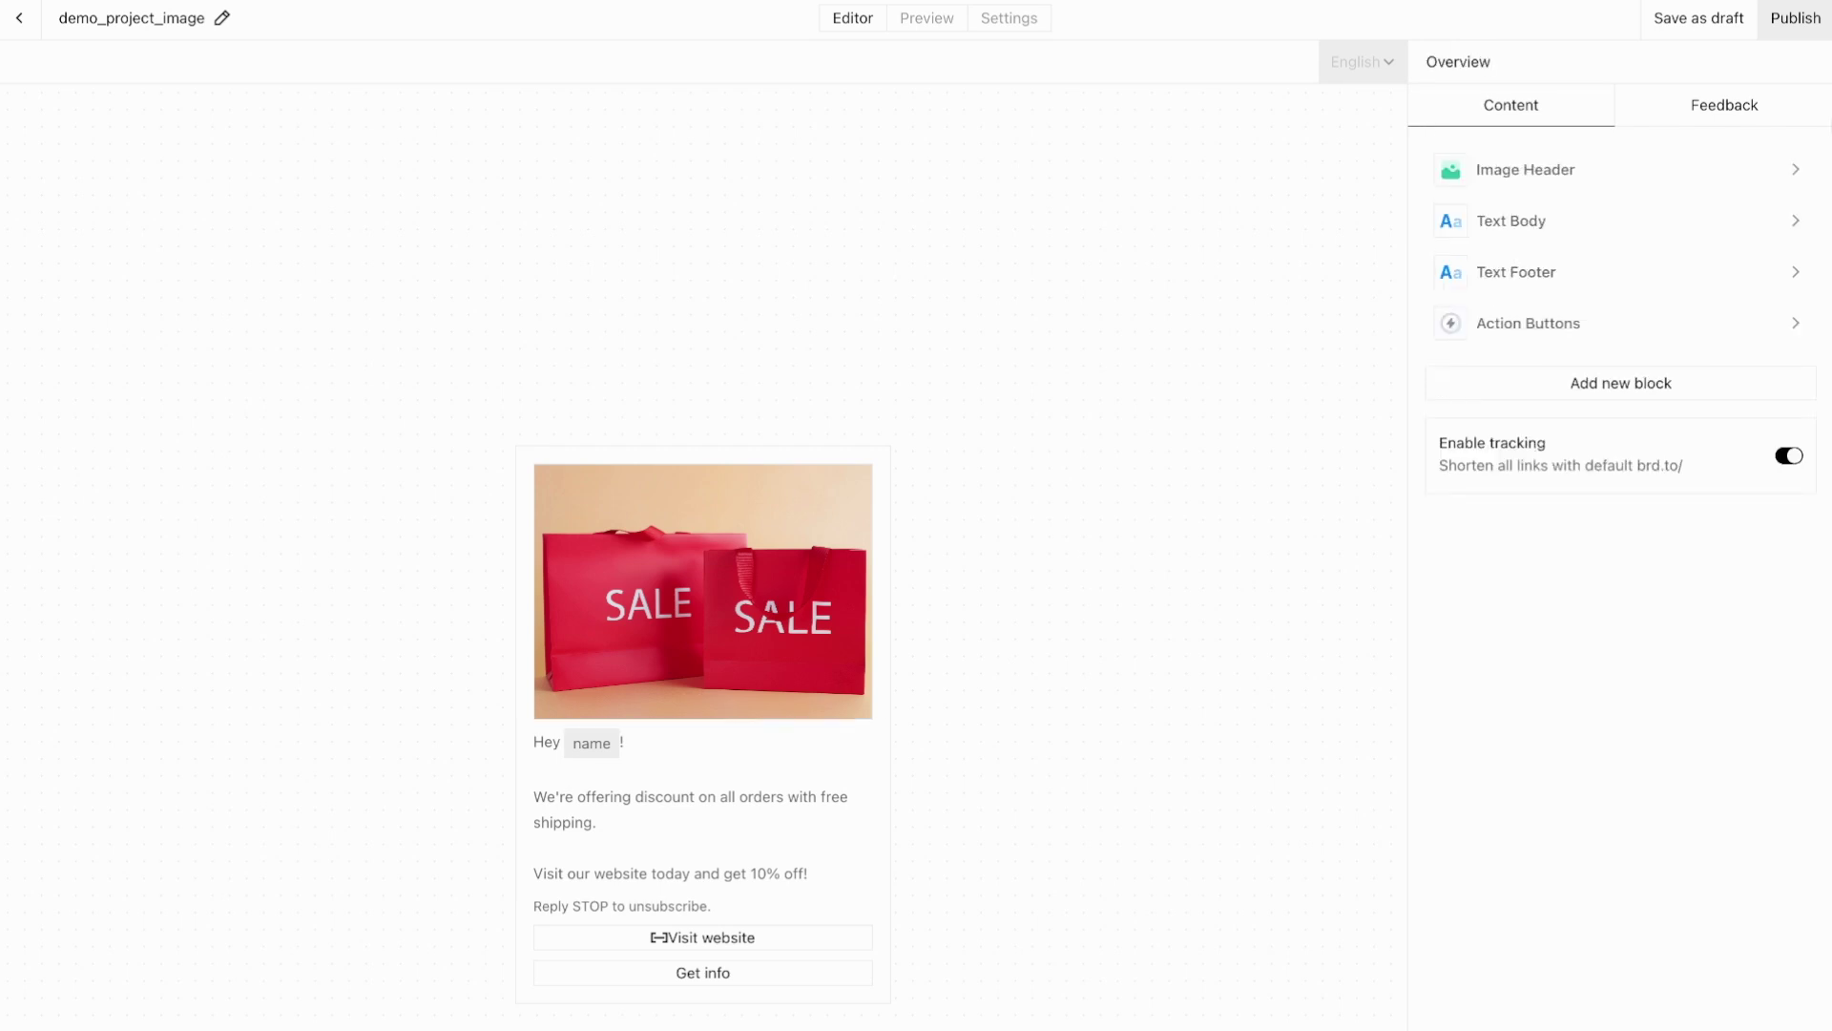
click(1589, 166)
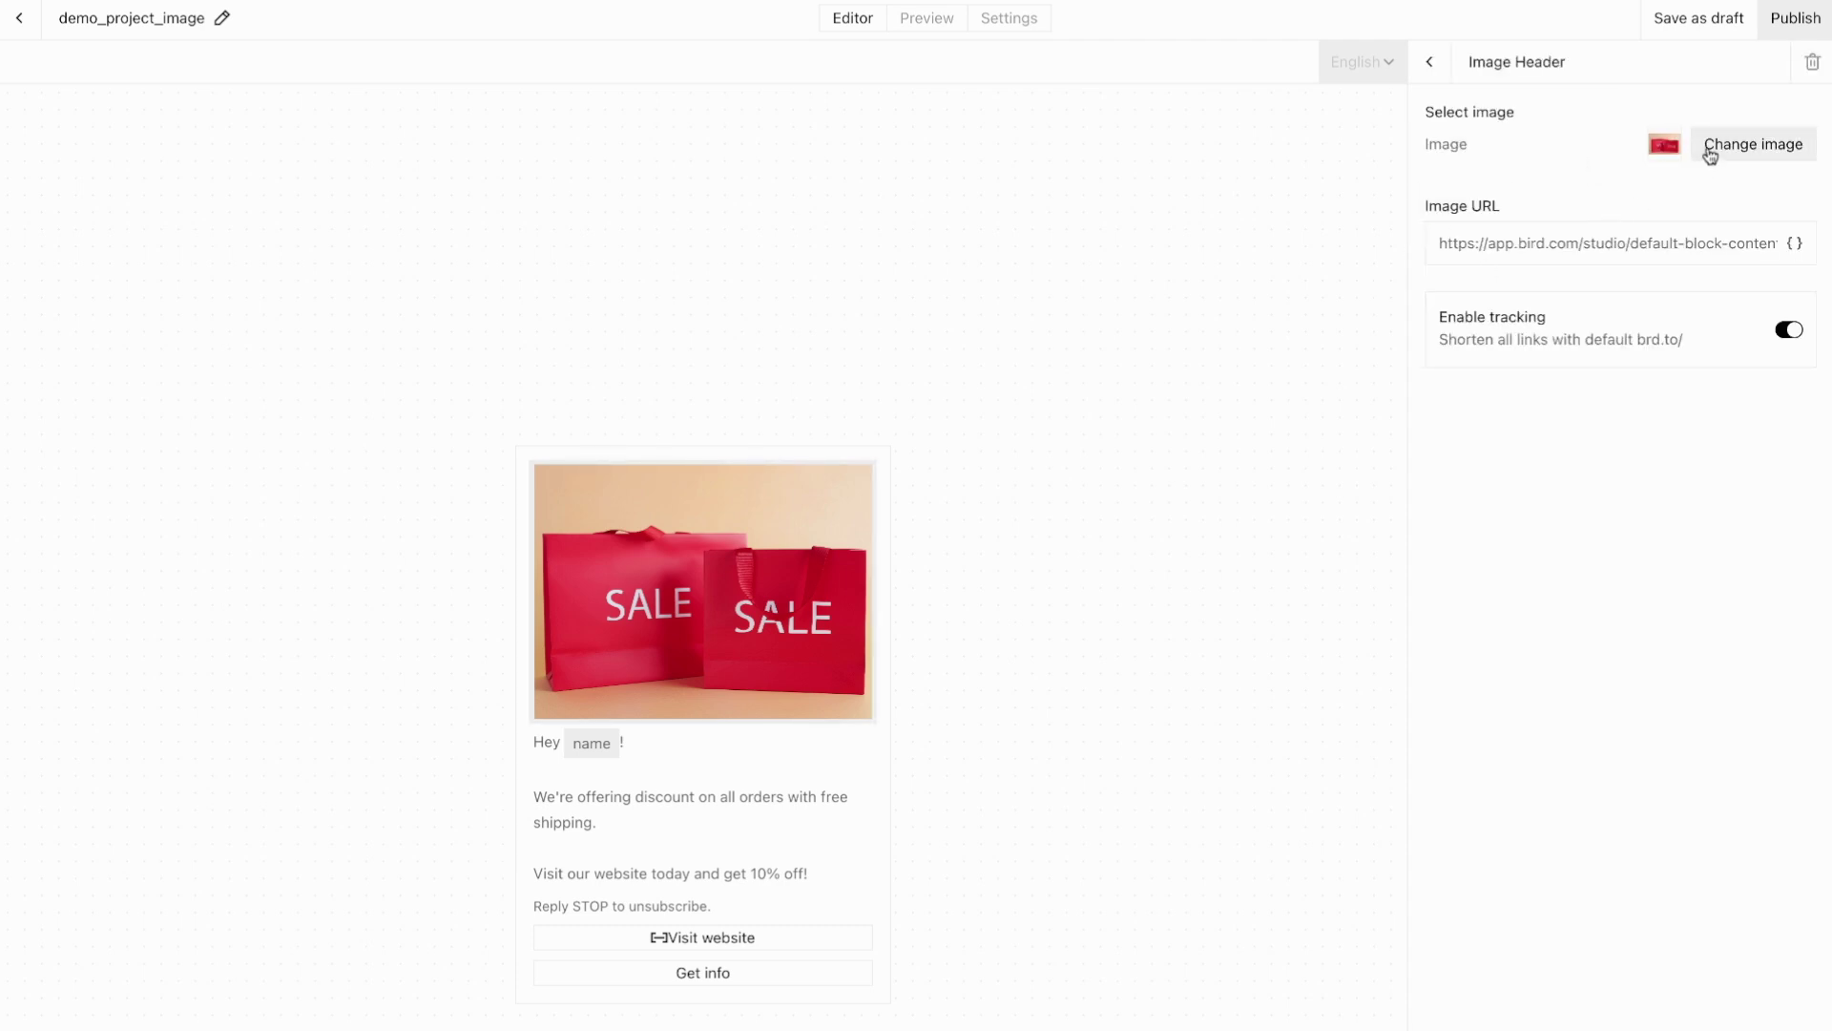
Step: Swap the header image for the Bird logo from the Media Library and preview it in WhatsApp
click(1753, 145)
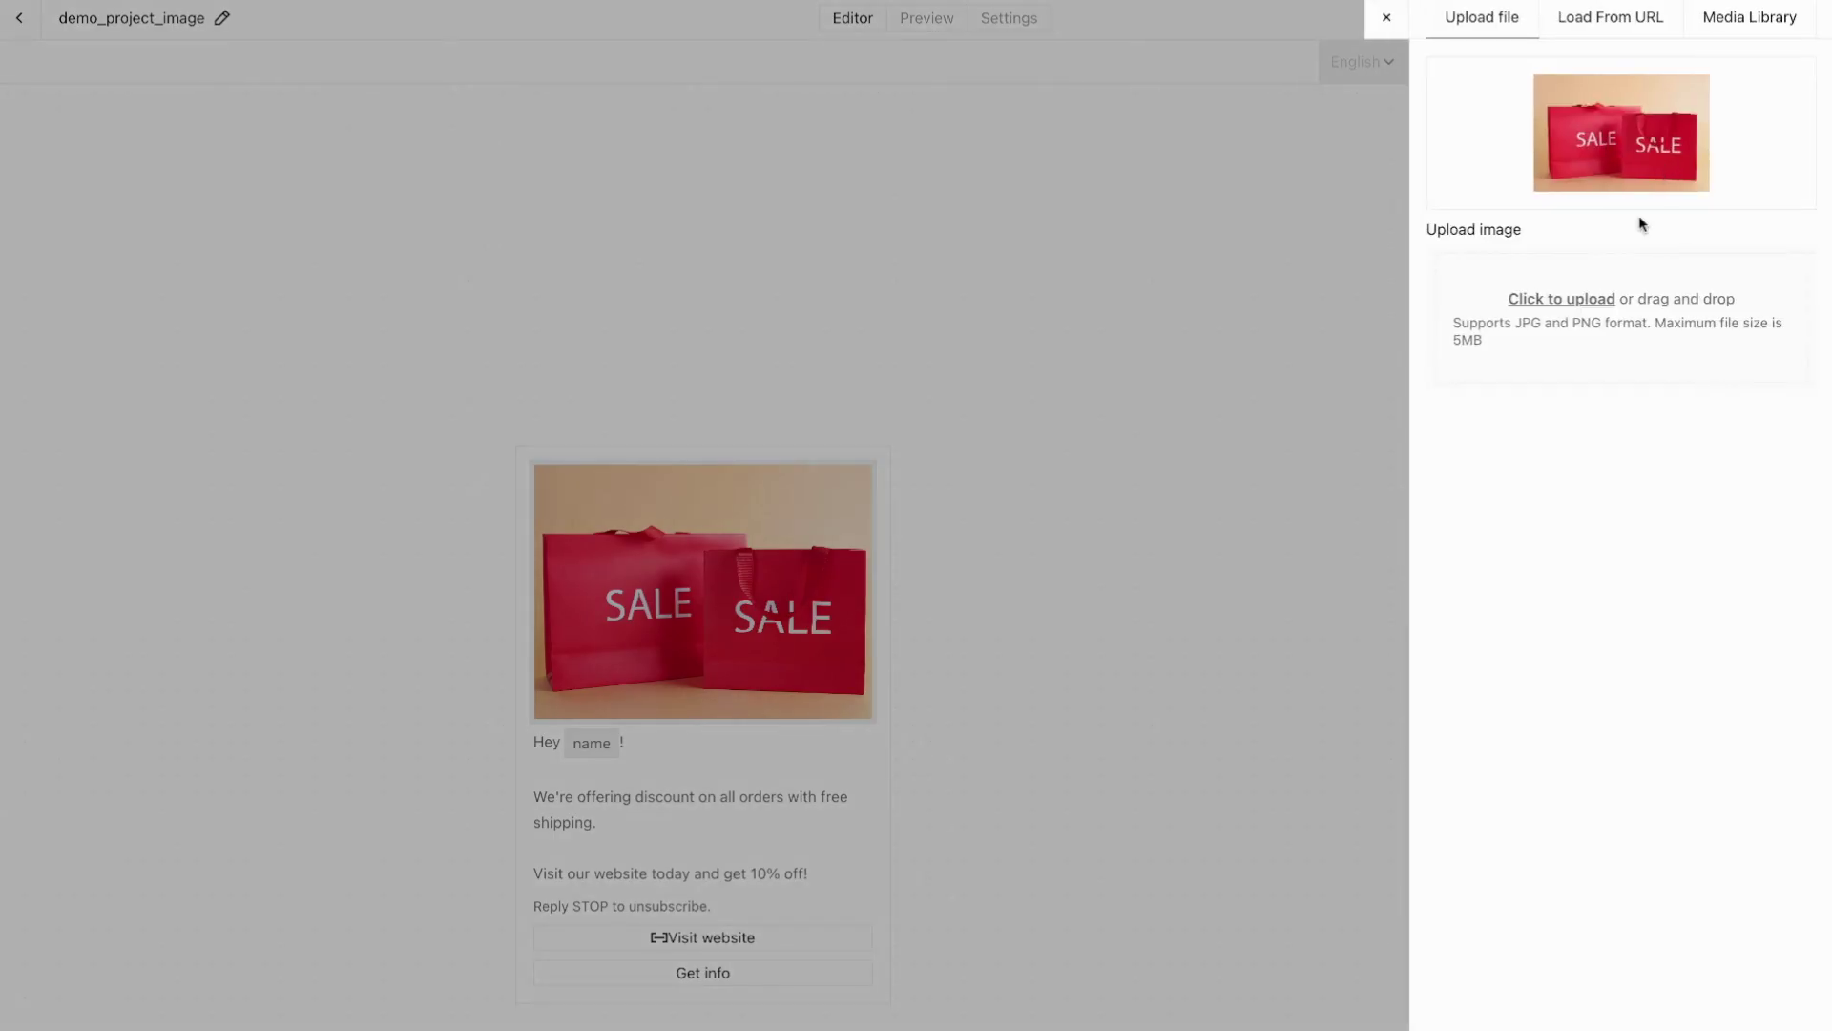
click(1716, 18)
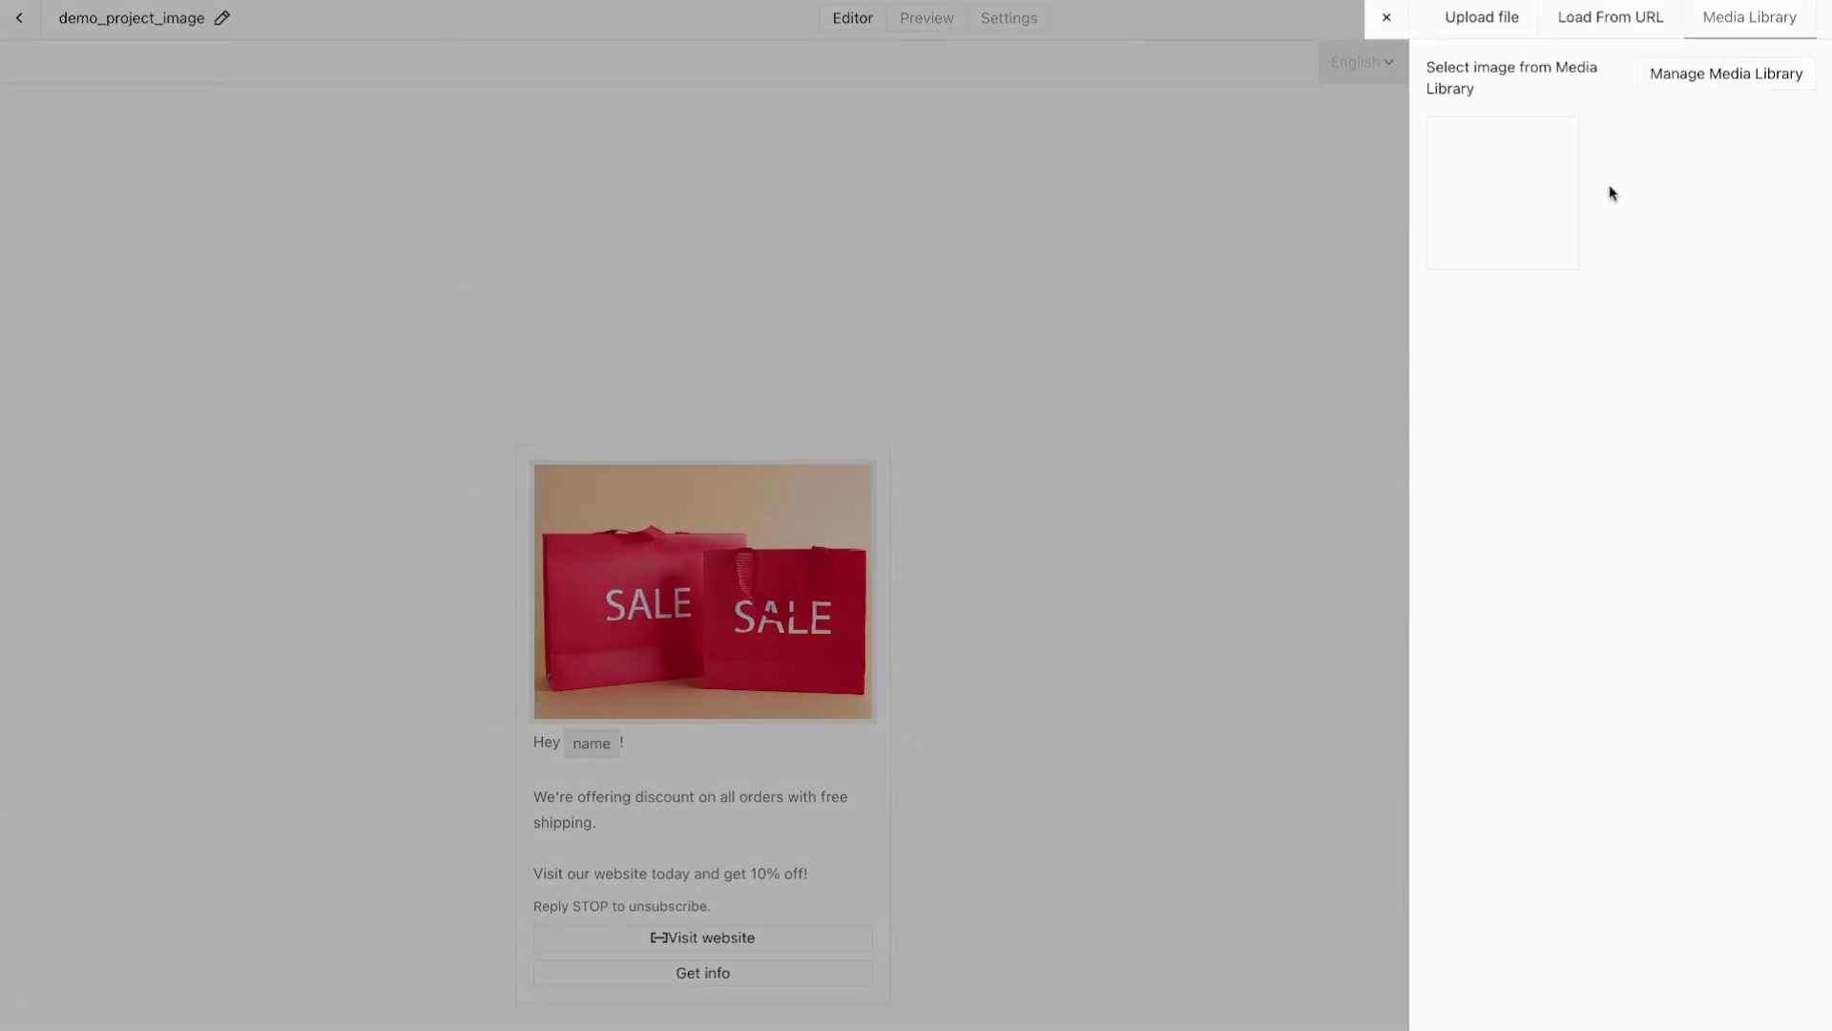
click(1498, 196)
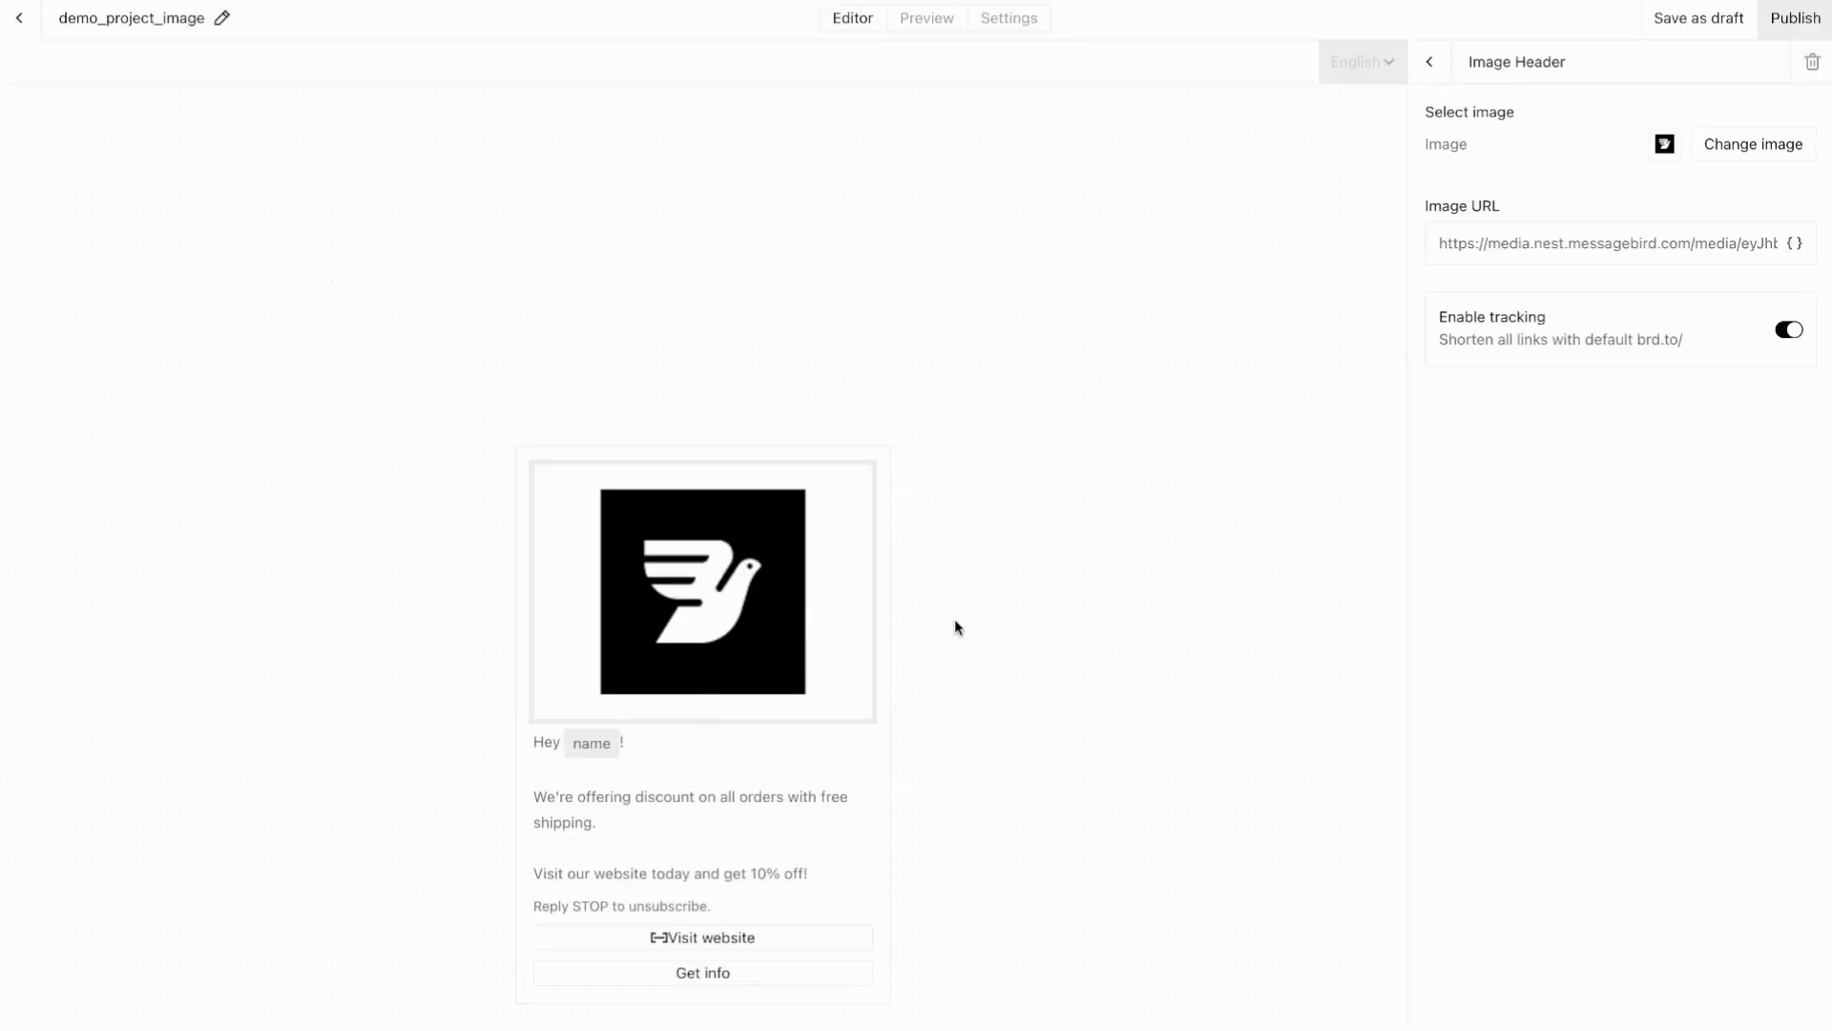
click(912, 605)
click(931, 20)
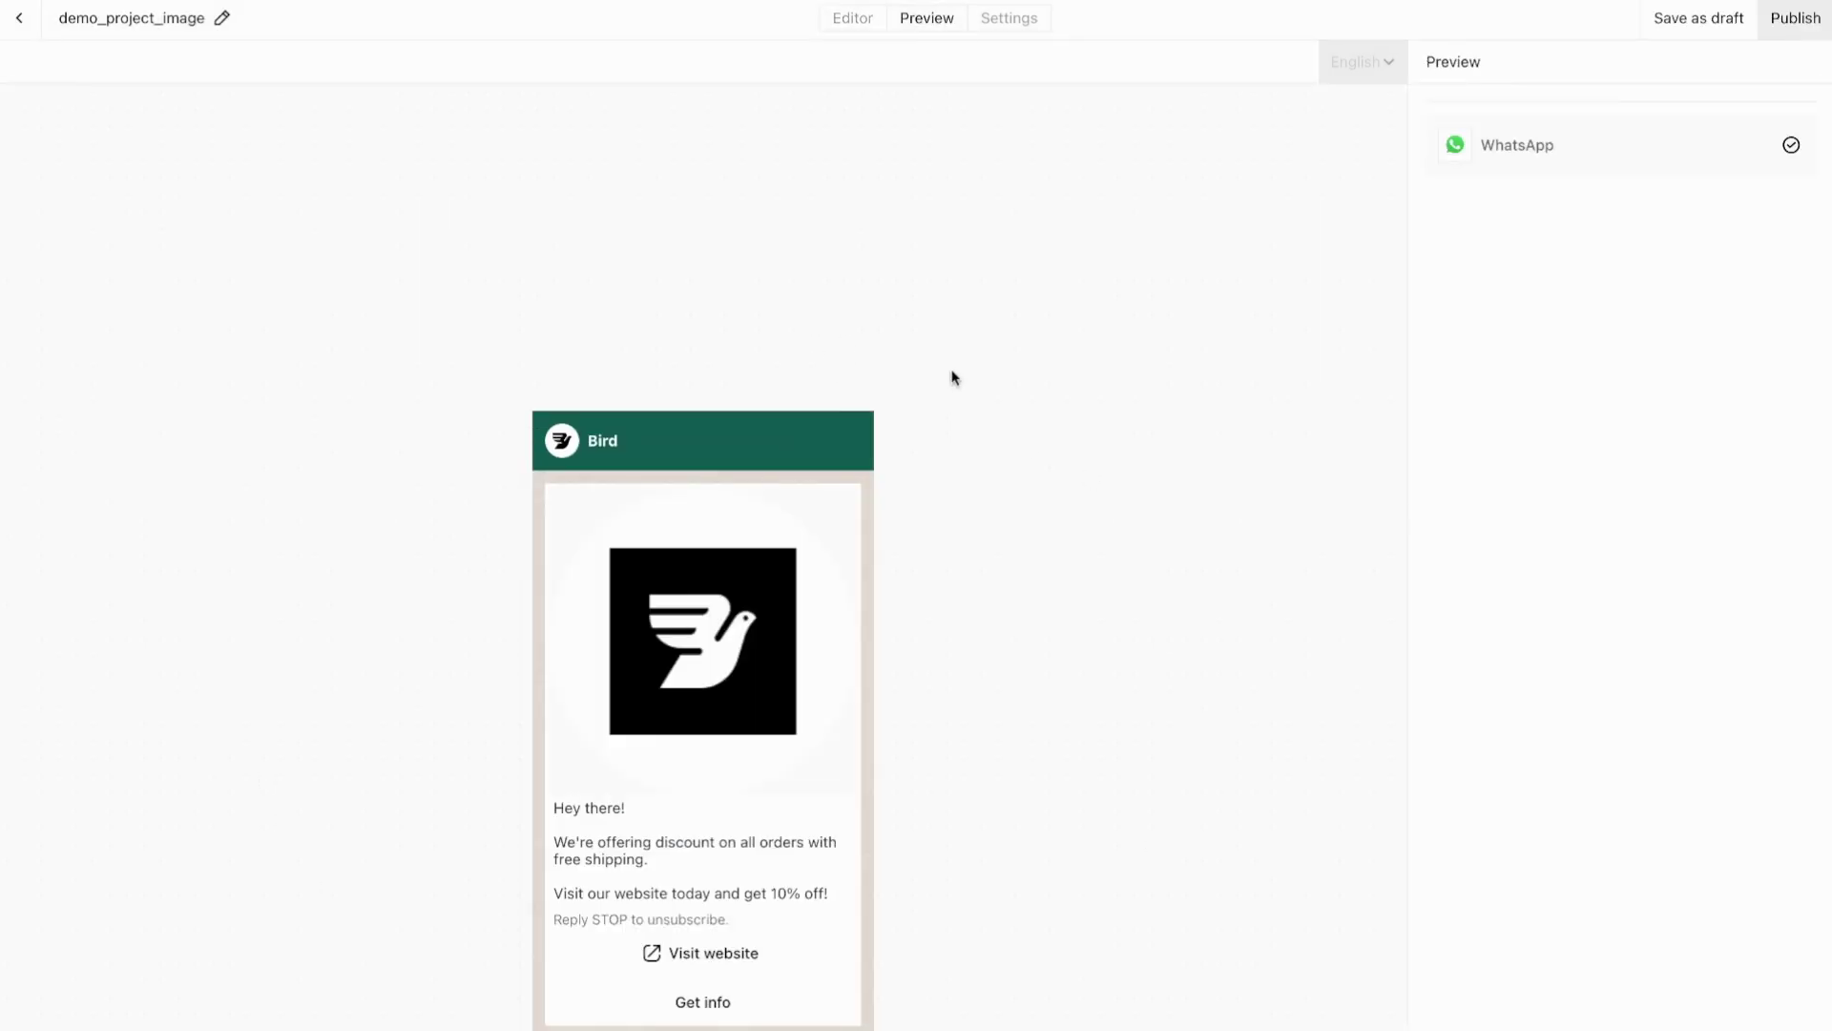
click(856, 21)
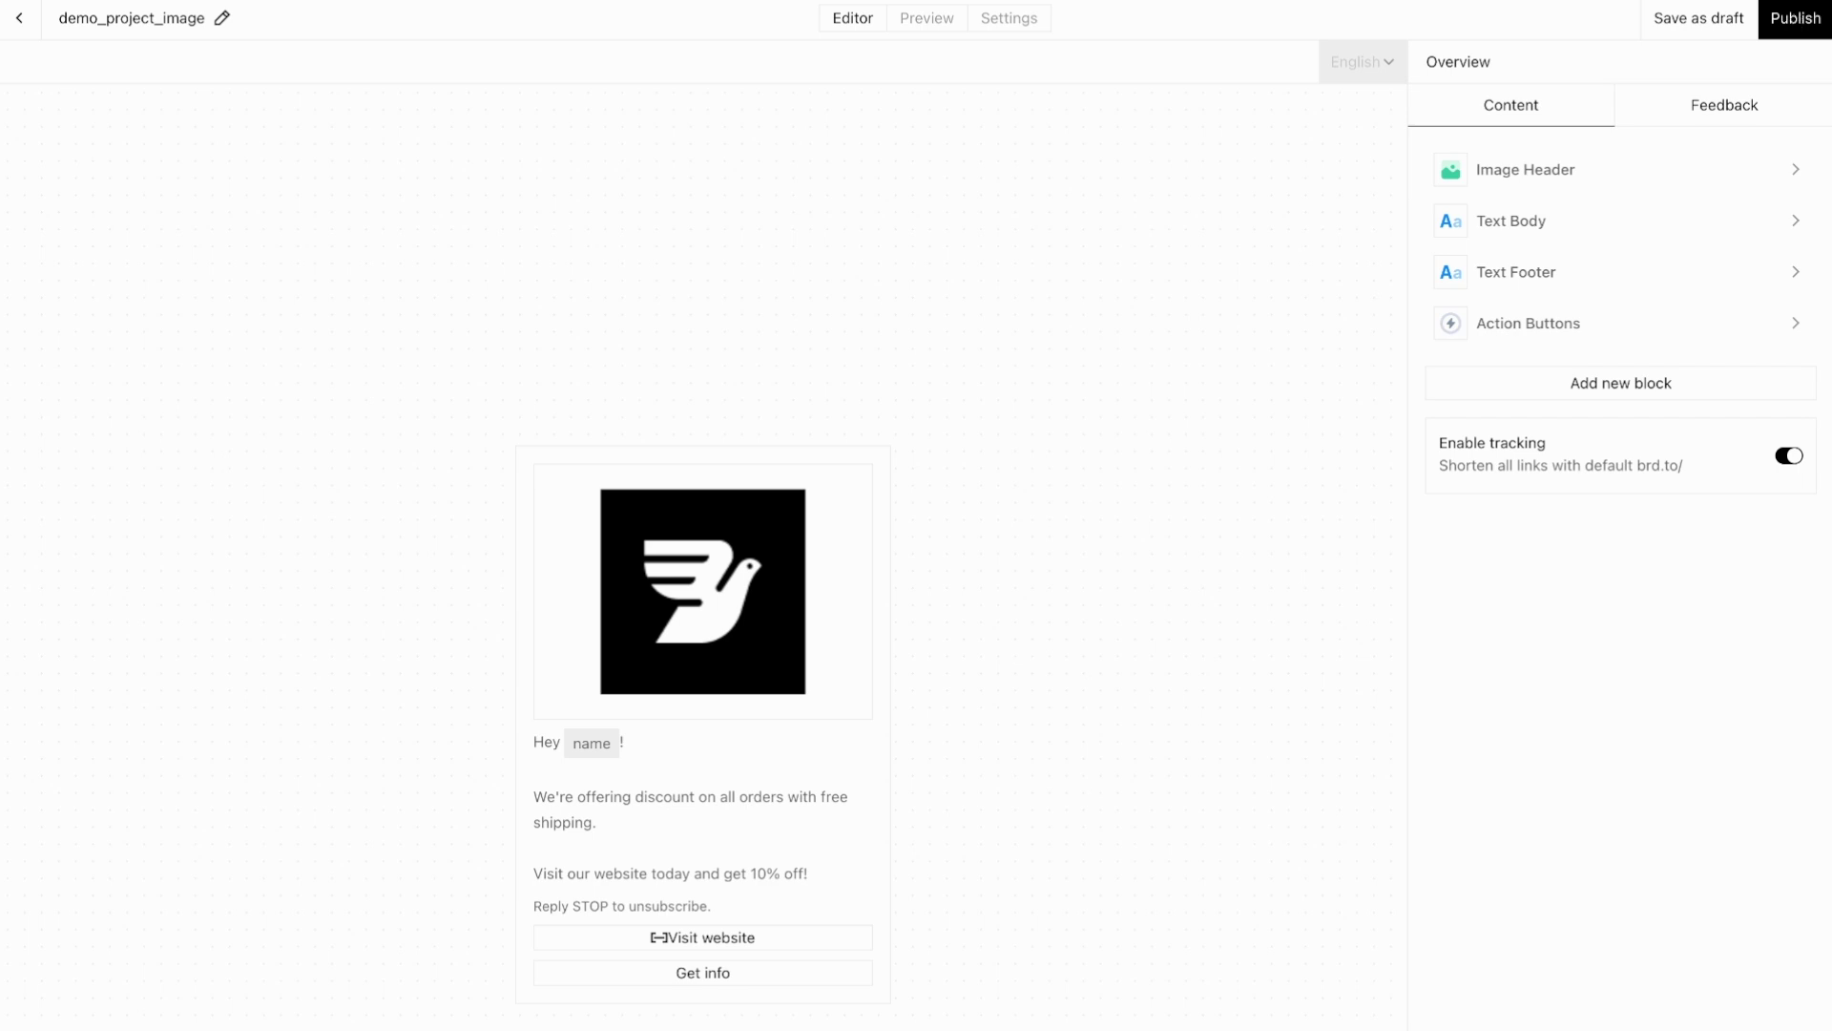
Step: Publish the template with the version description 'v1'
click(1795, 18)
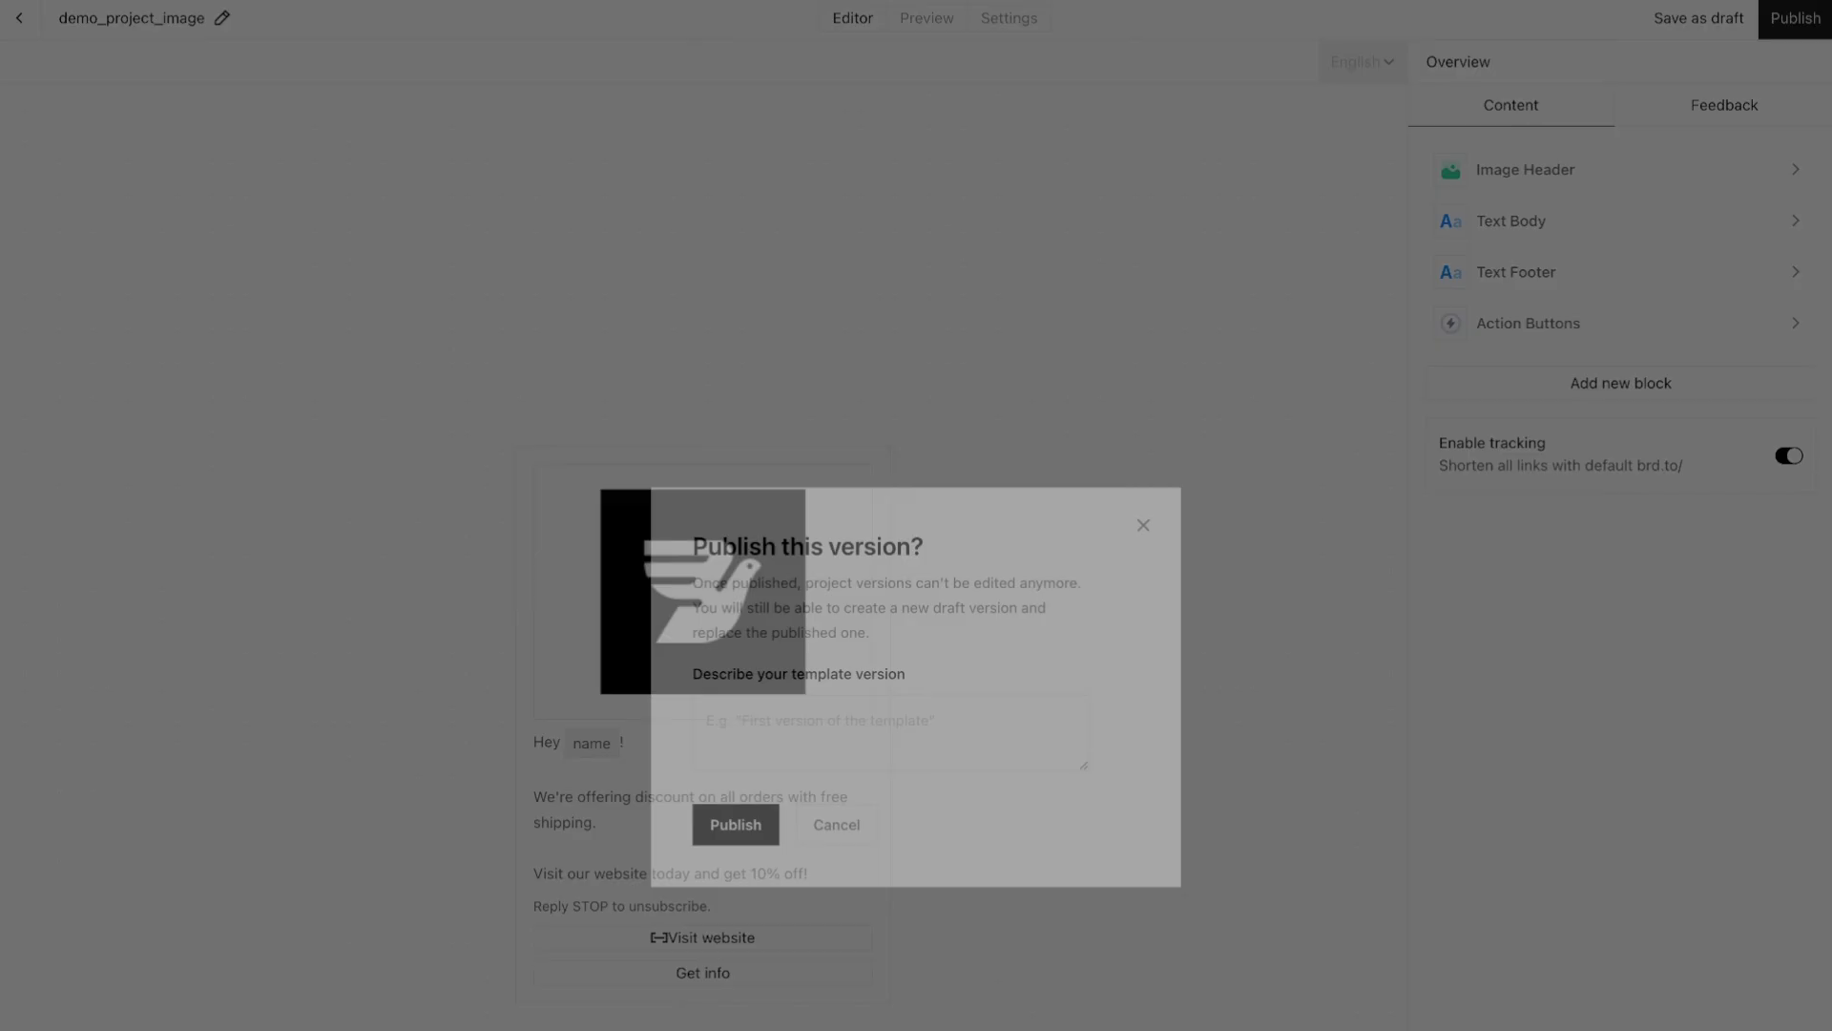
text(v)
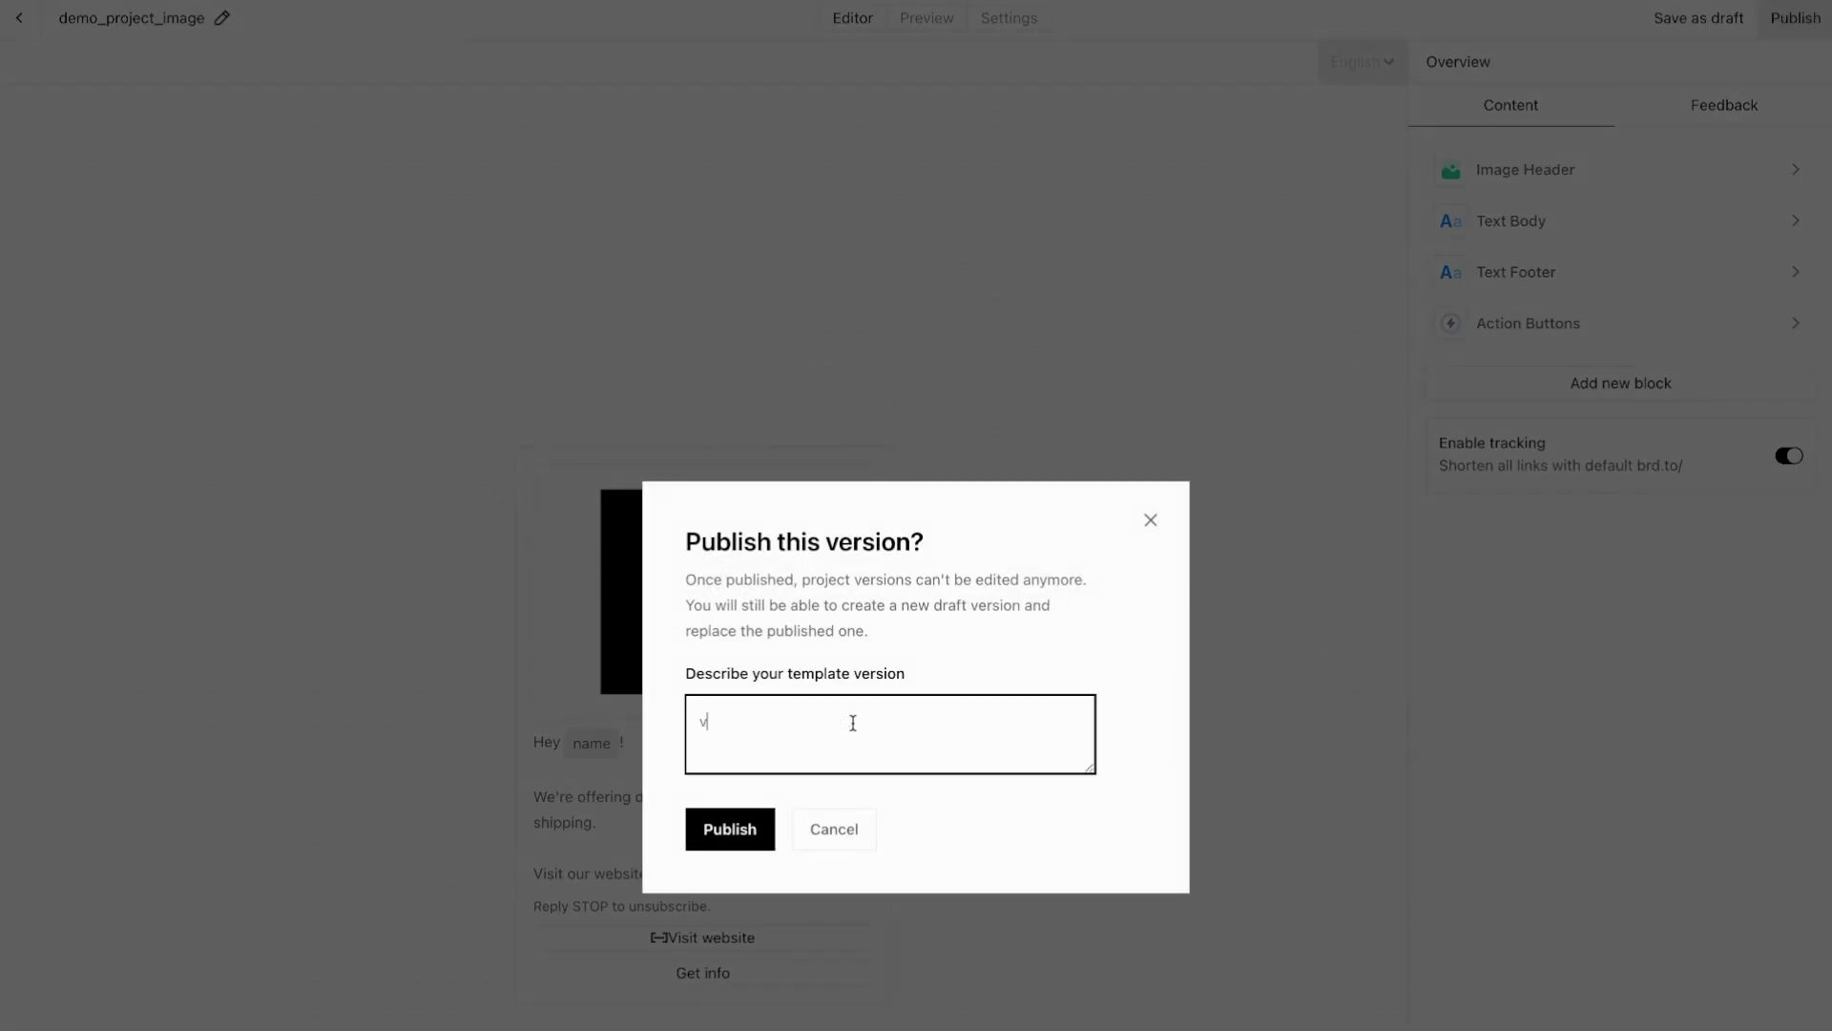
text(1)
click(735, 830)
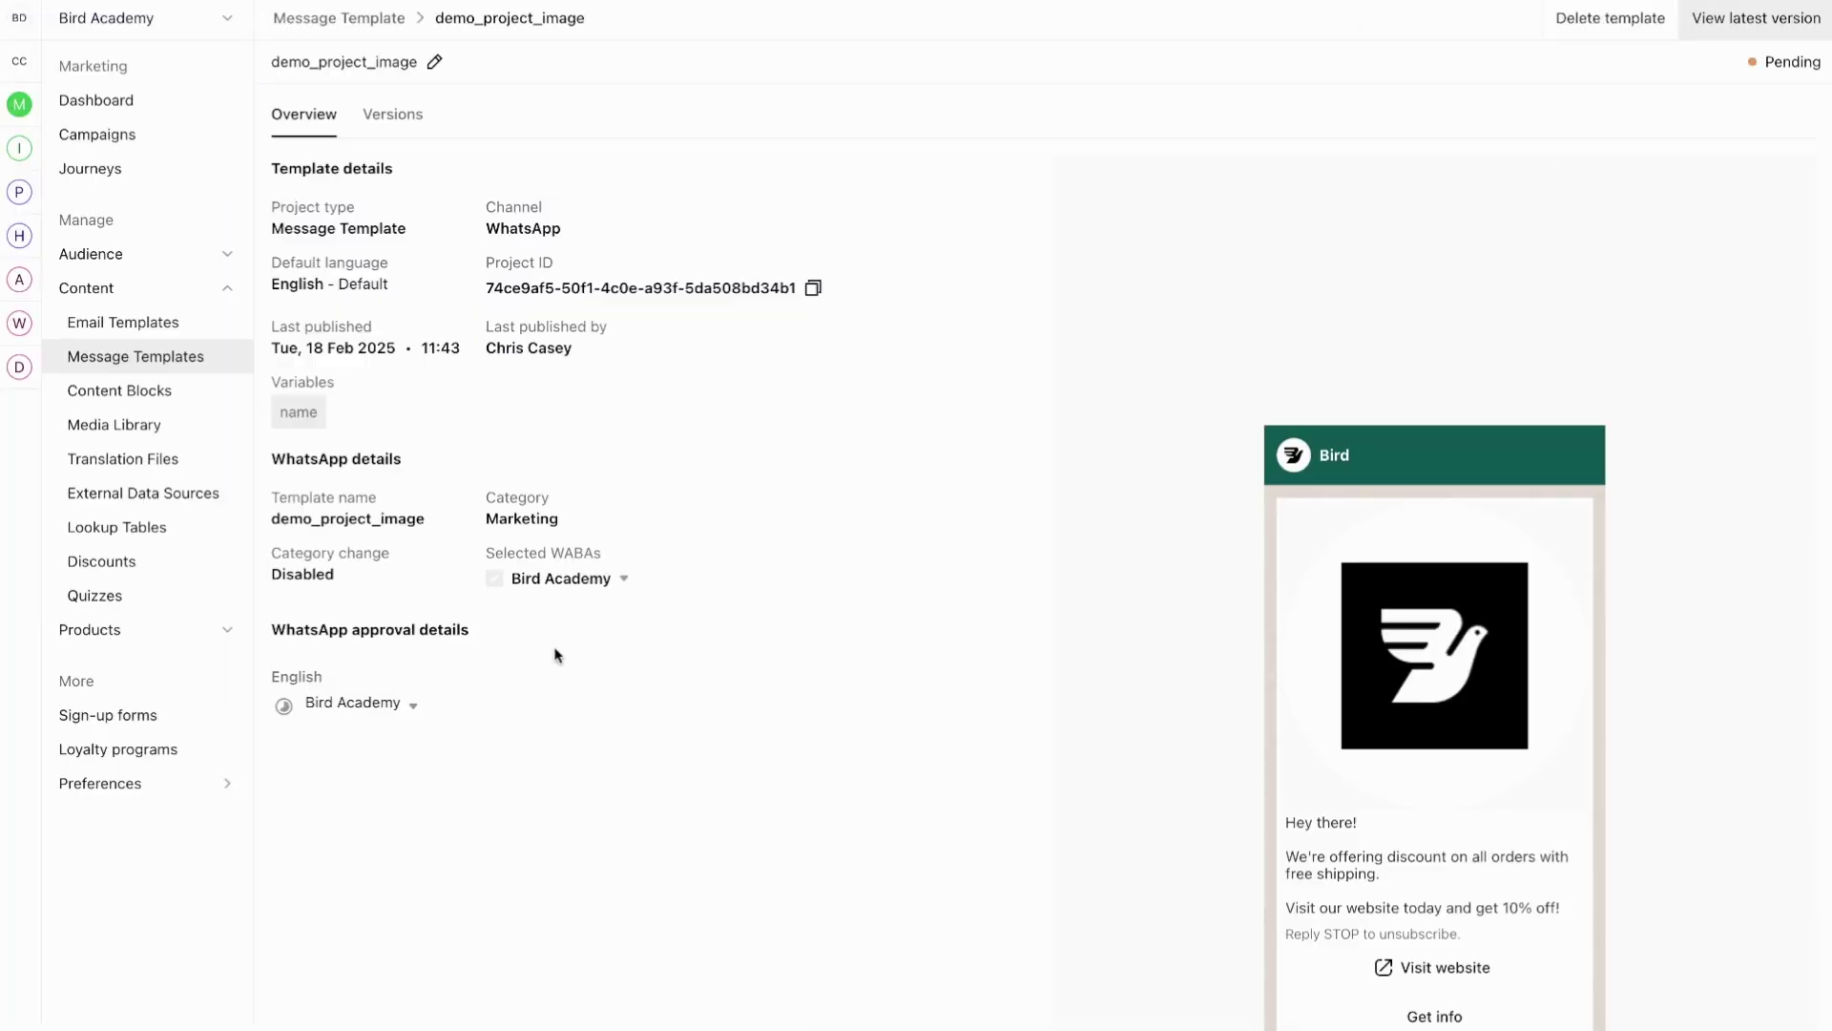
Step: Recheck the version history until v1's WhatsApp approval changes from Pending to Active
click(333, 708)
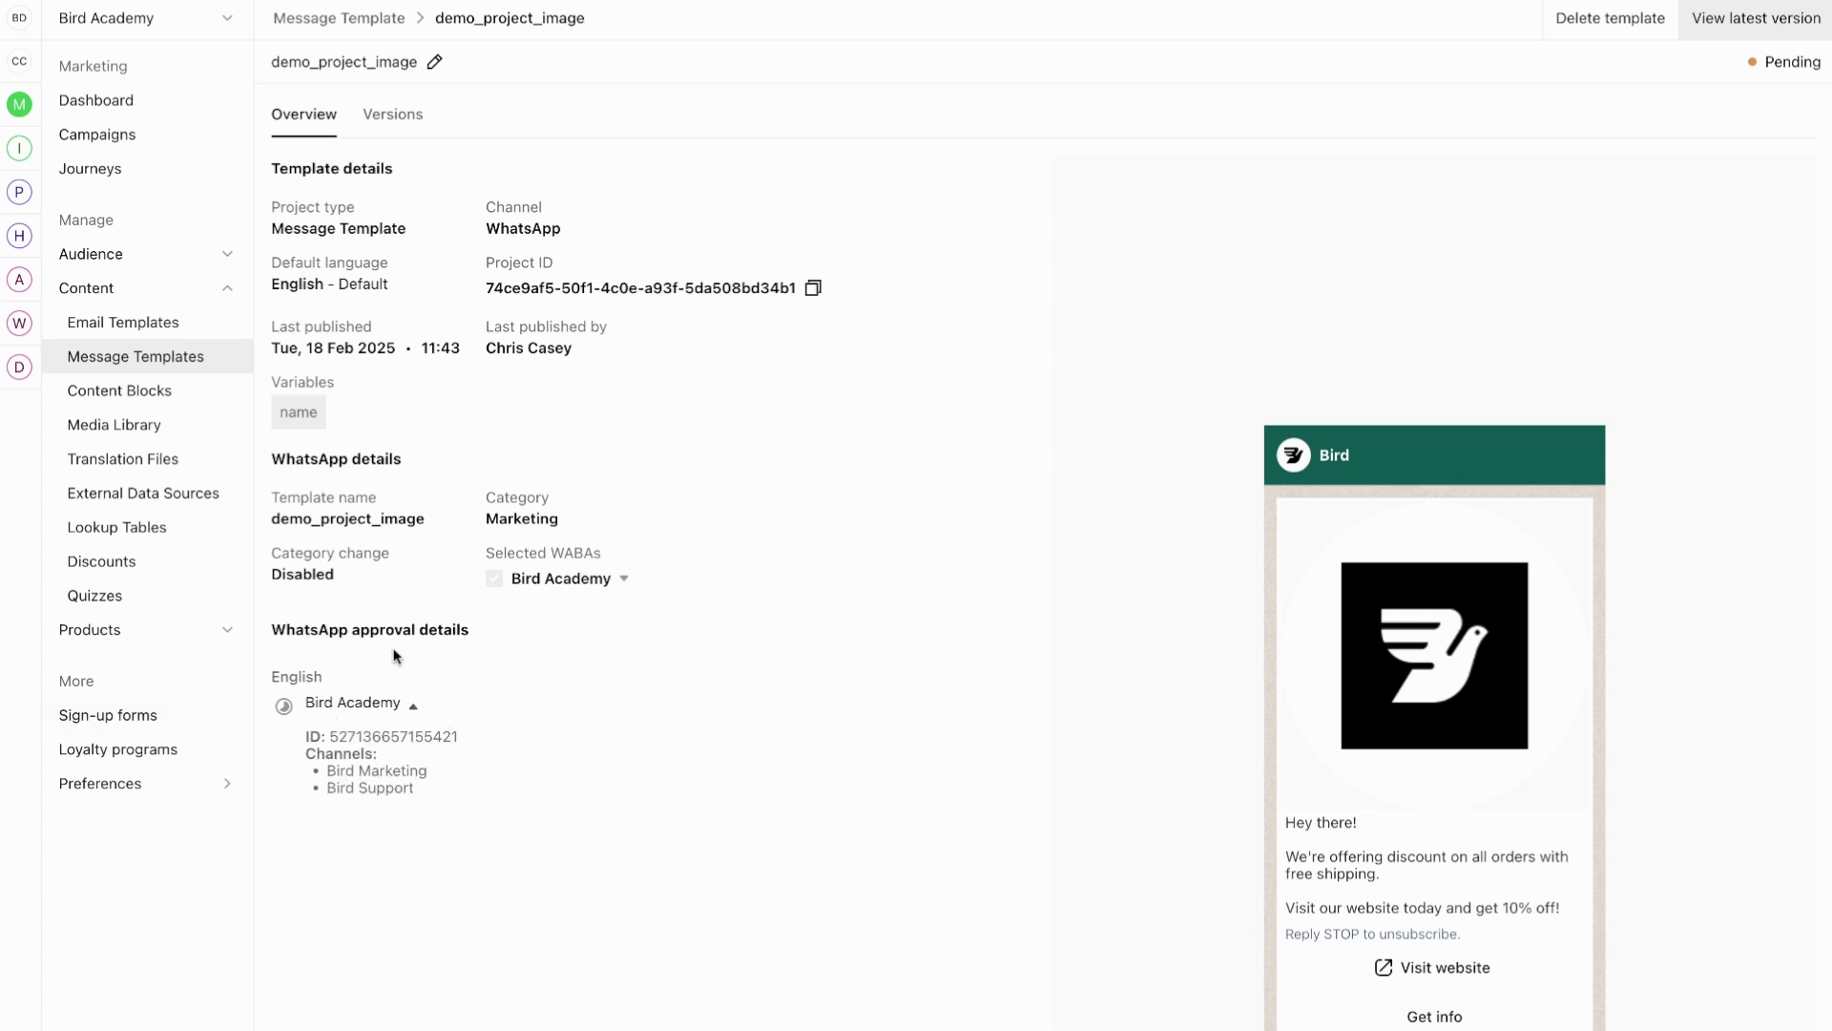
mouse_move(283, 707)
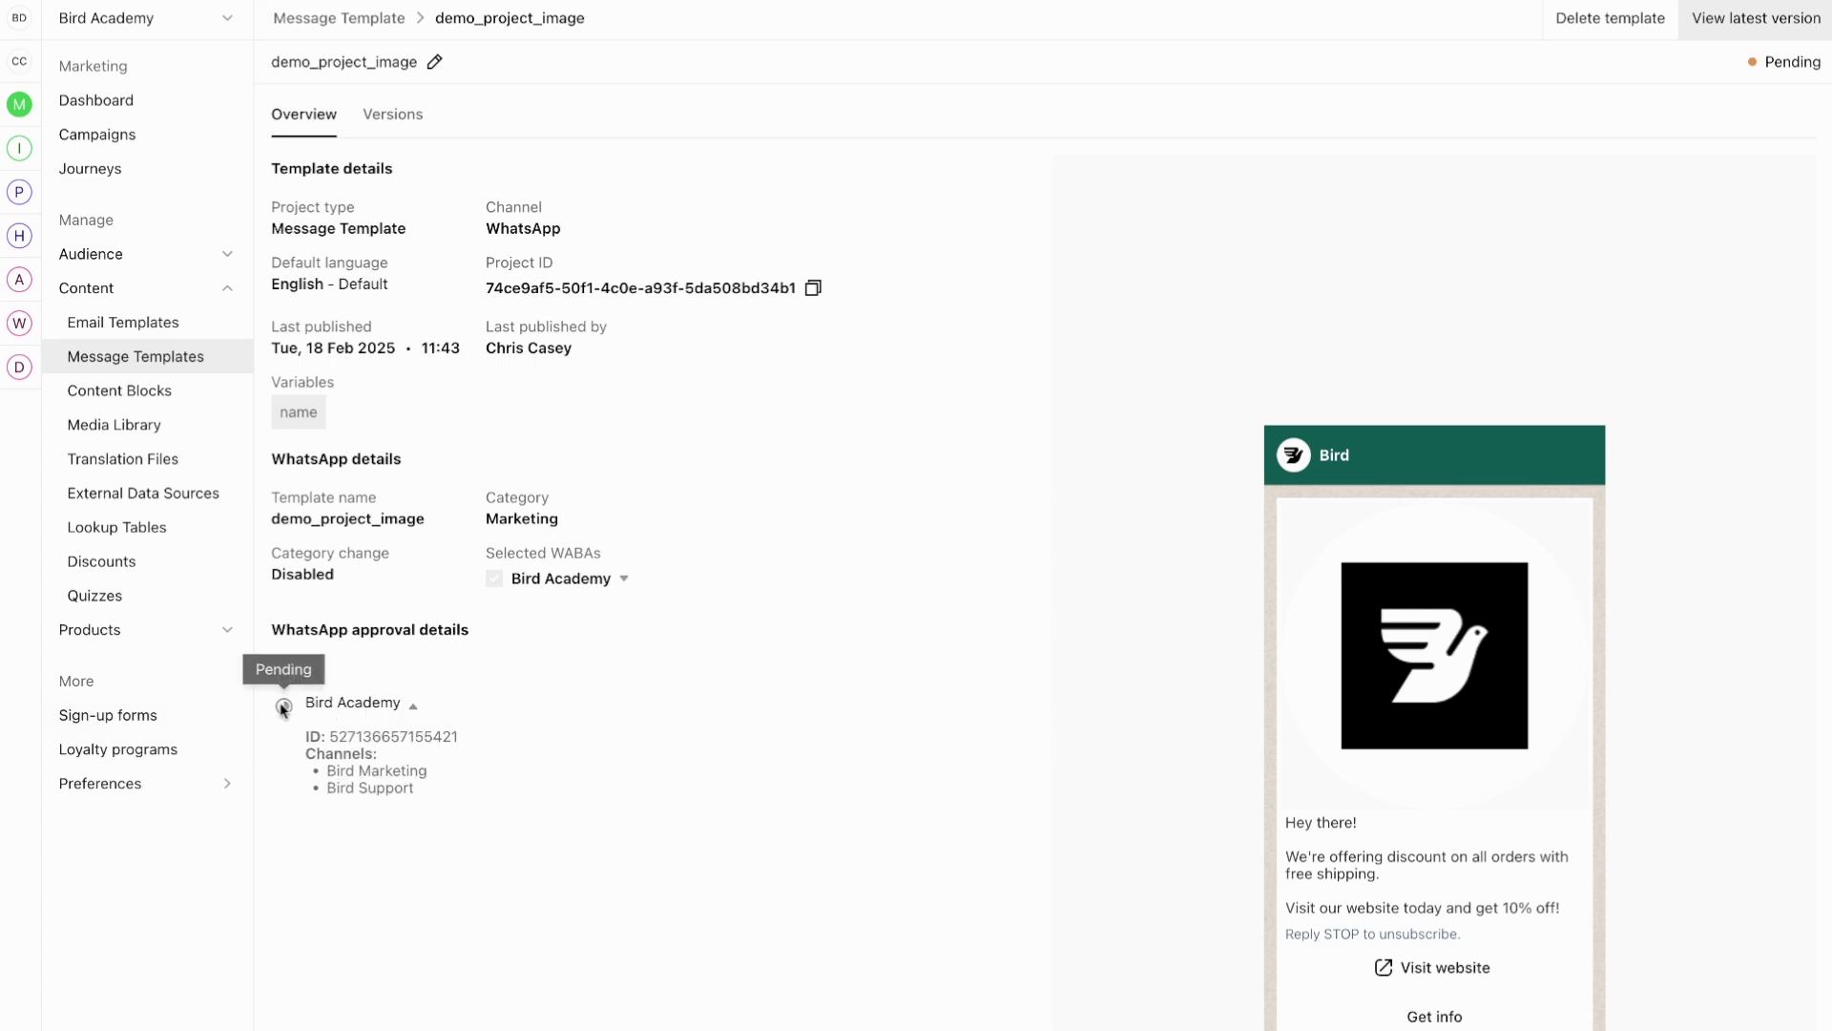
click(411, 707)
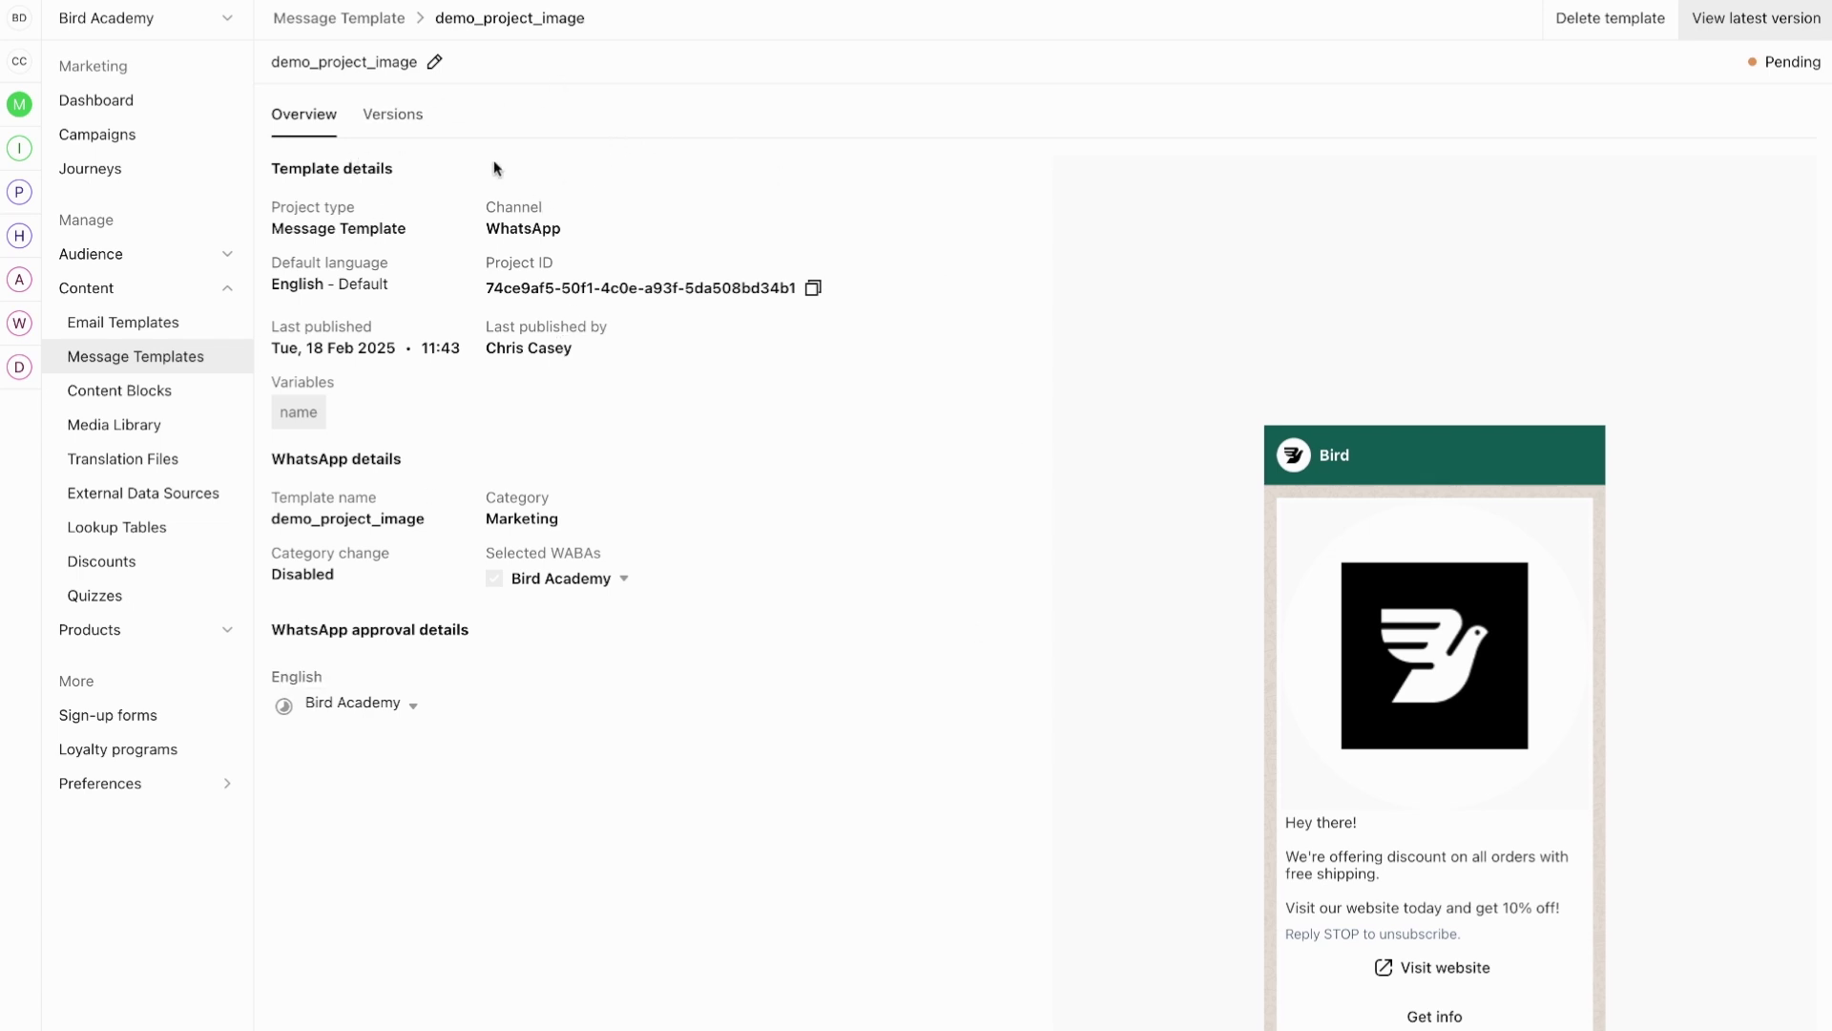
click(405, 117)
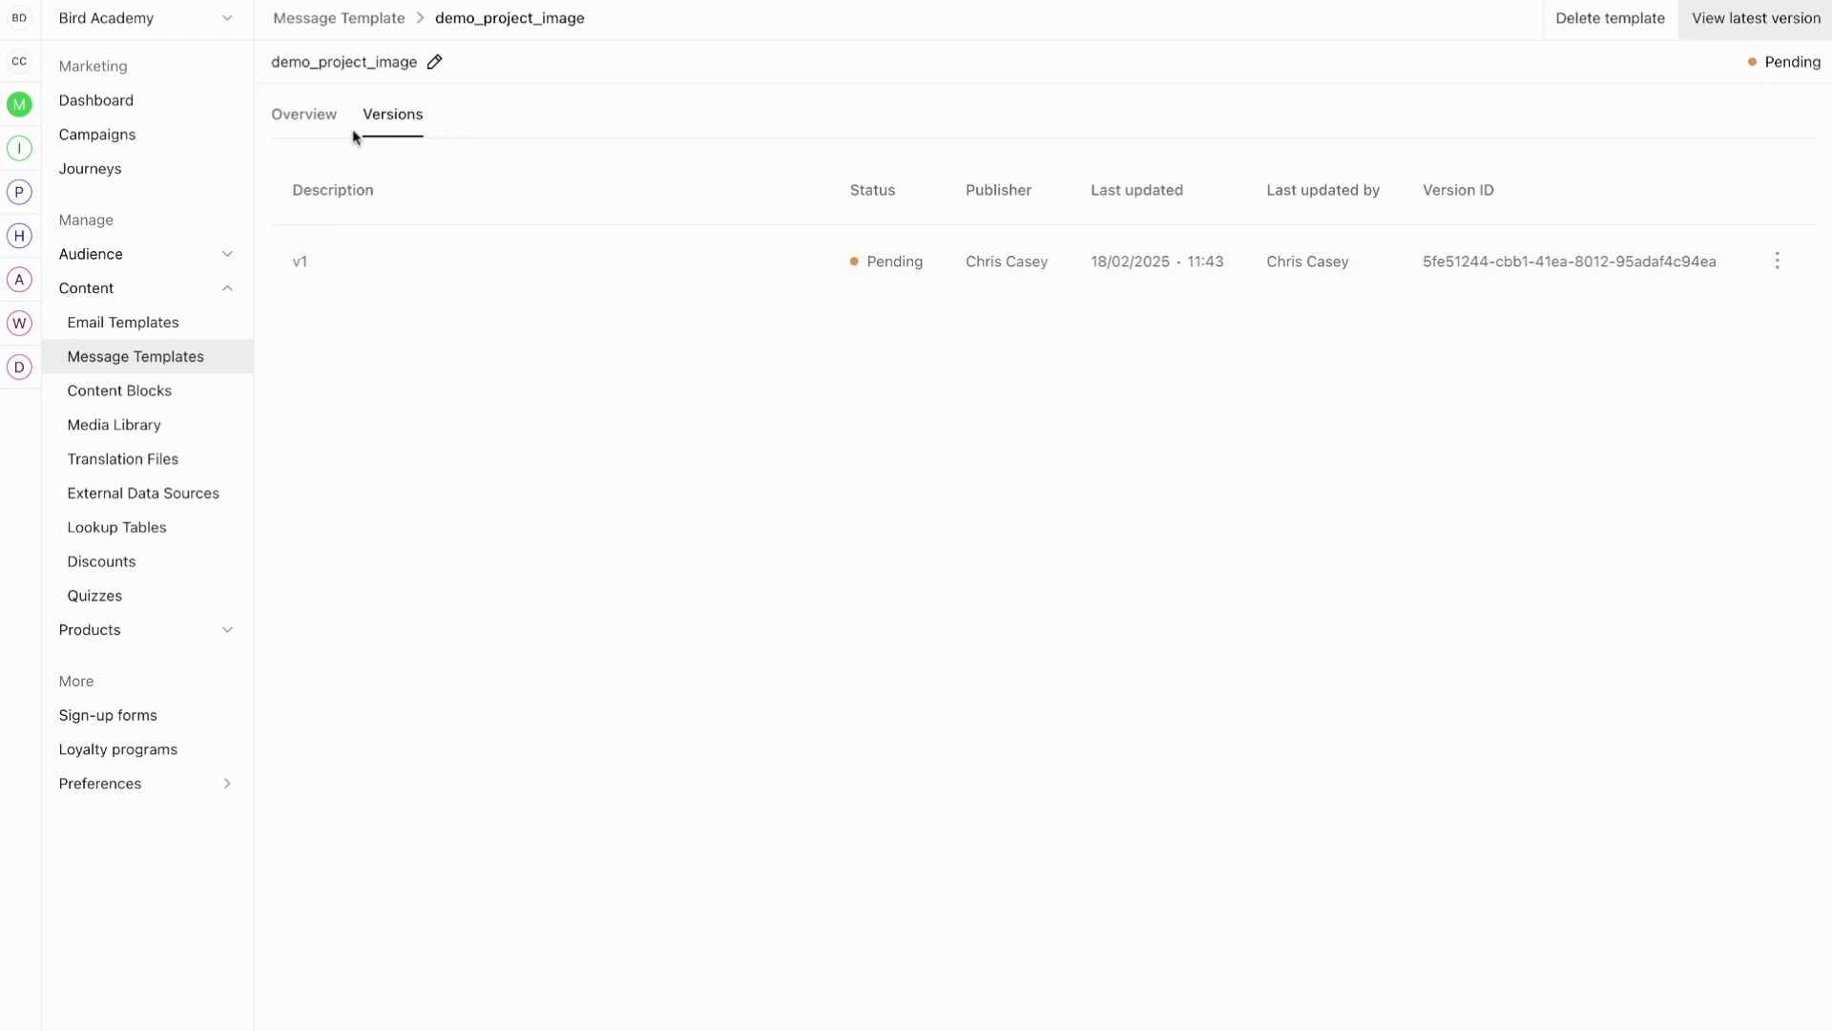
click(321, 117)
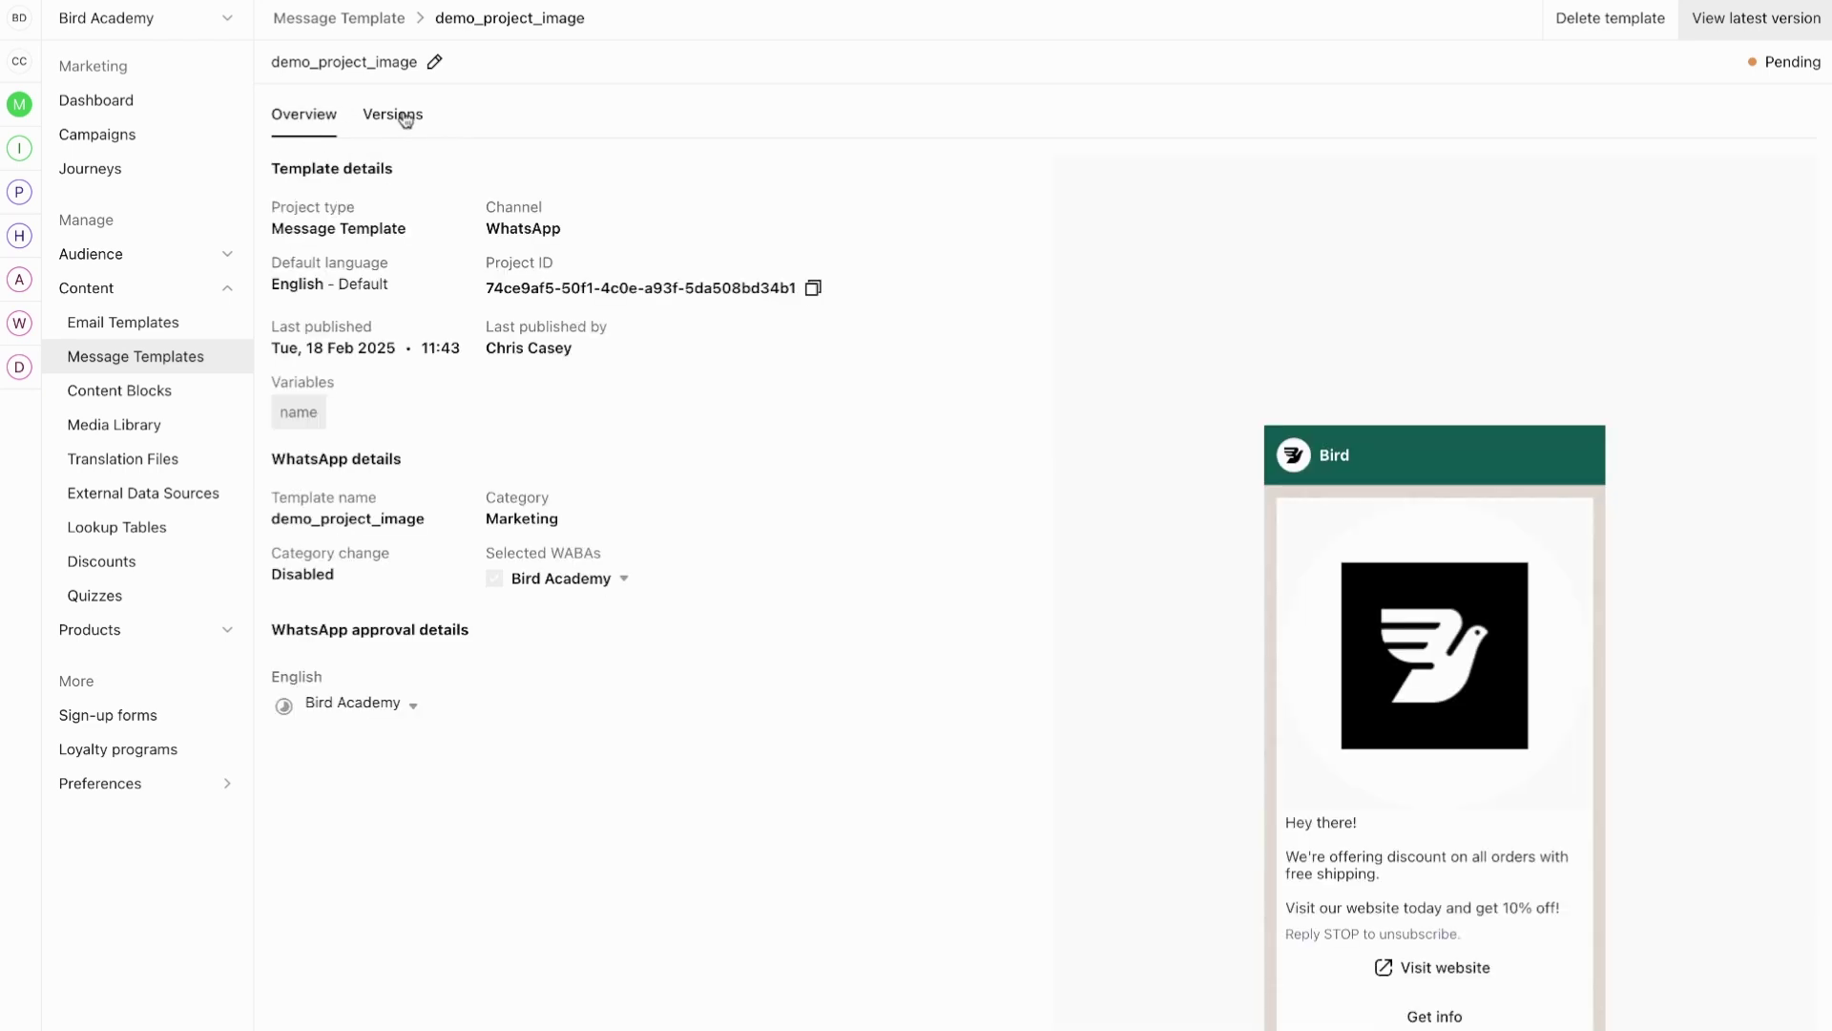
click(403, 116)
click(320, 117)
click(413, 126)
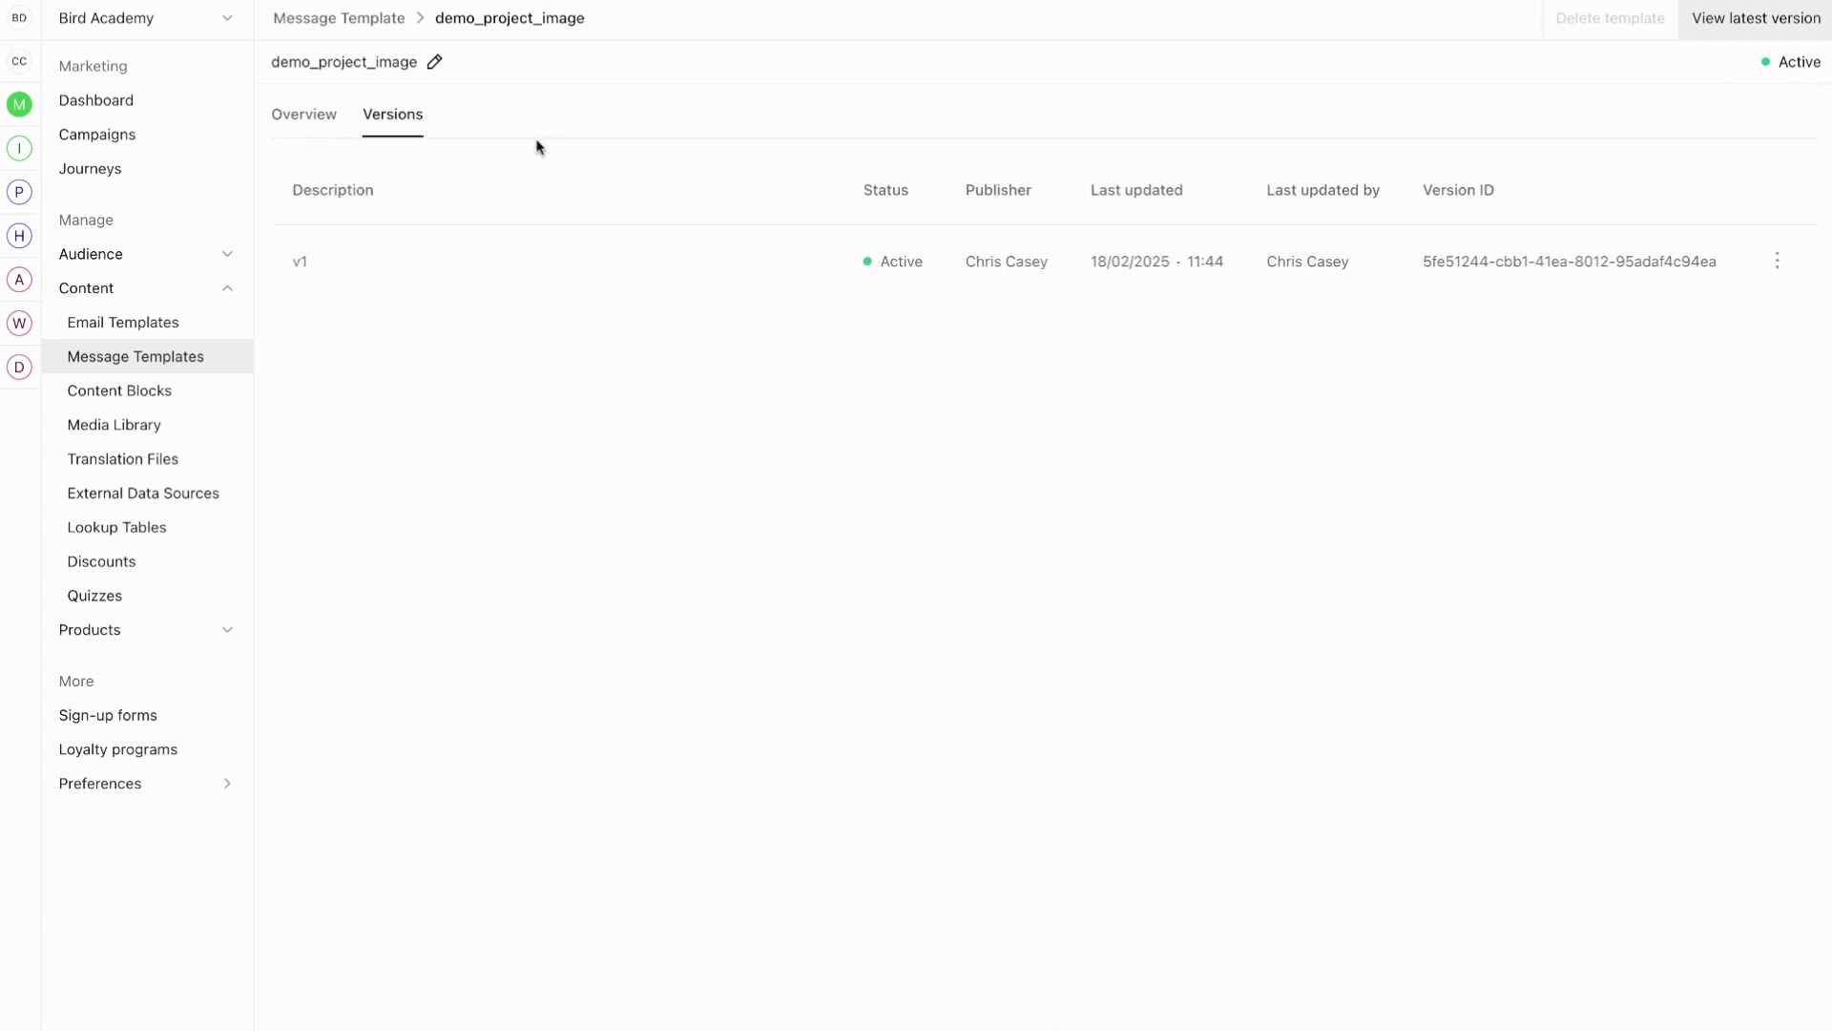
click(309, 119)
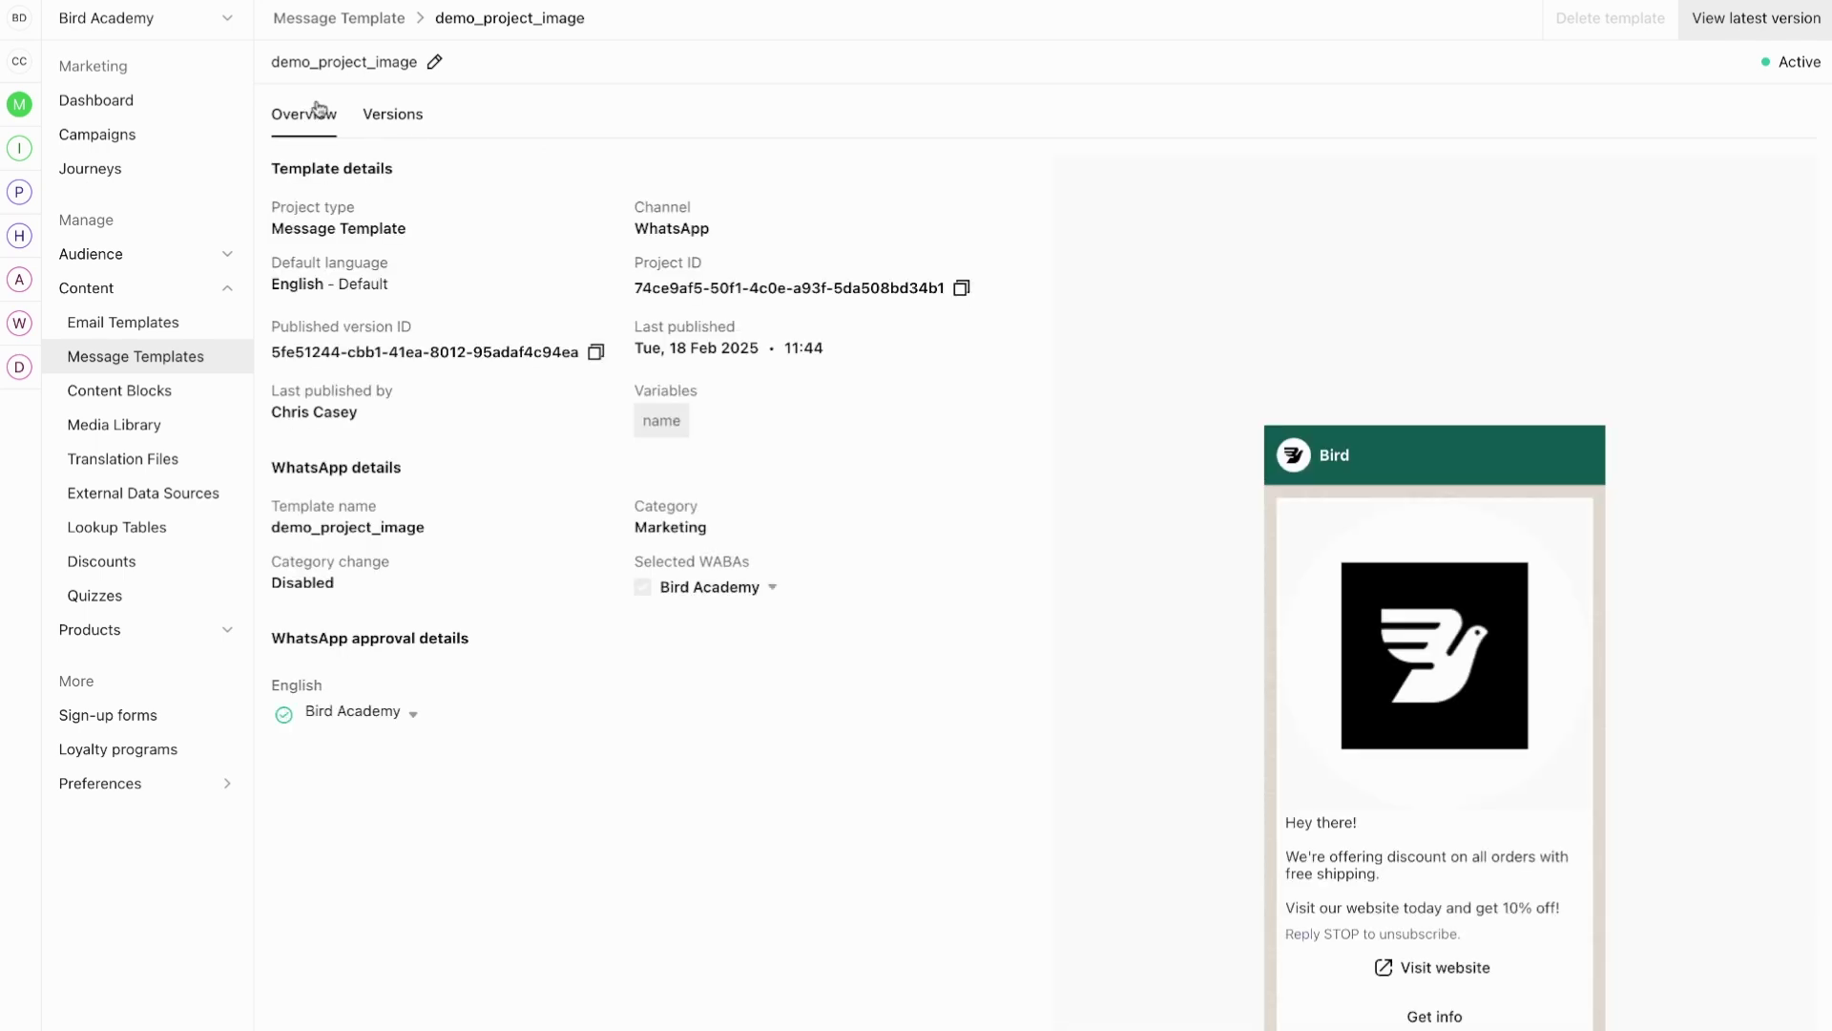
click(408, 714)
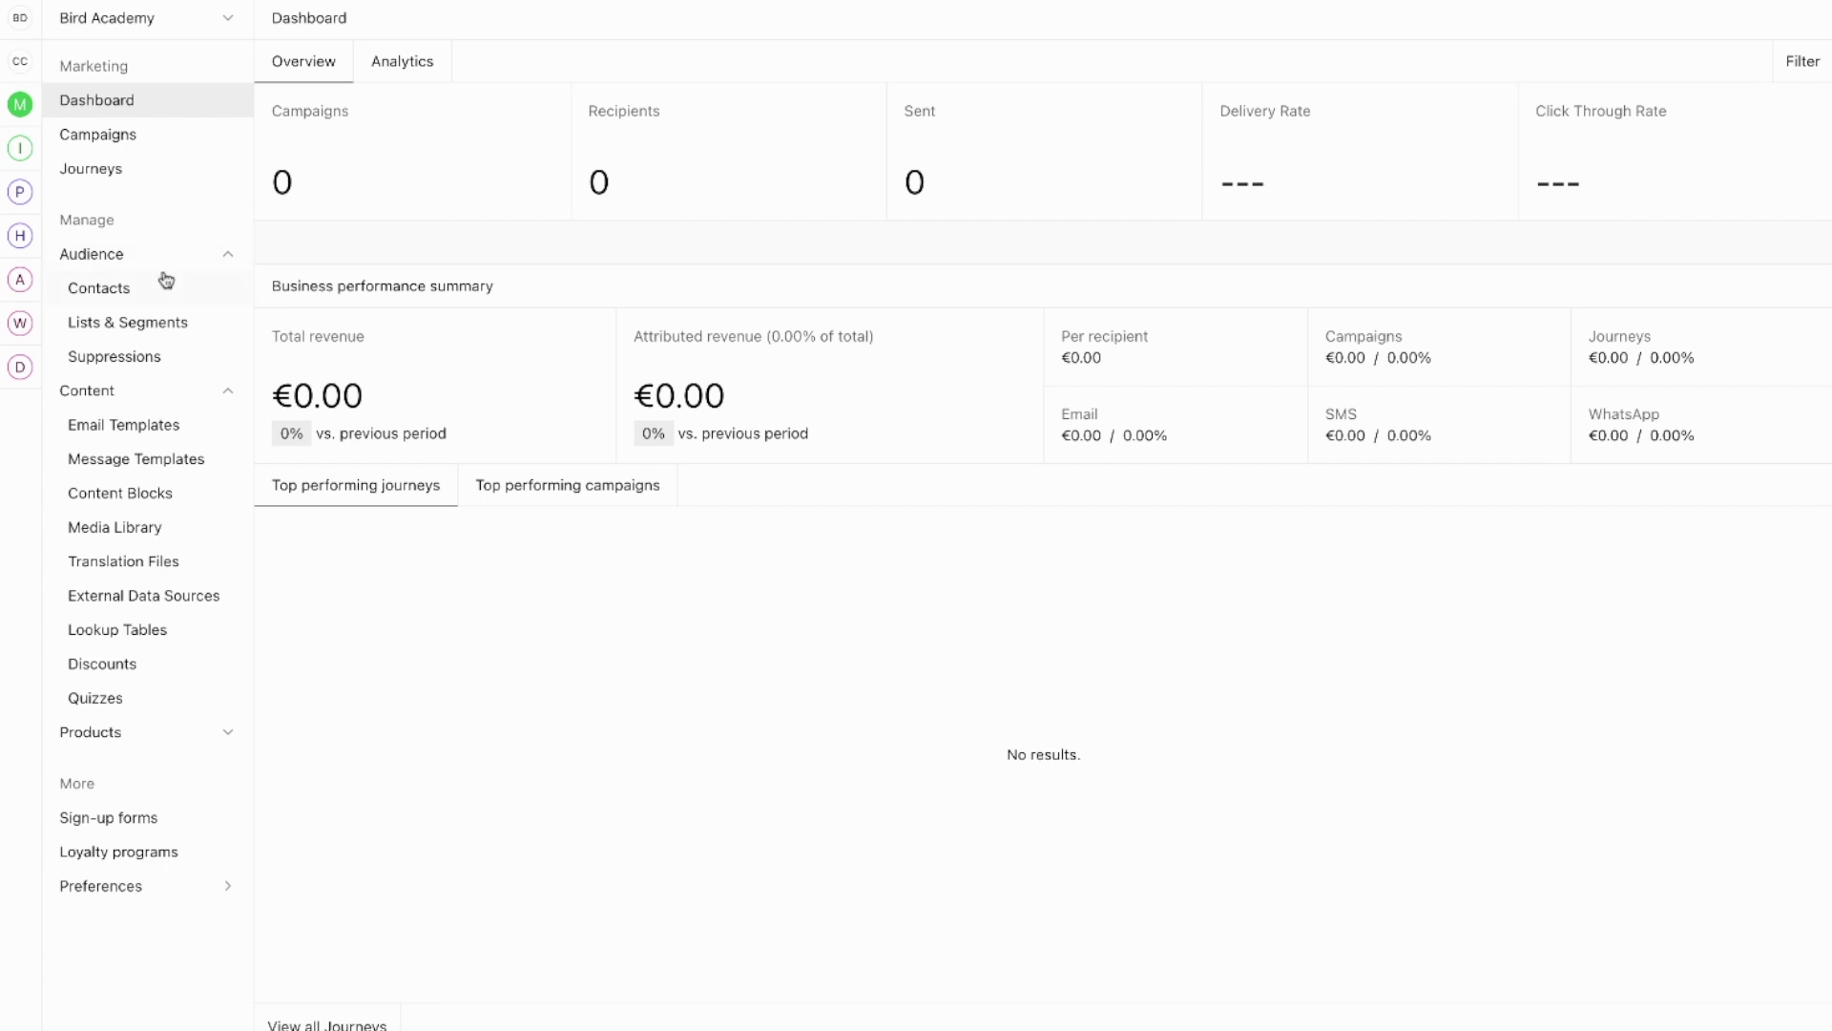
Step: Create a new contact list under Lists & Segments named 'VIP customer'
click(124, 323)
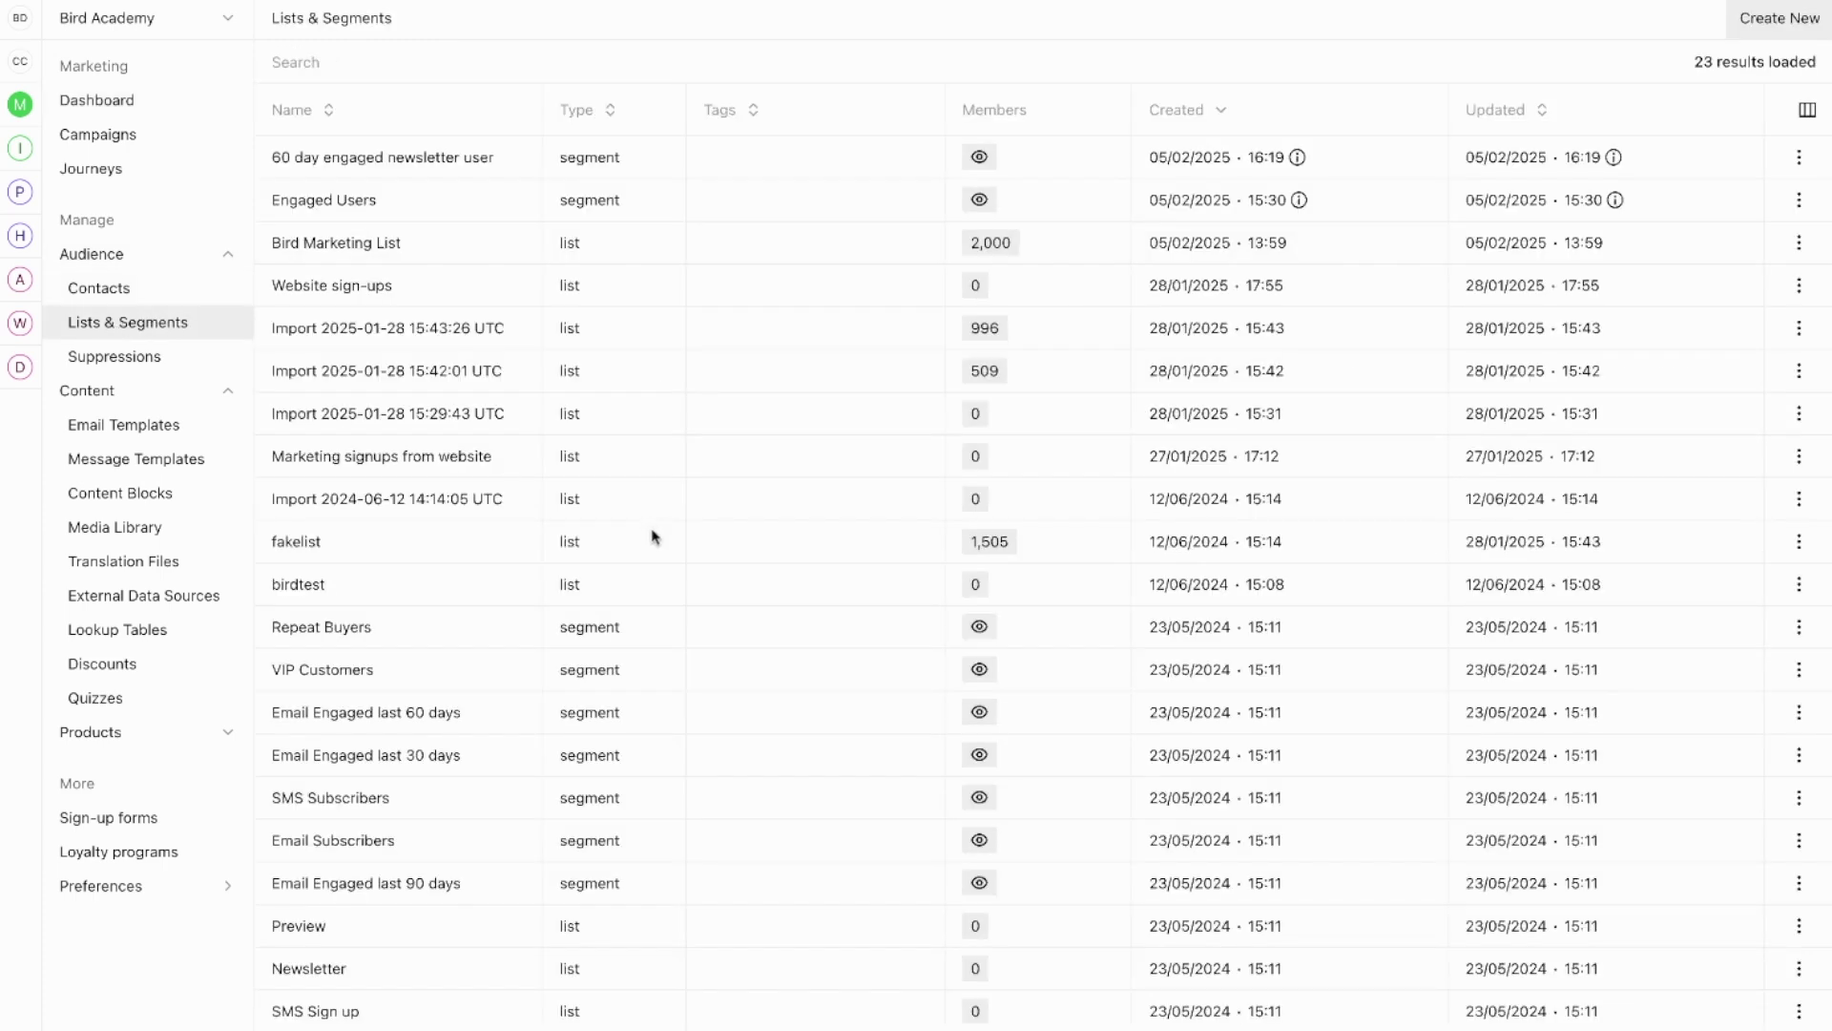
click(1772, 29)
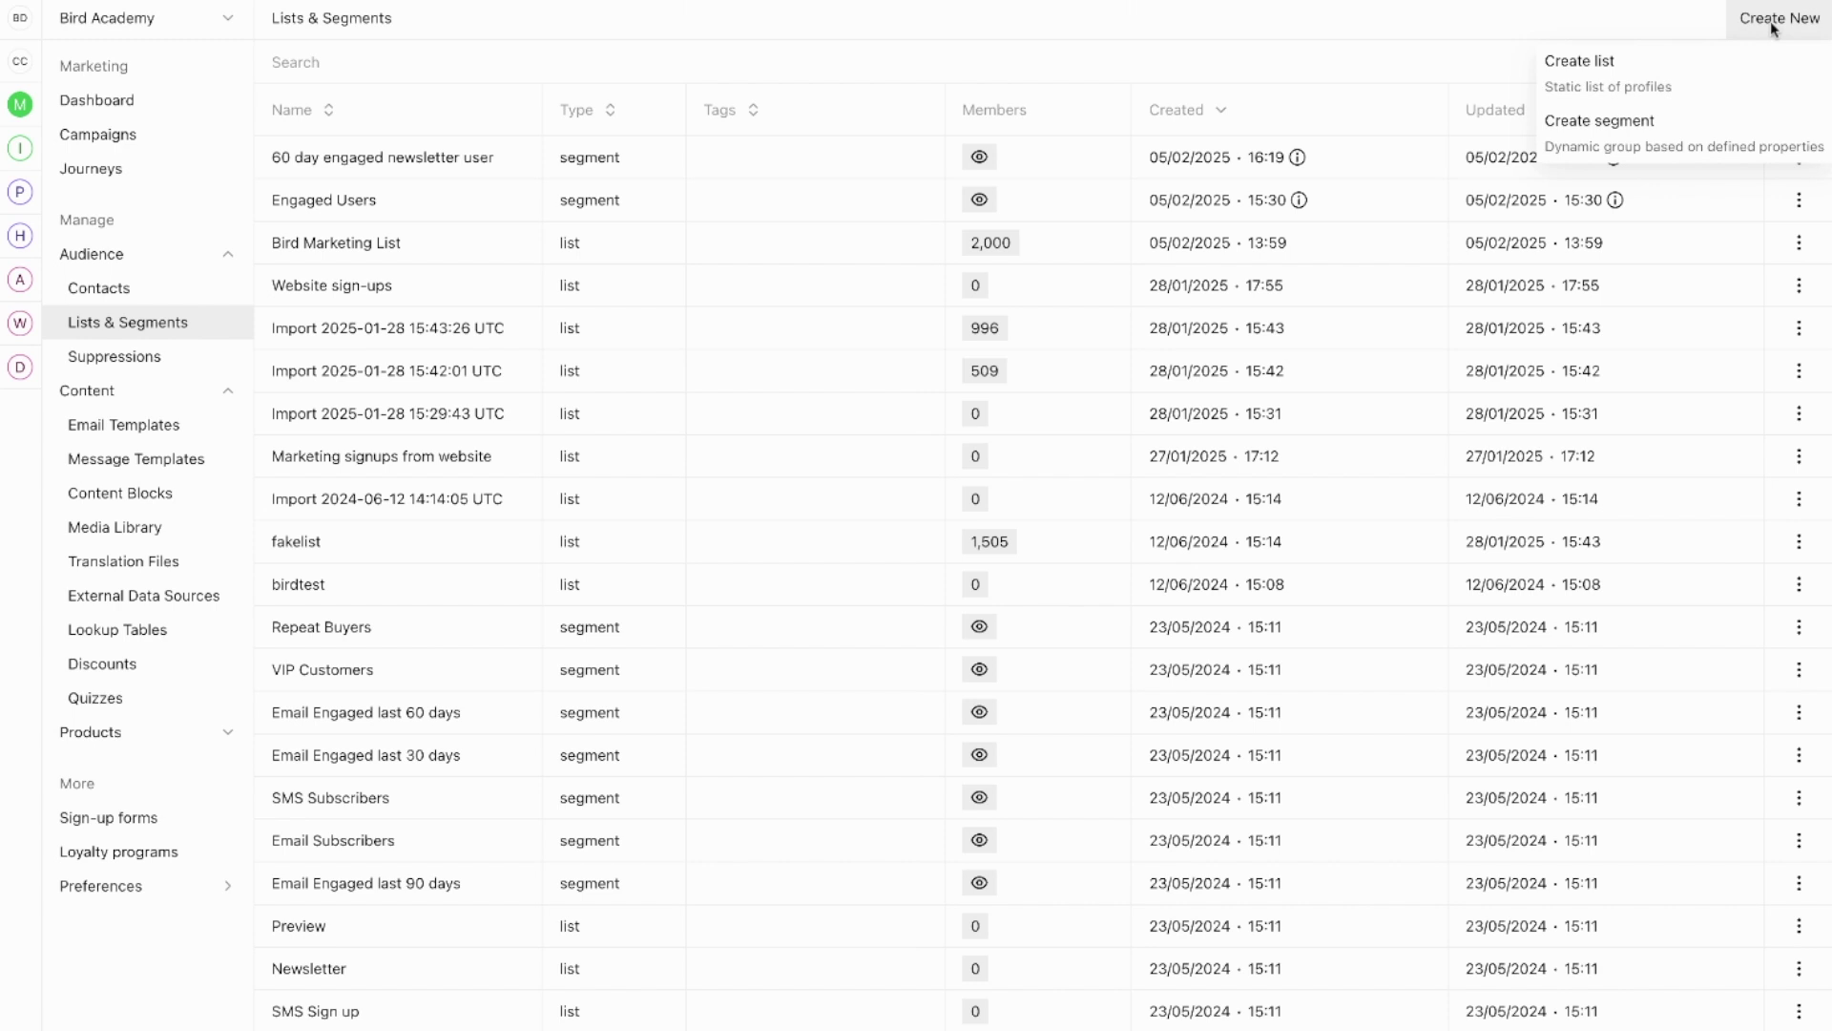
click(1638, 69)
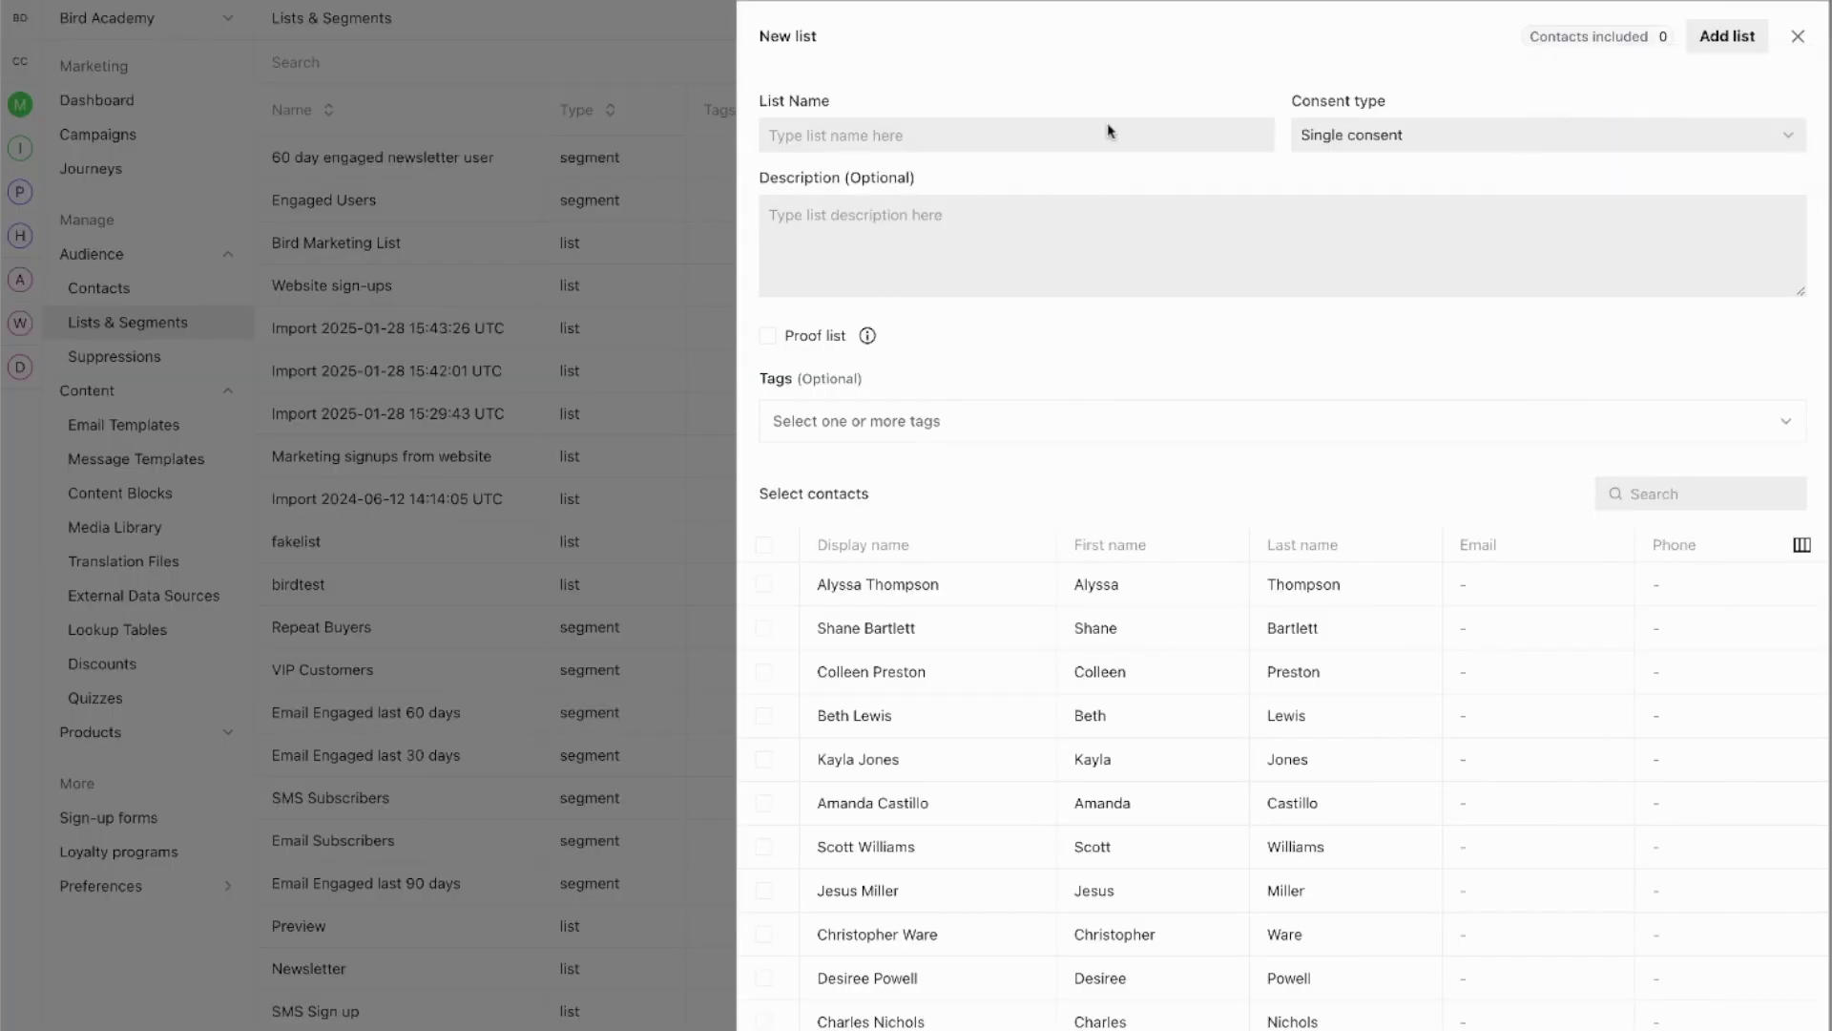
click(1077, 131)
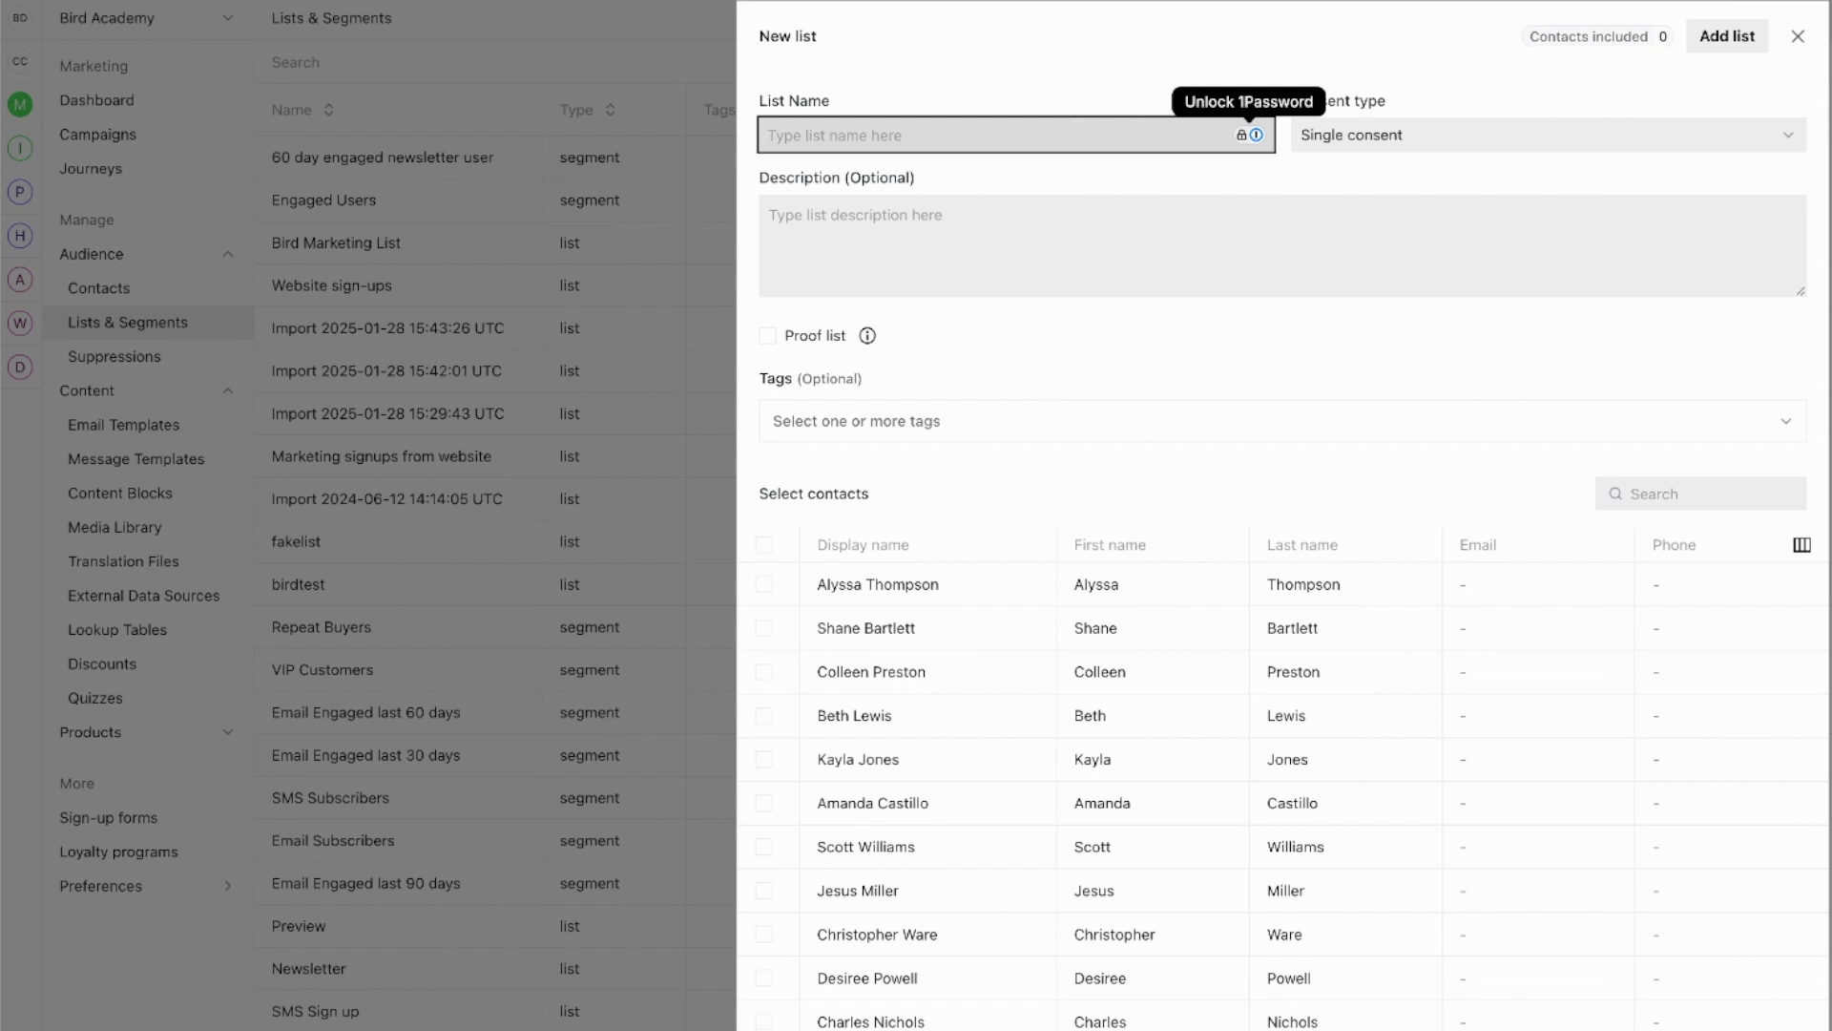
text(VI{)
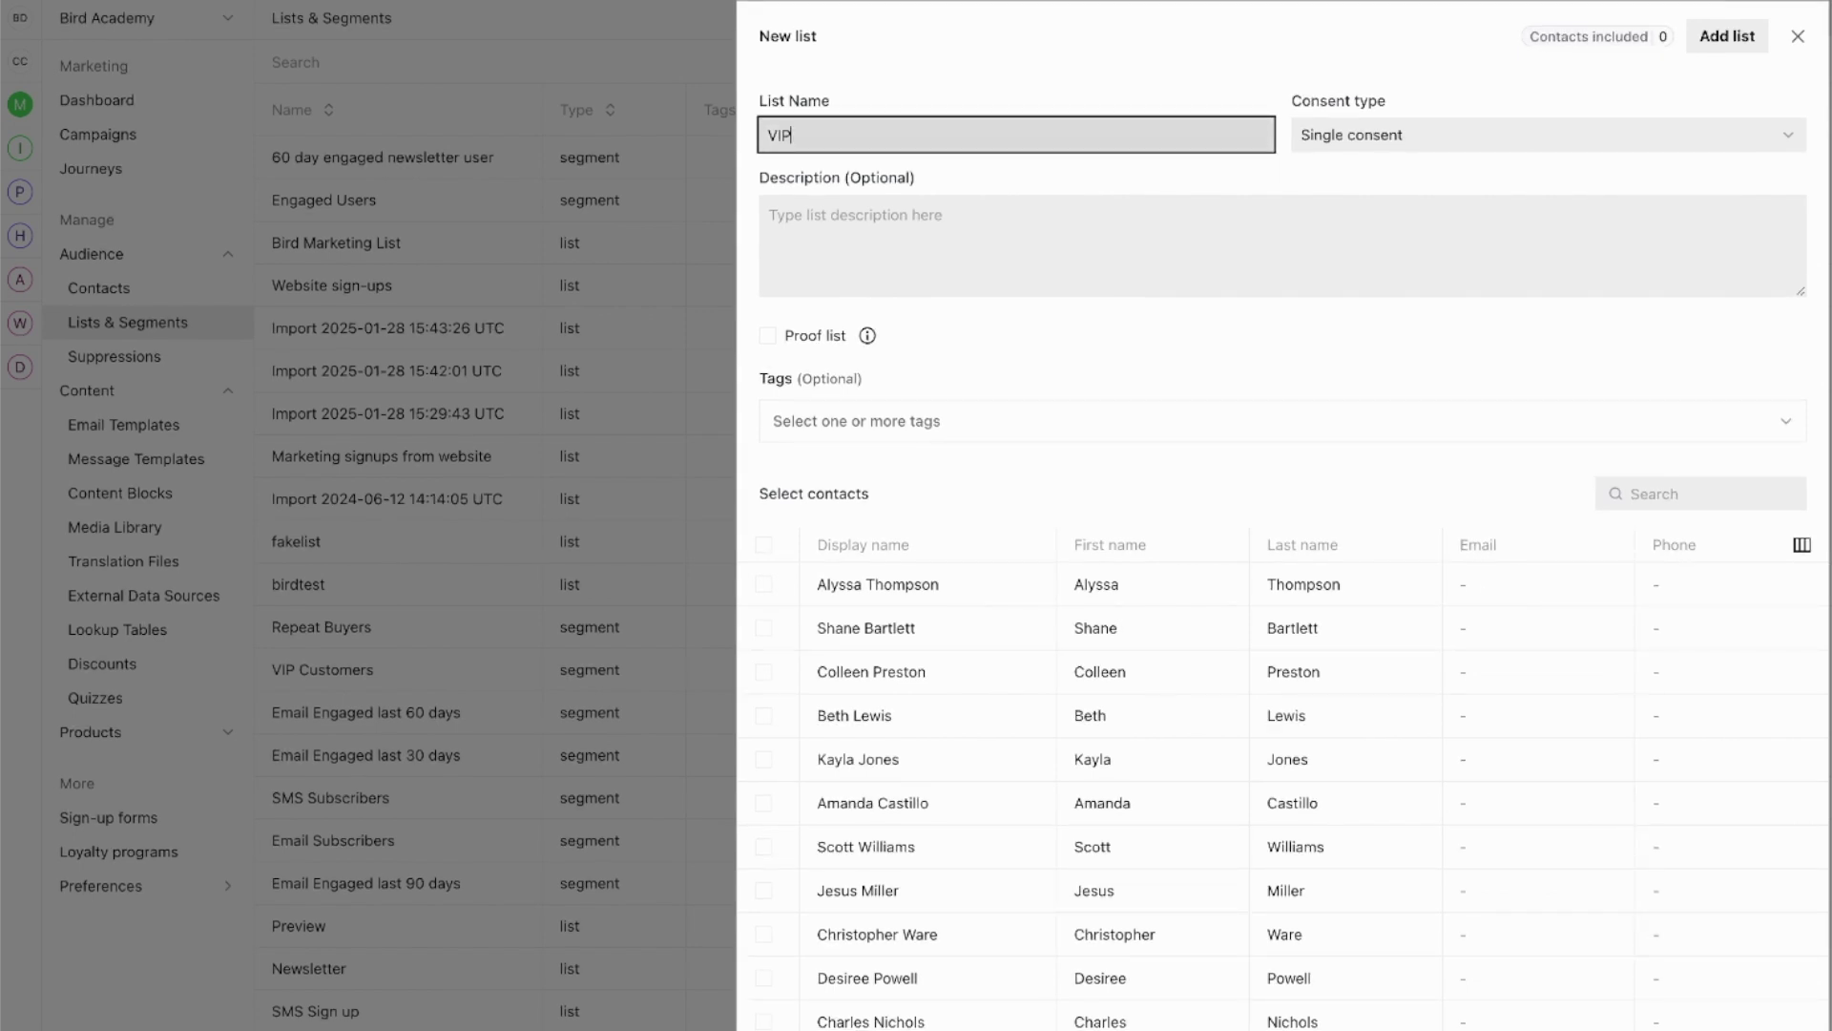
text( customer)
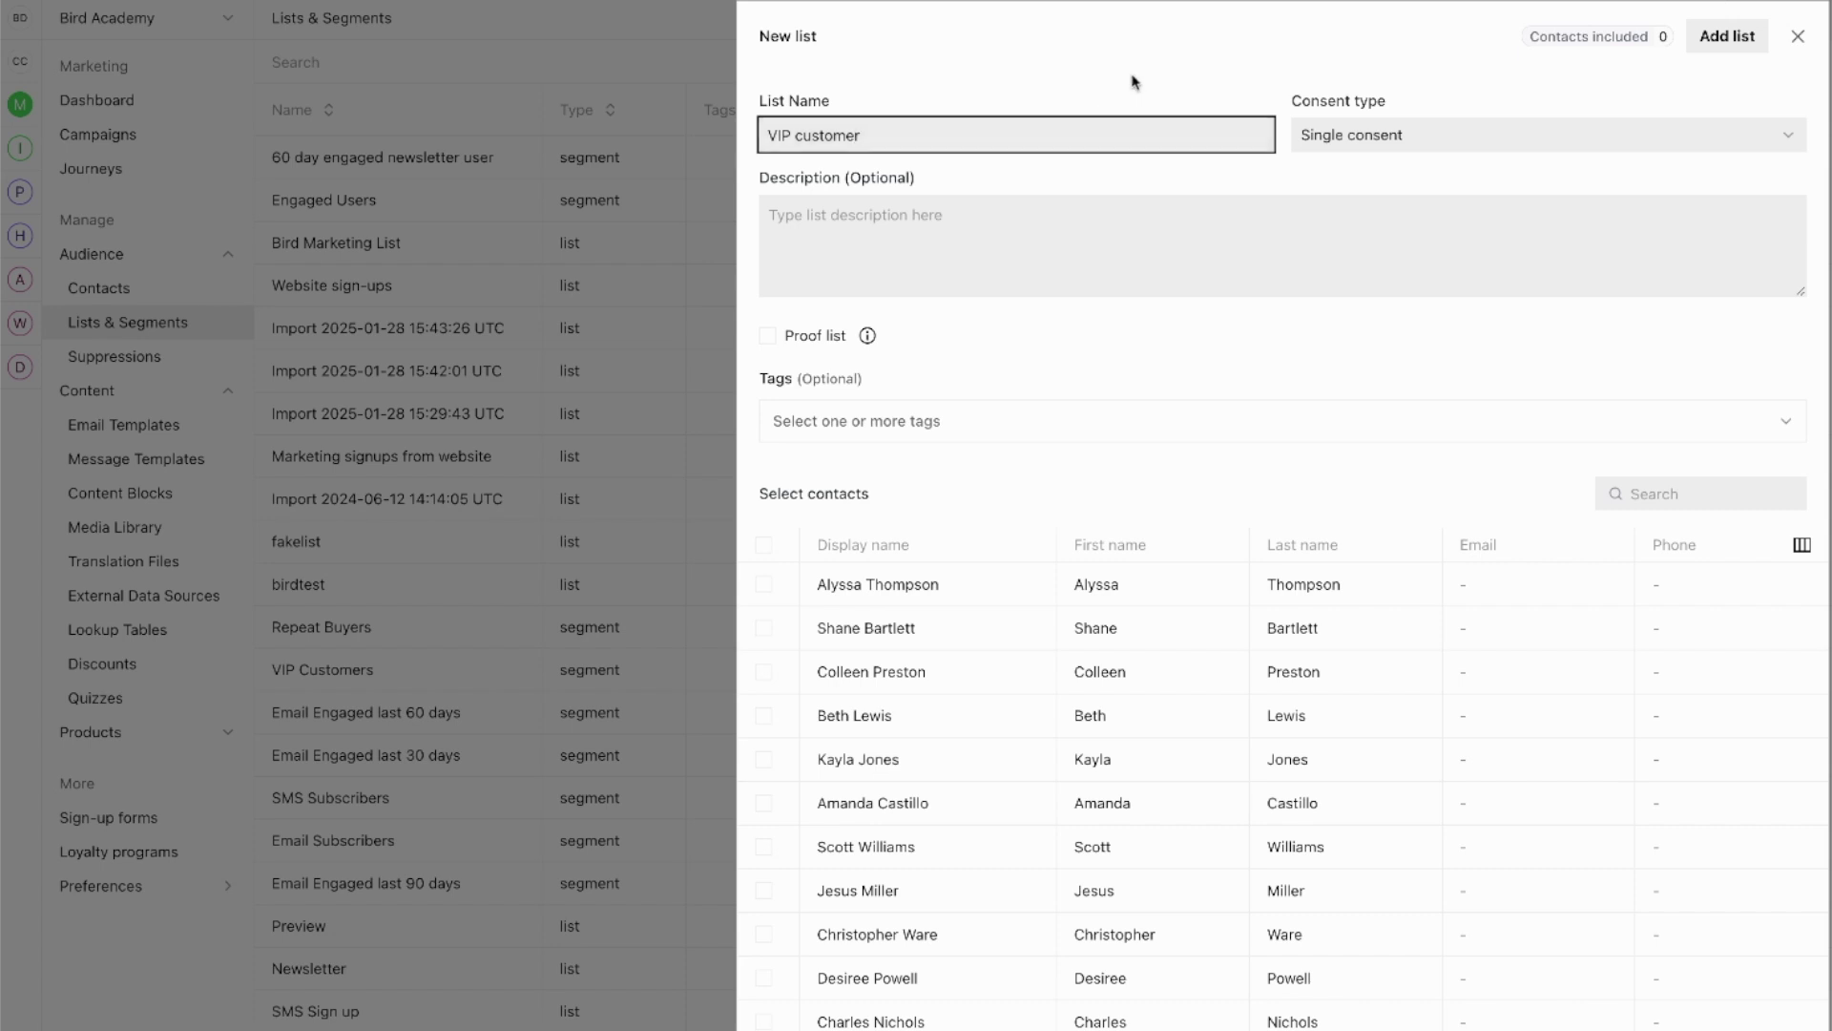
click(1132, 78)
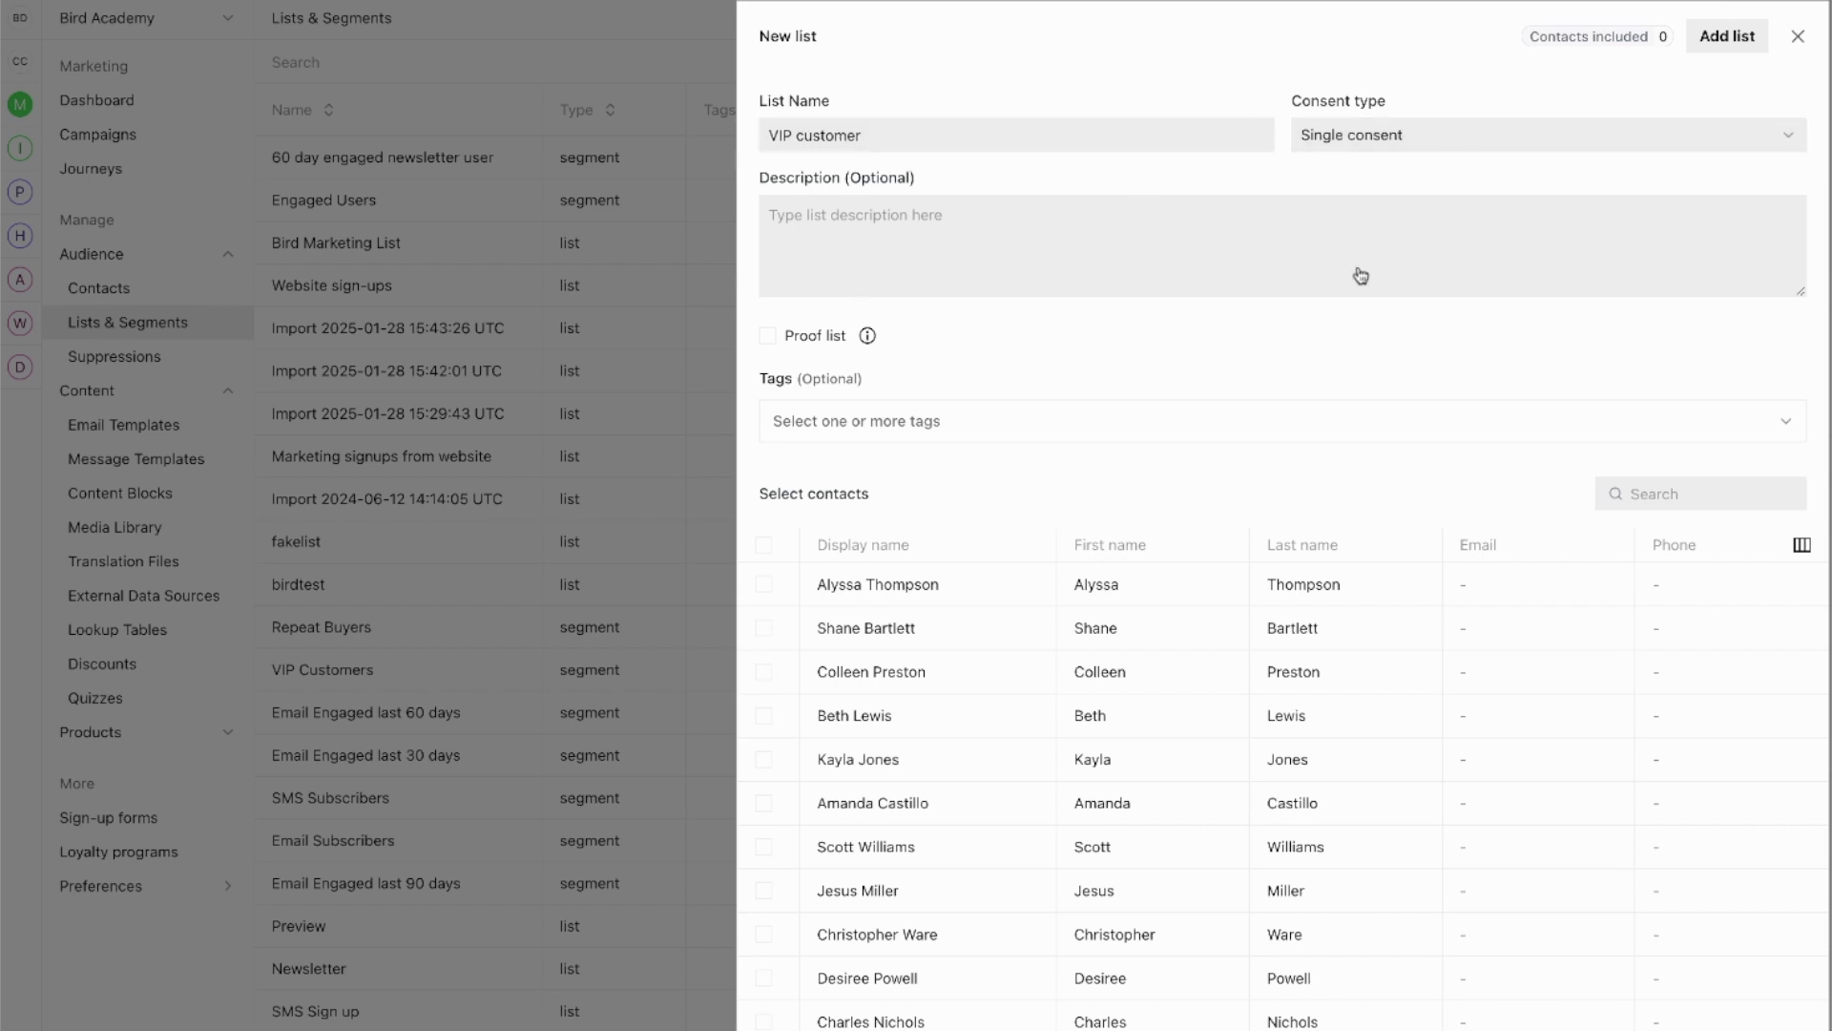
Step: Set the list's consent type to Single consent
click(1360, 136)
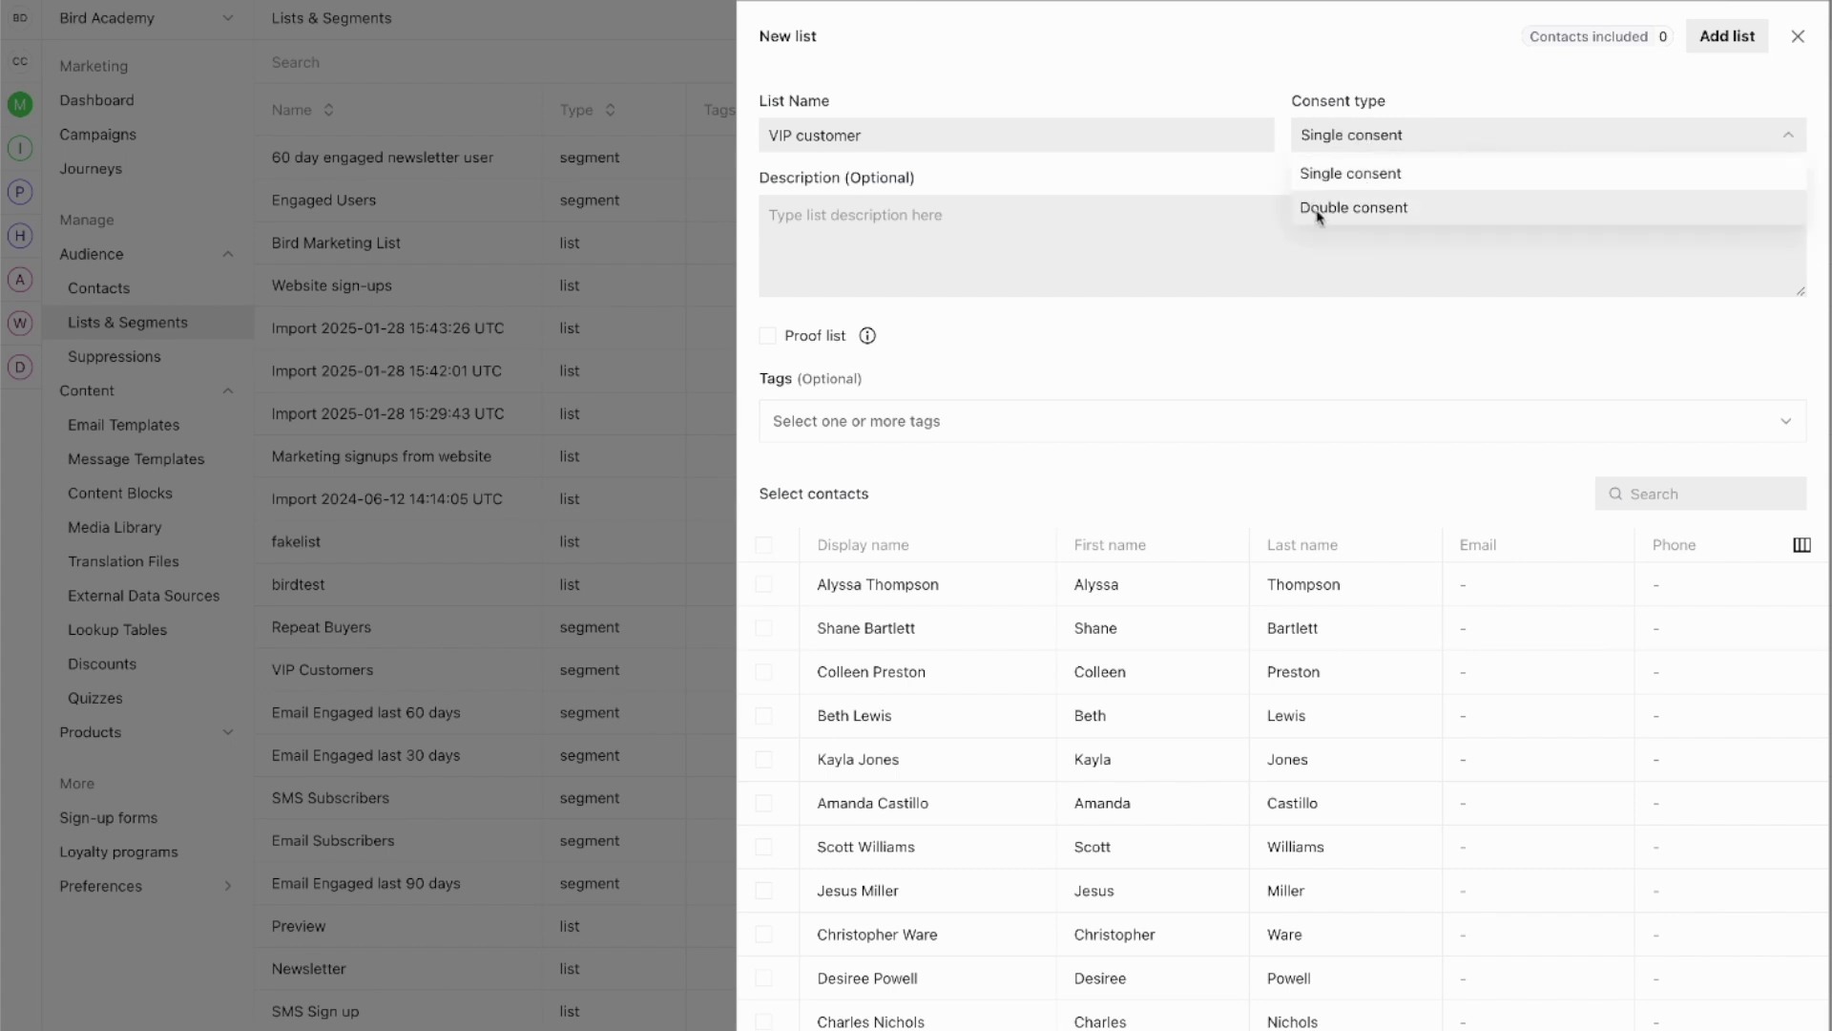
click(1401, 210)
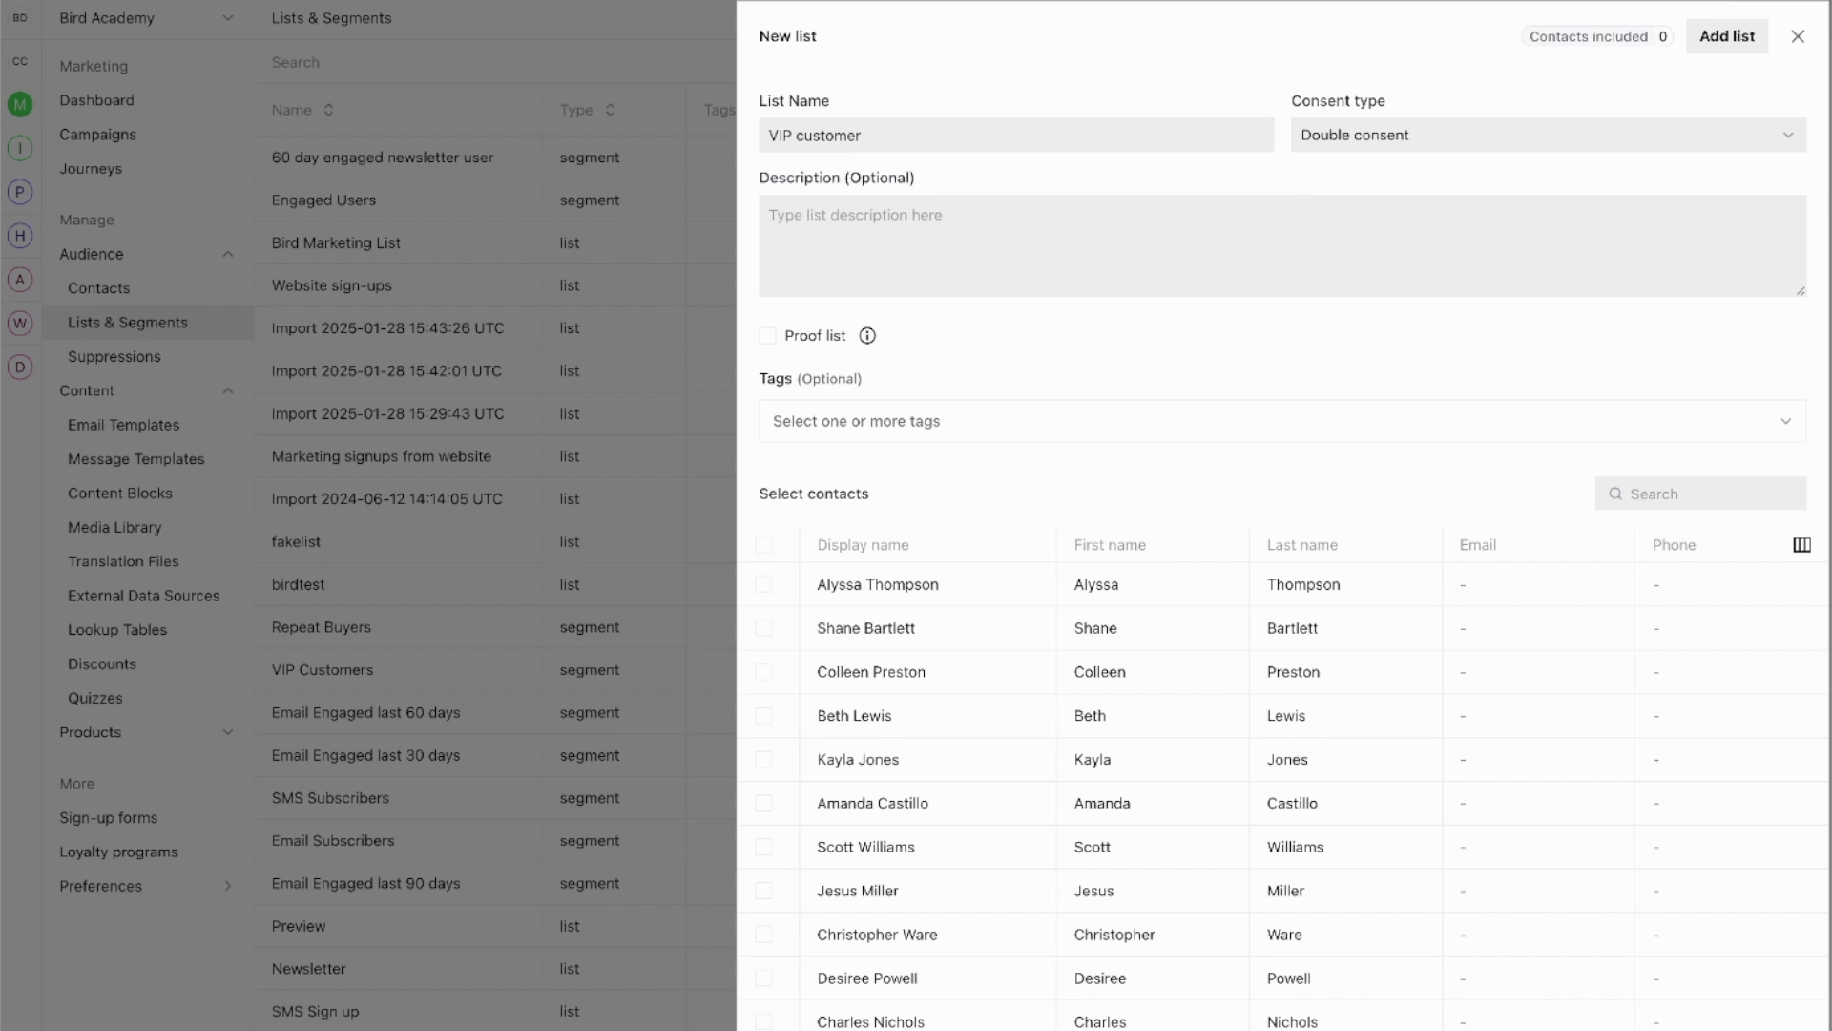
click(1390, 134)
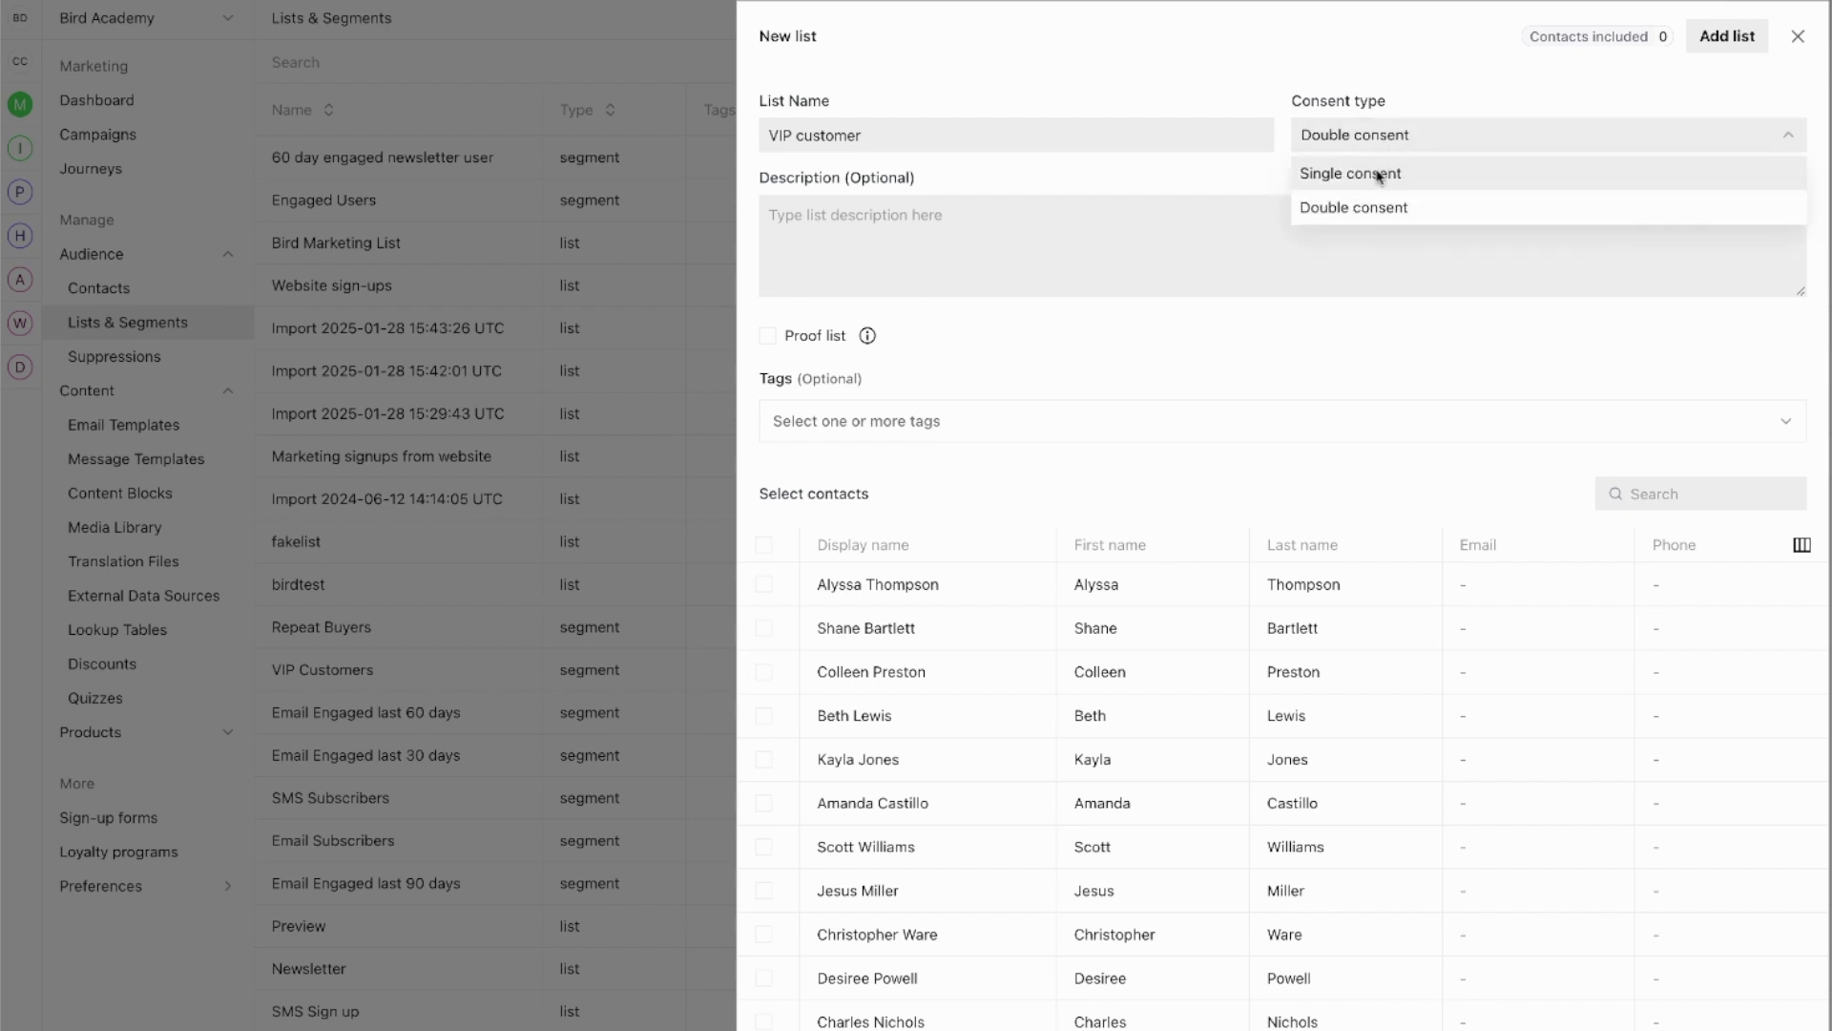
click(1375, 177)
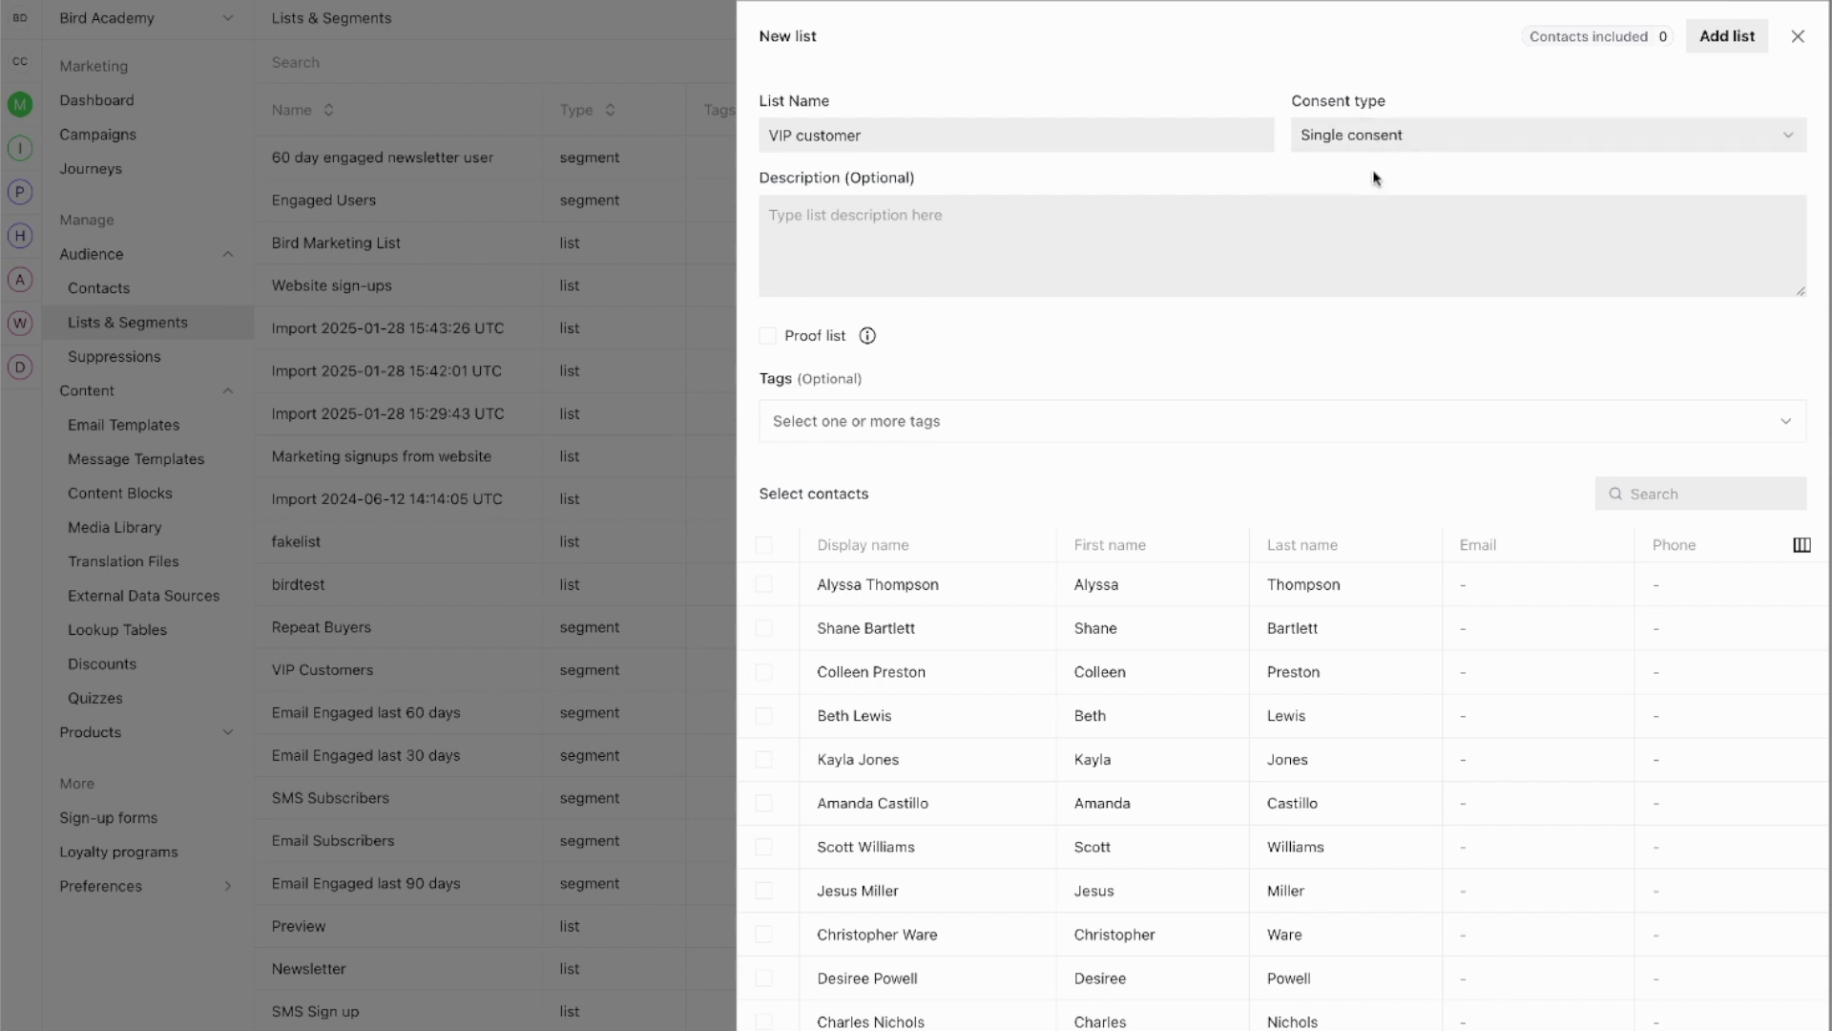
click(924, 245)
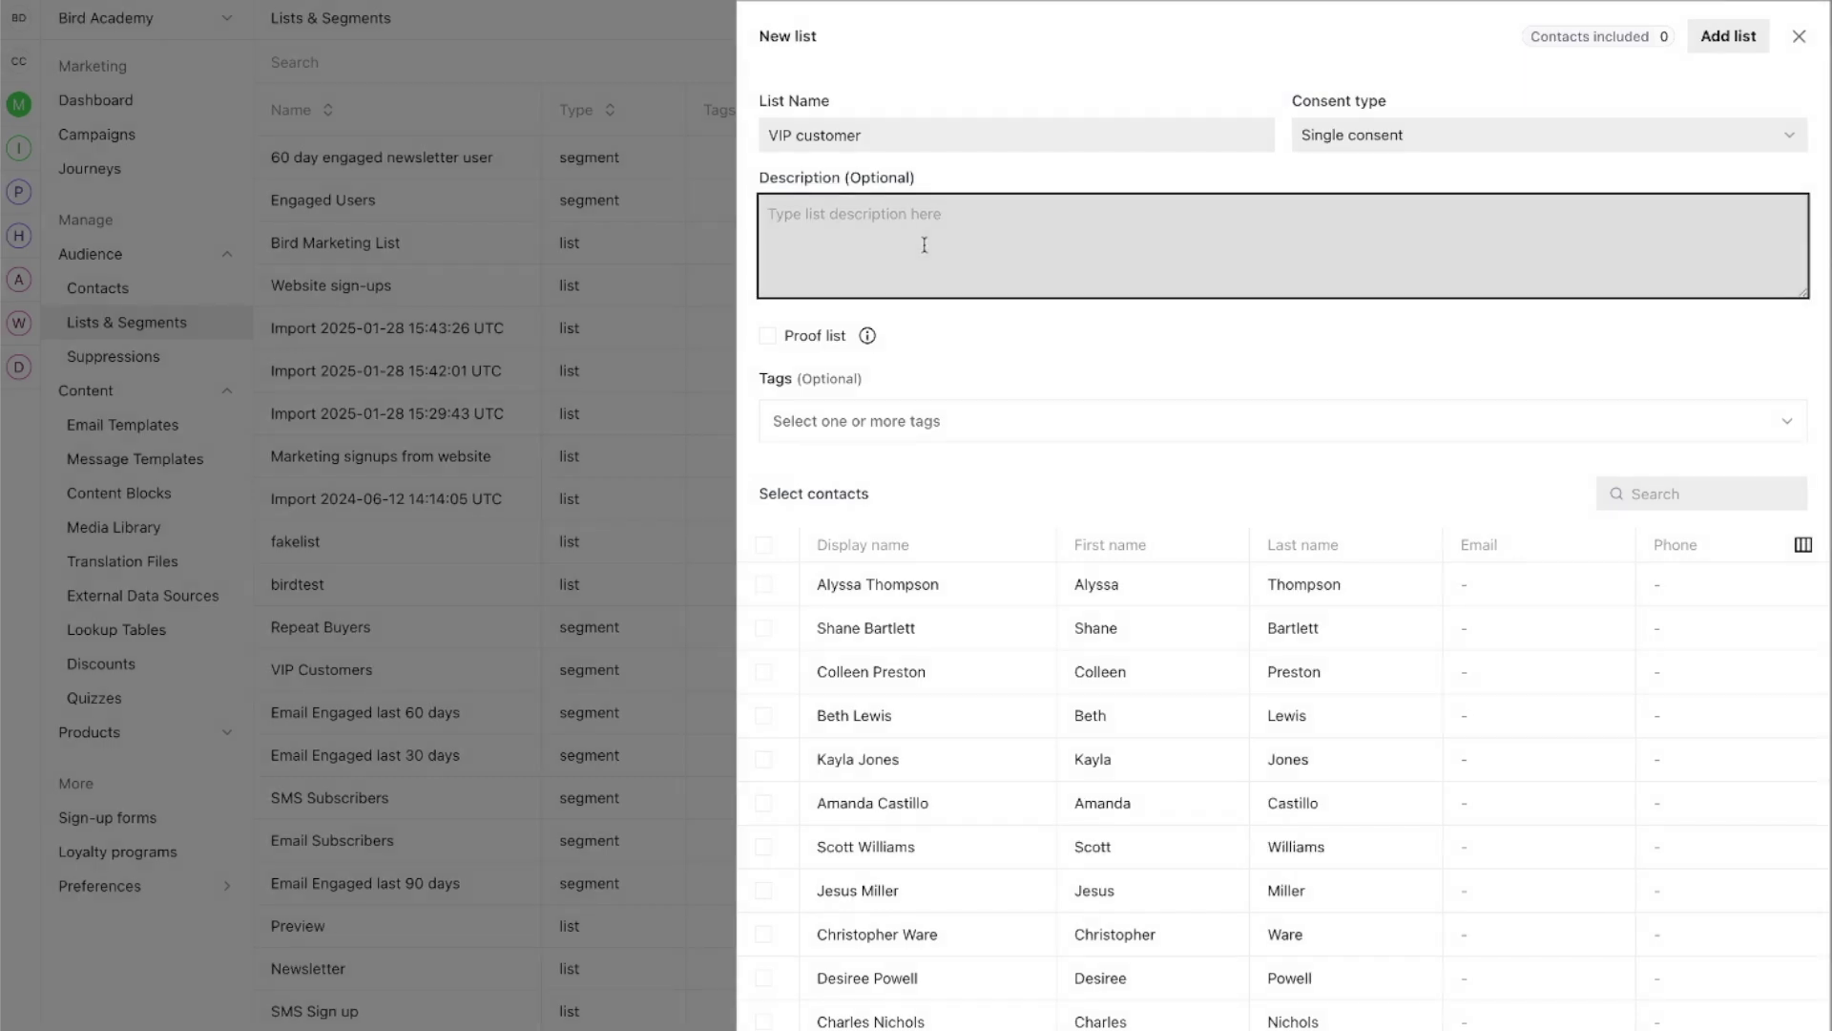
Step: Enter 'My VIP customer list' as the list description
text(My VIP customer list)
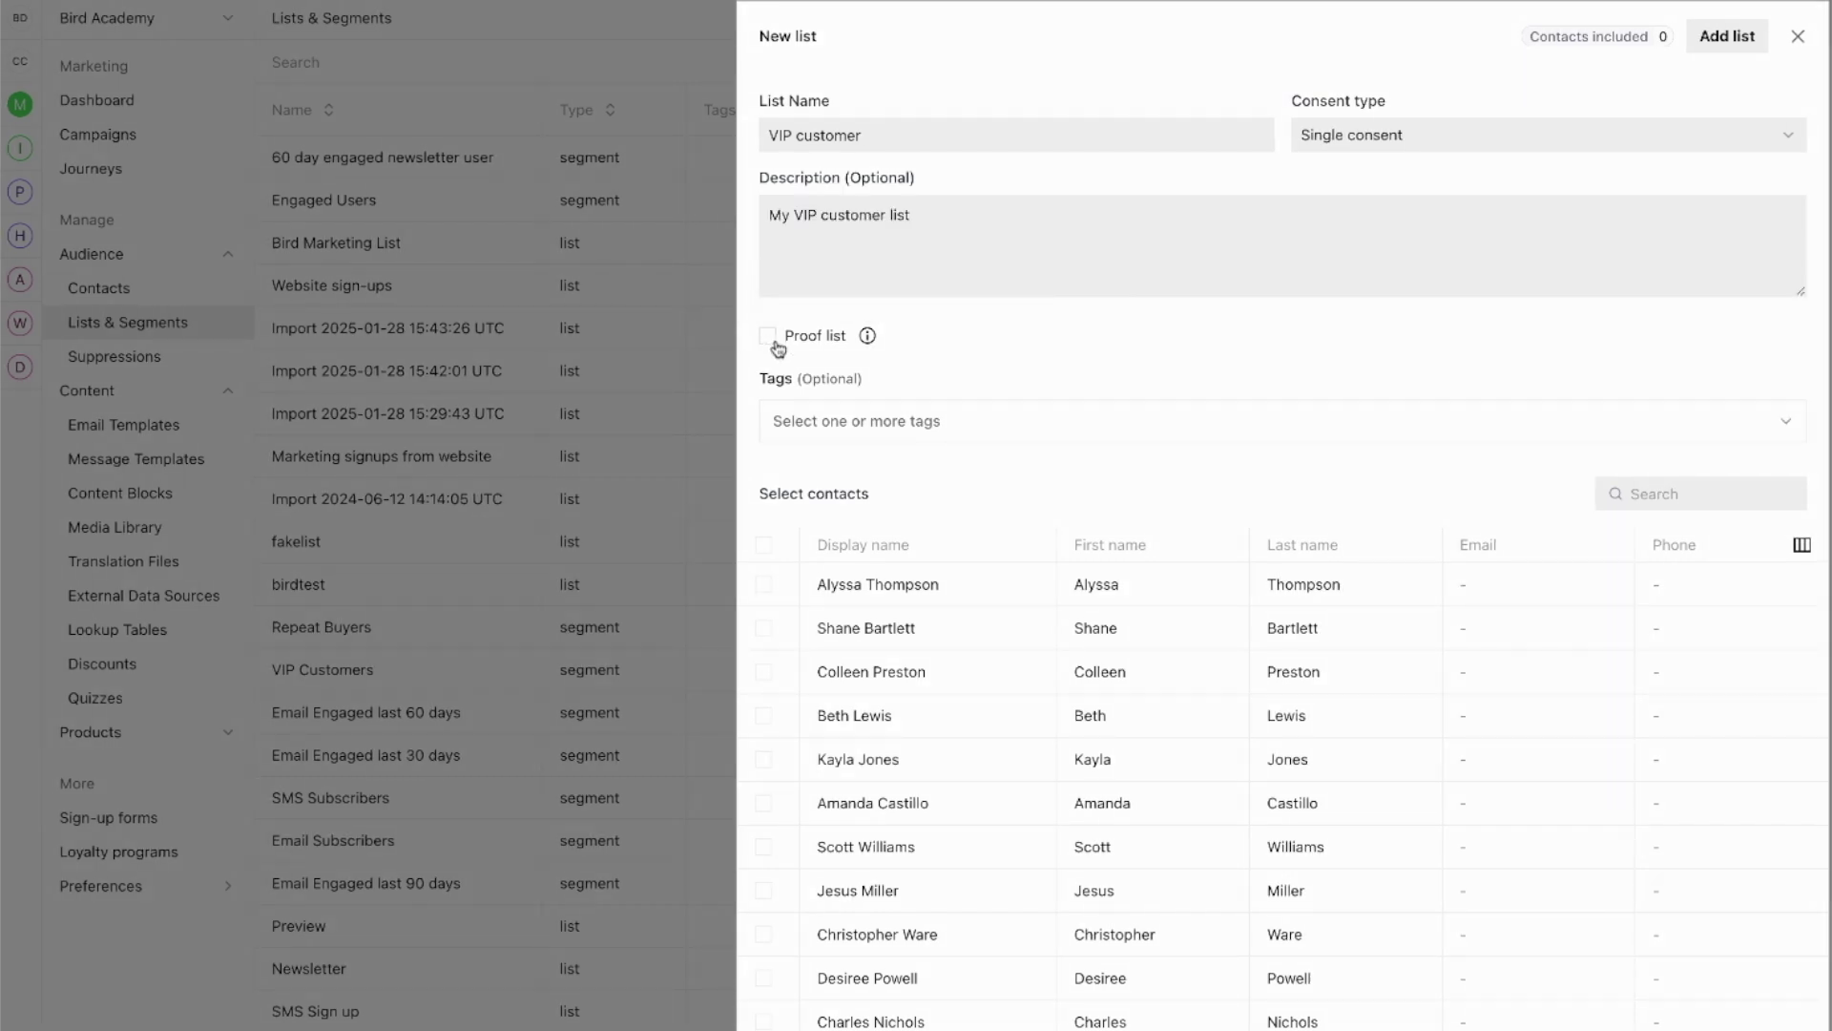
mouse_move(867, 334)
scroll(983, 745, down, 1)
scroll(971, 746, up, 1)
scroll(802, 850, down, 3)
scroll(799, 852, up, 3)
click(1685, 492)
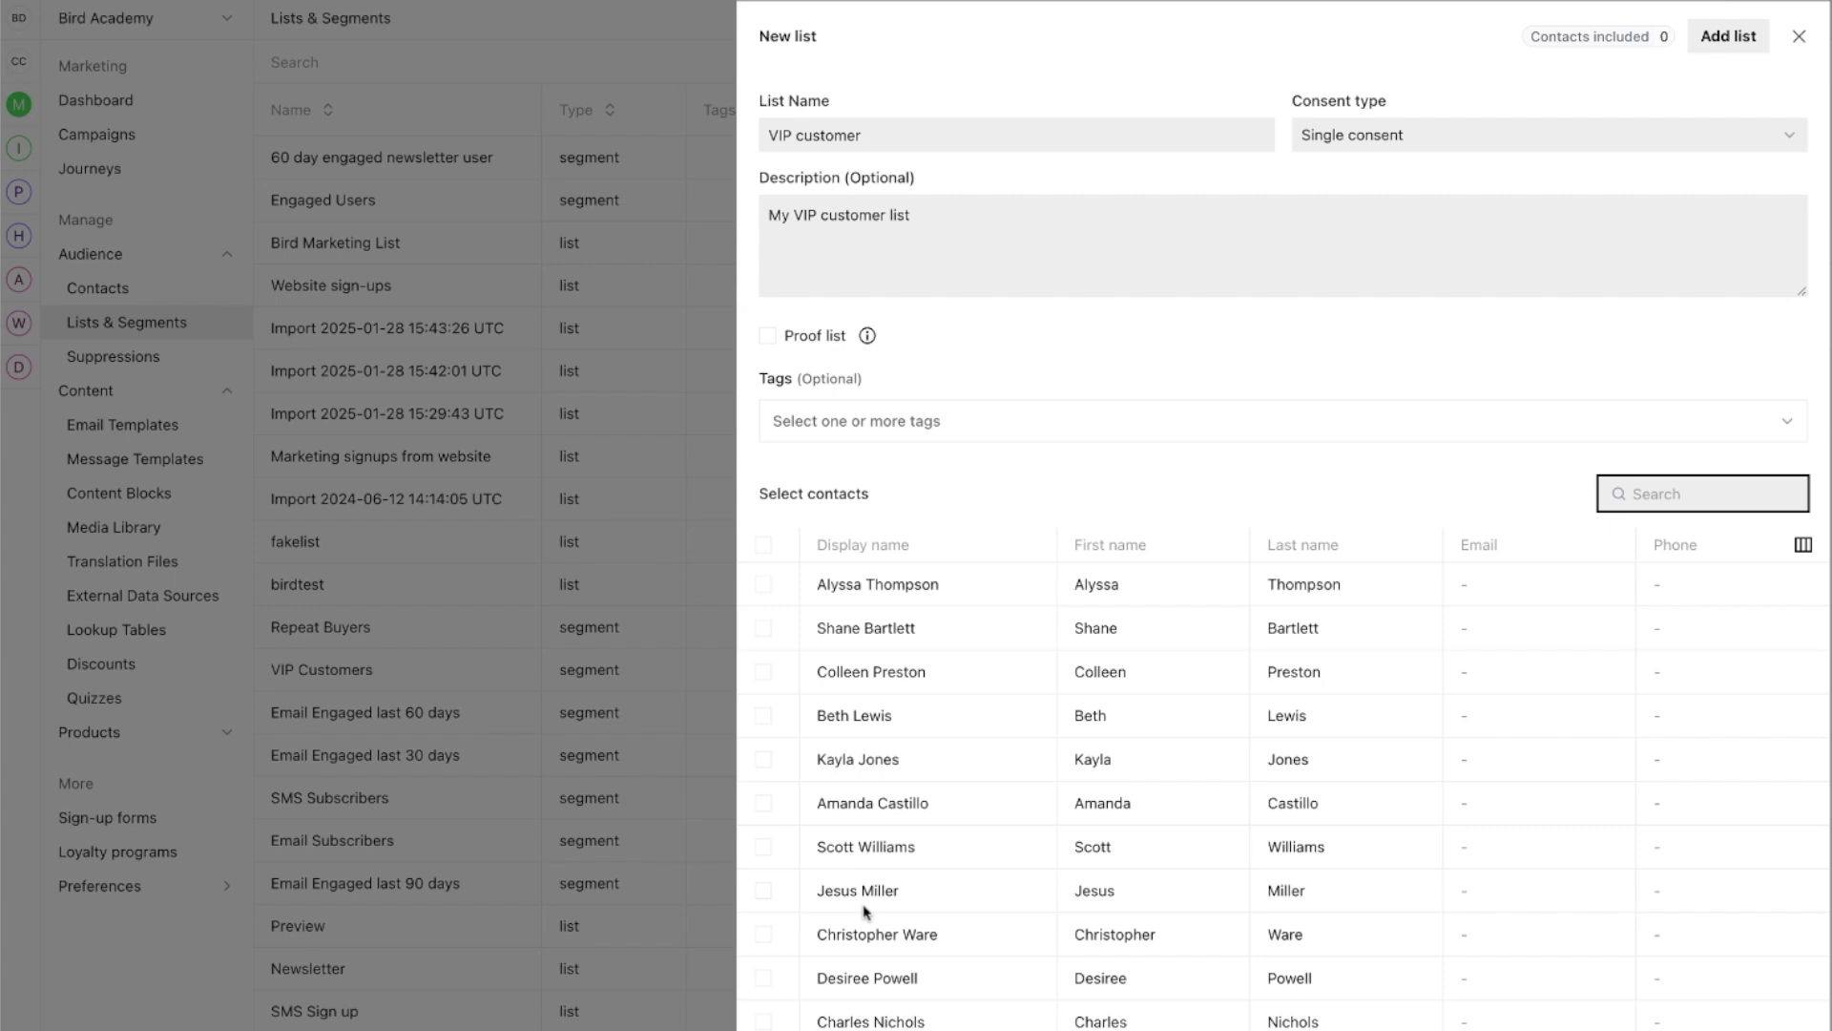
Step: Tag the list with a newly created 'vip' tag
click(963, 429)
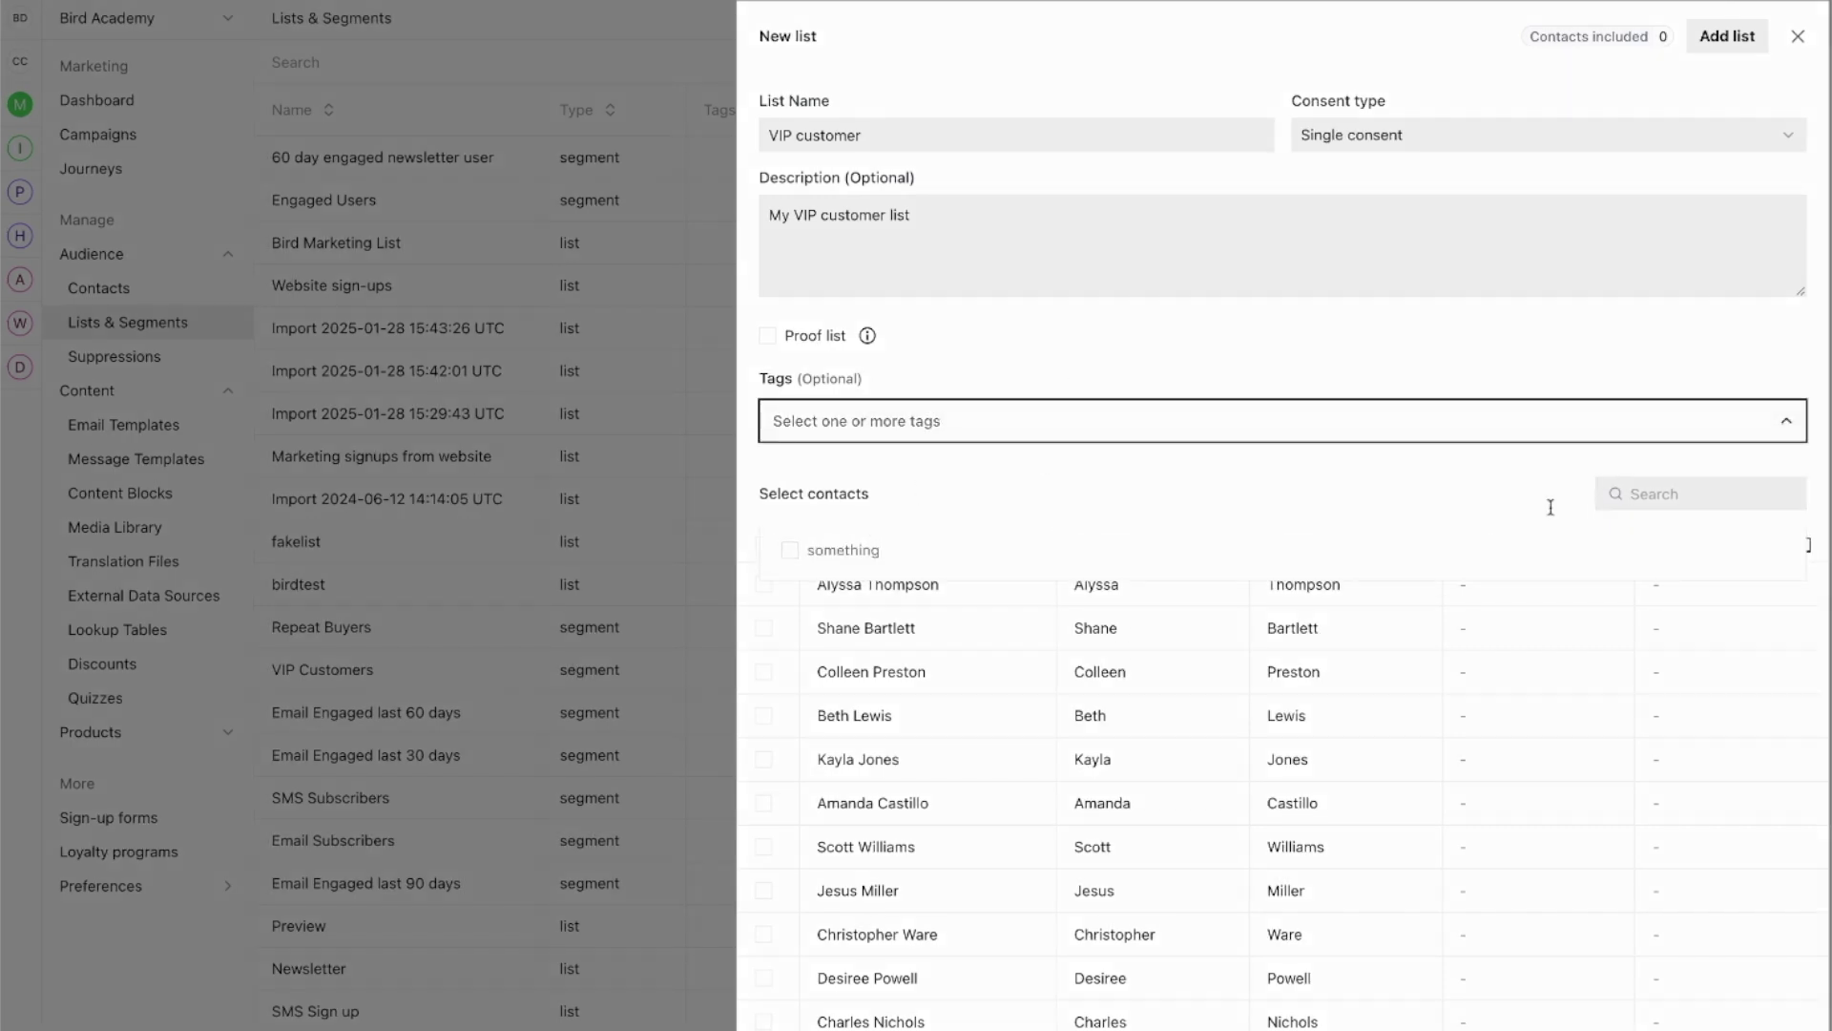
click(1636, 493)
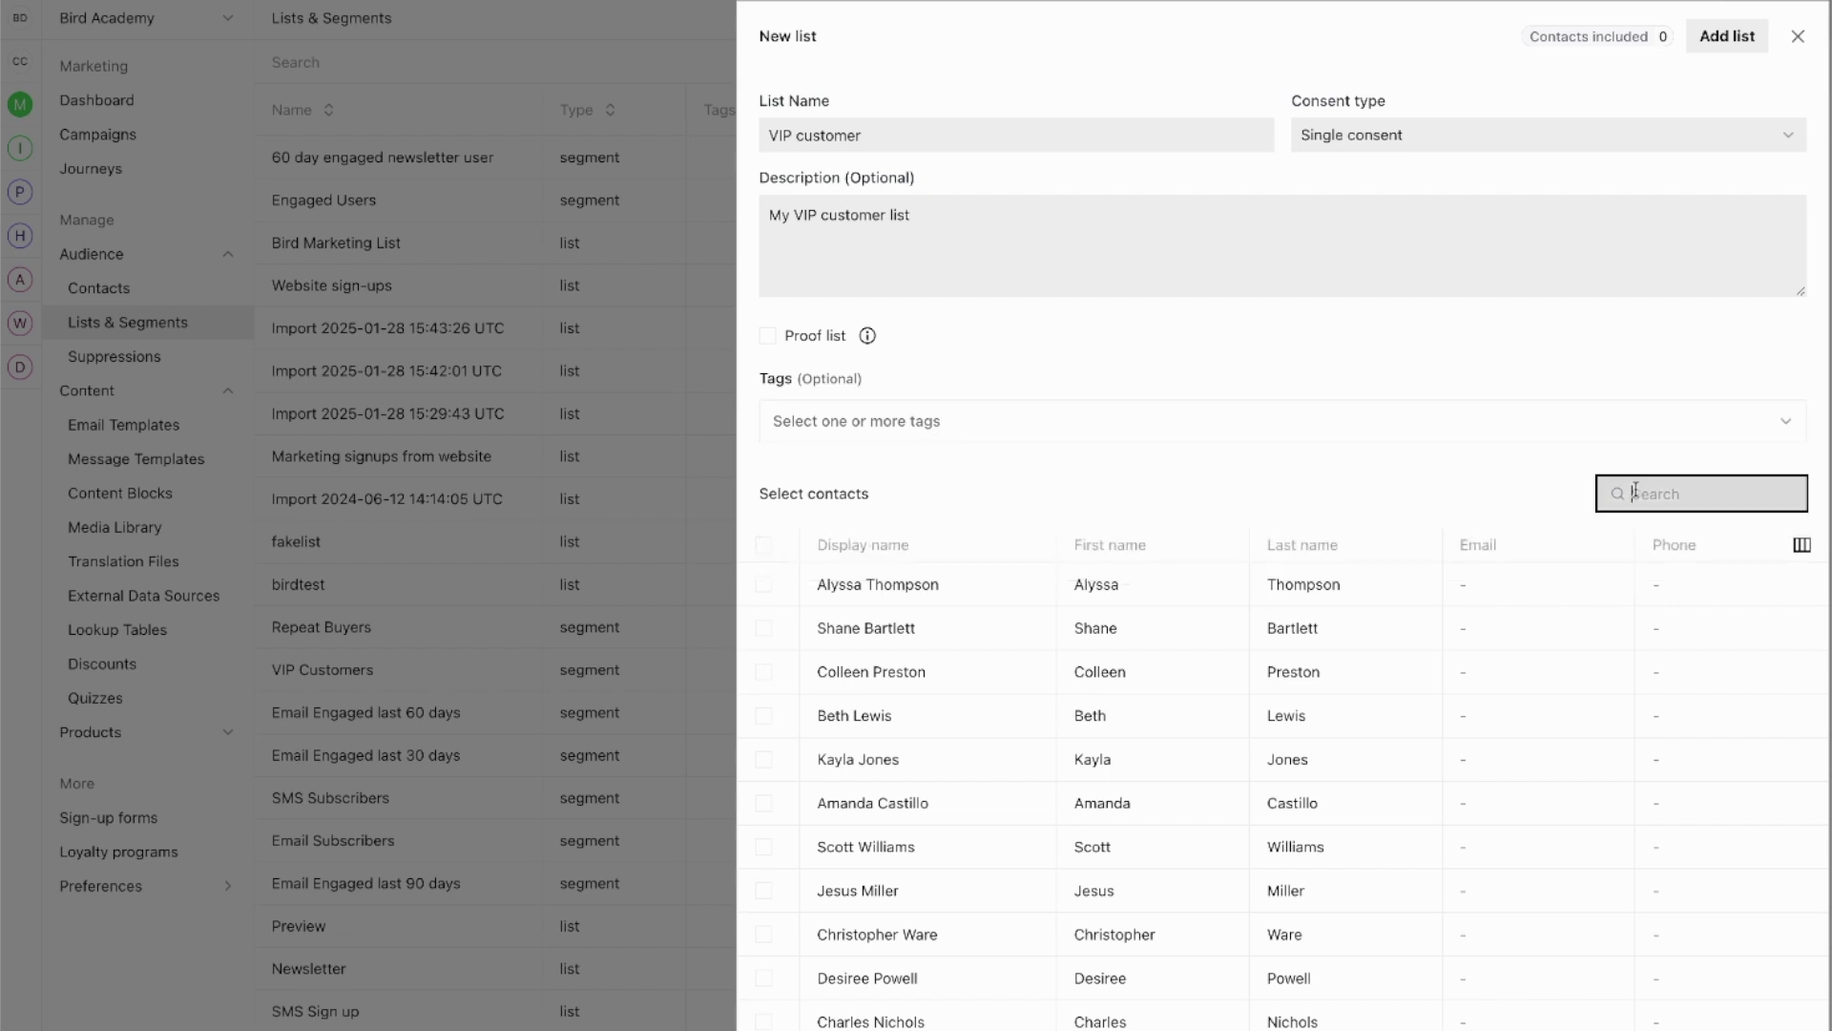
click(844, 428)
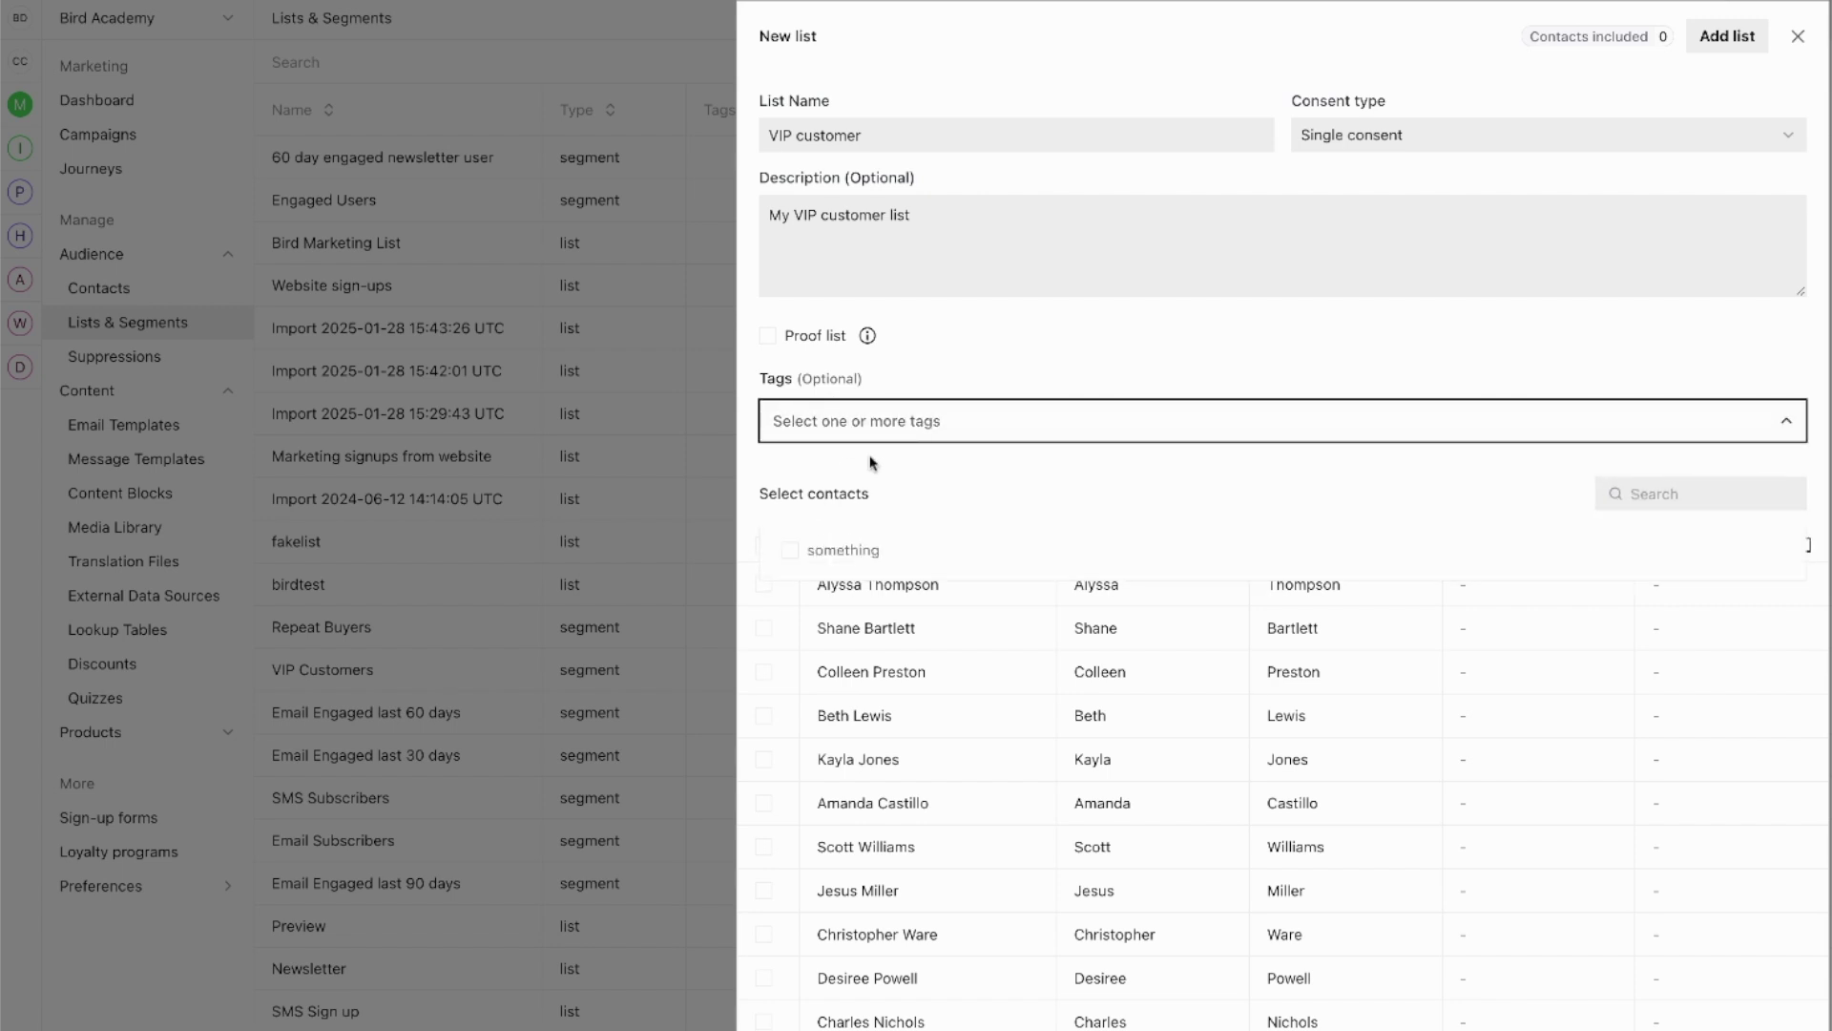
text(vip)
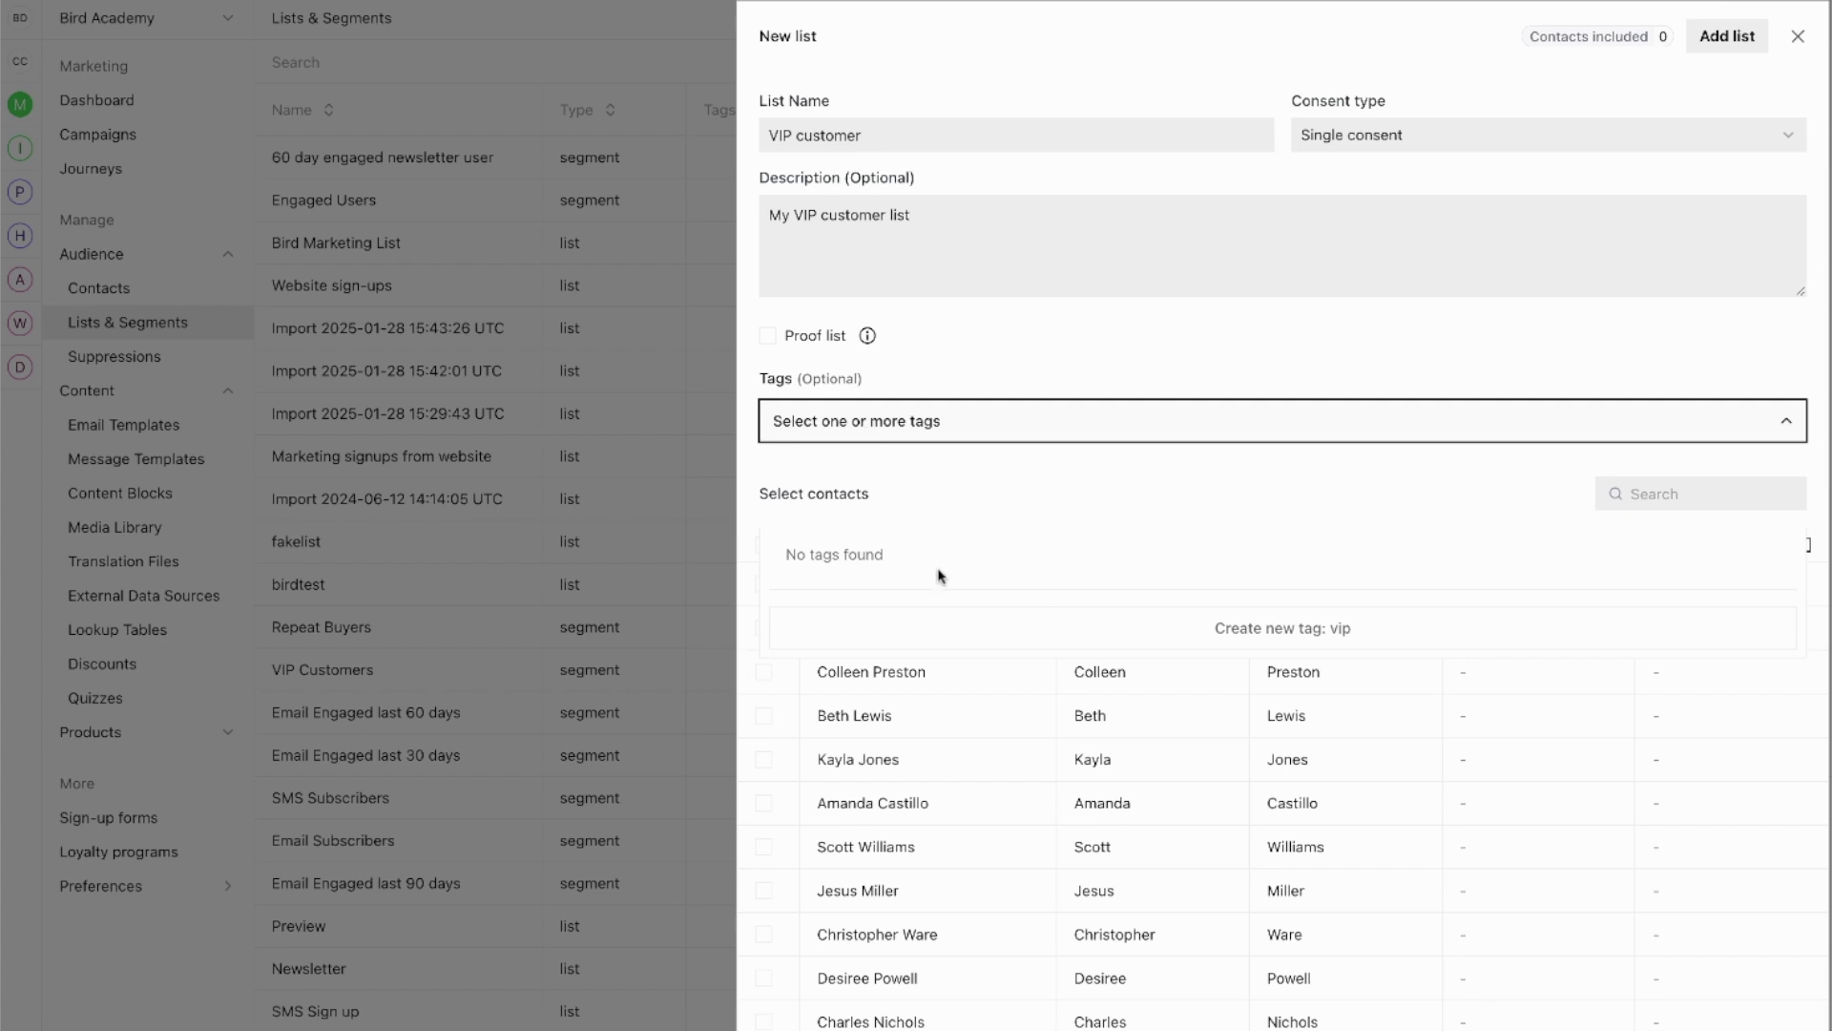
click(1308, 634)
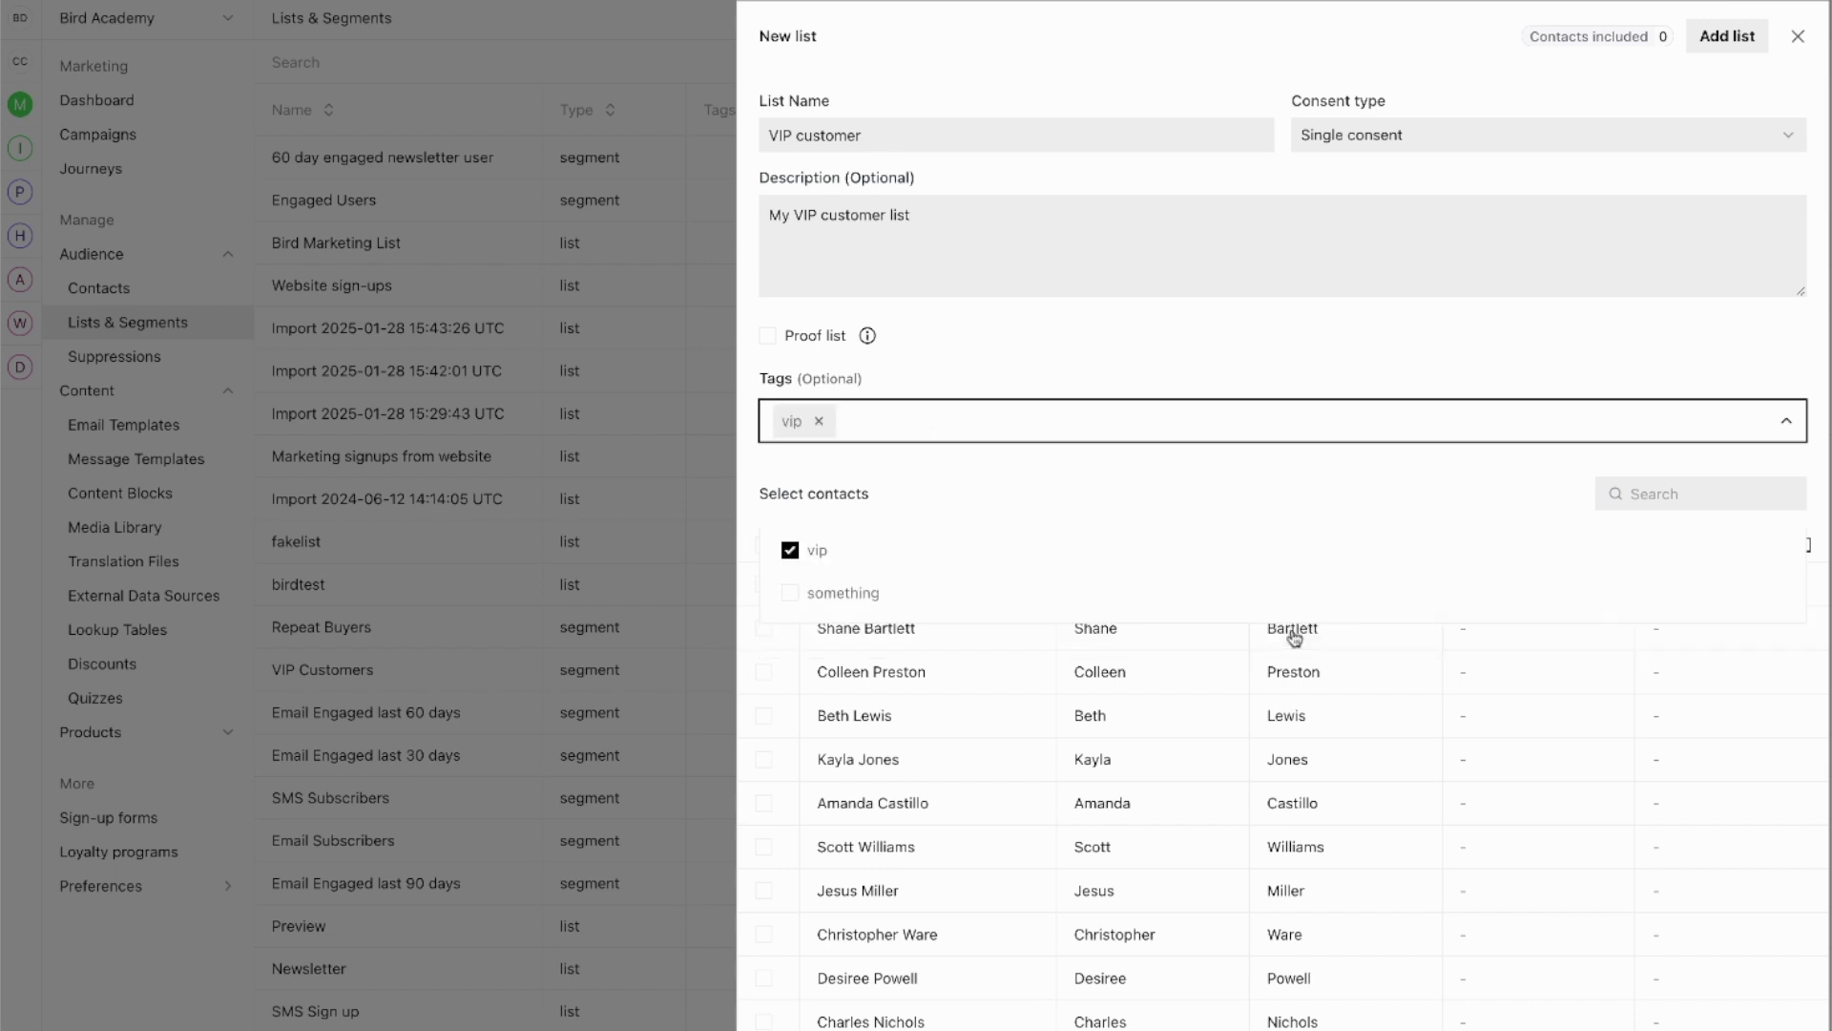
click(998, 450)
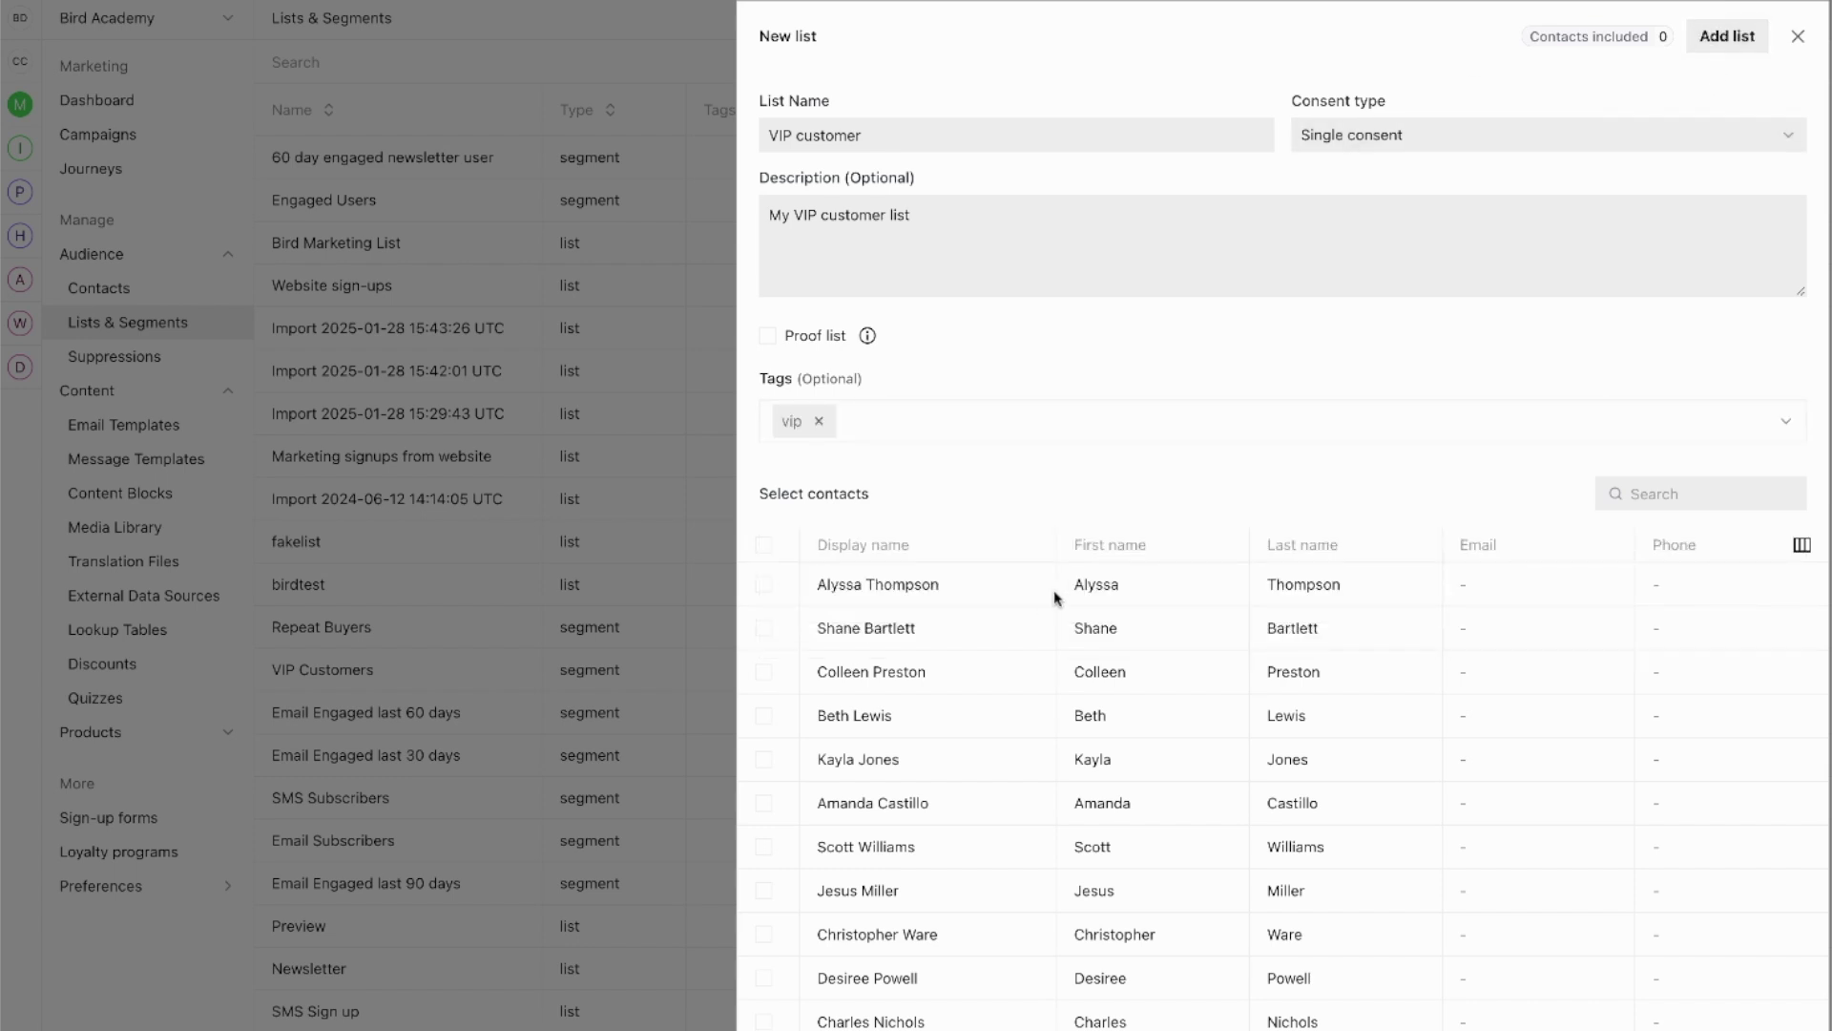
Step: Include the first two contacts and save the VIP customer list
click(764, 629)
click(764, 586)
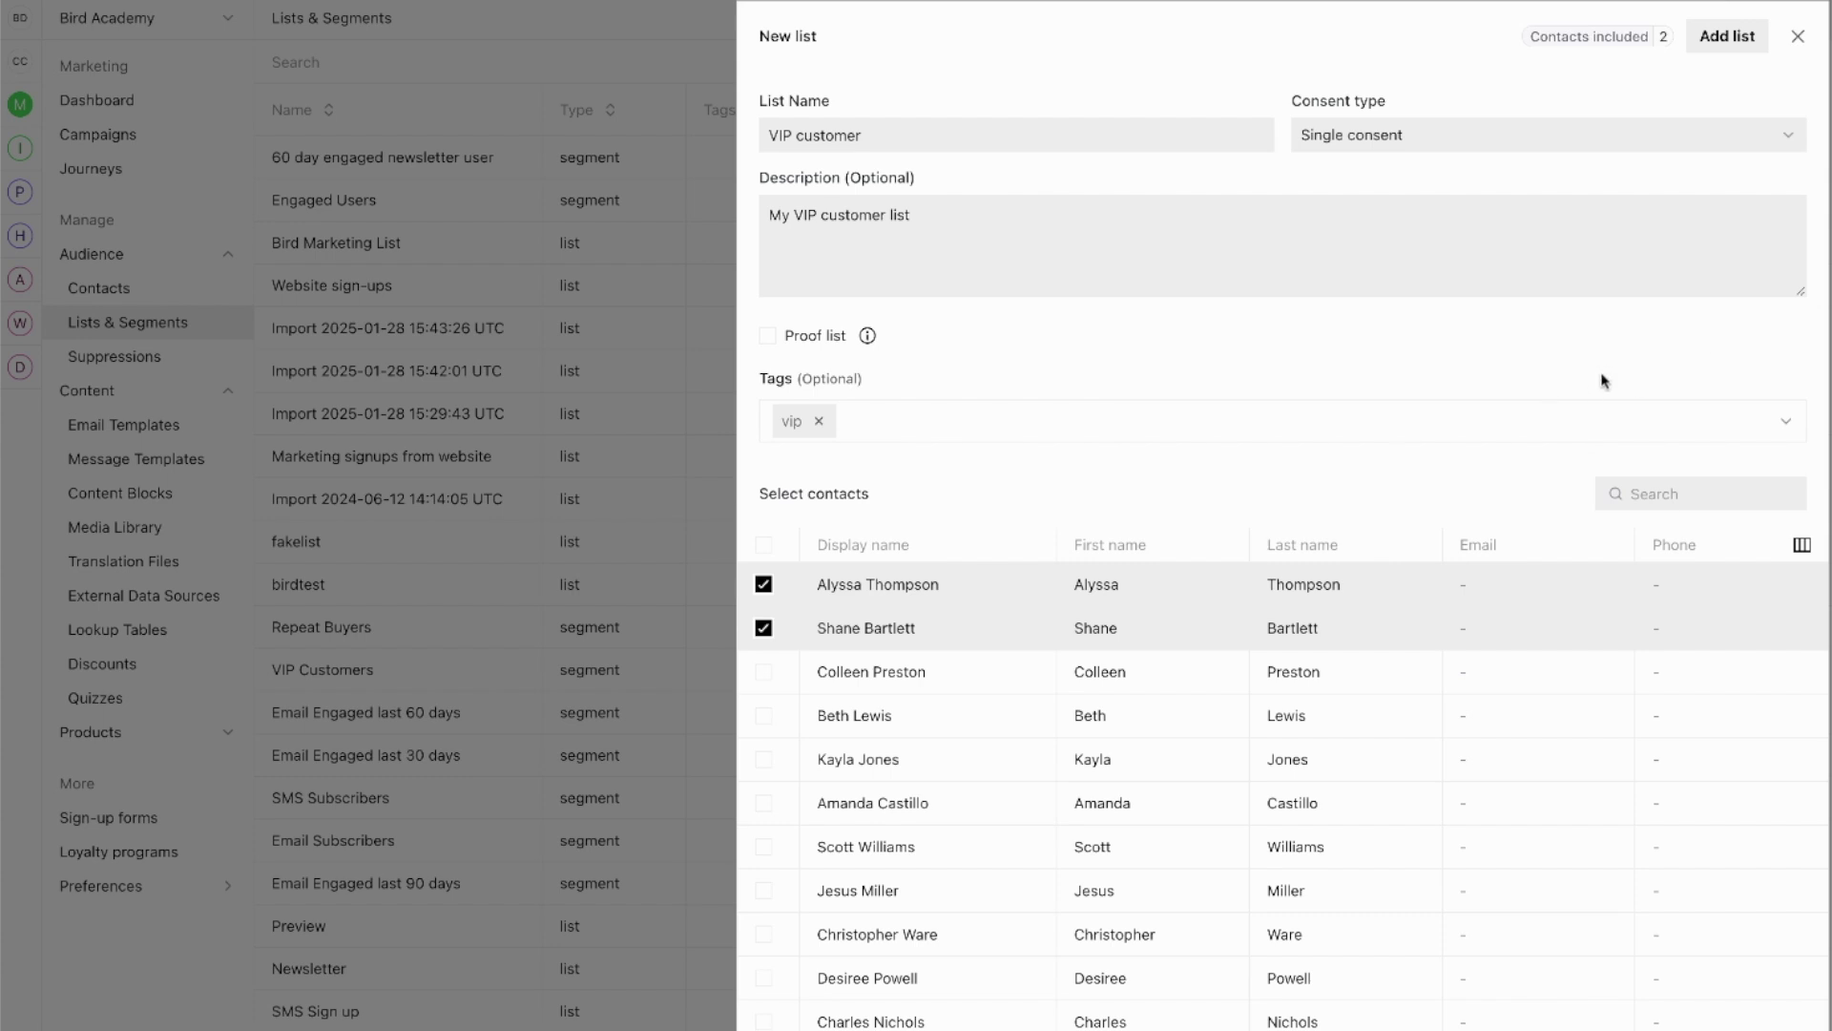
click(1729, 38)
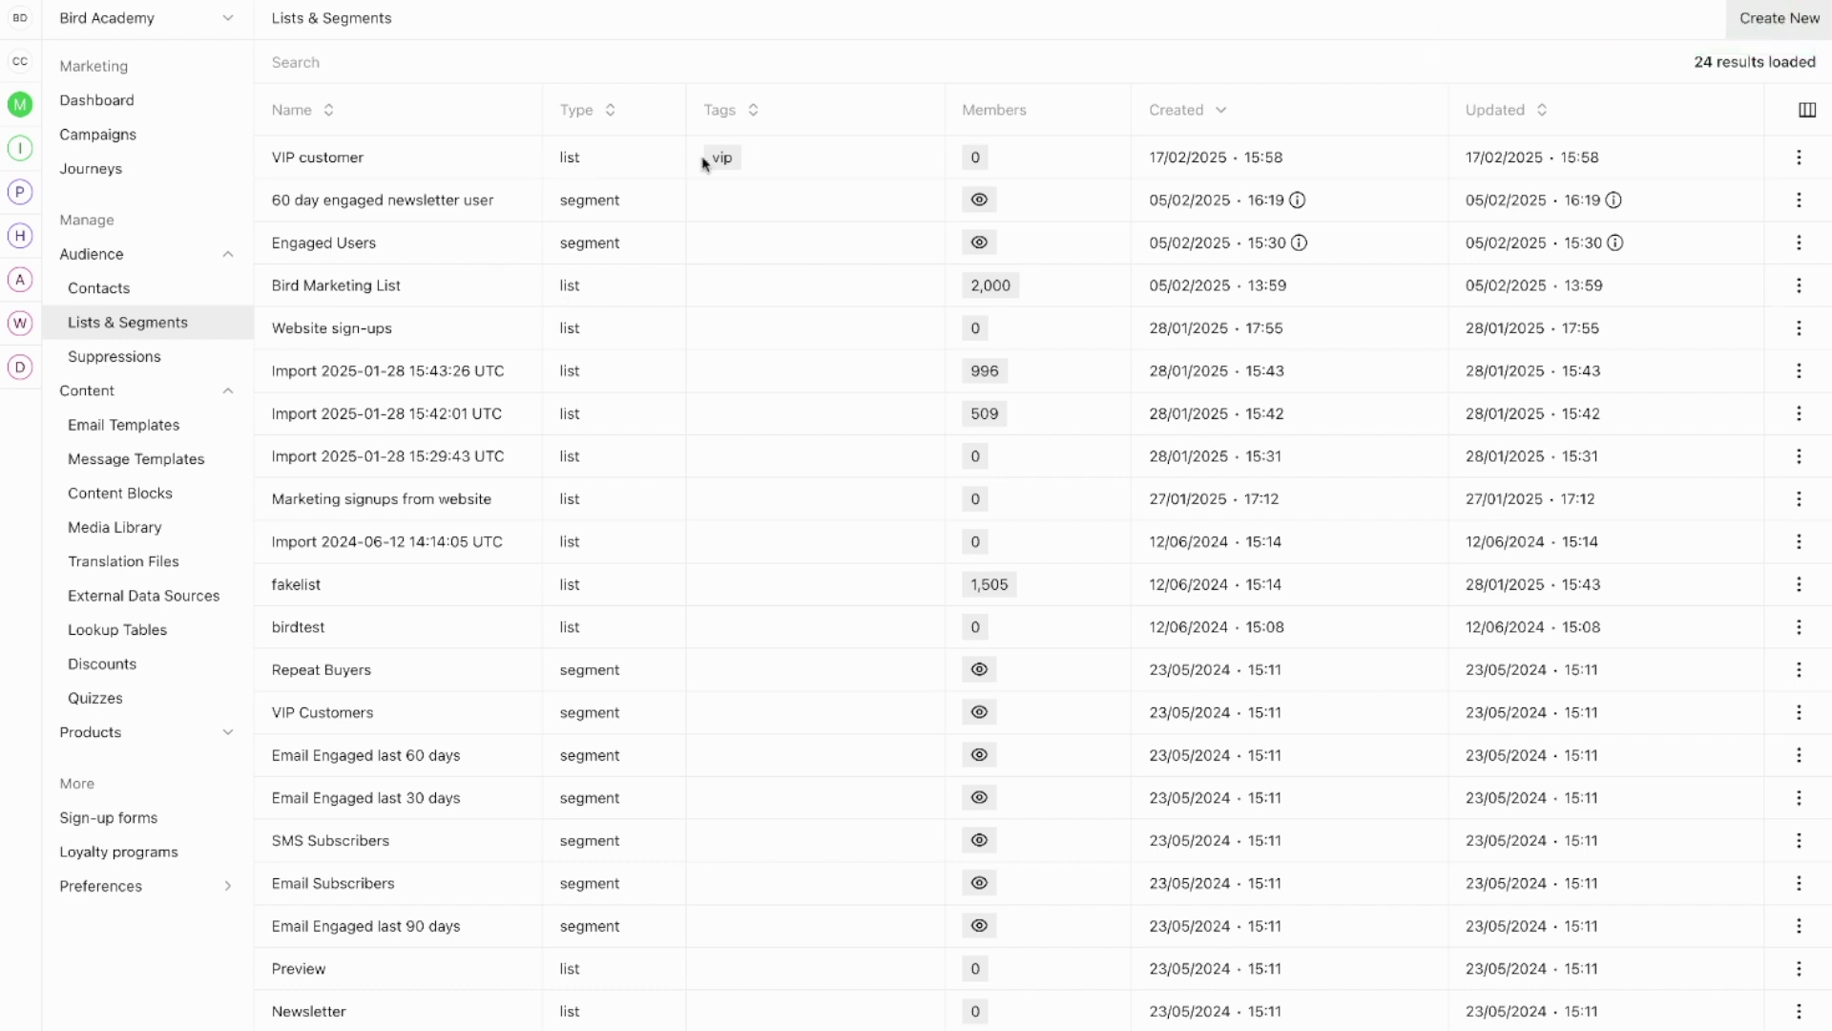
Step: Show the VIP customer list's members, listing its two contacts
click(1798, 156)
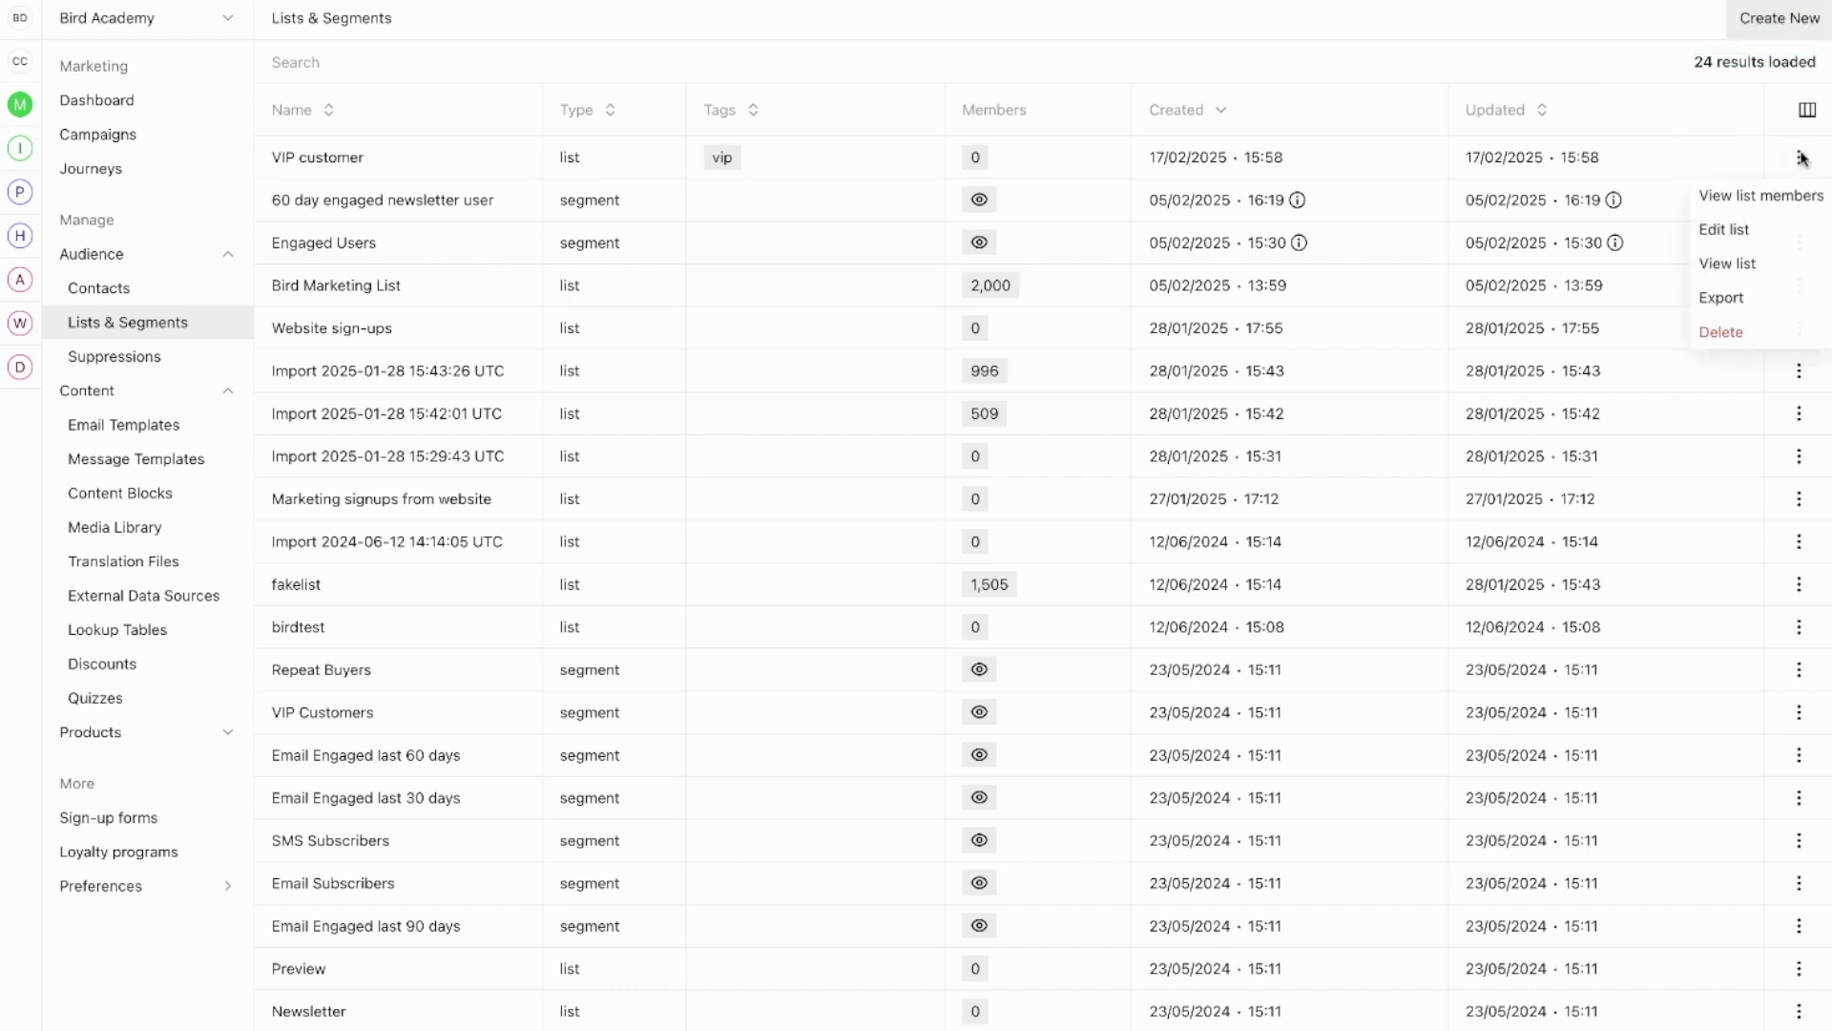
click(1721, 198)
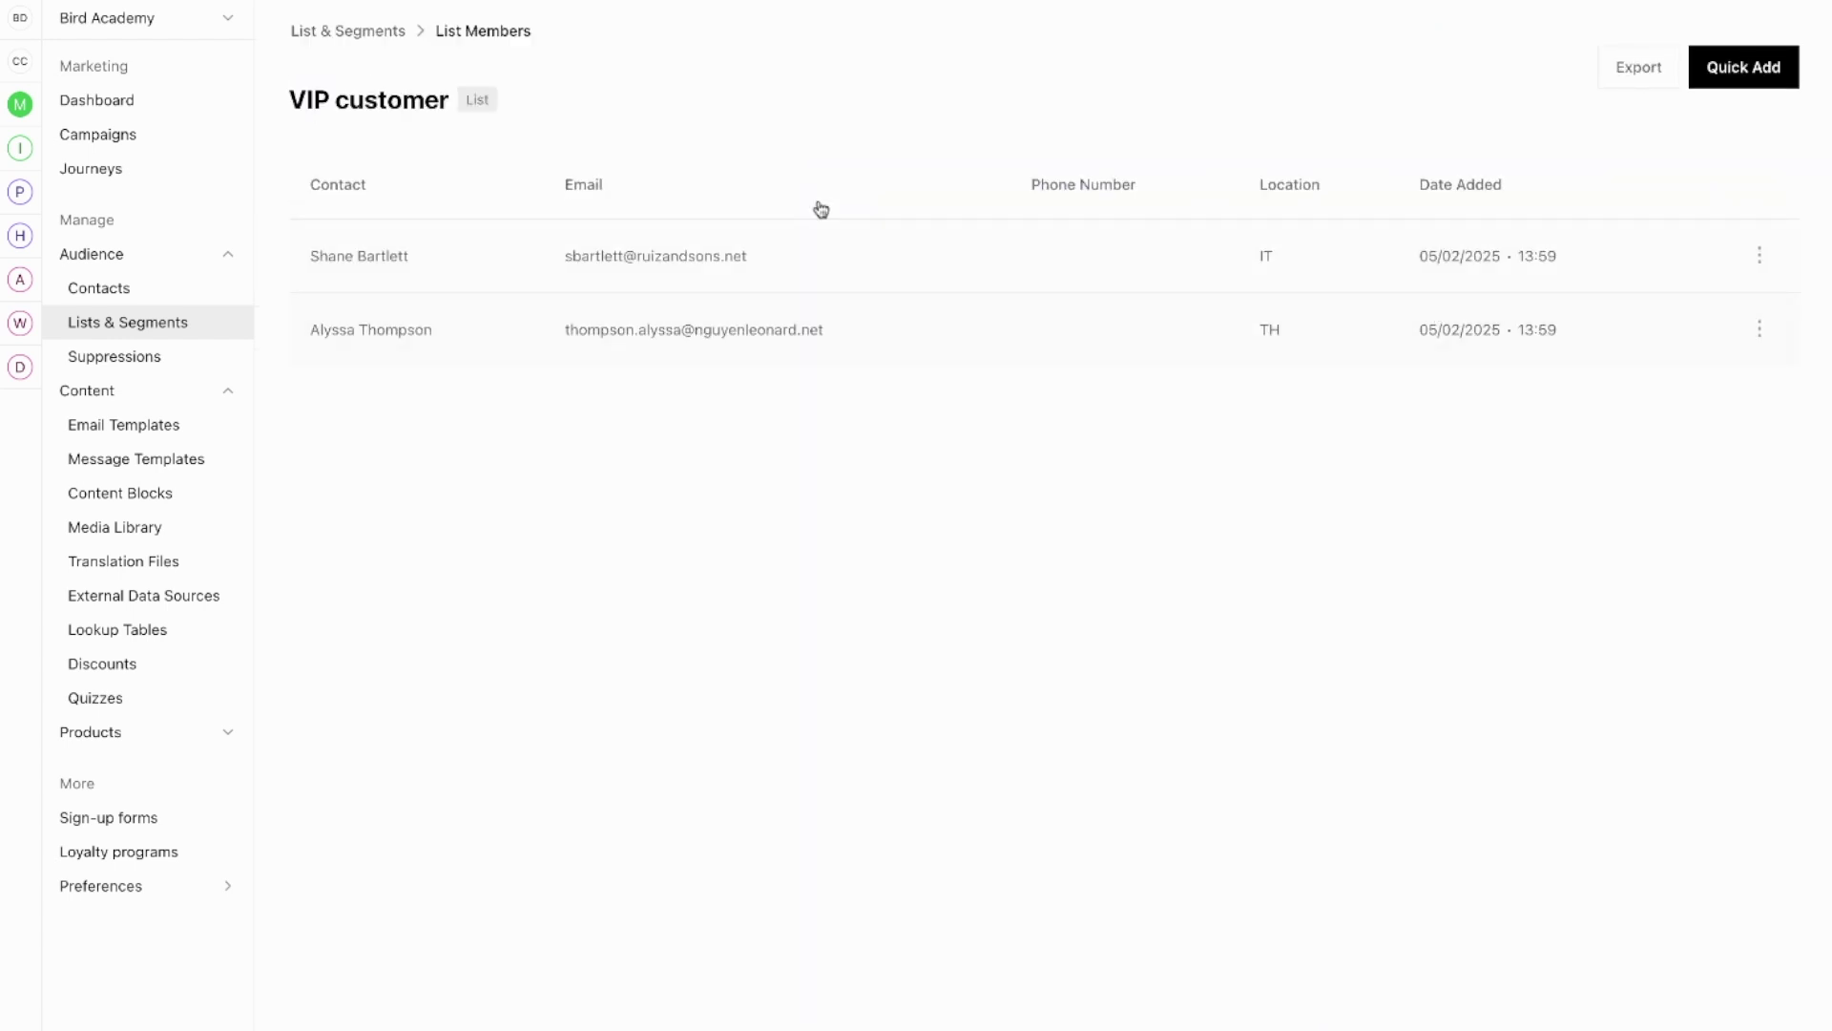